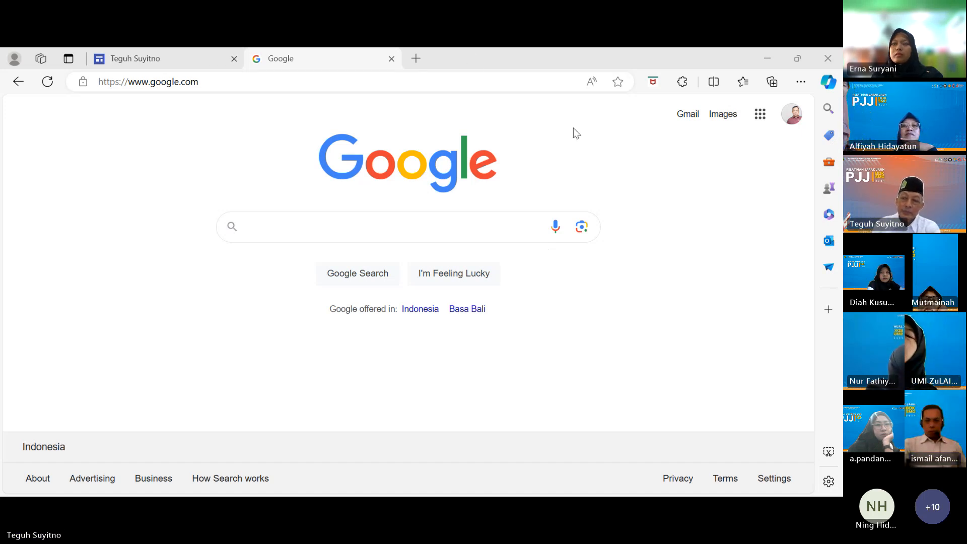
# Step: Open Google Drive from the Google home page
pyautogui.click(761, 117)
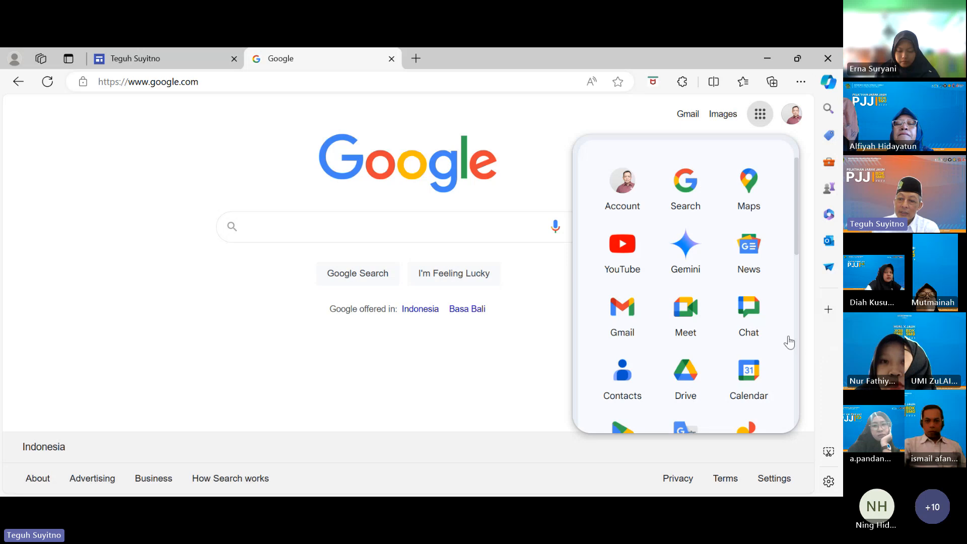
pyautogui.hotkey('alt', 'Tab')
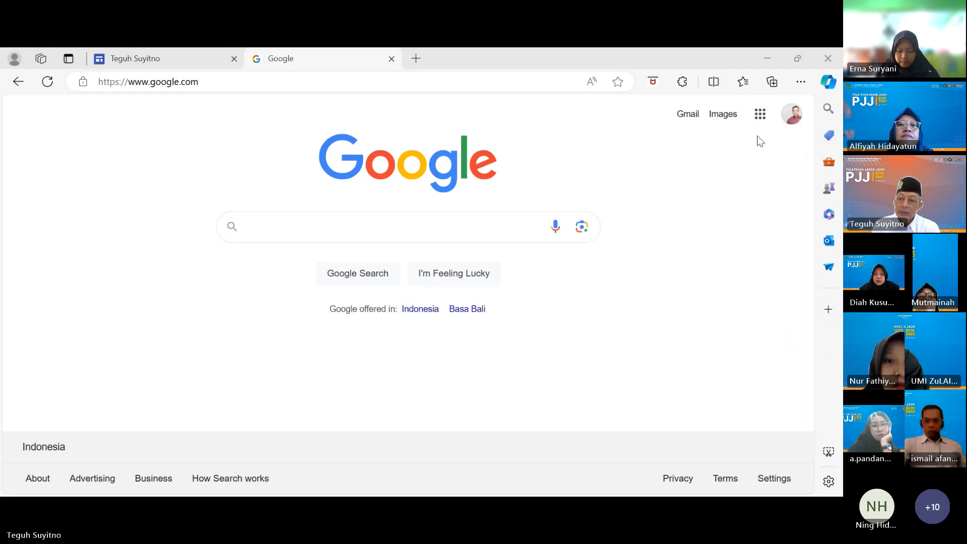
pyautogui.click(760, 115)
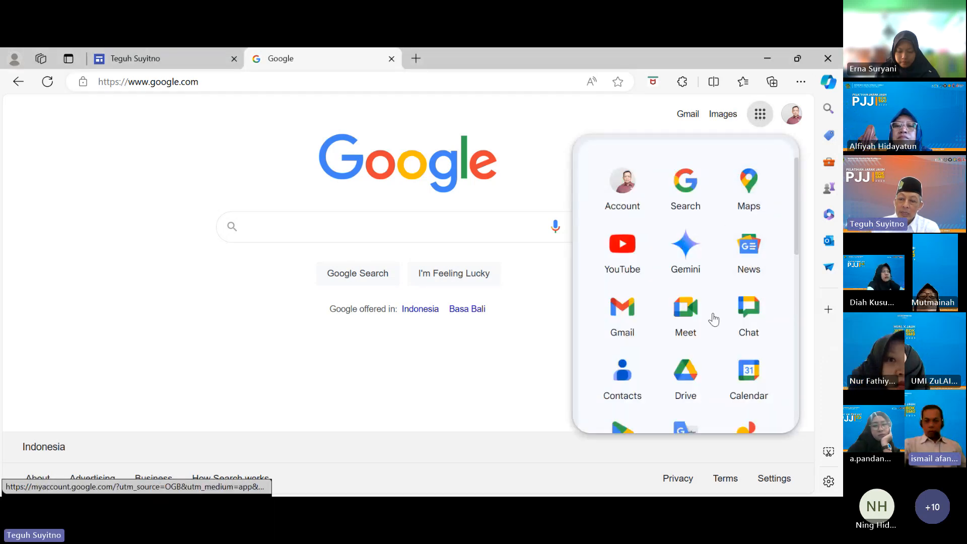
pyautogui.click(687, 382)
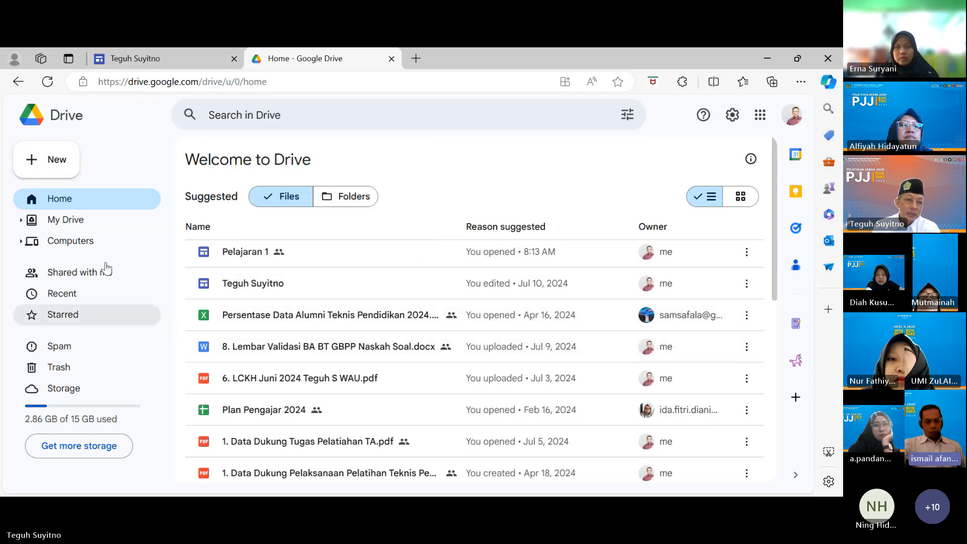
# Step: Create a new blank Google Sites site from Drive and deselect its page title
pyautogui.click(57, 161)
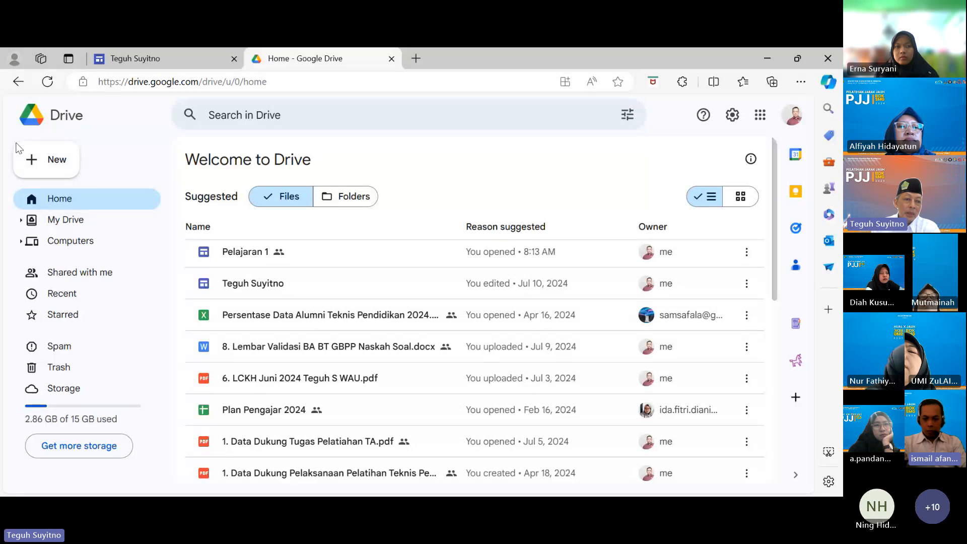
pyautogui.click(57, 164)
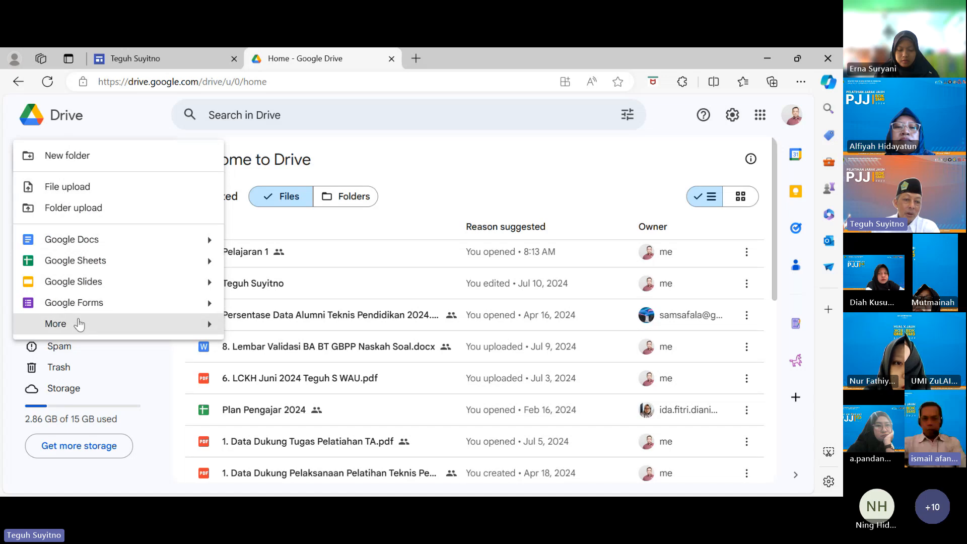
pyautogui.moveTo(79, 324)
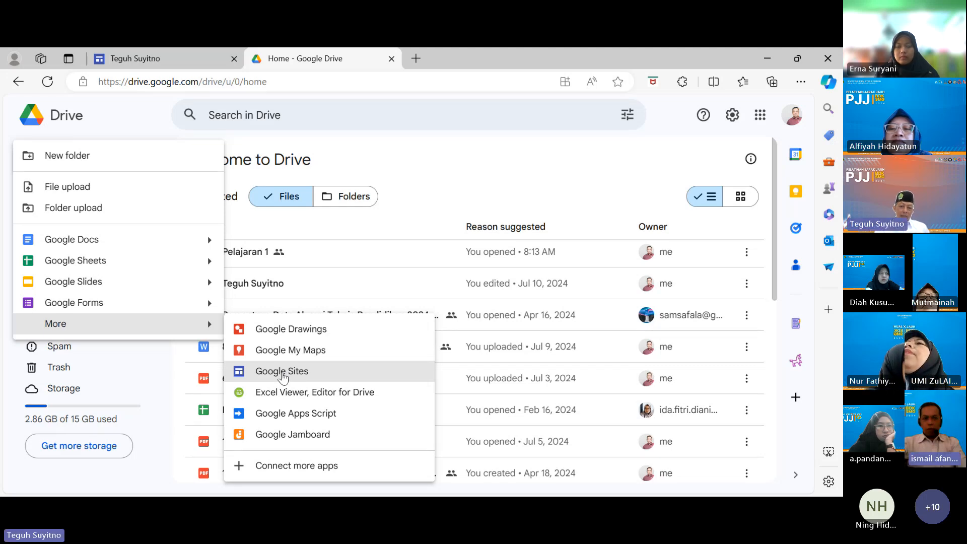
pyautogui.click(282, 373)
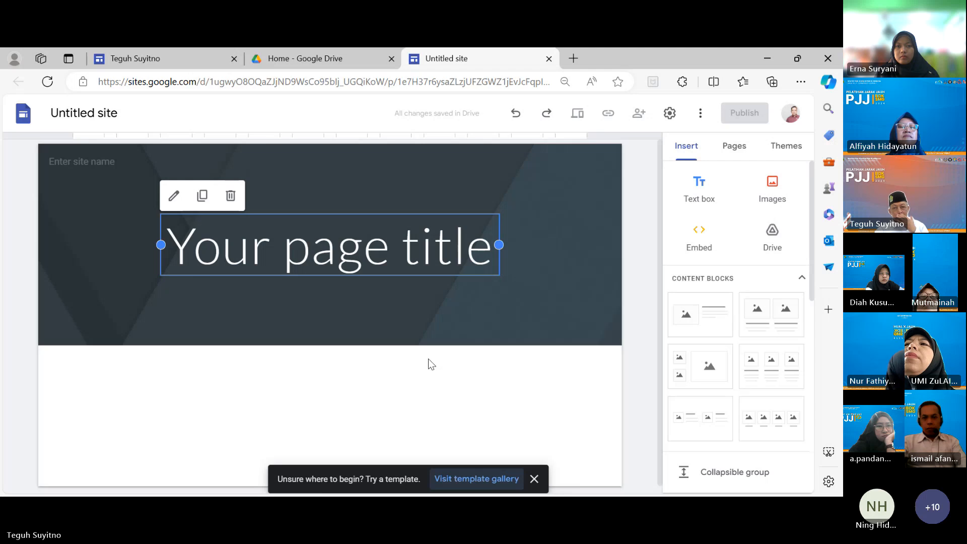
pyautogui.click(547, 505)
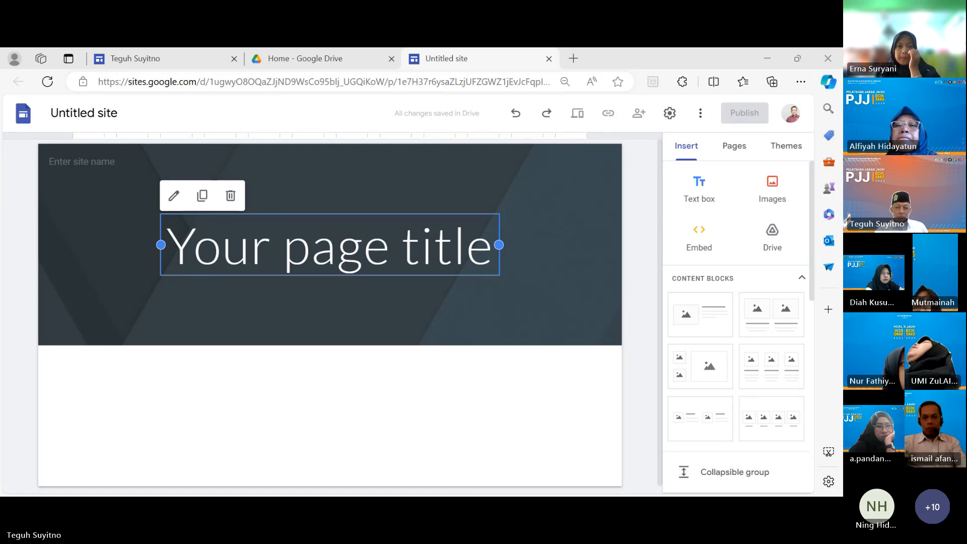
pyautogui.click(161, 412)
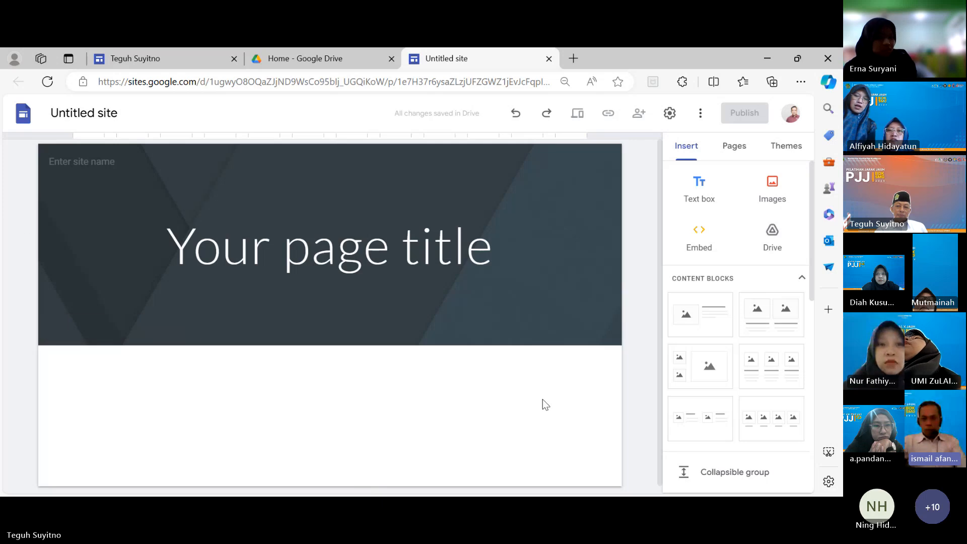
# Step: Set the site's Simple theme to the purple colour
pyautogui.click(785, 146)
pyautogui.click(704, 363)
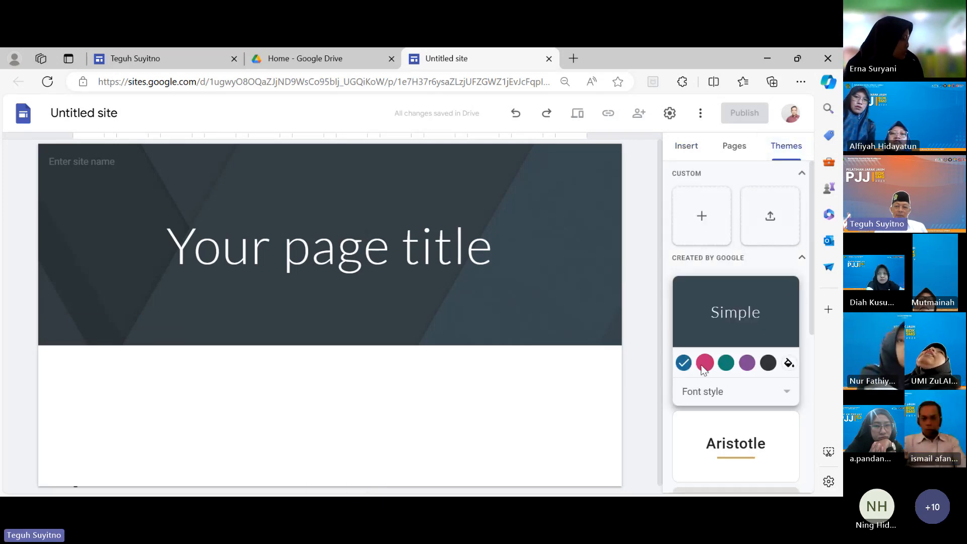
pyautogui.click(749, 367)
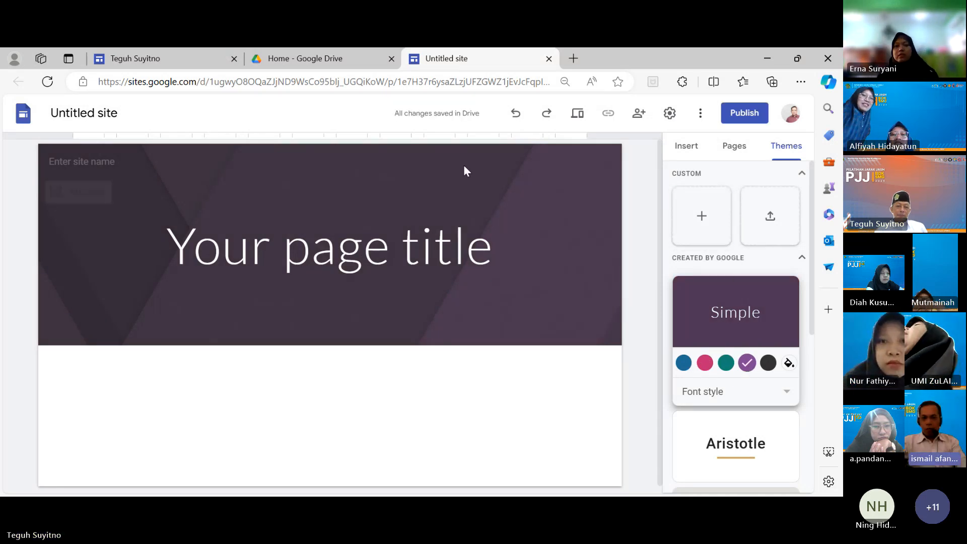
# Step: Rename the site document as "IPA kls 8 Pel 1"
pyautogui.click(83, 114)
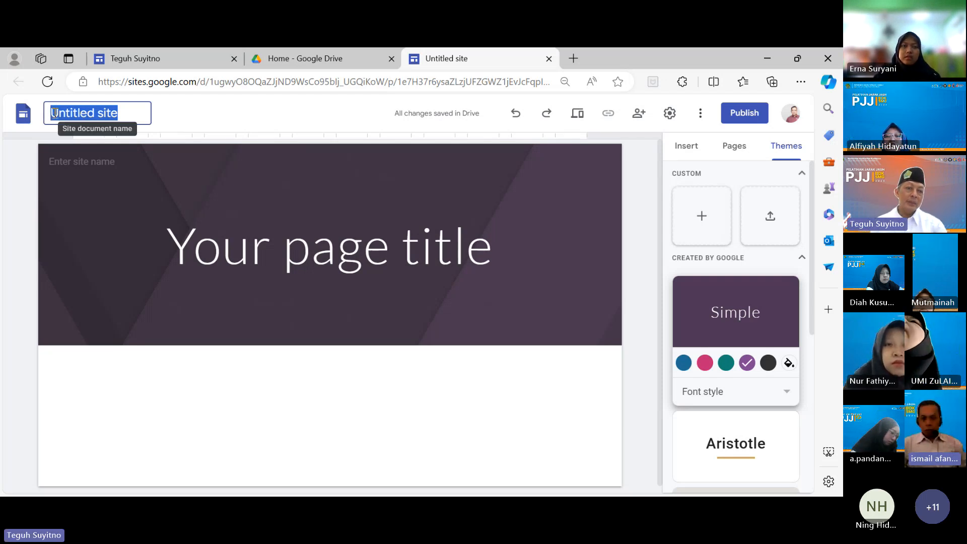
pyautogui.click(129, 111)
pyautogui.press('BackSpace')
pyautogui.press('BackSpace')
pyautogui.press('BackSpace')
pyautogui.press('BackSpace')
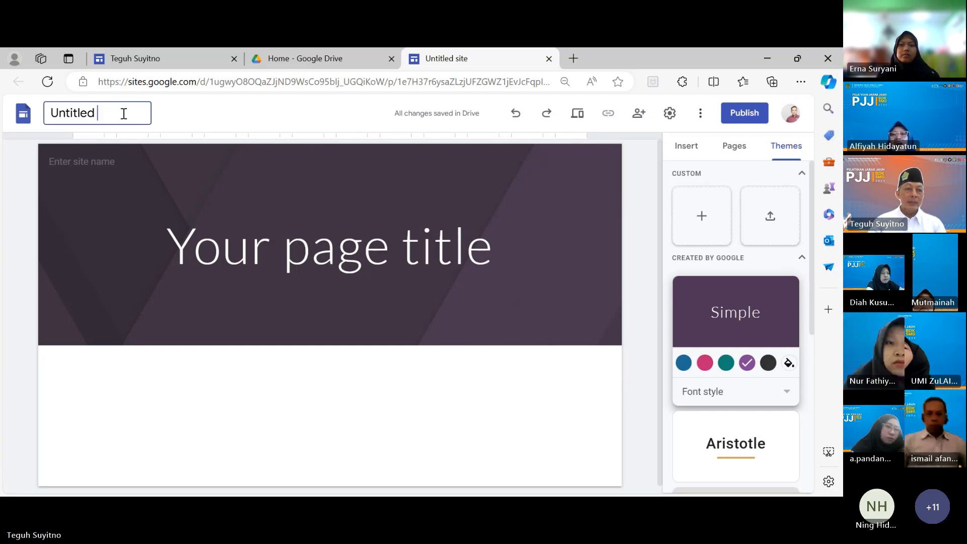
pyautogui.press('BackSpace')
pyautogui.press('BackSpace')
pyautogui.press('BackSpace')
pyautogui.press('BackSpace')
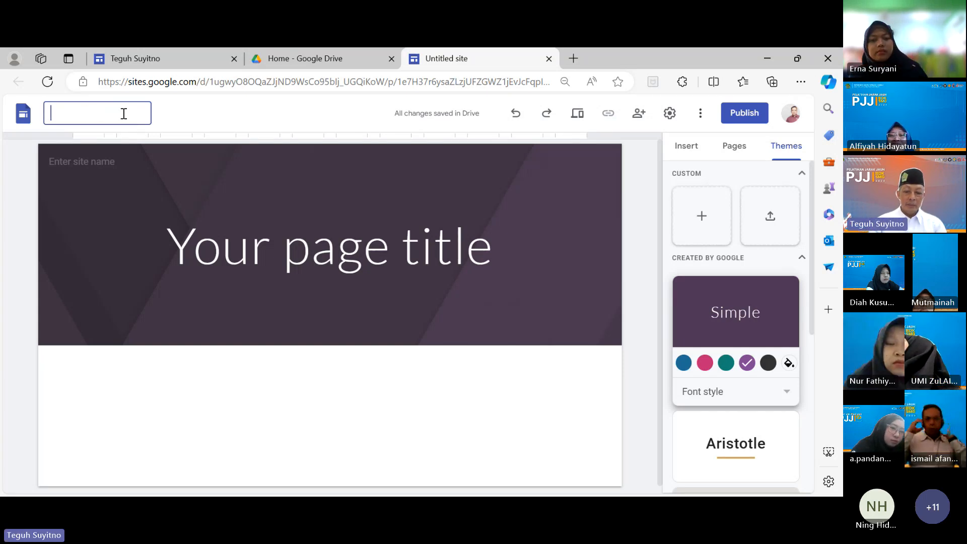
pyautogui.write('IPA')
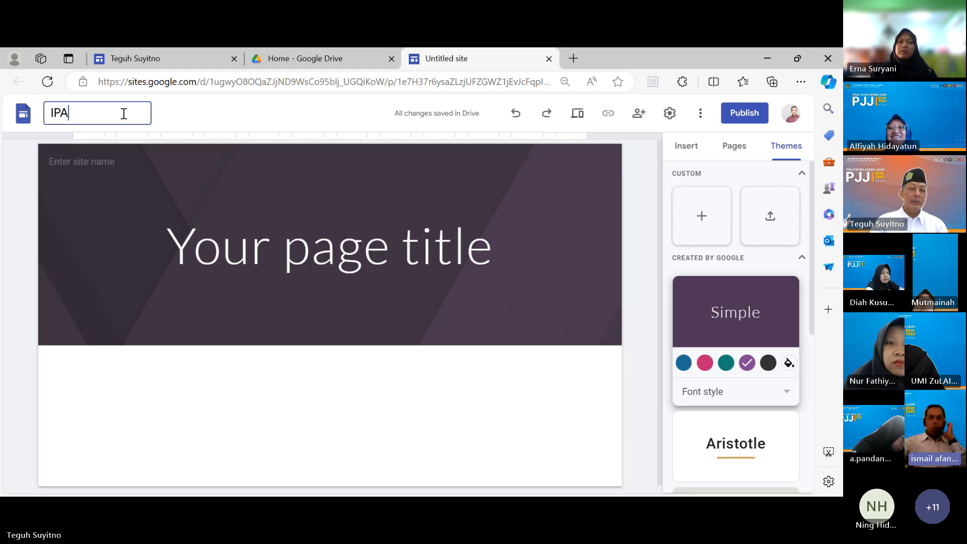
pyautogui.write(' kls 8 Pel 1')
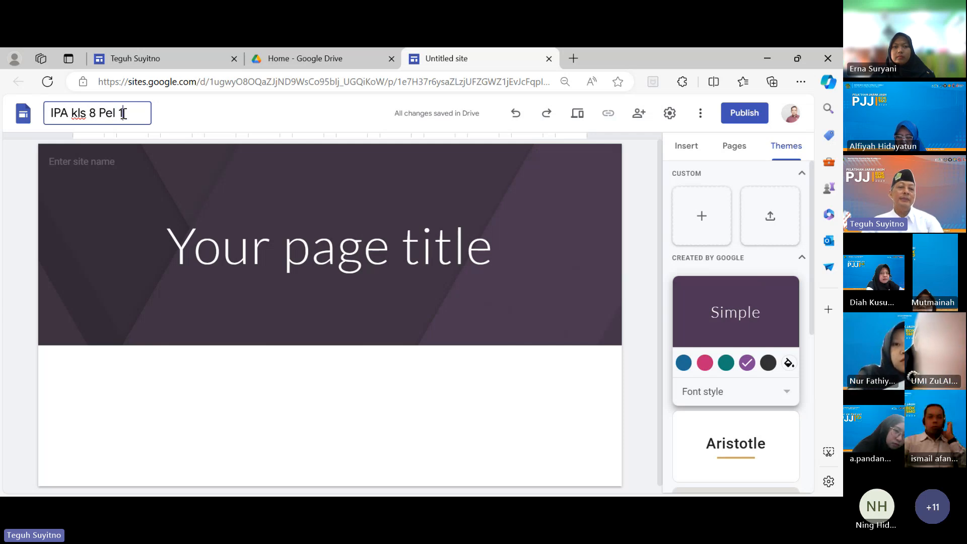
# Step: Replace the site name in the page header with the site owner's full name
pyautogui.click(95, 164)
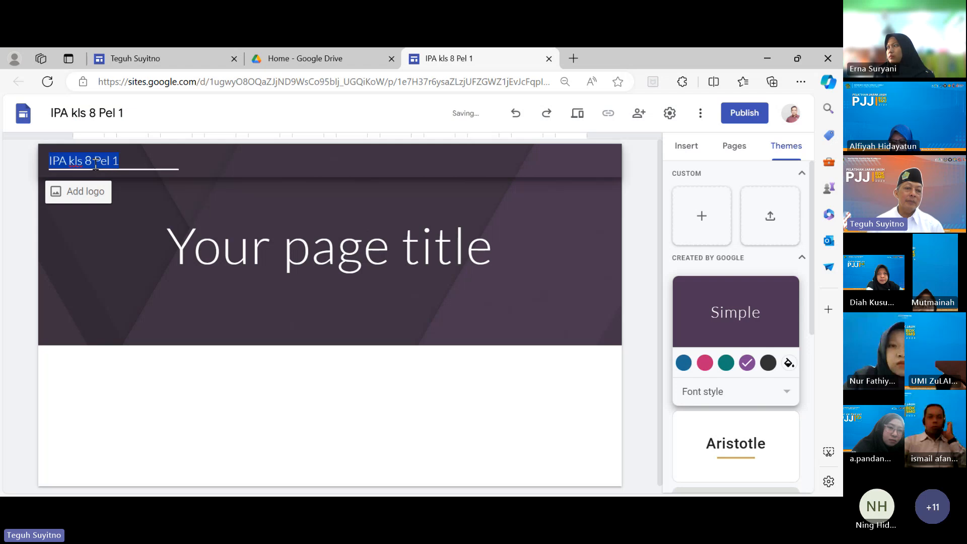
pyautogui.write('T')
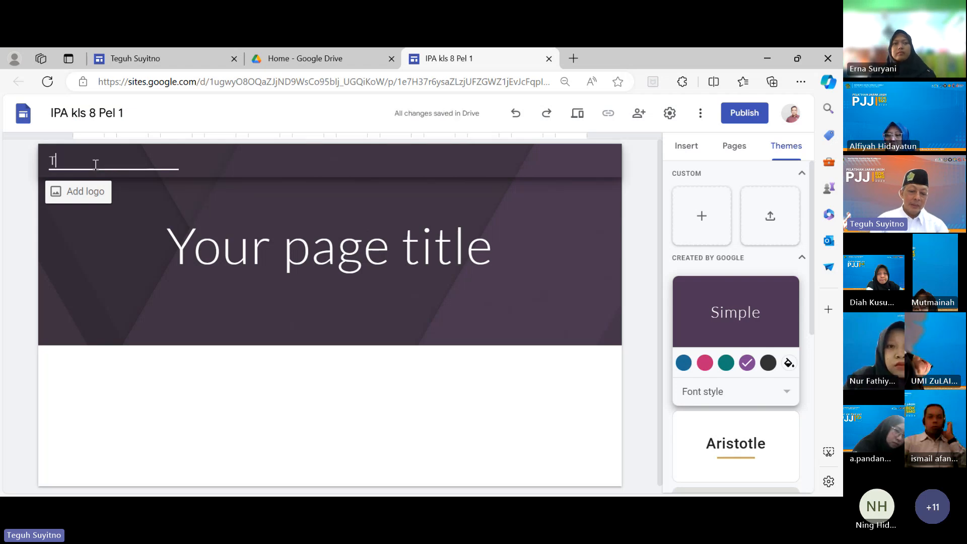
pyautogui.write('eguh')
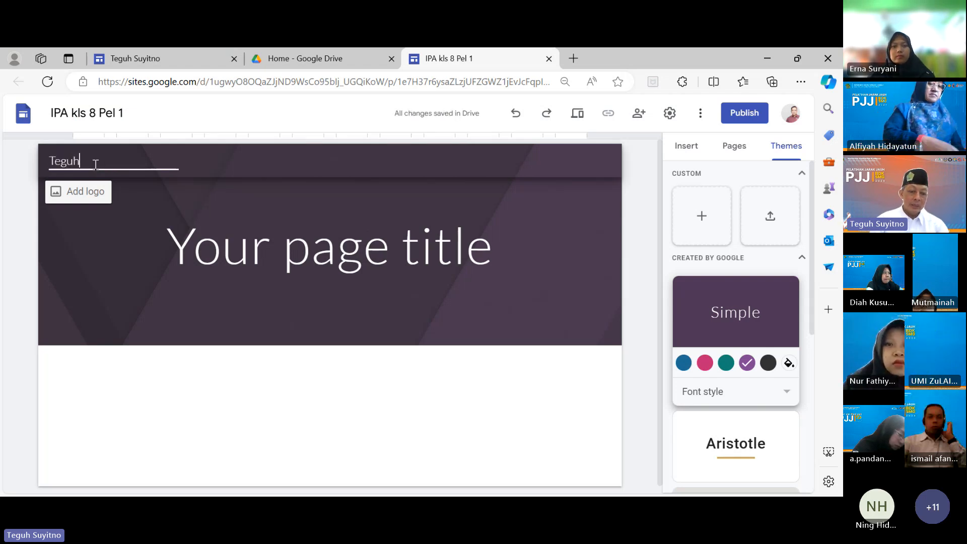
pyautogui.write(' Suyit')
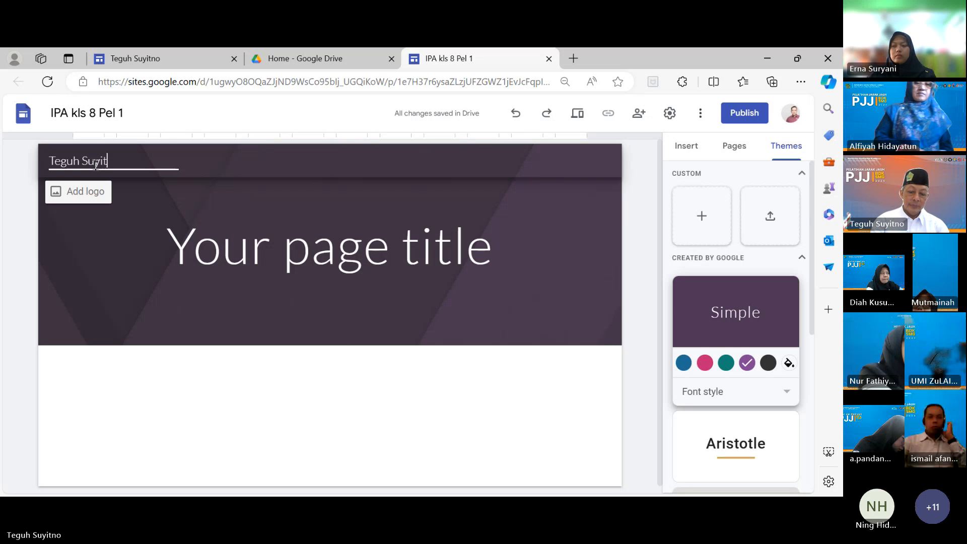
pyautogui.write('no')
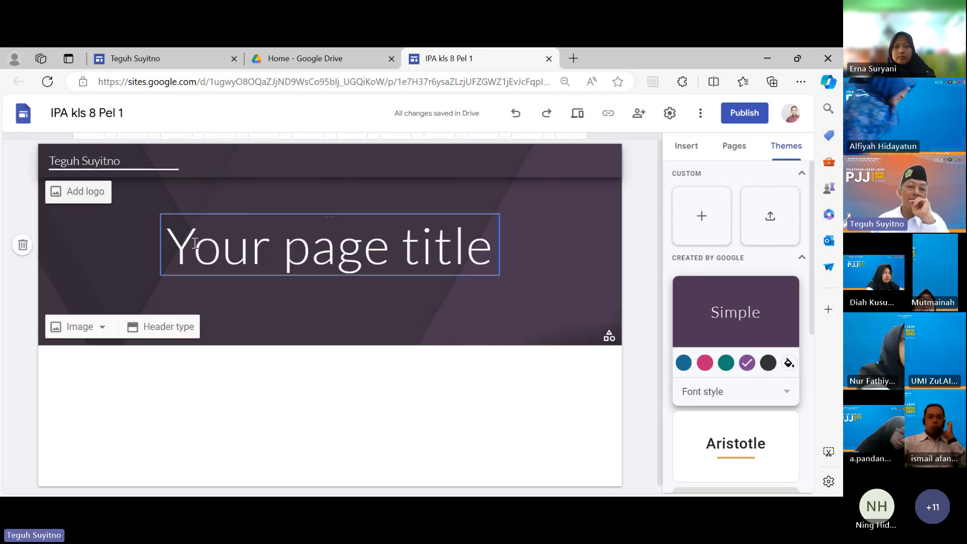
# Step: Set the font size of the whole page title to 36
pyautogui.click(220, 262)
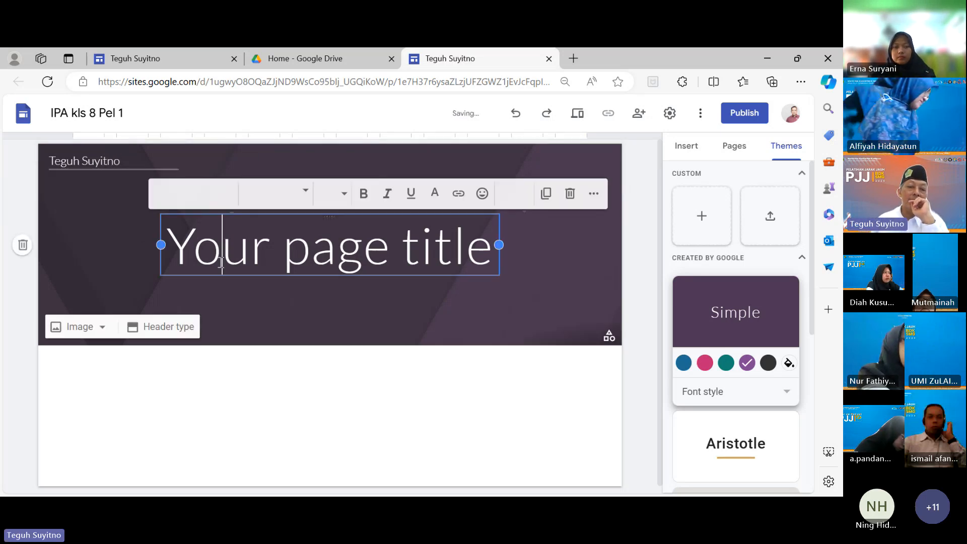
pyautogui.tripleClick(201, 247)
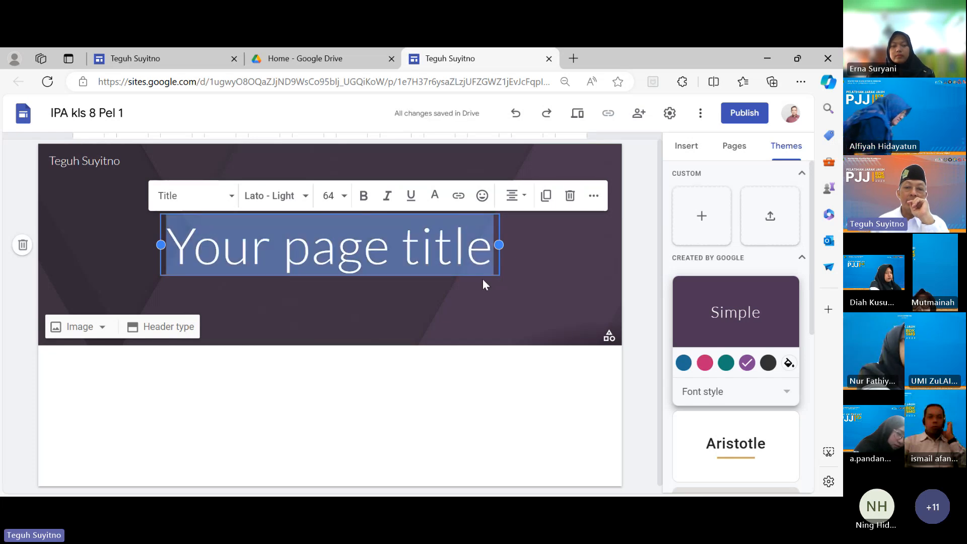
pyautogui.click(343, 195)
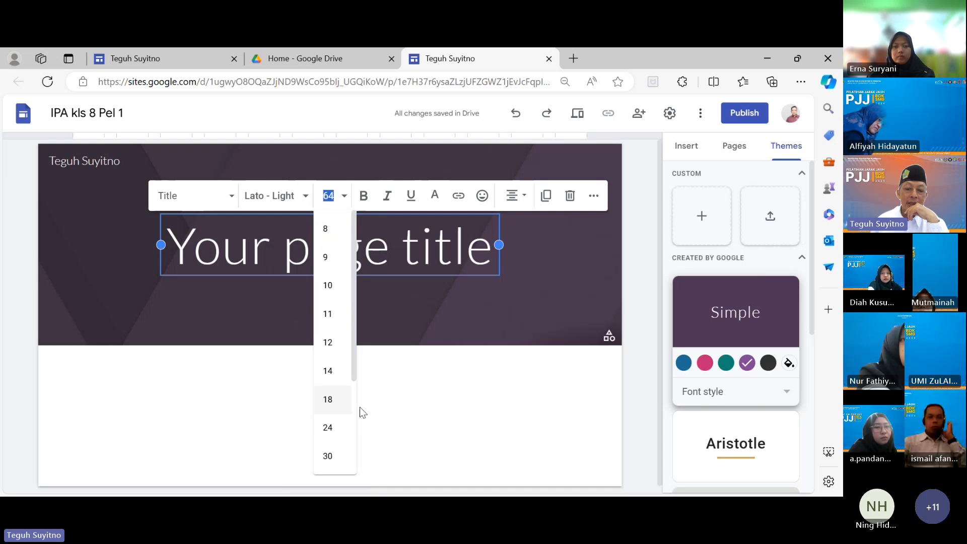
pyautogui.scroll(-3, 332, 408)
pyautogui.scroll(-1, 332, 410)
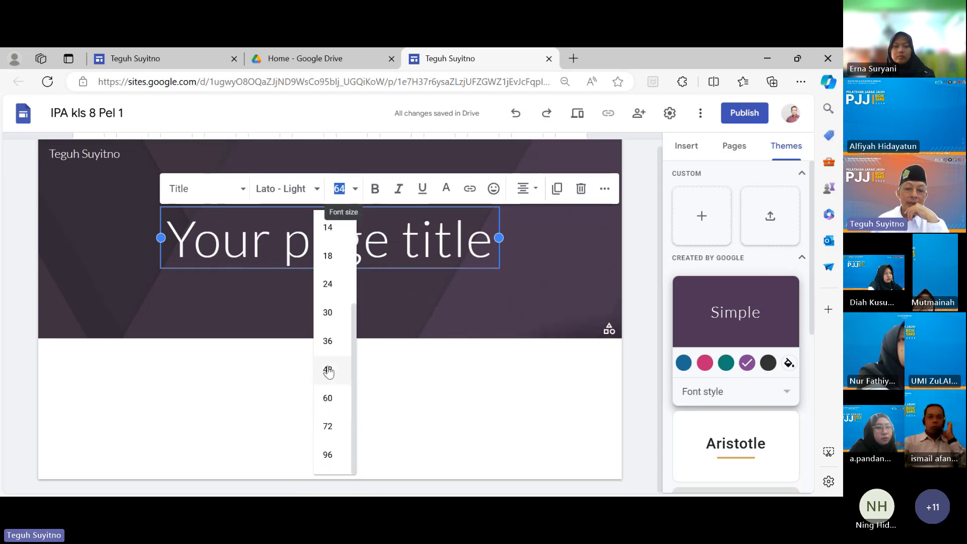
pyautogui.click(328, 342)
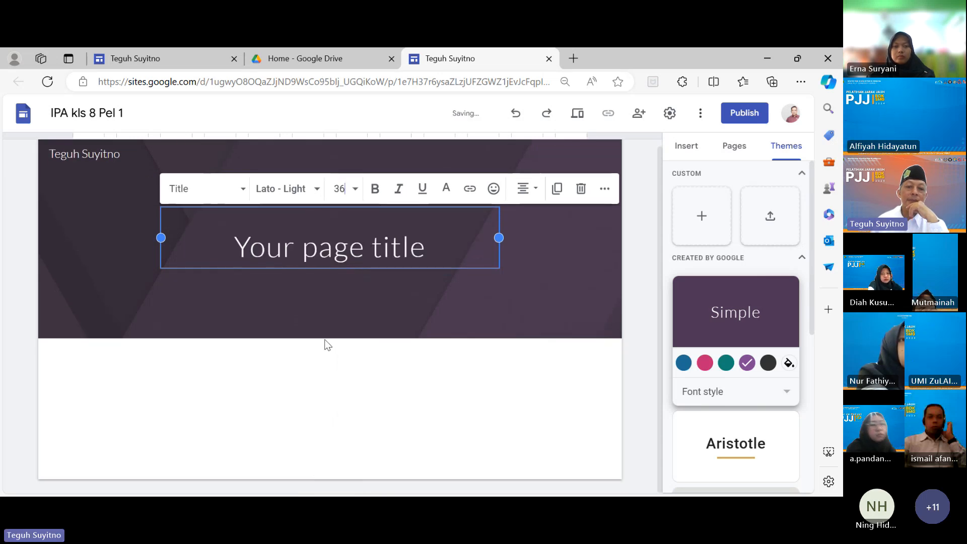
# Step: Replace the page title's placeholder text with "Kelas 8"
pyautogui.moveTo(240, 246); pyautogui.dragTo(434, 247)
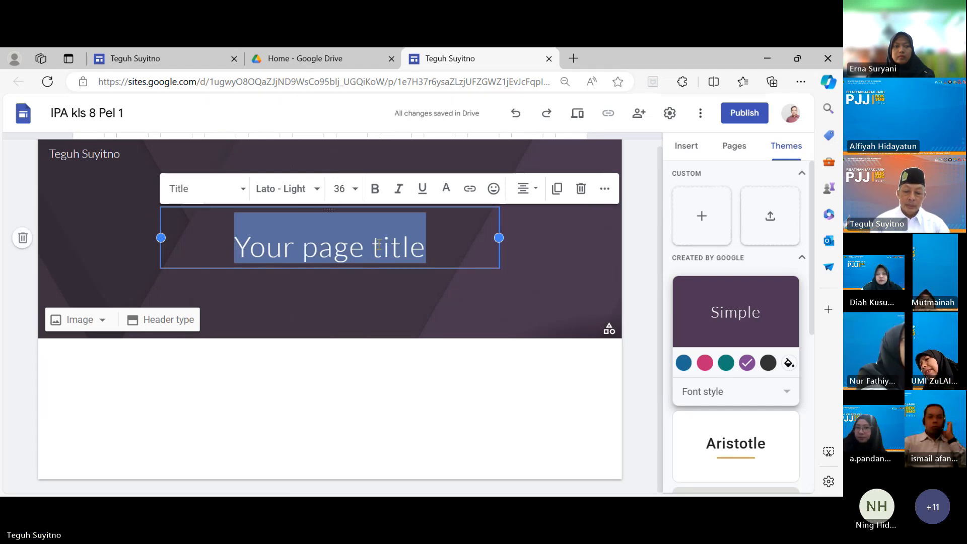
pyautogui.write('Kelas ')
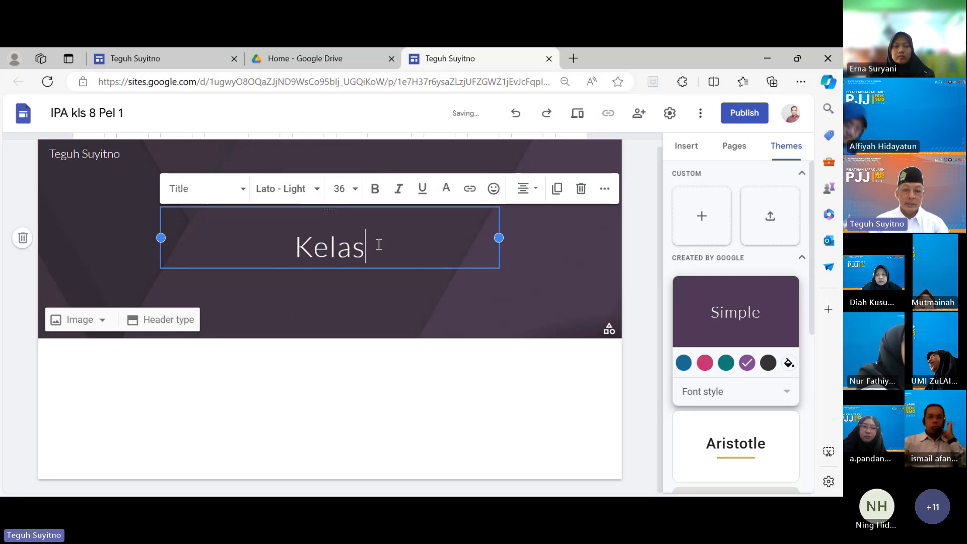
pyautogui.write('7')
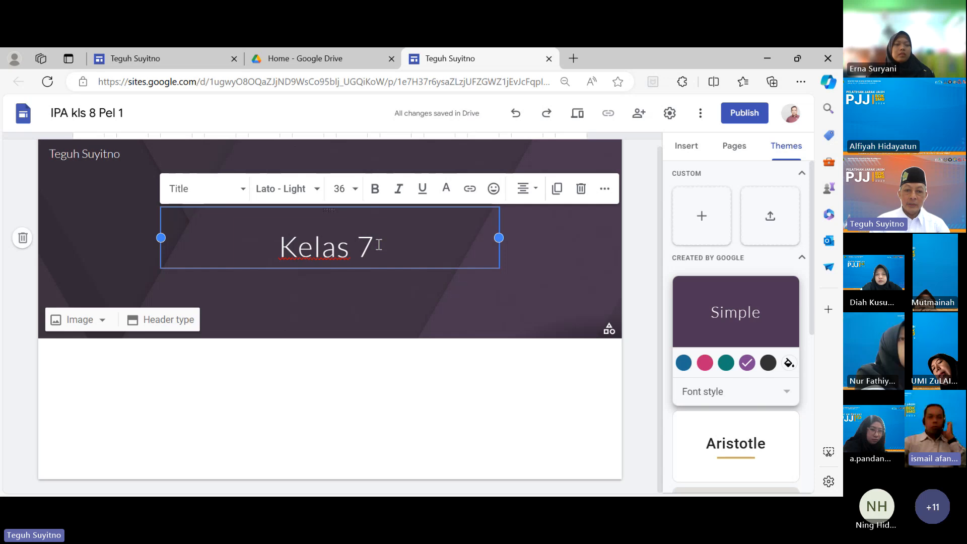
pyautogui.press('BackSpace')
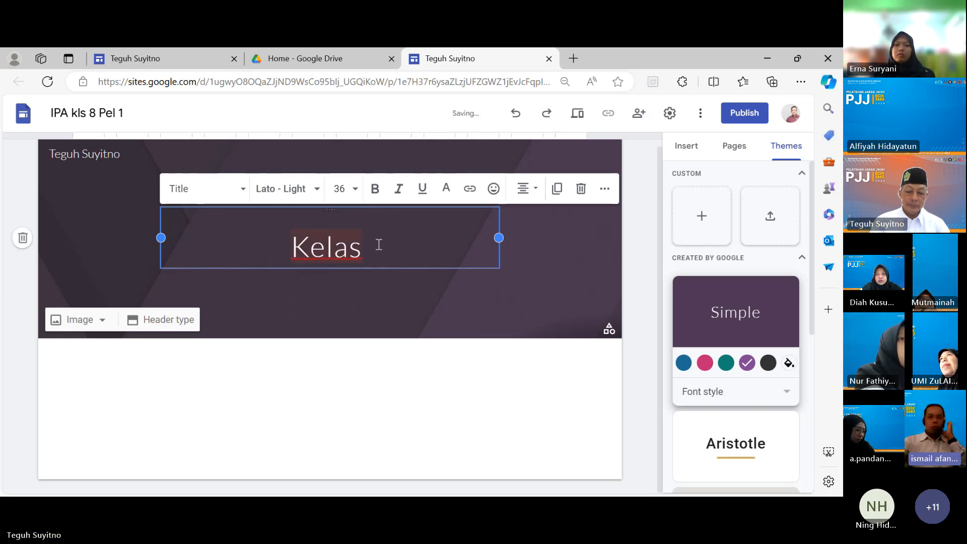
pyautogui.write('8')
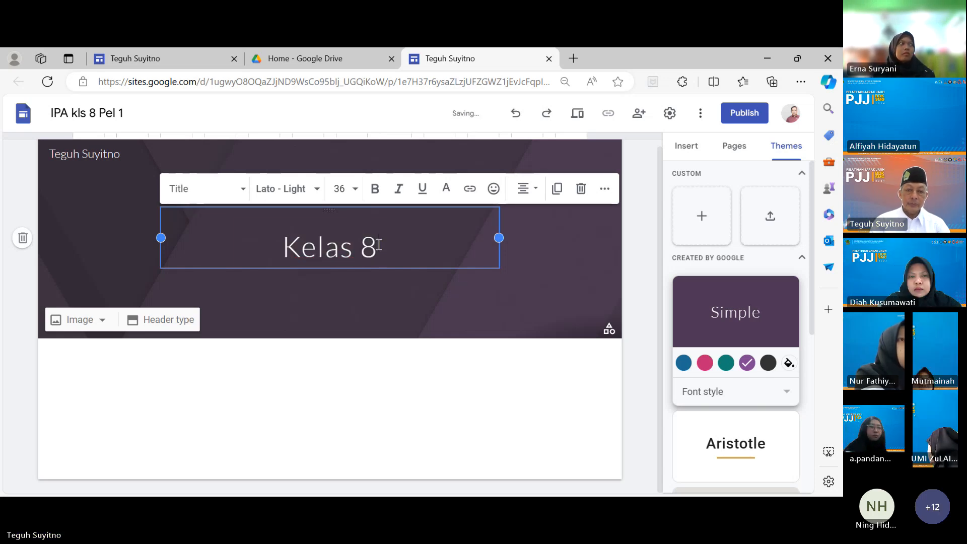
# Step: Replace the "Kelas 8" page title with "Gerak dan Gaya"
pyautogui.press('BackSpace')
pyautogui.press('BackSpace')
pyautogui.press('BackSpace')
pyautogui.press('BackSpace')
pyautogui.press('BackSpace')
pyautogui.press('BackSpace')
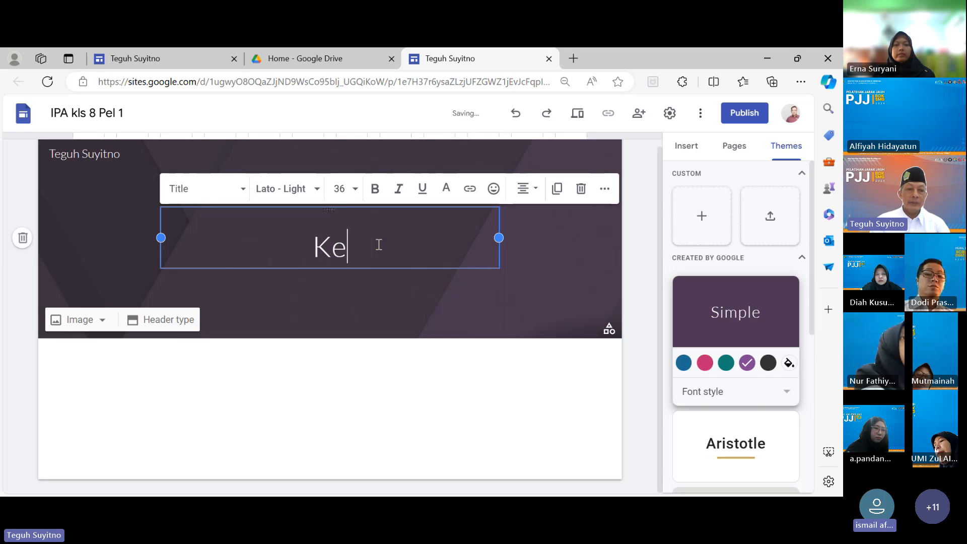
pyautogui.press('BackSpace')
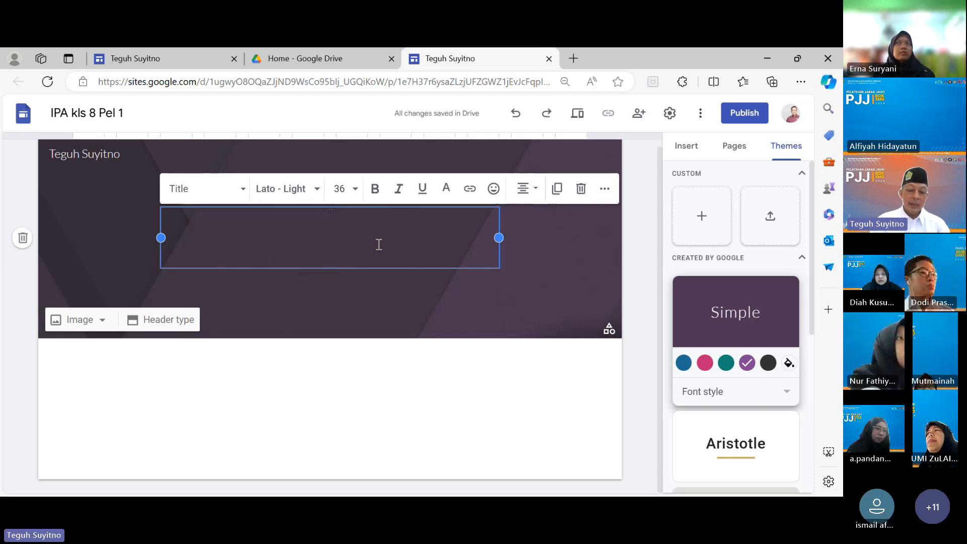
pyautogui.write('Gerak')
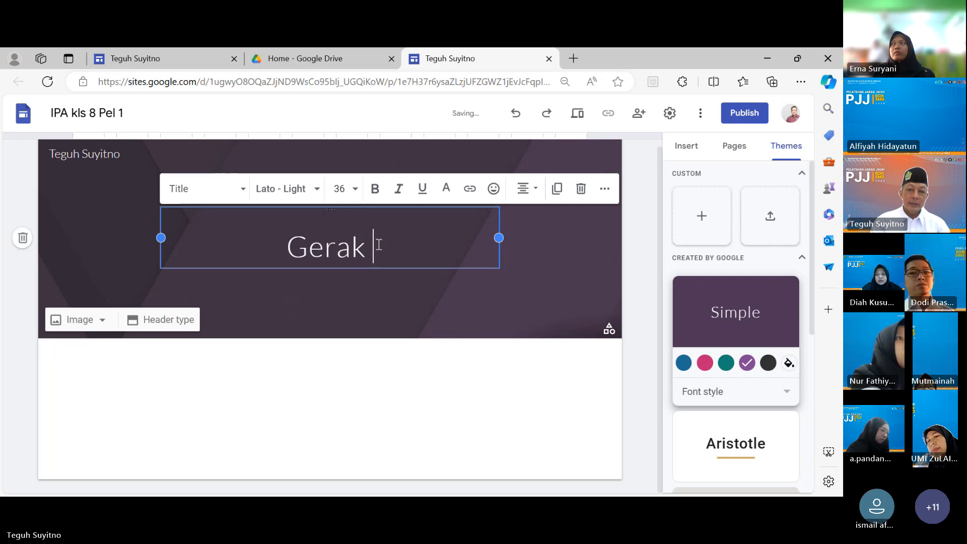
pyautogui.write('Gaya')
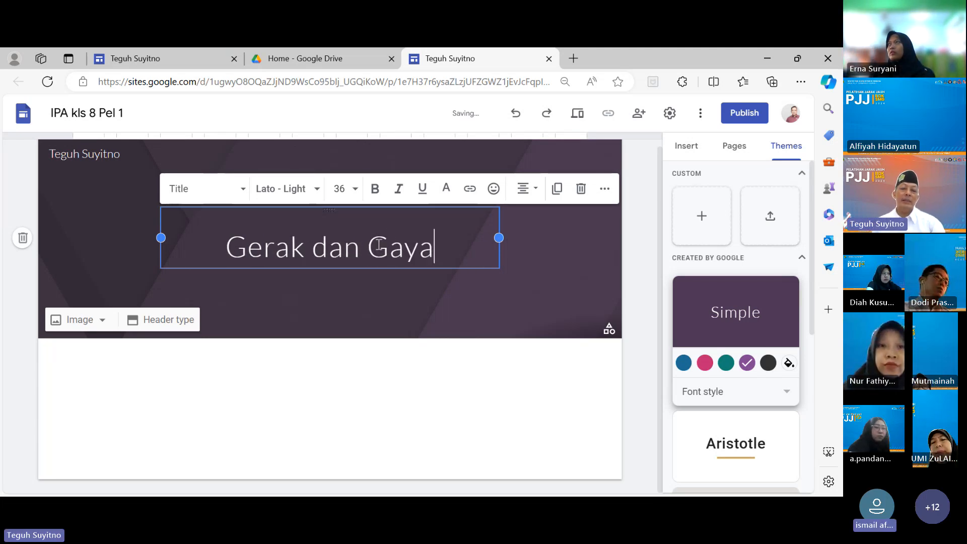
pyautogui.click(284, 408)
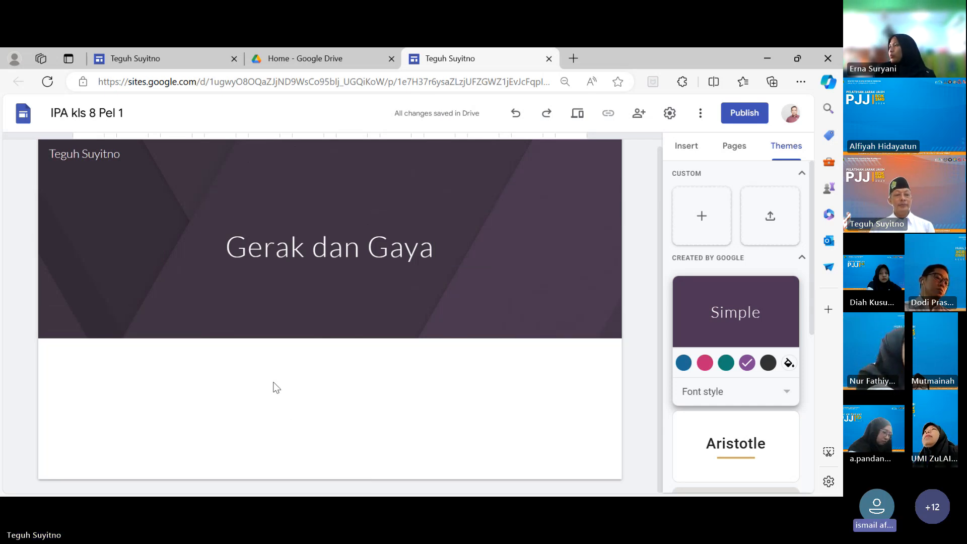
# Step: Set the page header's background to the teal water-and-sky image from the built-in gallery
pyautogui.moveTo(141, 308)
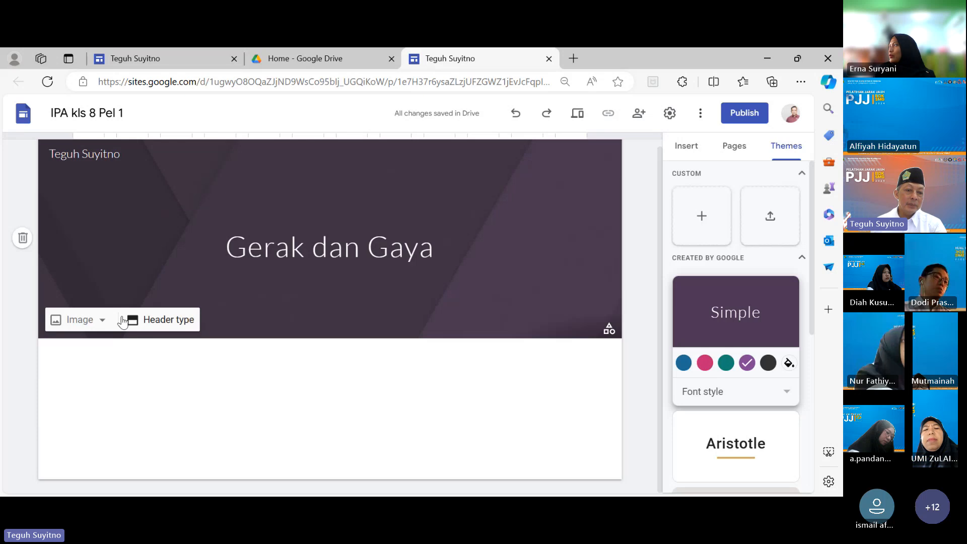
pyautogui.click(104, 322)
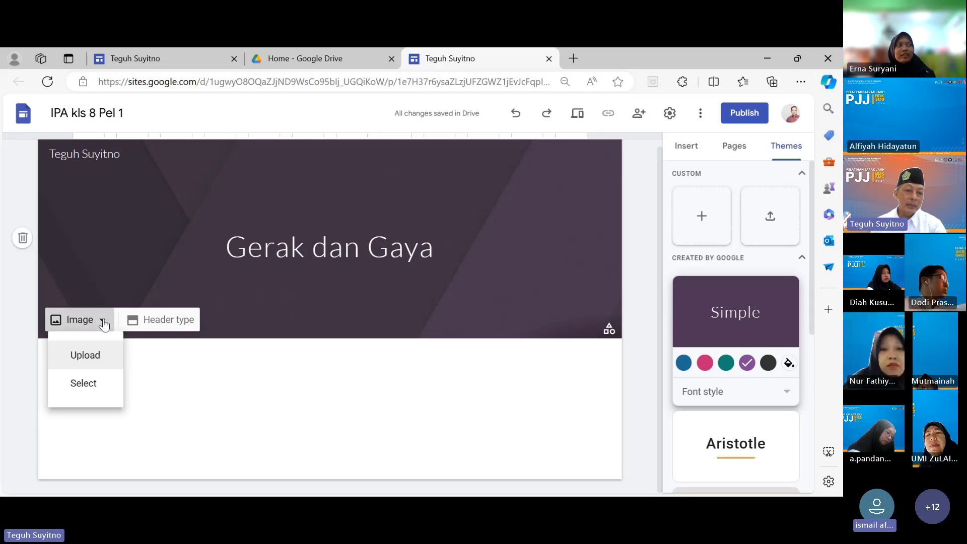
pyautogui.click(100, 384)
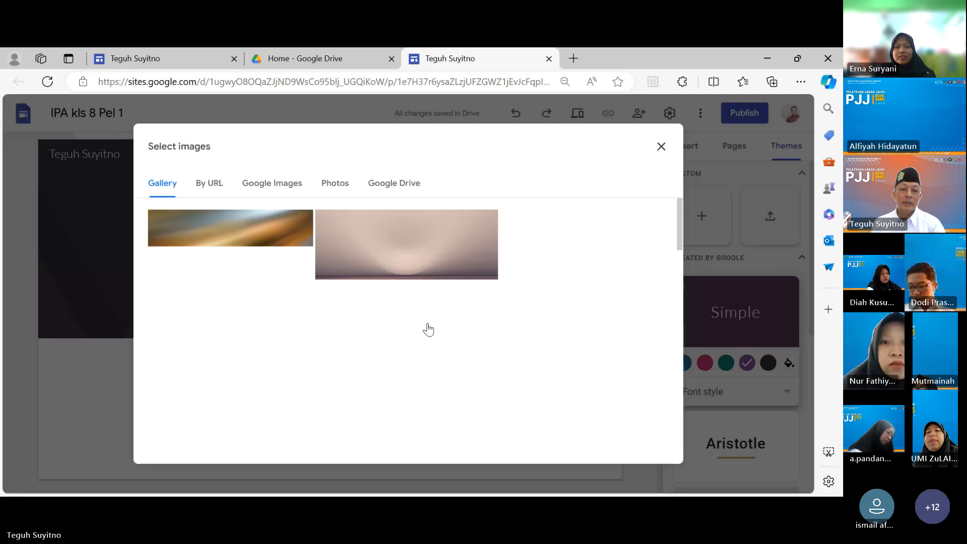
pyautogui.click(600, 257)
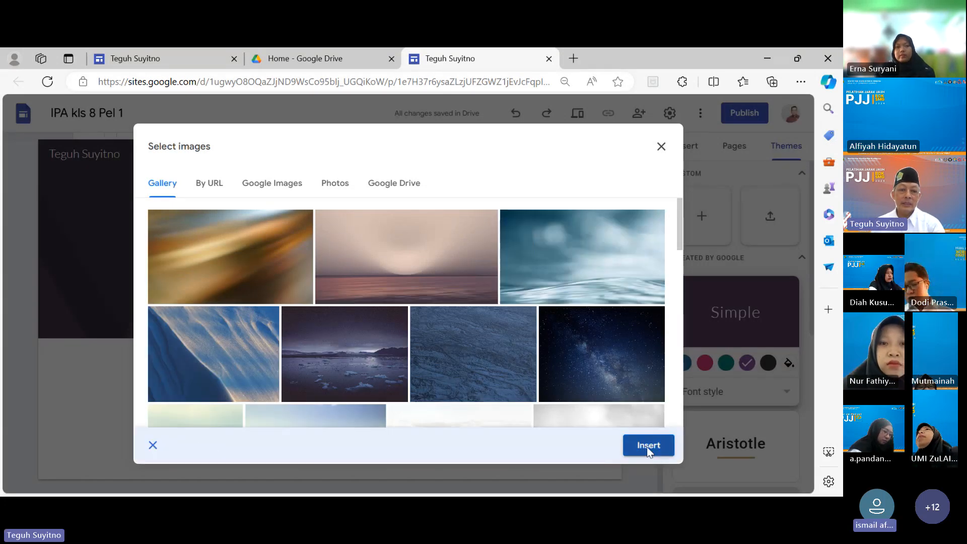
pyautogui.click(647, 445)
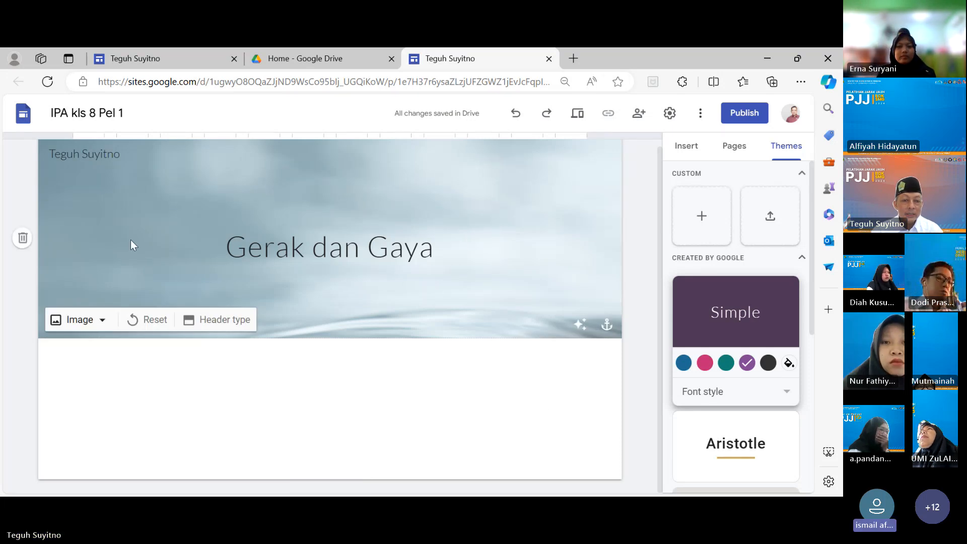
pyautogui.scroll(1, 500, 277)
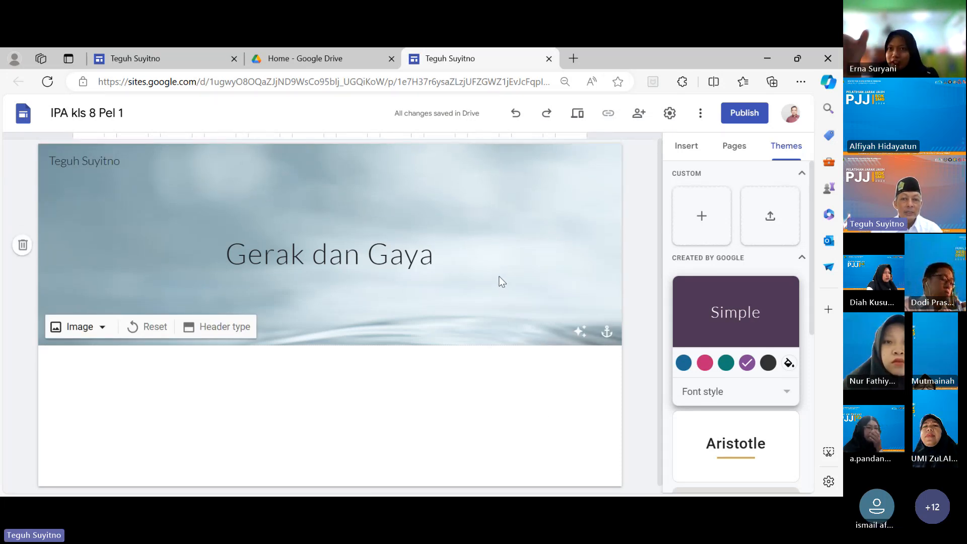
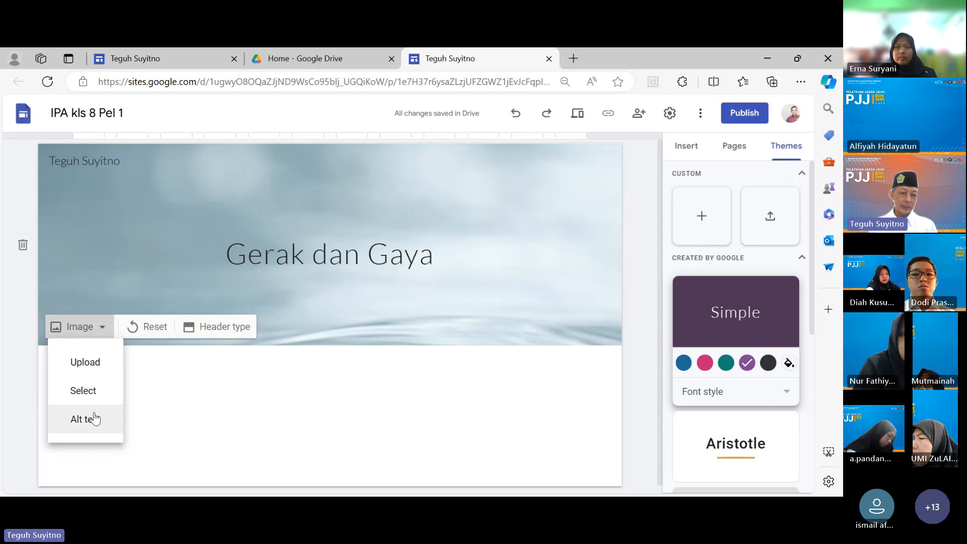
# Step: Replace the header's background image with the slate-blue herringbone pattern from the built-in gallery
pyautogui.click(87, 390)
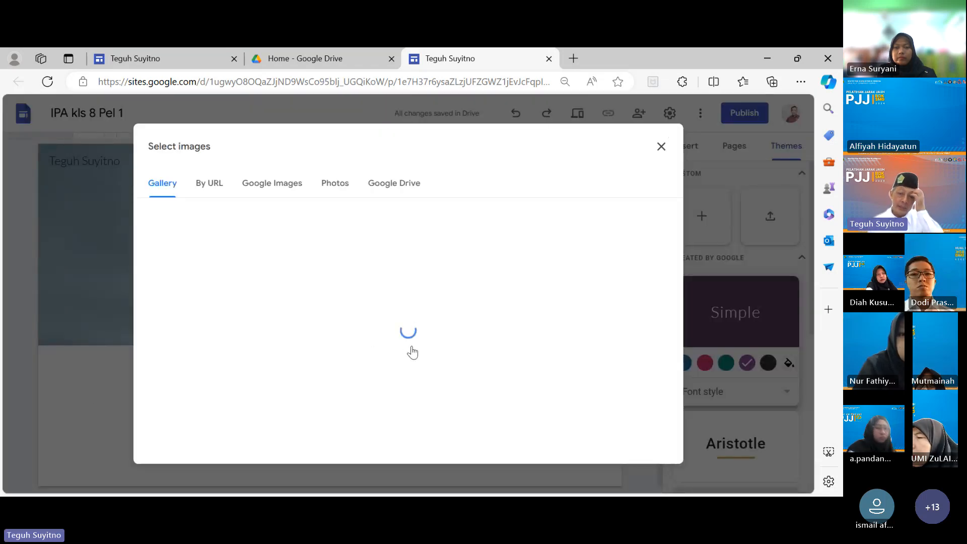
pyautogui.scroll(-10, 416, 346)
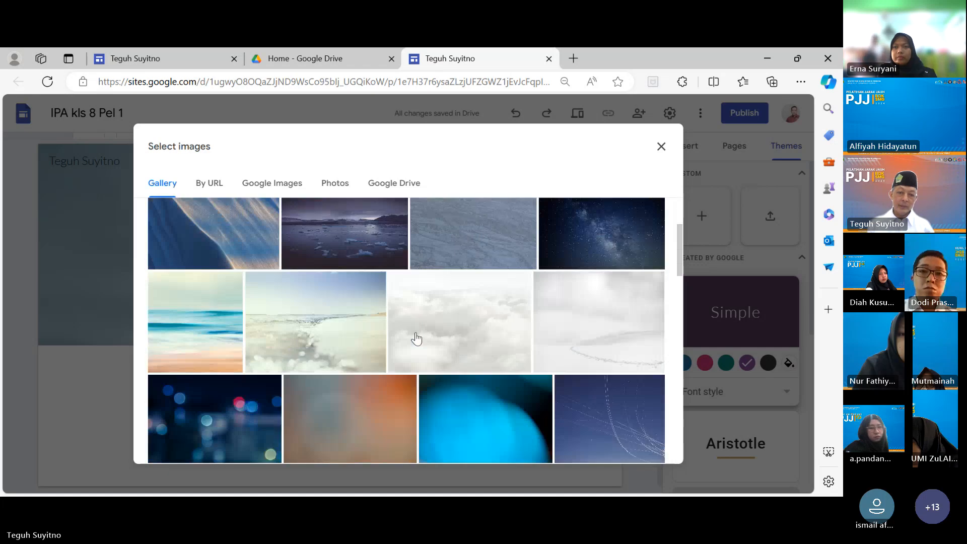
pyautogui.scroll(-3, 416, 337)
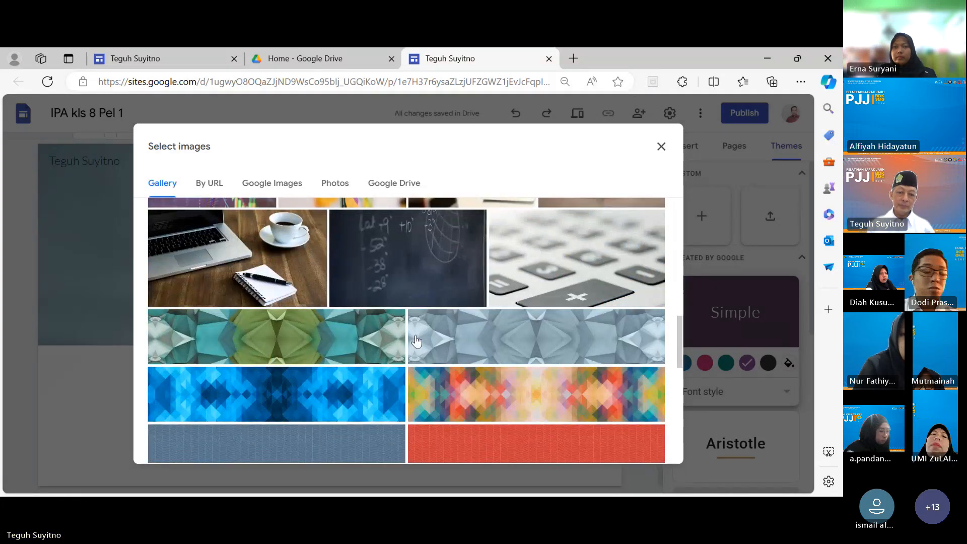
pyautogui.scroll(-1, 416, 340)
pyautogui.click(312, 399)
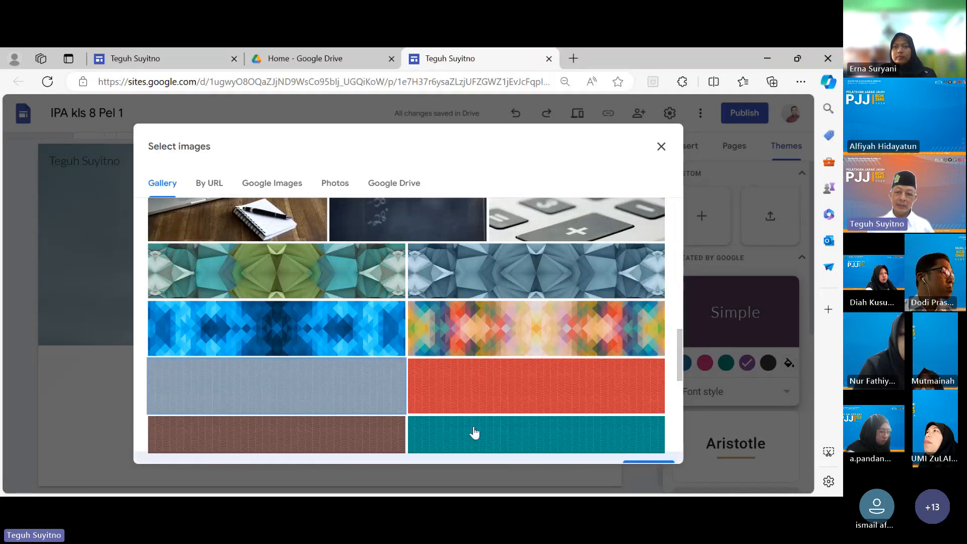
pyautogui.click(630, 445)
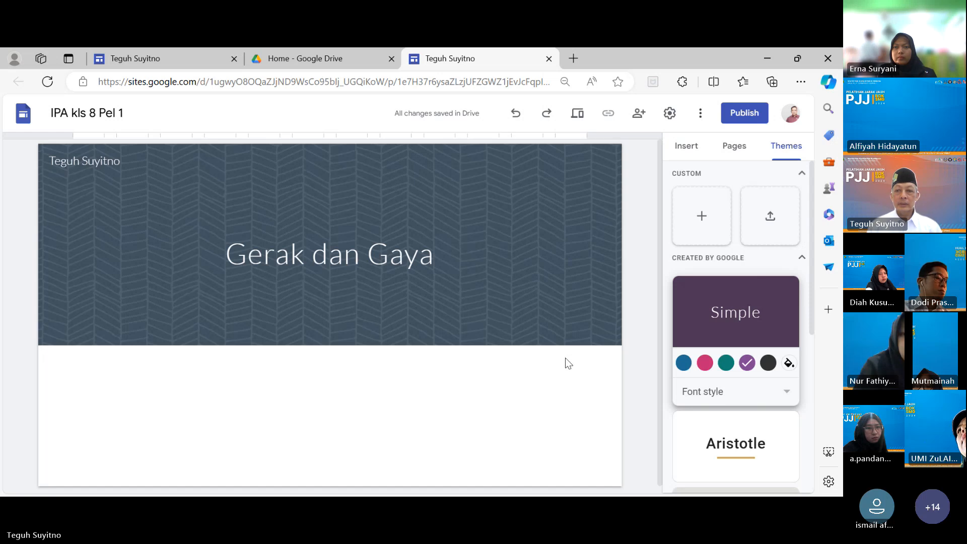
pyautogui.moveTo(532, 280)
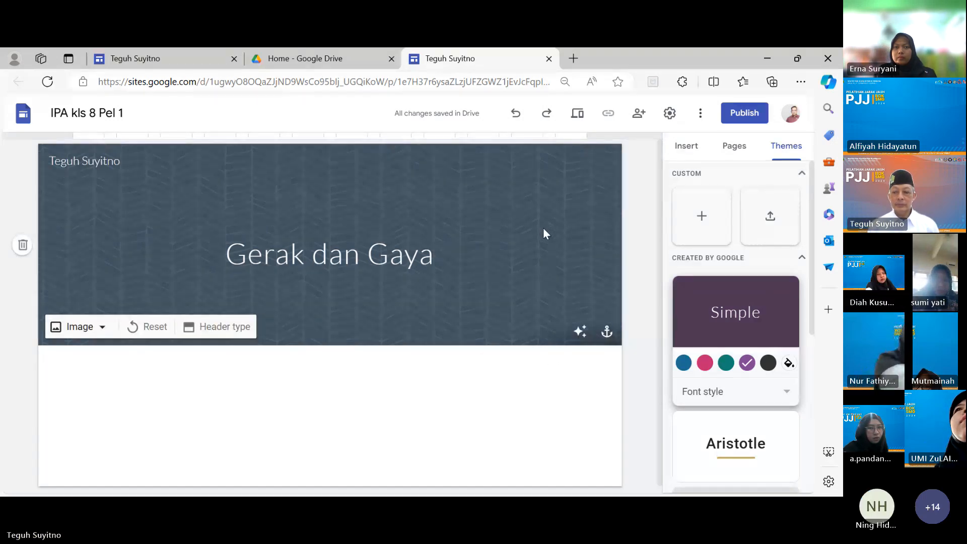
pyautogui.moveTo(557, 177)
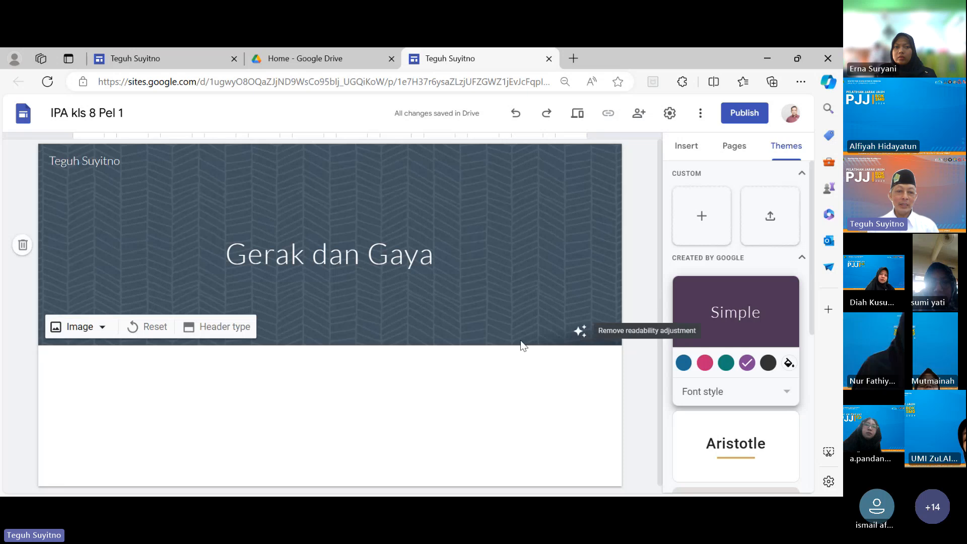
pyautogui.moveTo(103, 335)
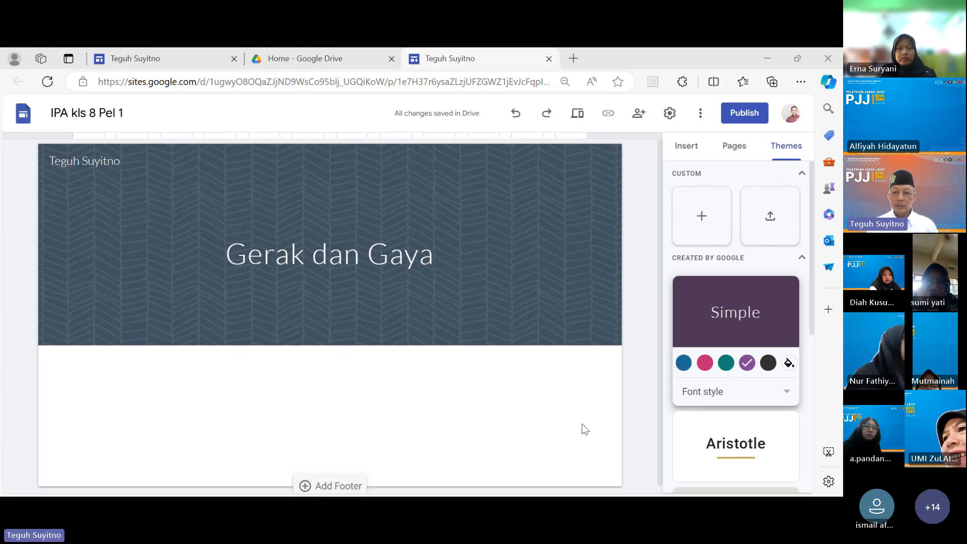
pyautogui.click(638, 245)
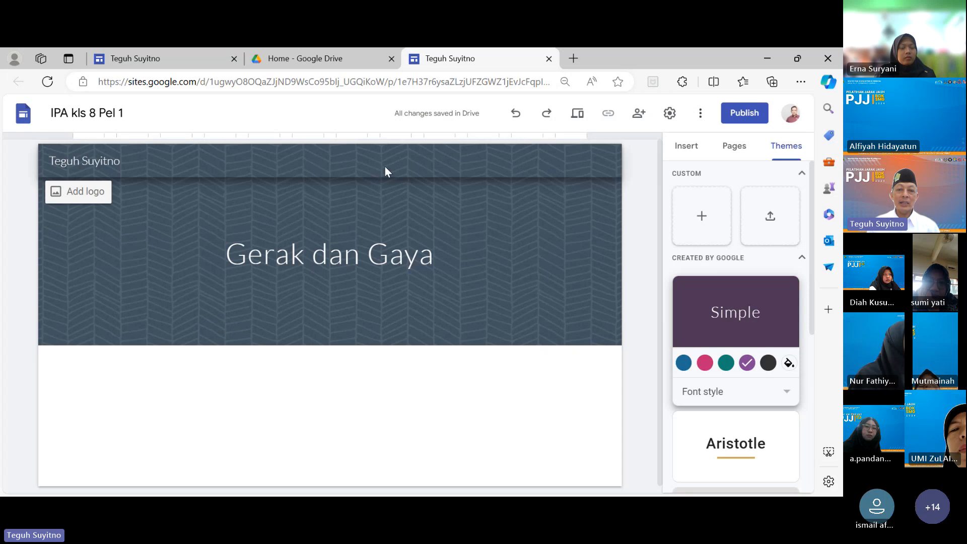
# Step: Add a new page named "Materi" to the site and try the header navigation links for Home and Materi
pyautogui.click(734, 146)
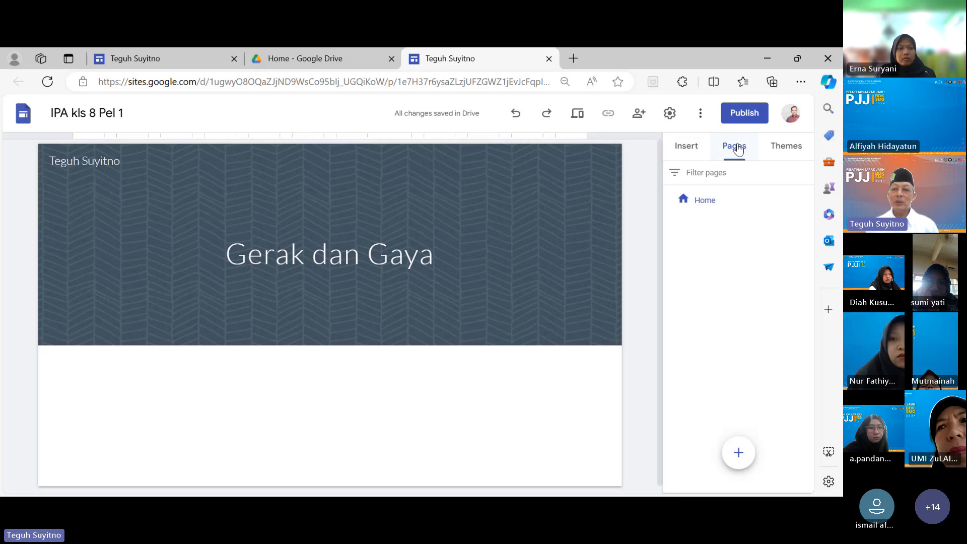
pyautogui.click(706, 205)
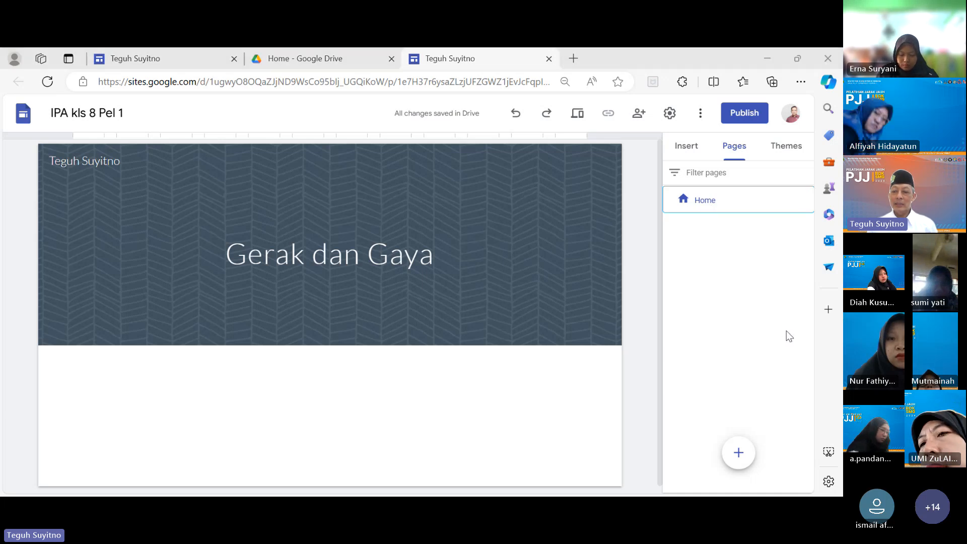
pyautogui.moveTo(740, 455)
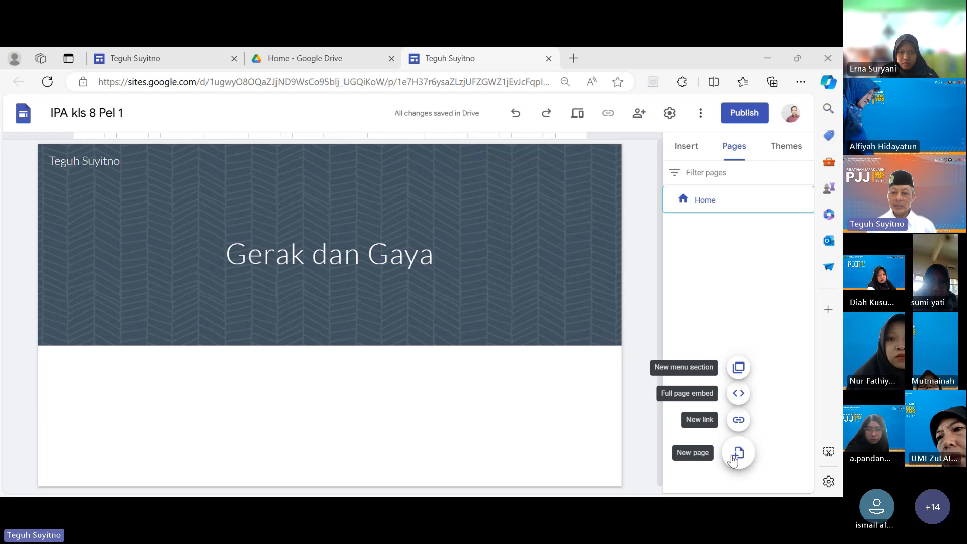
pyautogui.click(738, 456)
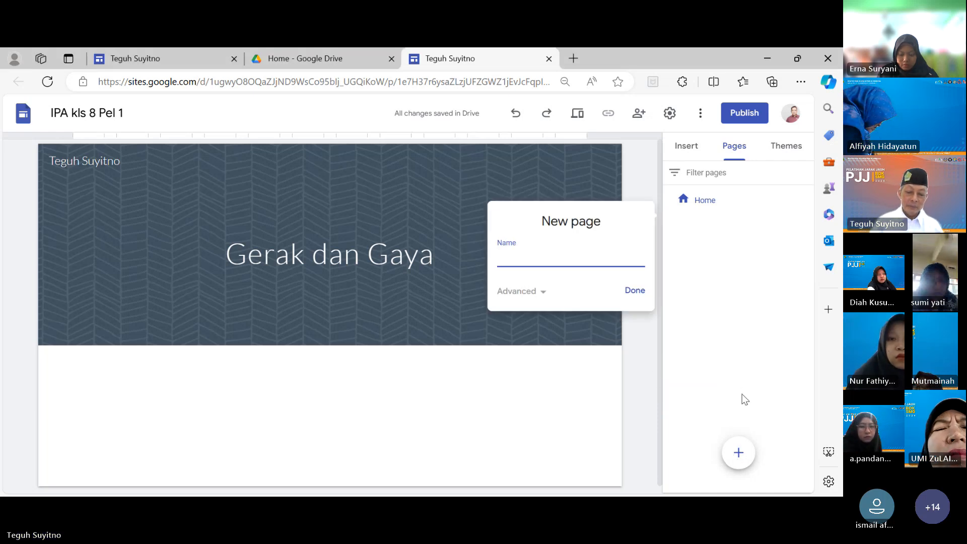
pyautogui.write('Materi')
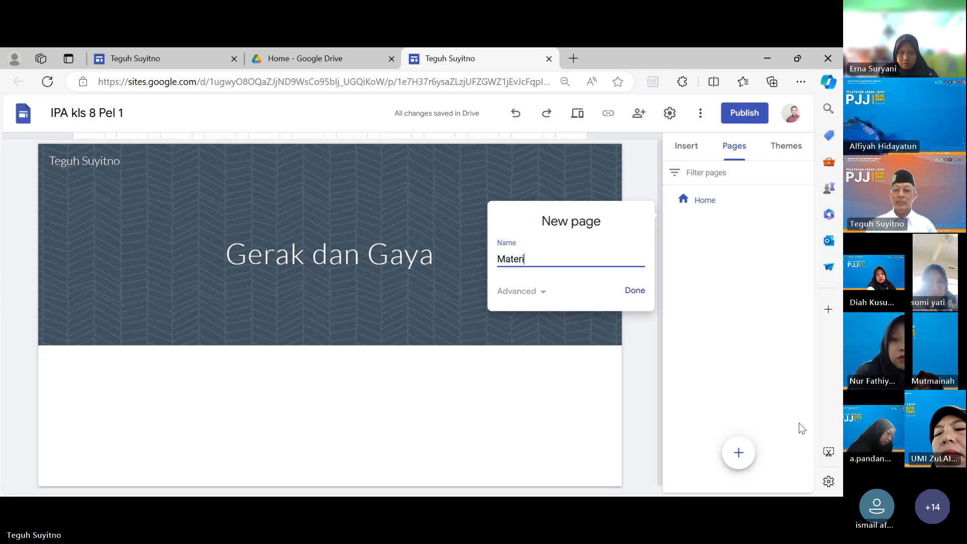
pyautogui.click(636, 291)
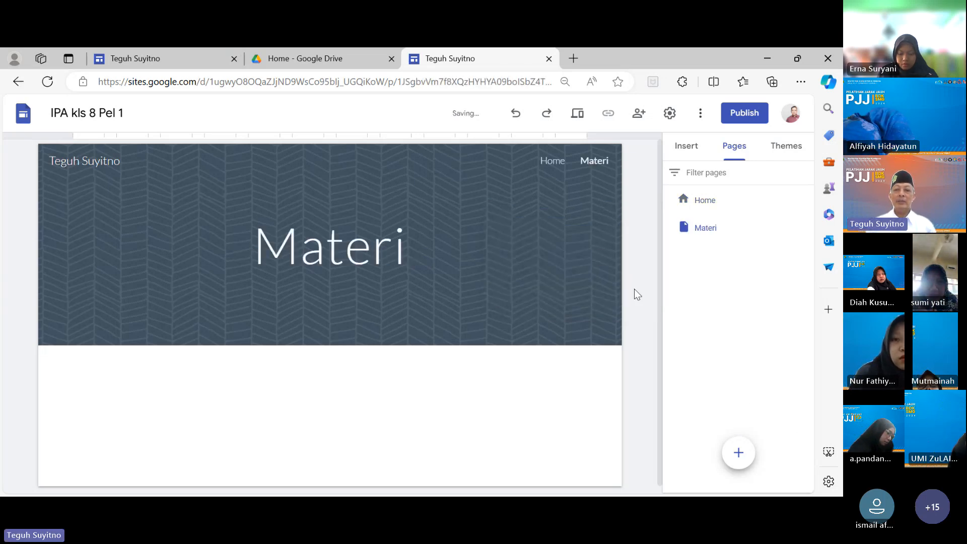
pyautogui.click(551, 160)
pyautogui.click(585, 161)
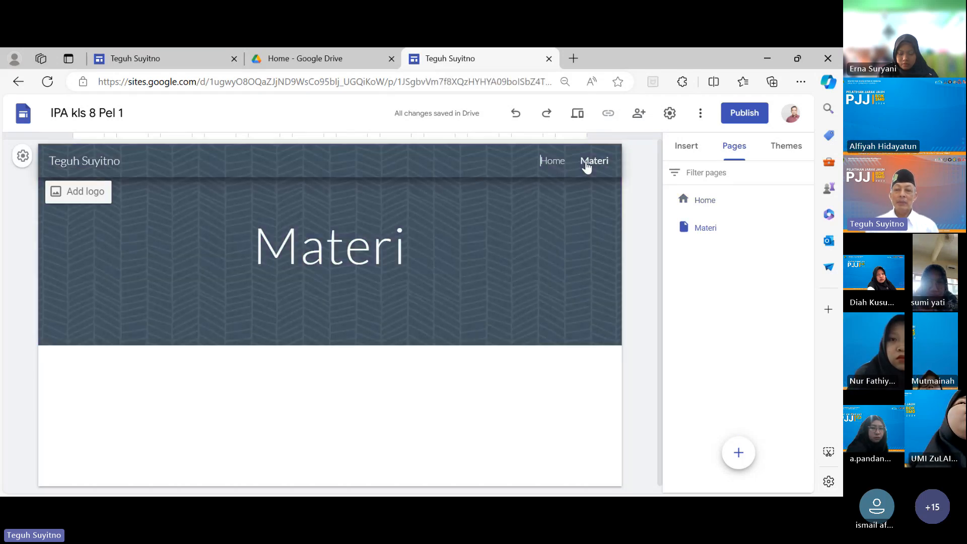
# Step: Add a new page named "Presentasi" and switch between the Materi and Presentasi pages through the header navigation
pyautogui.click(738, 453)
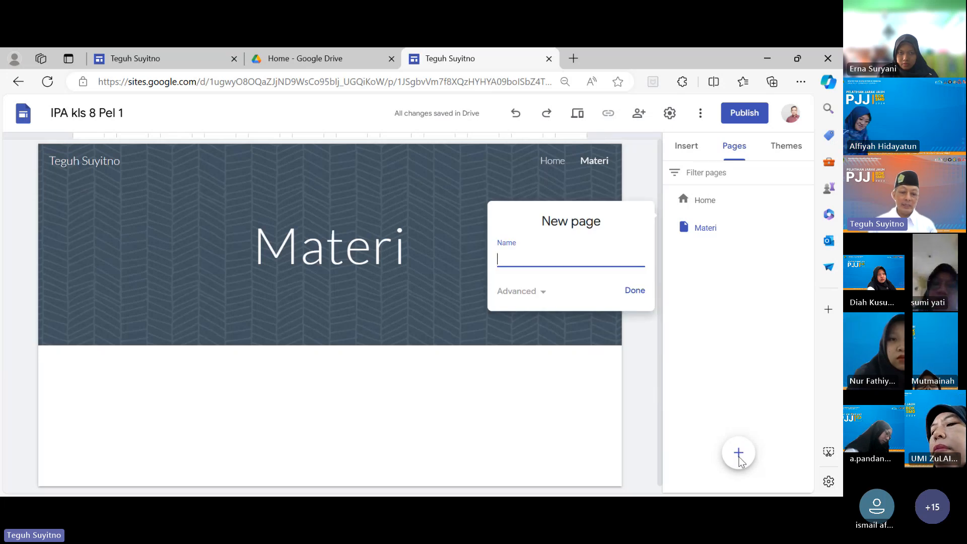
pyautogui.write('Presentasi')
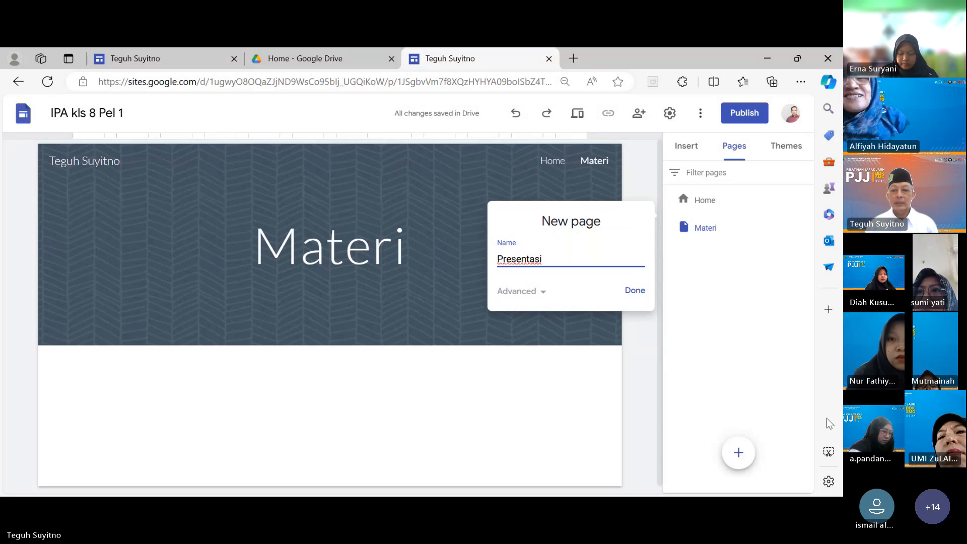
pyautogui.click(633, 291)
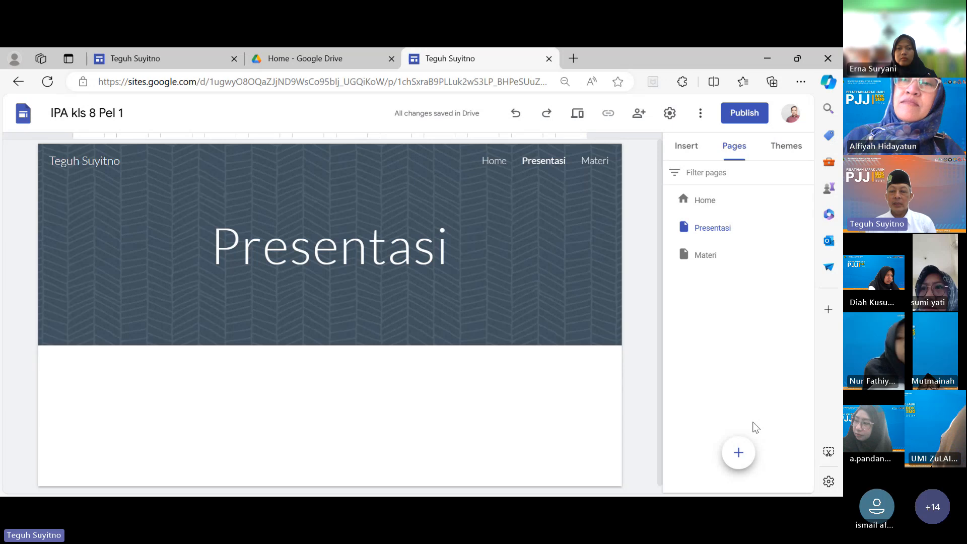
pyautogui.click(600, 160)
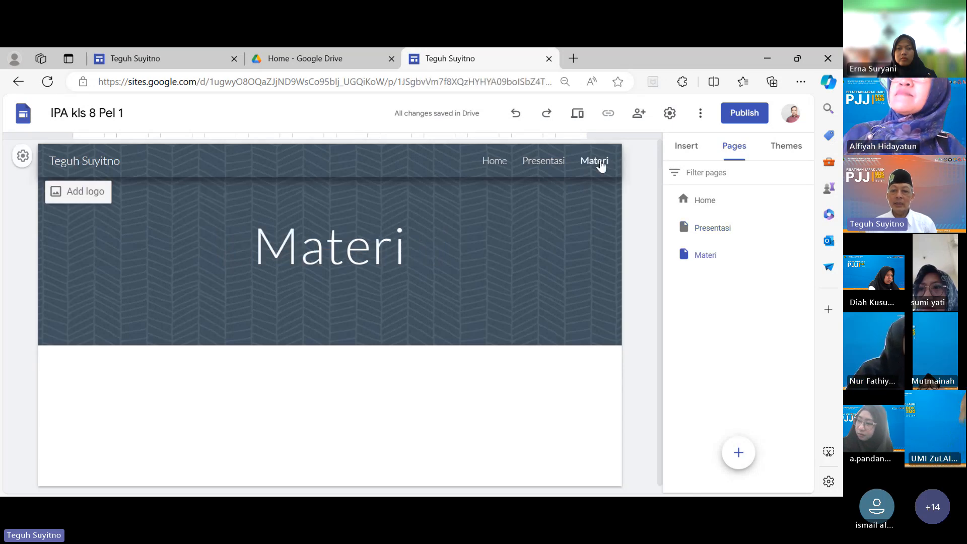
pyautogui.click(561, 161)
# Step: Add a new page named "Video" to the site
pyautogui.moveTo(738, 457)
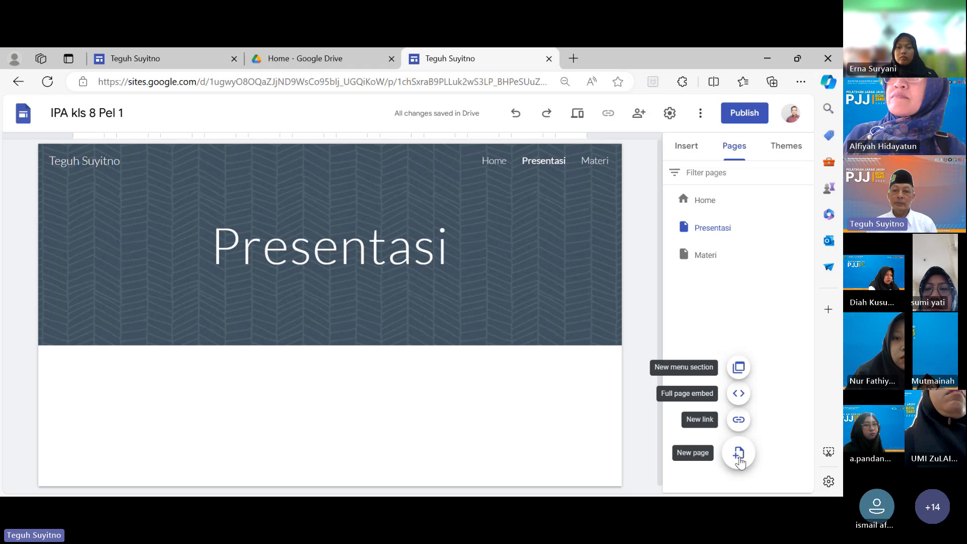
pyautogui.click(739, 456)
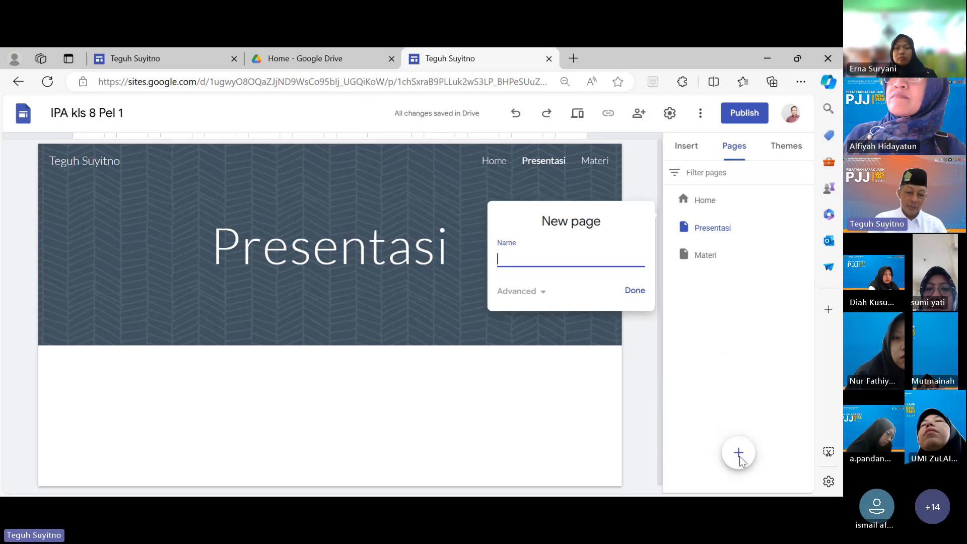
pyautogui.write('Vid')
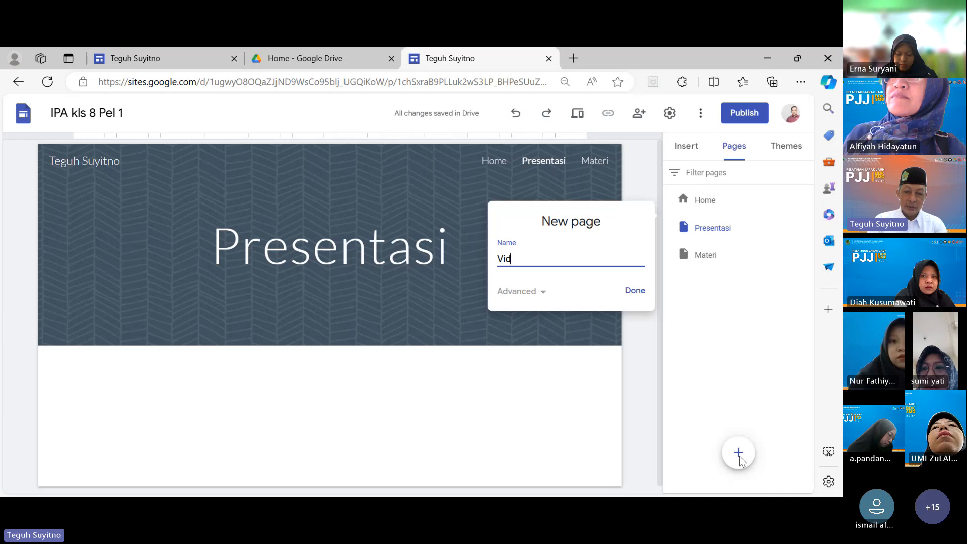
pyautogui.write('eo')
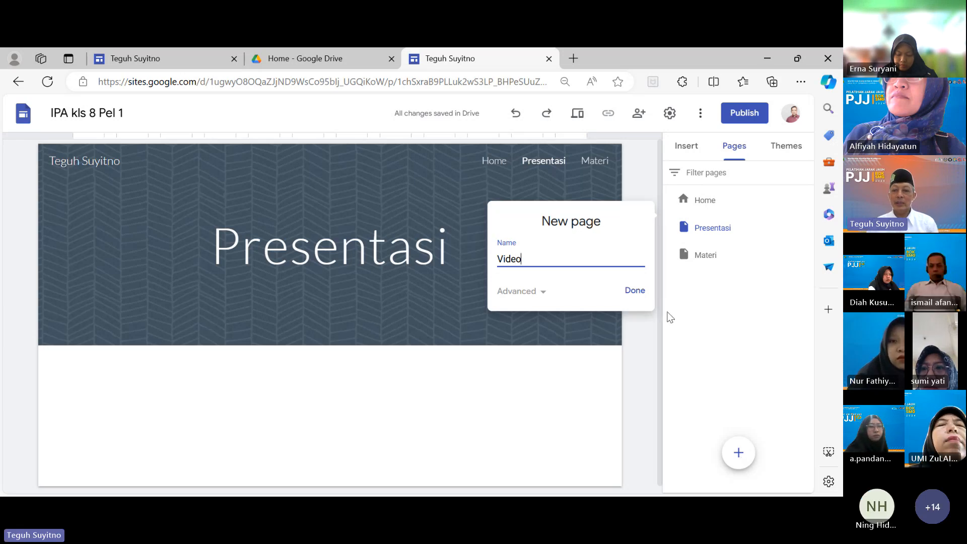
pyautogui.click(635, 292)
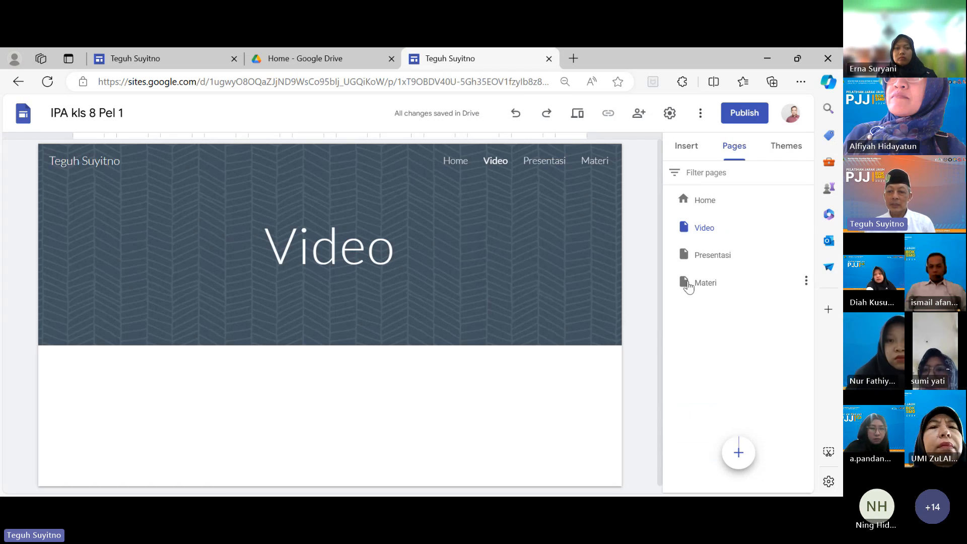
# Step: Reorder the site's pages so that Materi, Presentasi and Video follow Home, all at the top level
pyautogui.moveTo(689, 286); pyautogui.dragTo(680, 225)
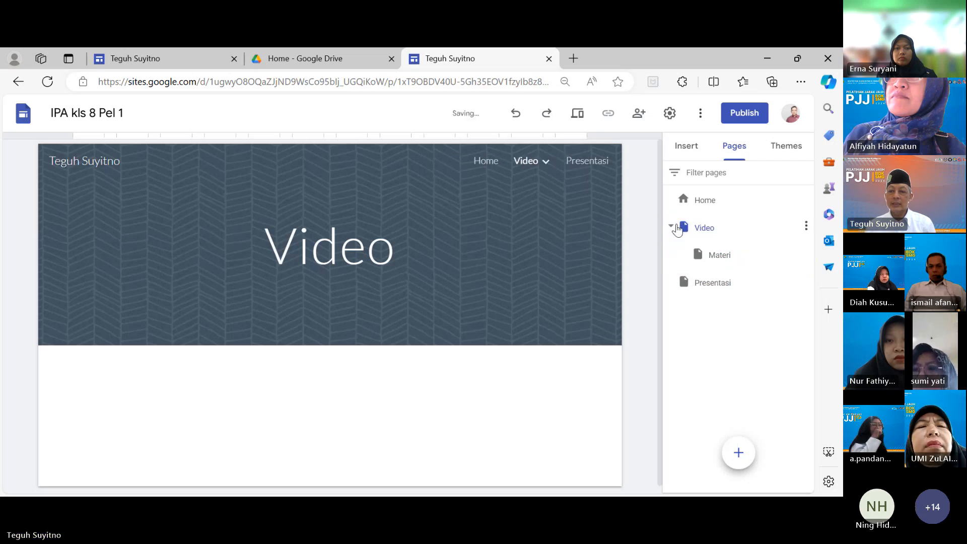
pyautogui.click(515, 113)
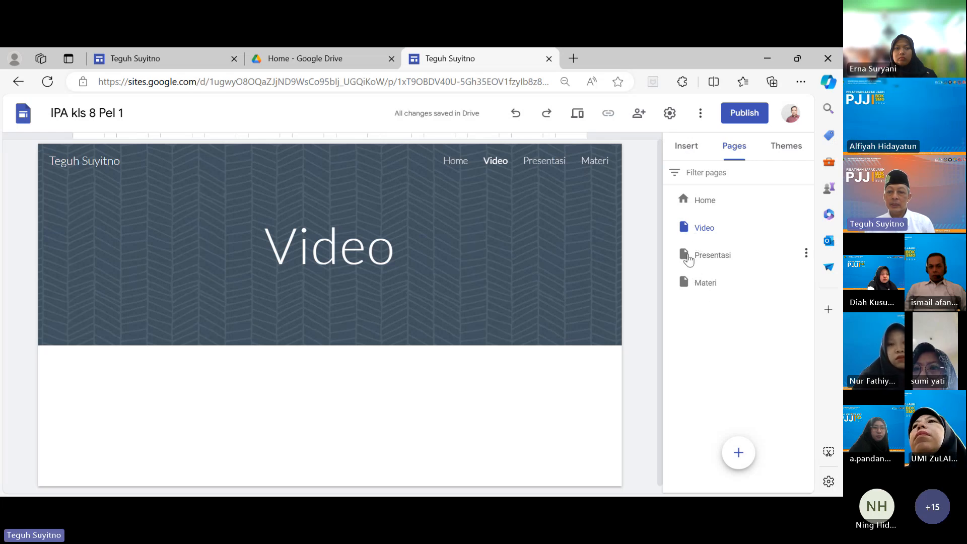
pyautogui.moveTo(687, 269); pyautogui.dragTo(683, 302)
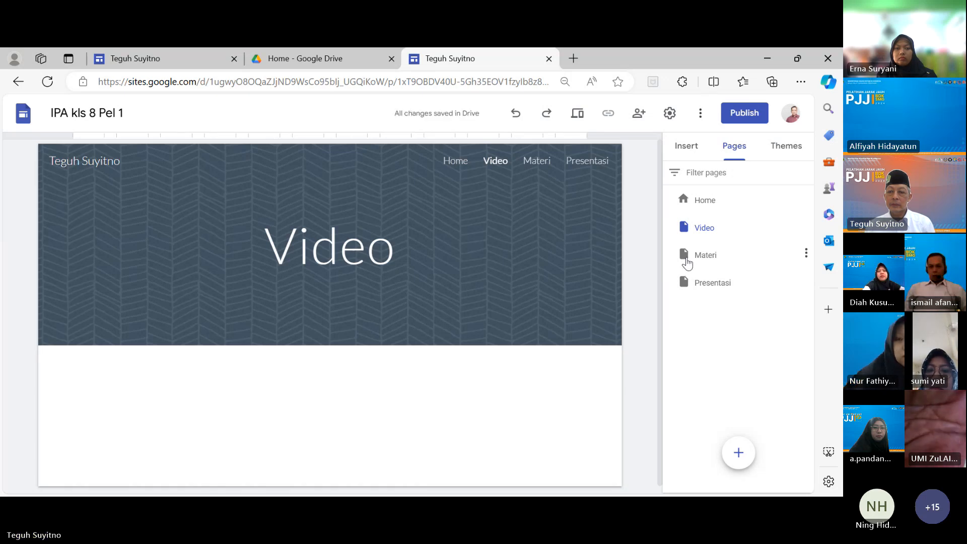
pyautogui.moveTo(683, 227); pyautogui.dragTo(673, 297)
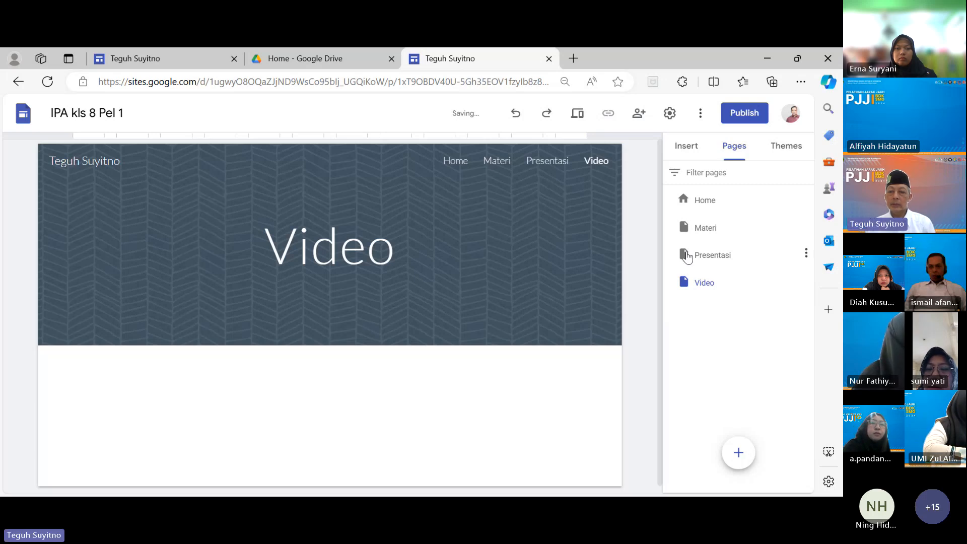
# Step: Check the reordered header navigation by opening the Home, Materi, Presentasi and Video pages in turn
pyautogui.moveTo(534, 242)
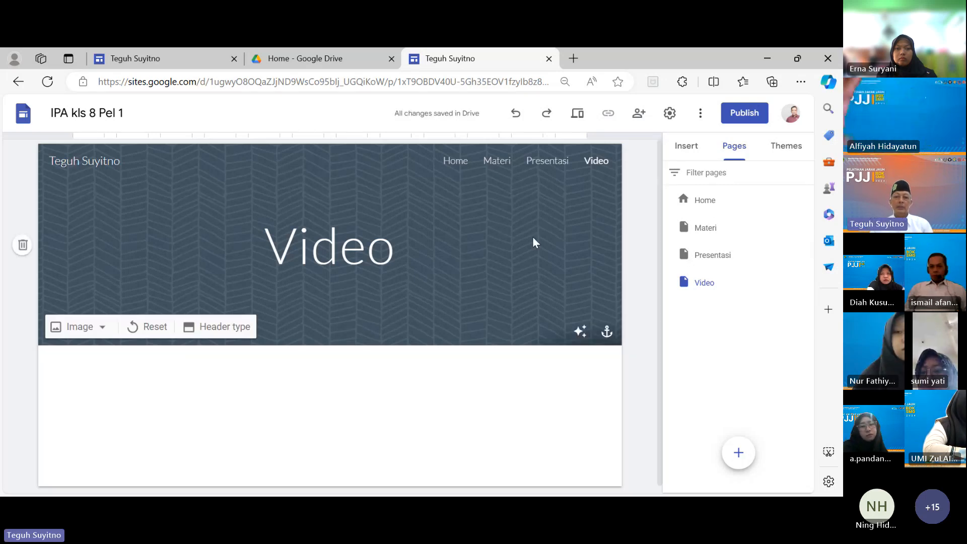
pyautogui.click(454, 166)
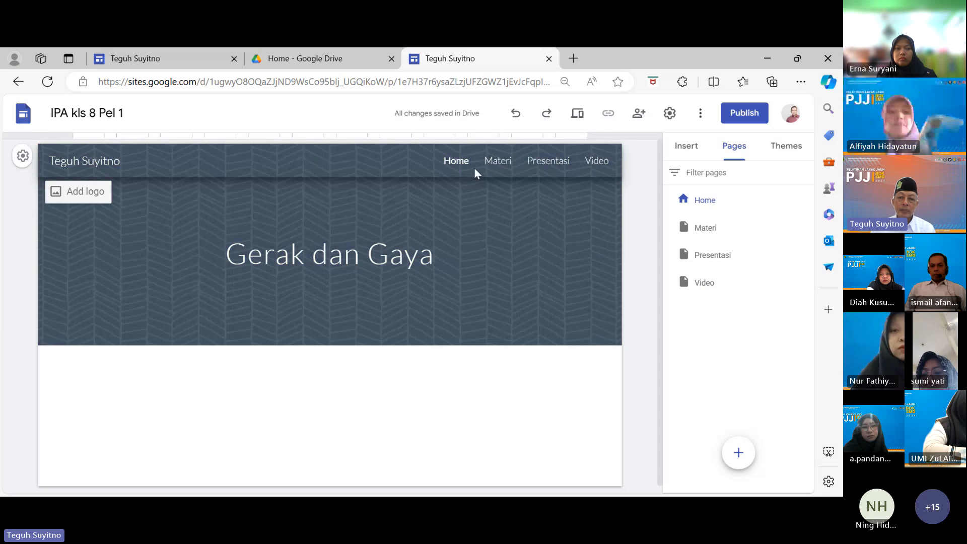
pyautogui.click(504, 167)
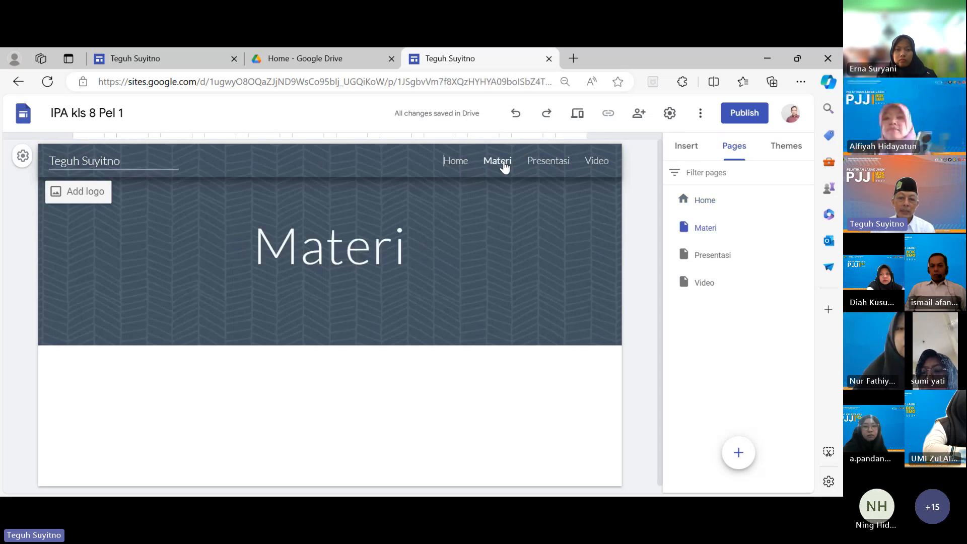
pyautogui.click(551, 168)
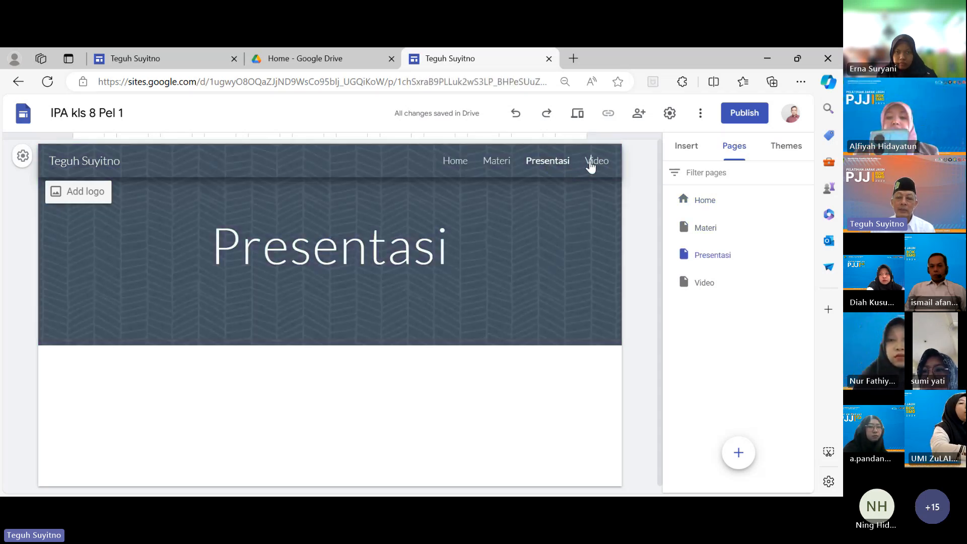
pyautogui.click(590, 167)
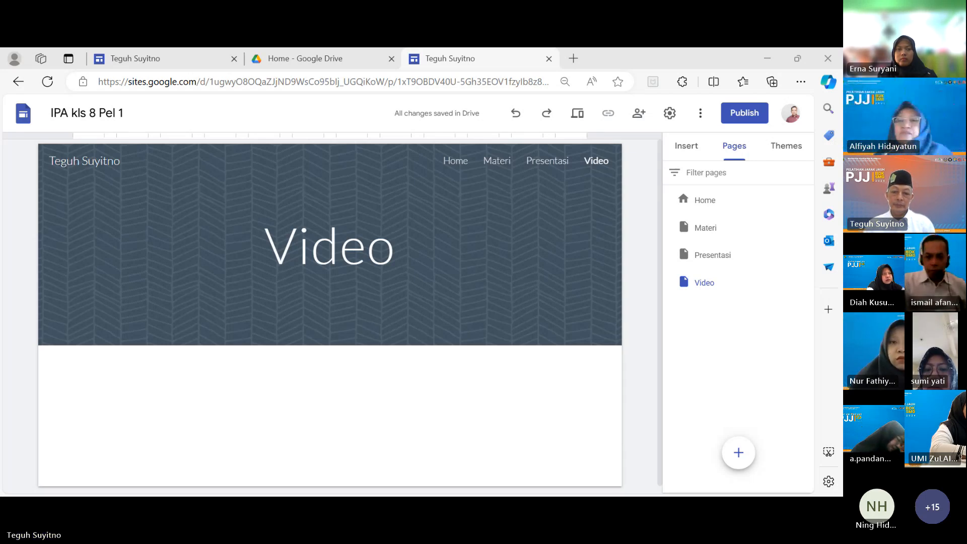
pyautogui.click(539, 447)
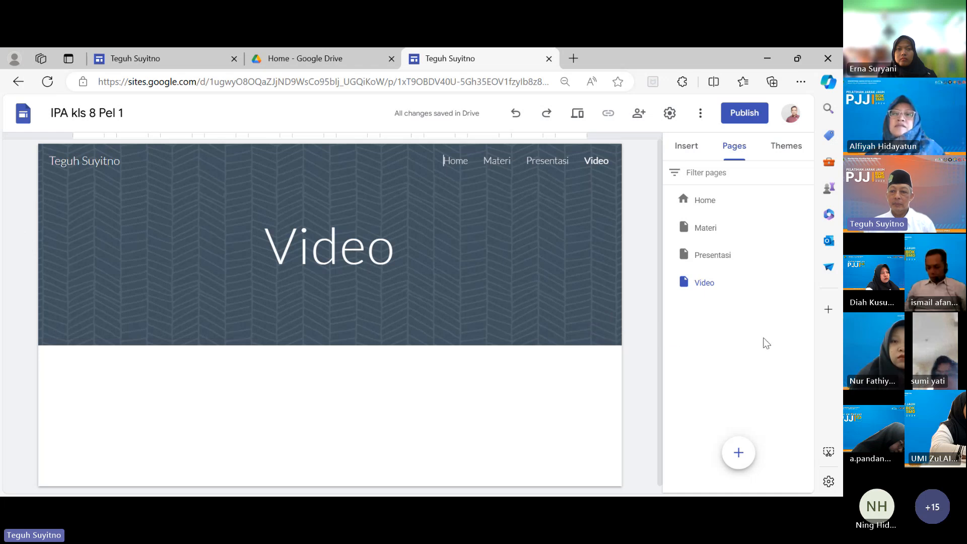
# Step: Add a new page named "LKPD" and move it below Video in the page order
pyautogui.click(738, 454)
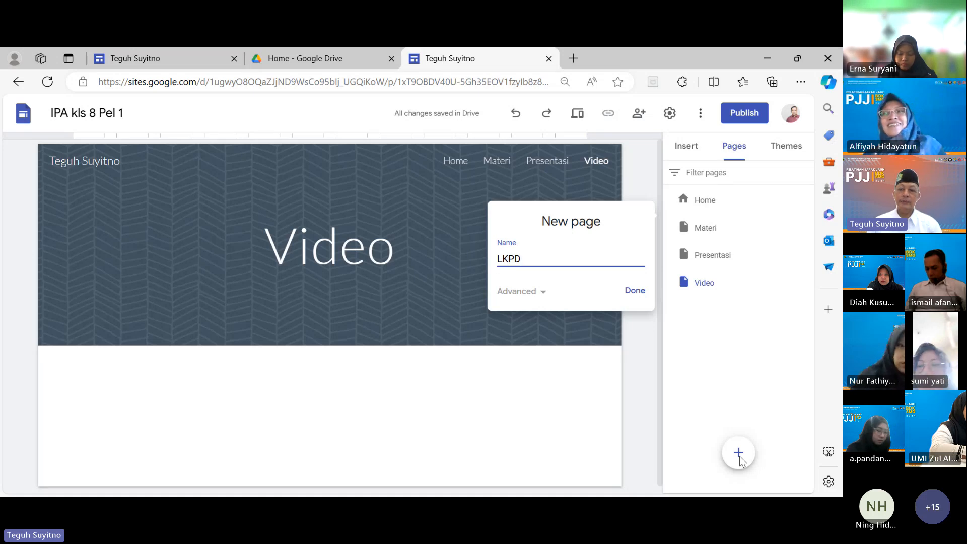
pyautogui.click(630, 293)
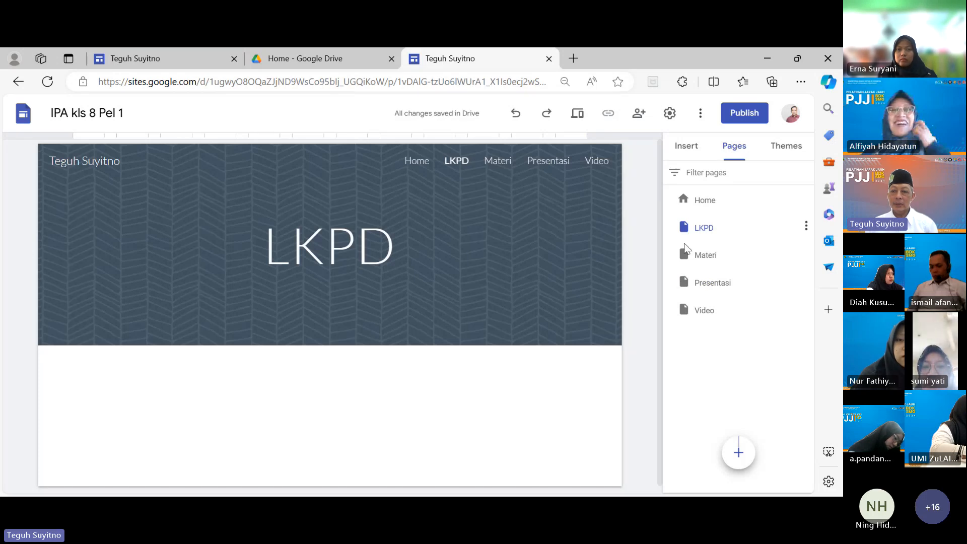
pyautogui.moveTo(685, 248); pyautogui.dragTo(676, 322)
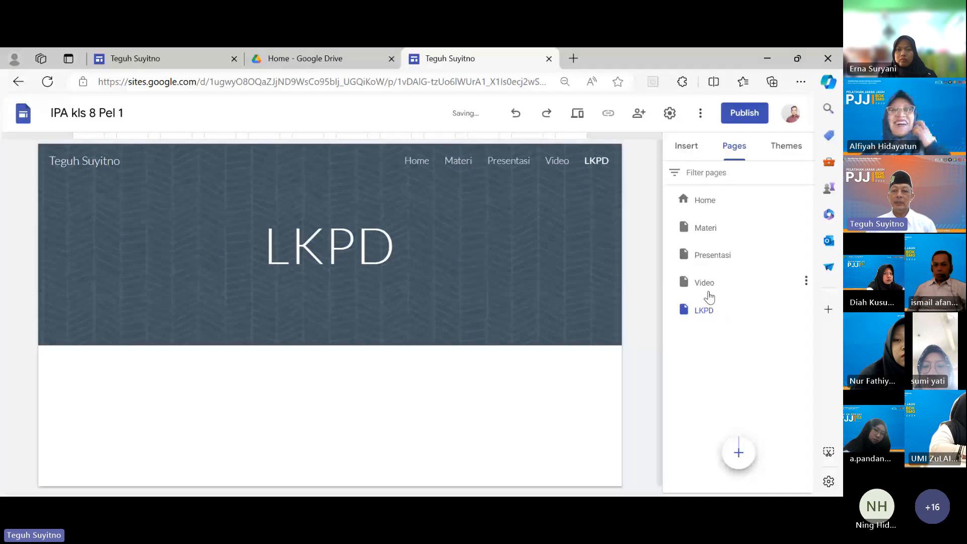
# Step: Add a new page named "Asesmen" and move it below LKPD at the end of the page order
pyautogui.moveTo(740, 458)
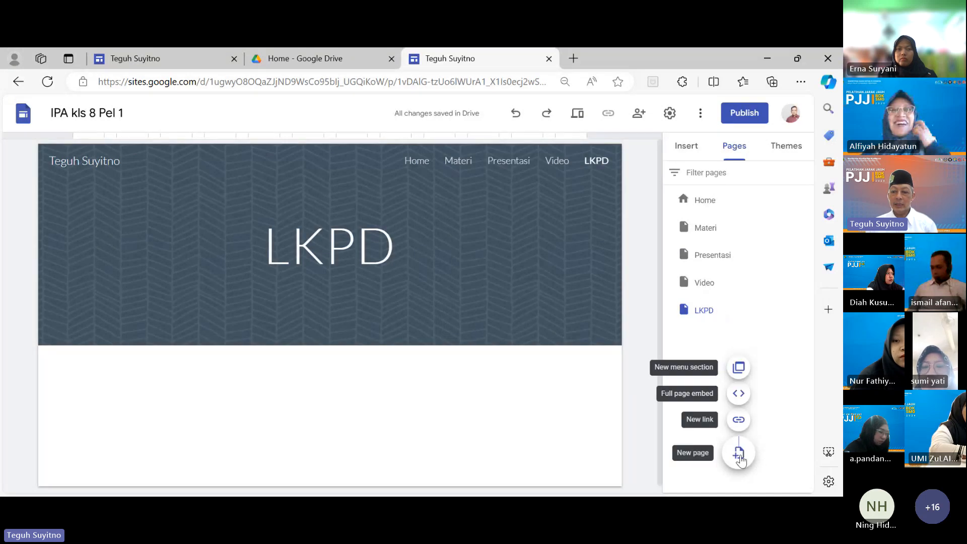
pyautogui.click(738, 454)
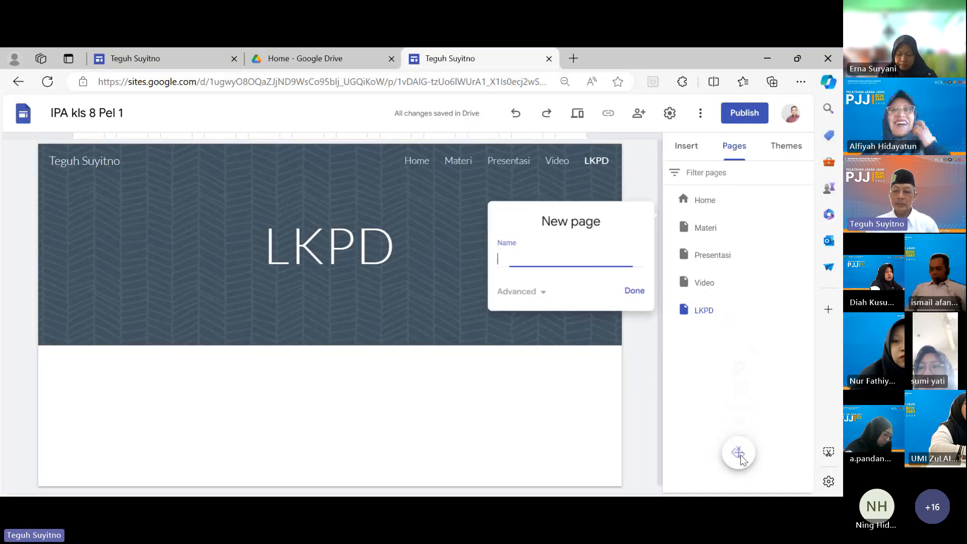
pyautogui.write('Asesmen')
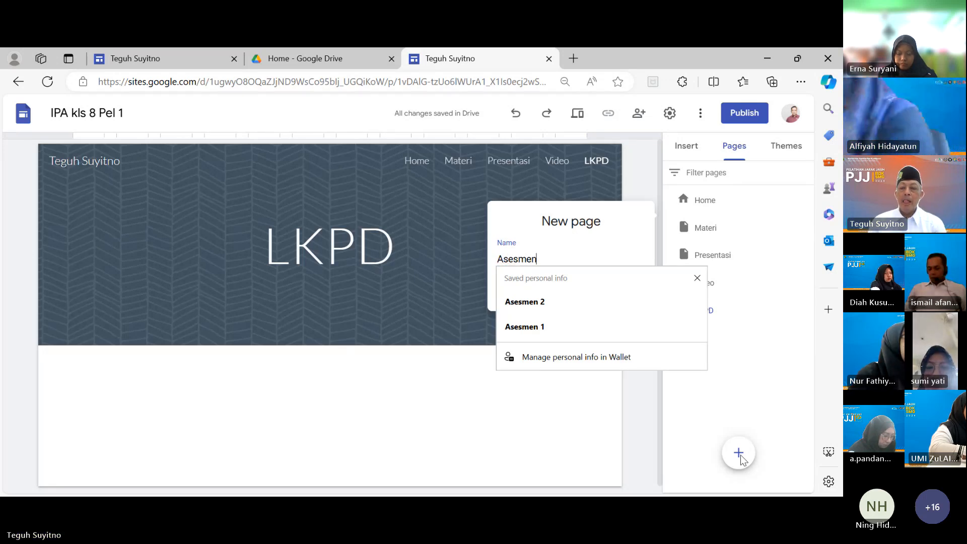
pyautogui.click(697, 278)
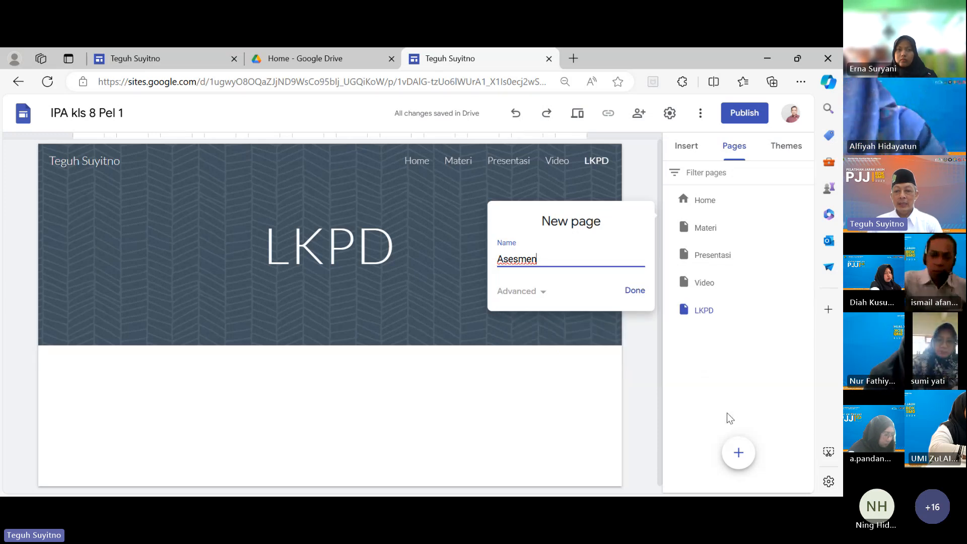
pyautogui.click(640, 294)
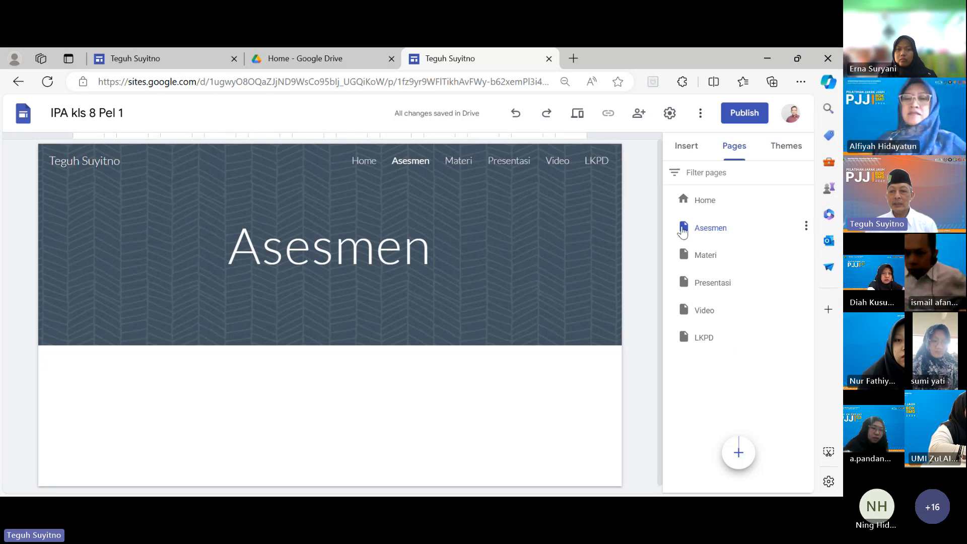
pyautogui.moveTo(682, 230); pyautogui.dragTo(675, 360)
pyautogui.moveTo(684, 227); pyautogui.dragTo(678, 359)
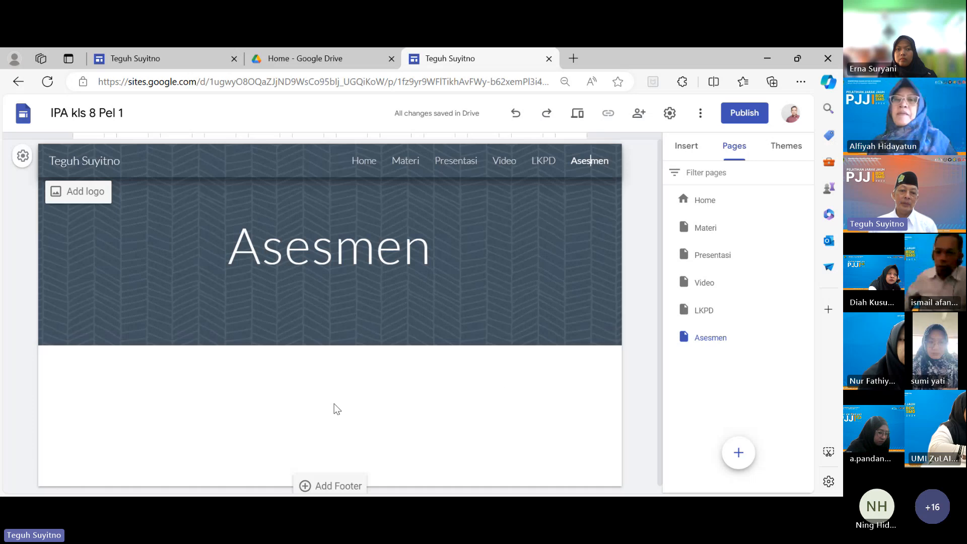
# Step: Go through the Materi, Presentasi, Video, LKPD and Asesmen pages using the header navigation links
pyautogui.scroll(-1, 334, 404)
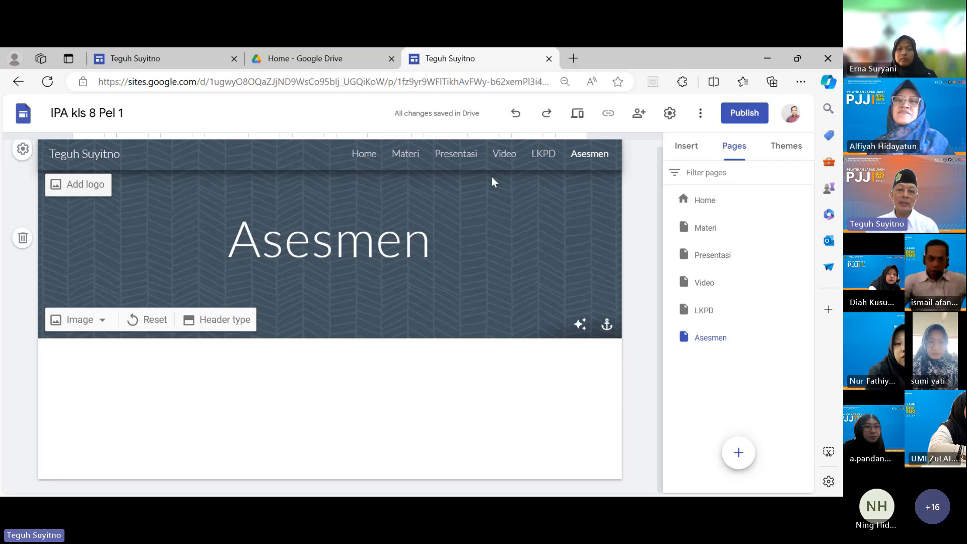
pyautogui.click(405, 153)
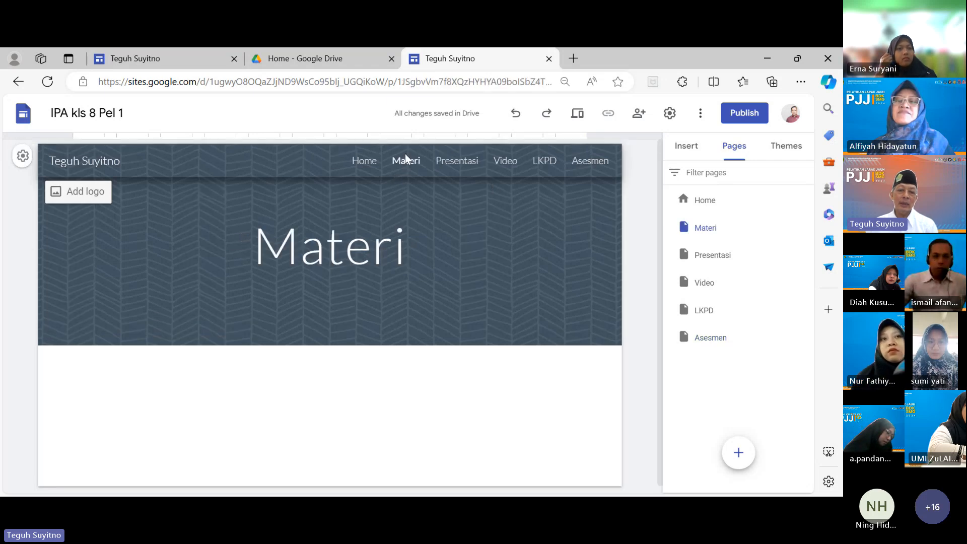
pyautogui.click(454, 162)
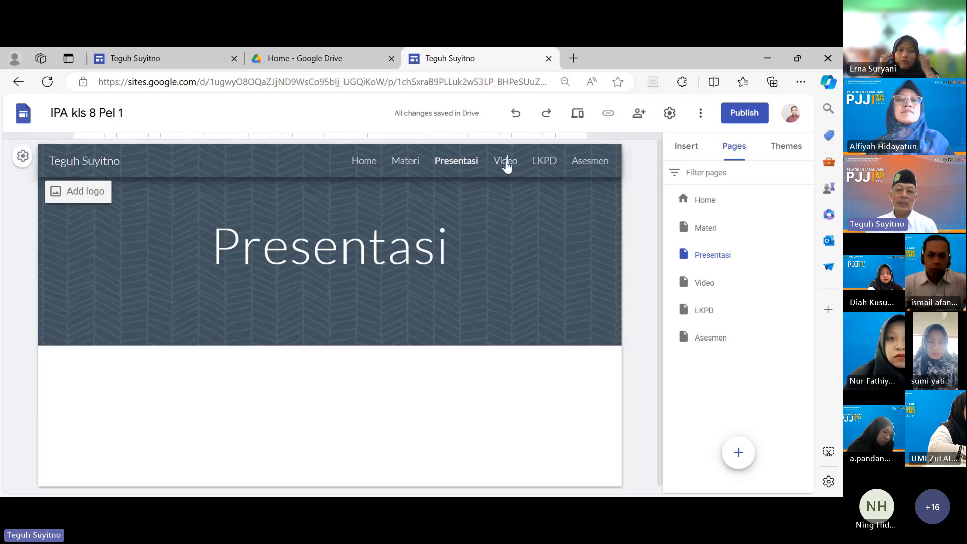
pyautogui.click(505, 164)
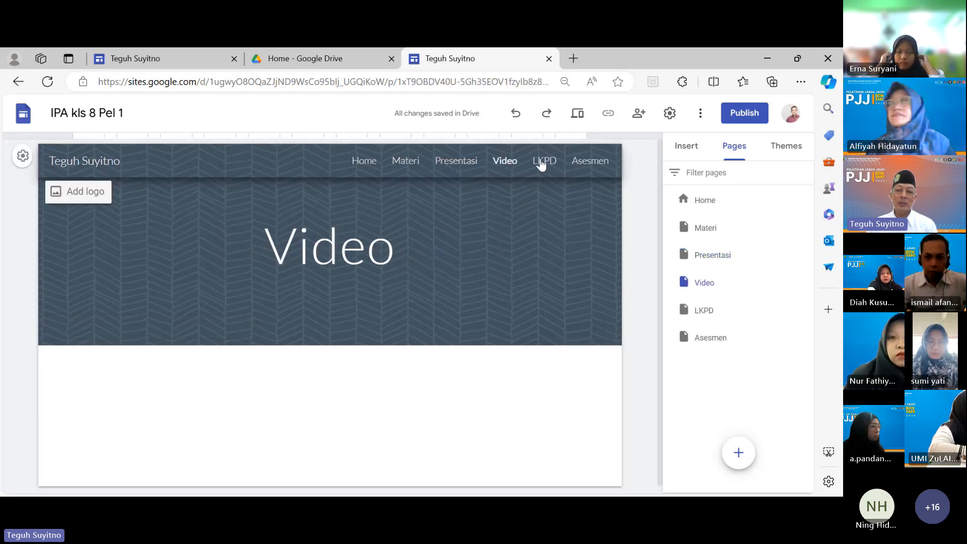
pyautogui.click(542, 164)
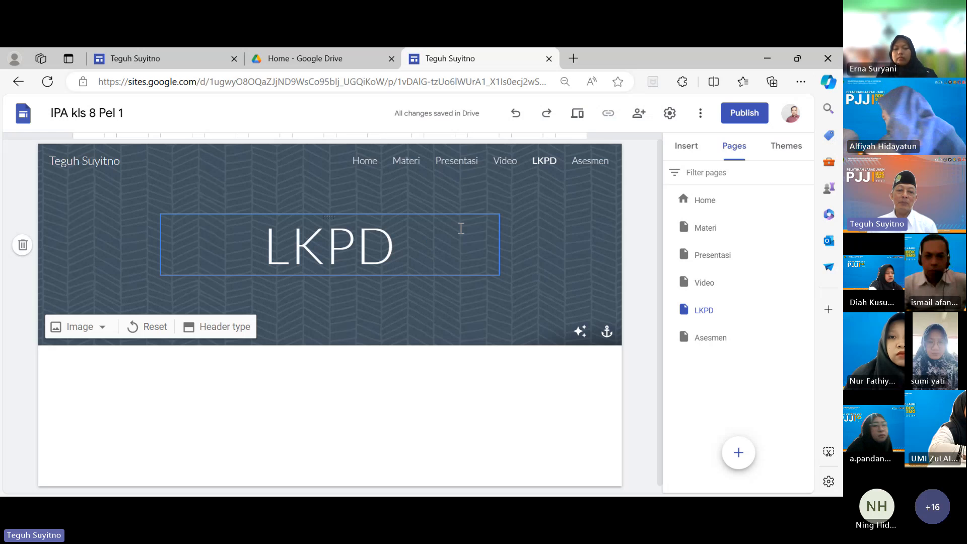
pyautogui.click(593, 166)
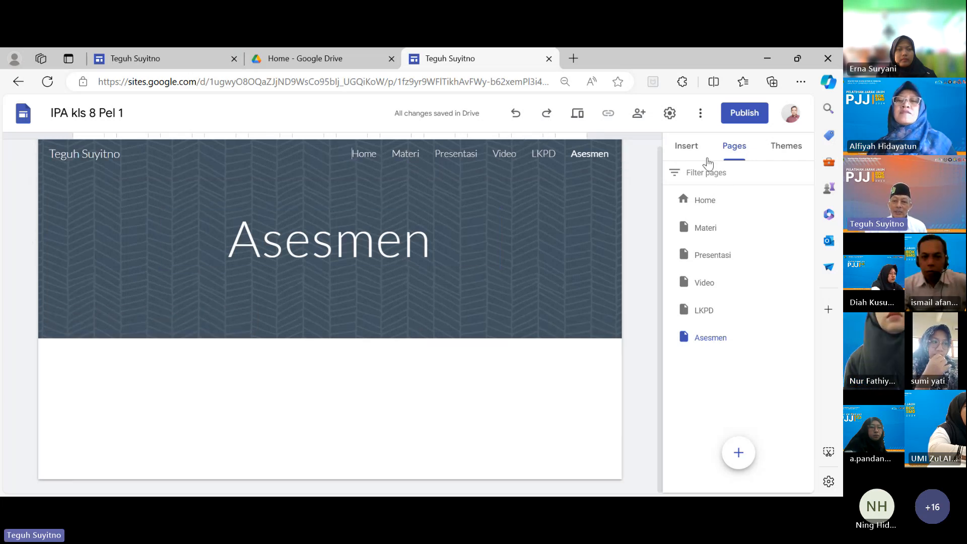
# Step: Insert the content block with three image-and-text columns side by side on the Asesmen page
pyautogui.click(685, 147)
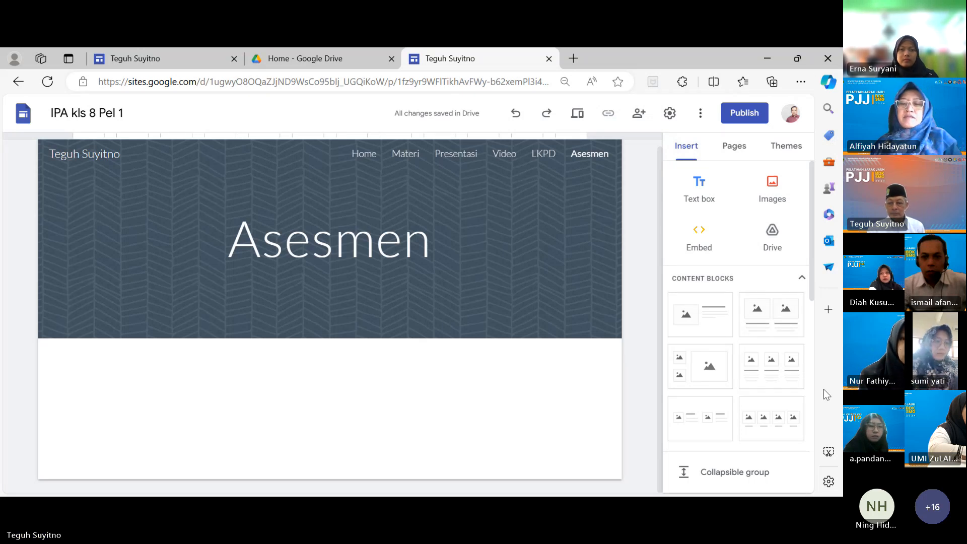
pyautogui.click(778, 377)
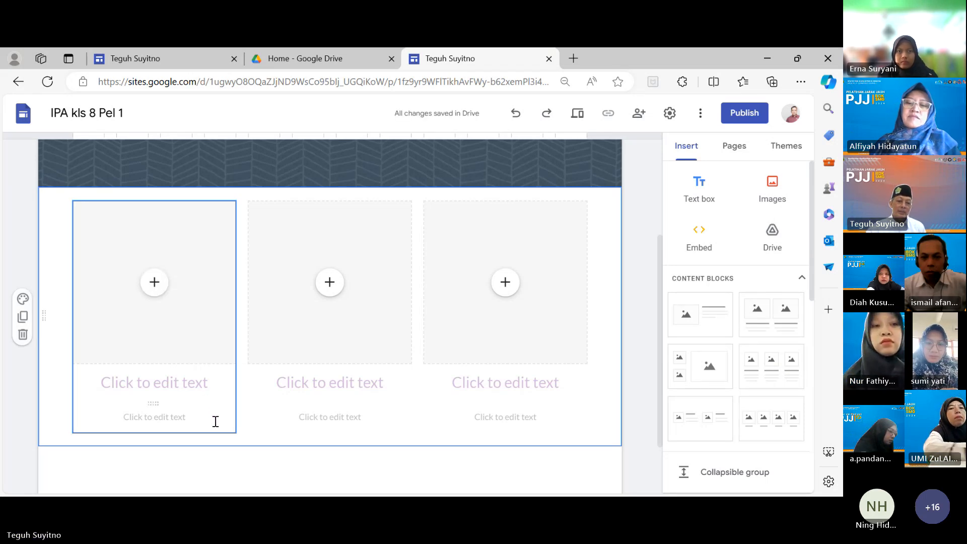
# Step: Try shrinking the block's first image-and-text column to about half its width, and undo the resize
pyautogui.click(176, 336)
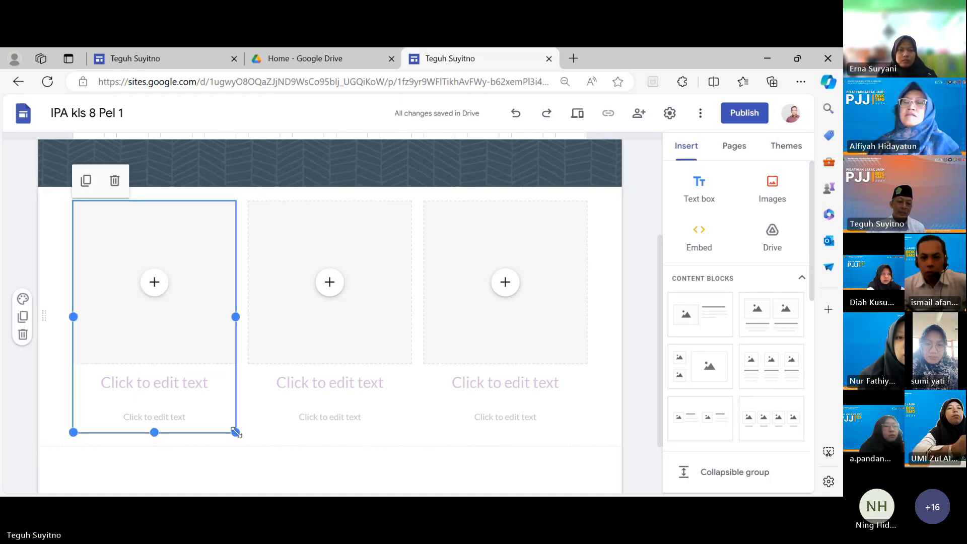
pyautogui.moveTo(236, 432); pyautogui.dragTo(158, 357)
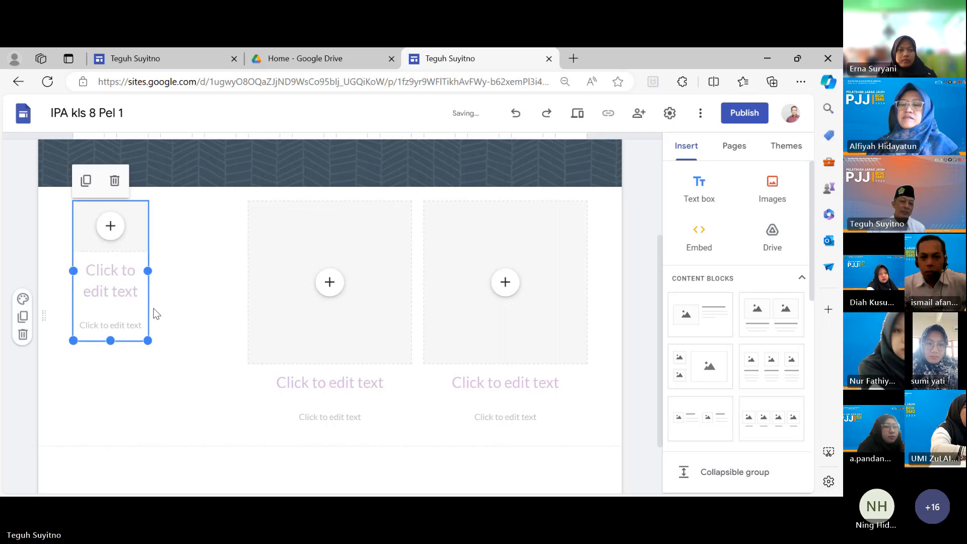
pyautogui.click(515, 113)
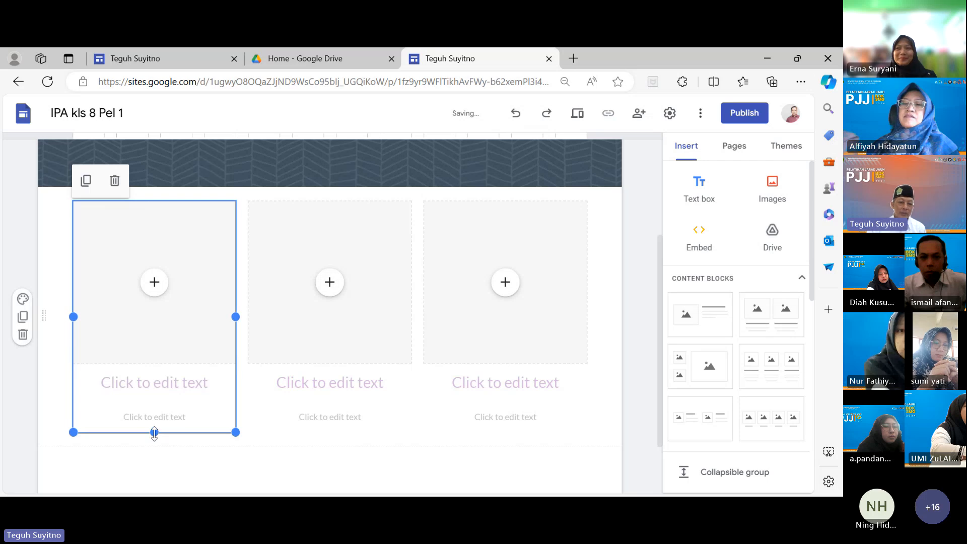
# Step: Try shrinking the block's first image-and-text column in both height and width
pyautogui.moveTo(154, 432); pyautogui.dragTo(154, 357)
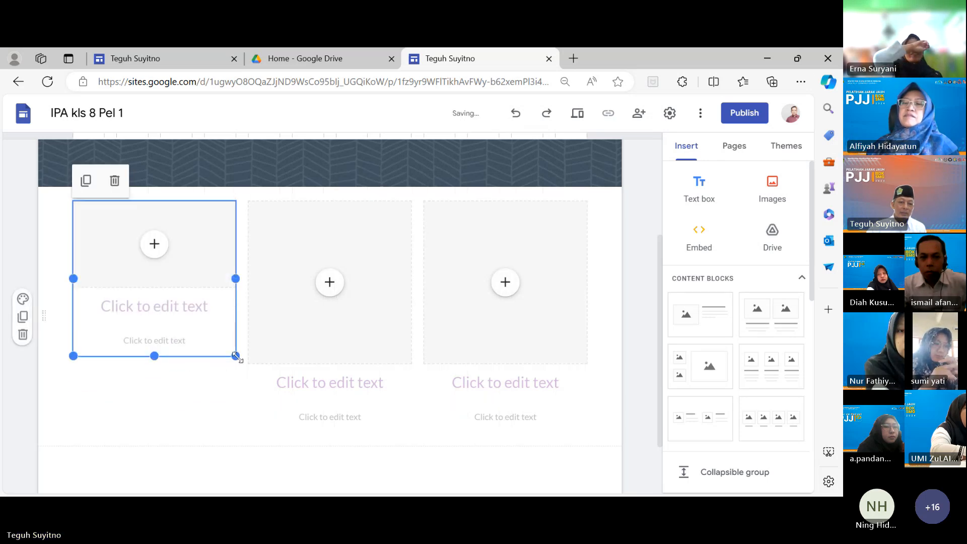
pyautogui.moveTo(230, 349); pyautogui.dragTo(123, 352)
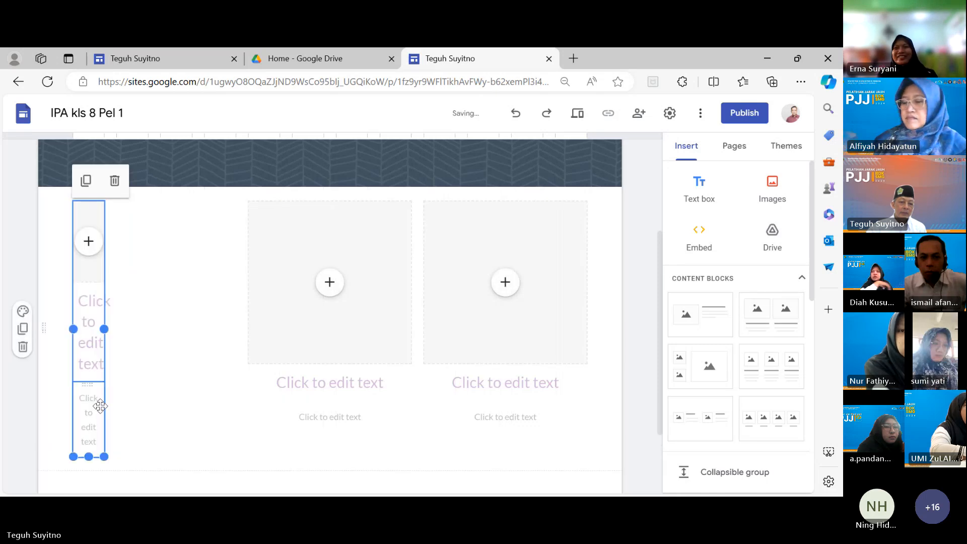
pyautogui.moveTo(90, 447); pyautogui.dragTo(101, 376)
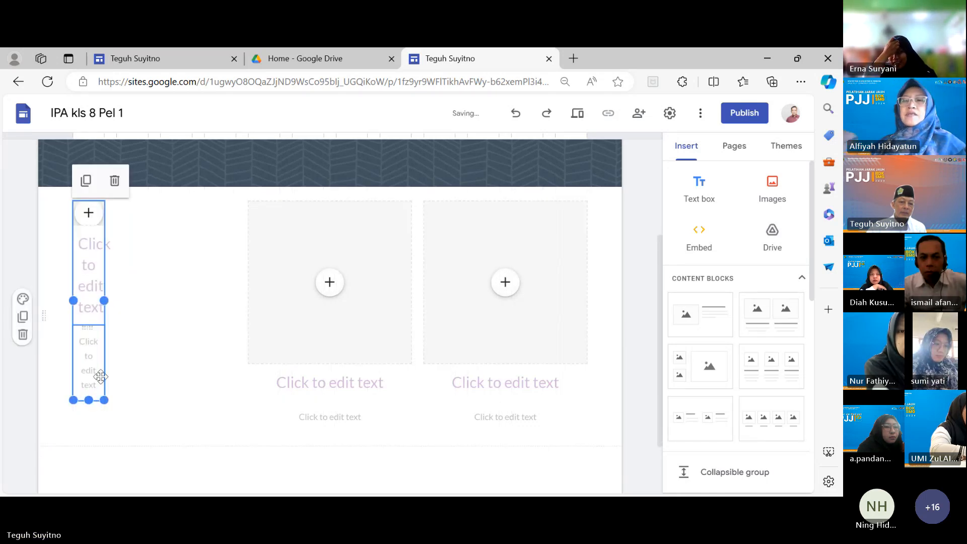
# Step: Delete the three-column block and insert the content block with four captioned image placeholders side by side on the Asesmen page
pyautogui.click(23, 335)
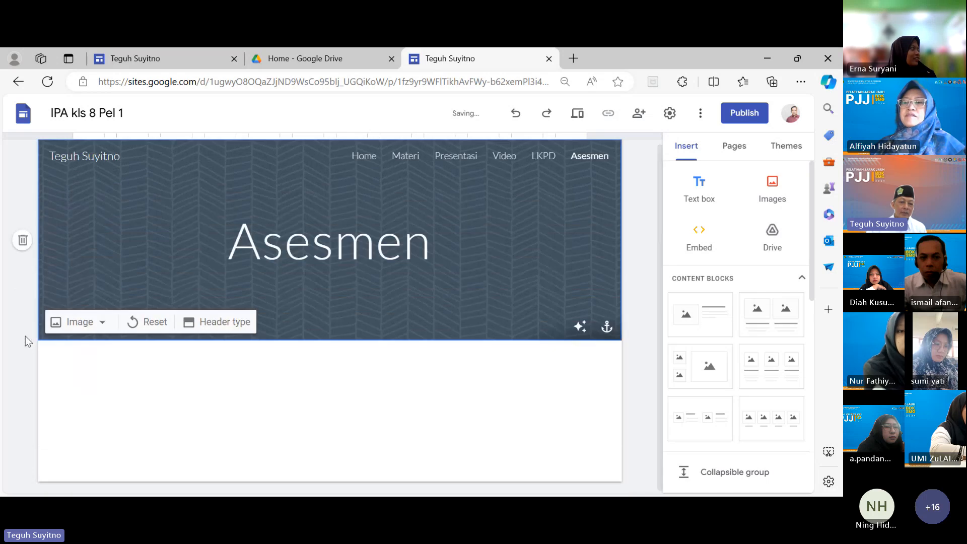
pyautogui.click(769, 422)
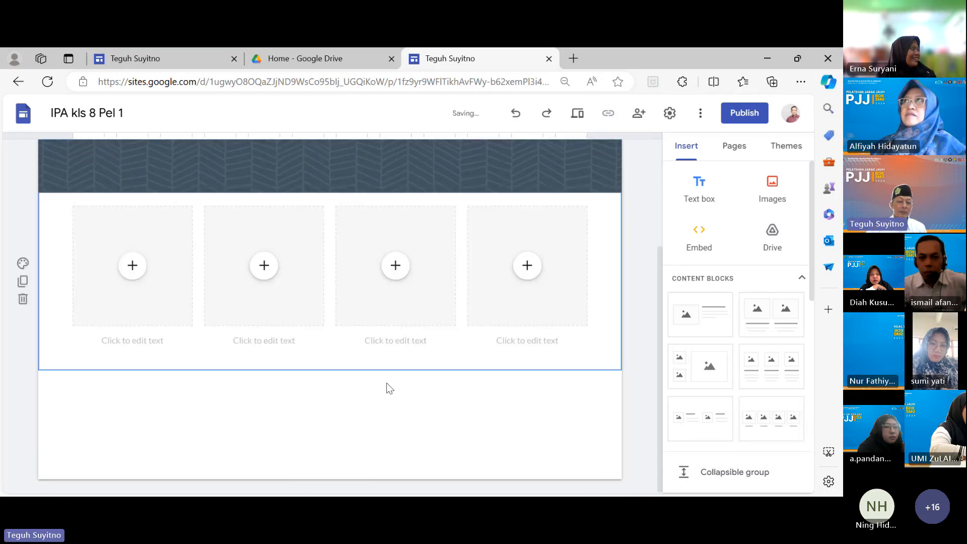
pyautogui.scroll(-1, 785, 410)
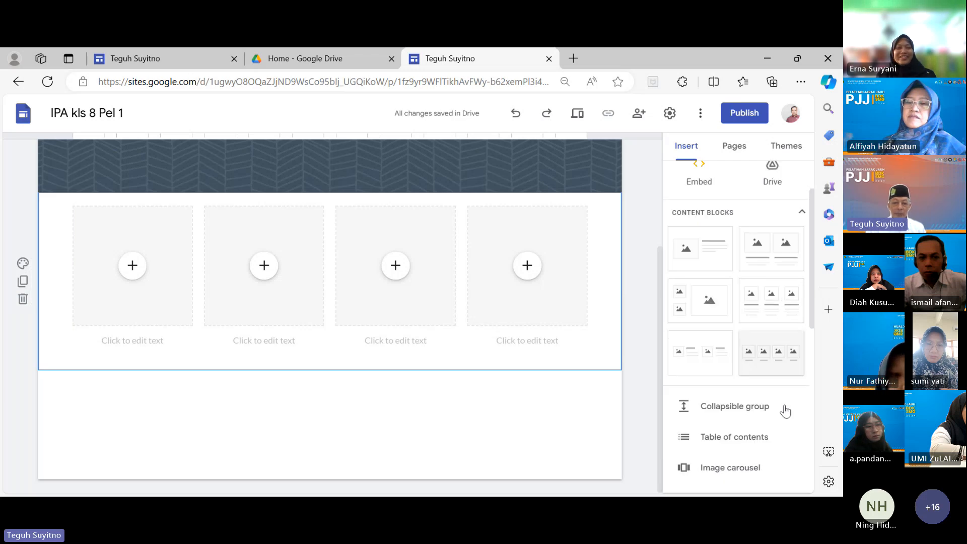
pyautogui.scroll(1, 121, 345)
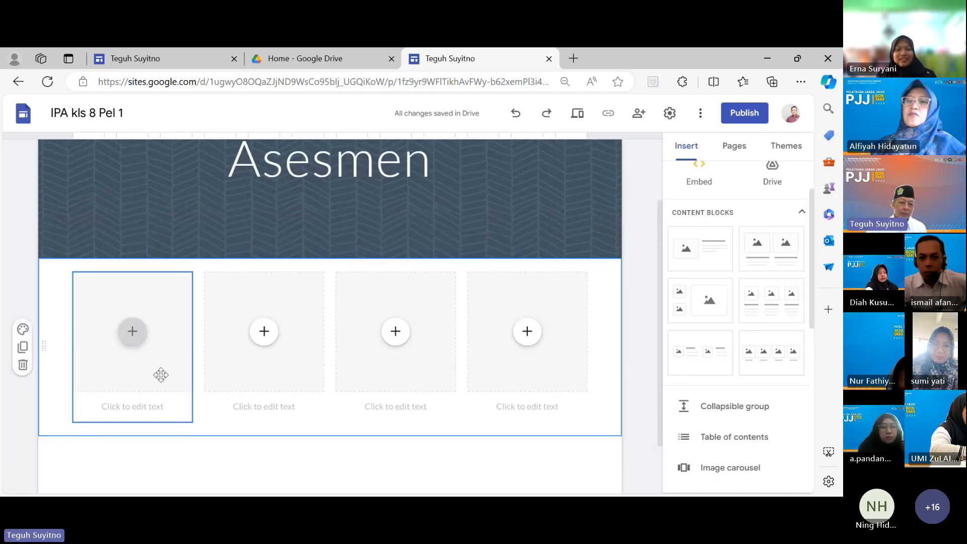
# Step: Caption the first image placeholder "Home" and the second one "Materi"
pyautogui.click(143, 407)
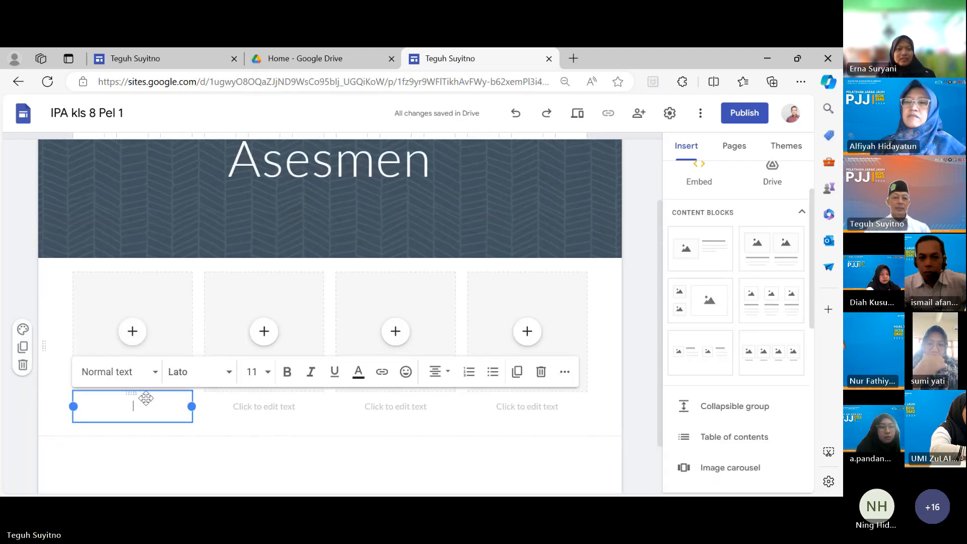
pyautogui.write('H')
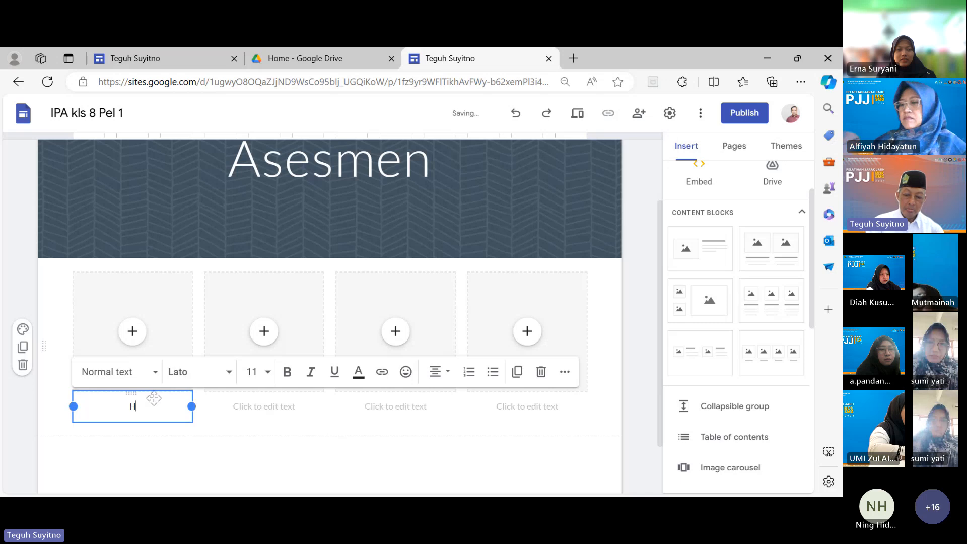
pyautogui.write('ome')
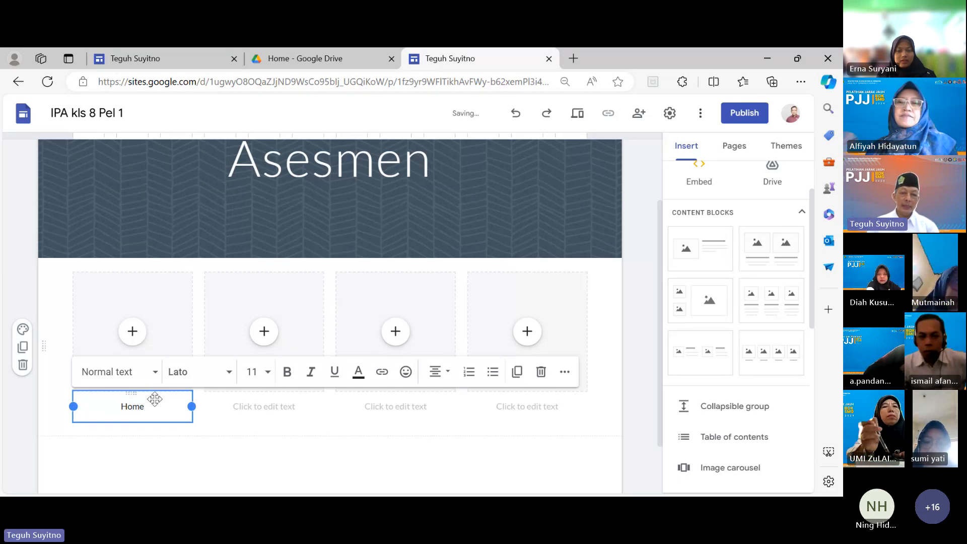
pyautogui.click(463, 341)
pyautogui.scroll(2, 464, 341)
pyautogui.scroll(-3, 463, 339)
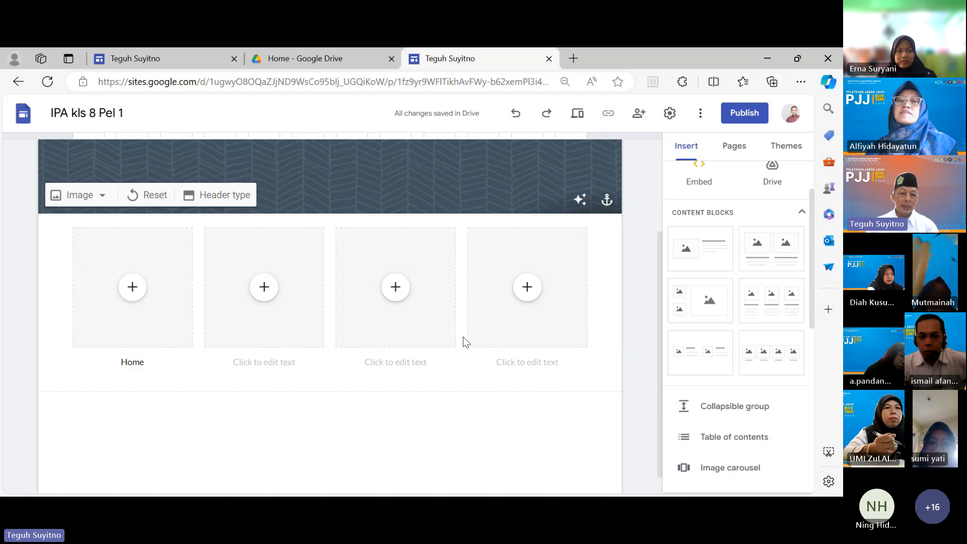
pyautogui.click(298, 363)
pyautogui.click(286, 365)
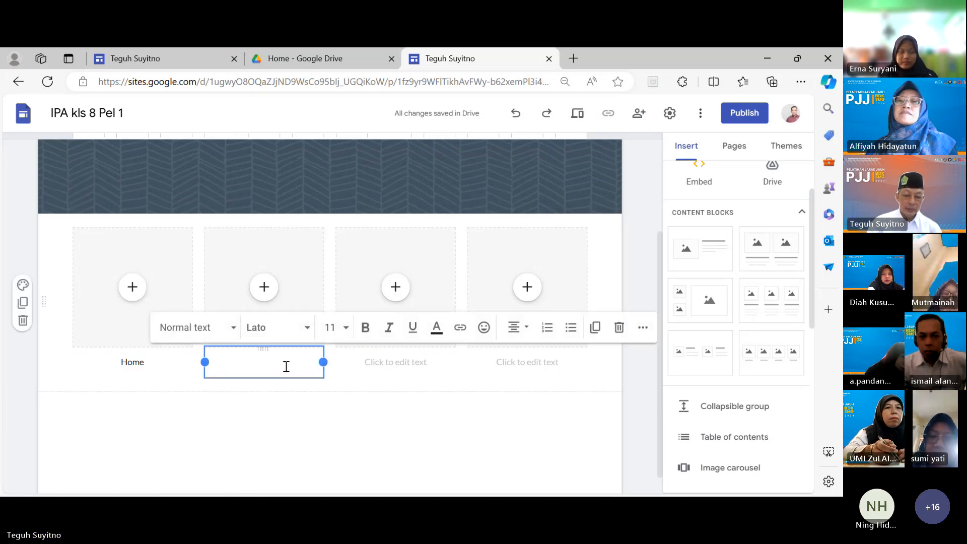
pyautogui.write('Materi')
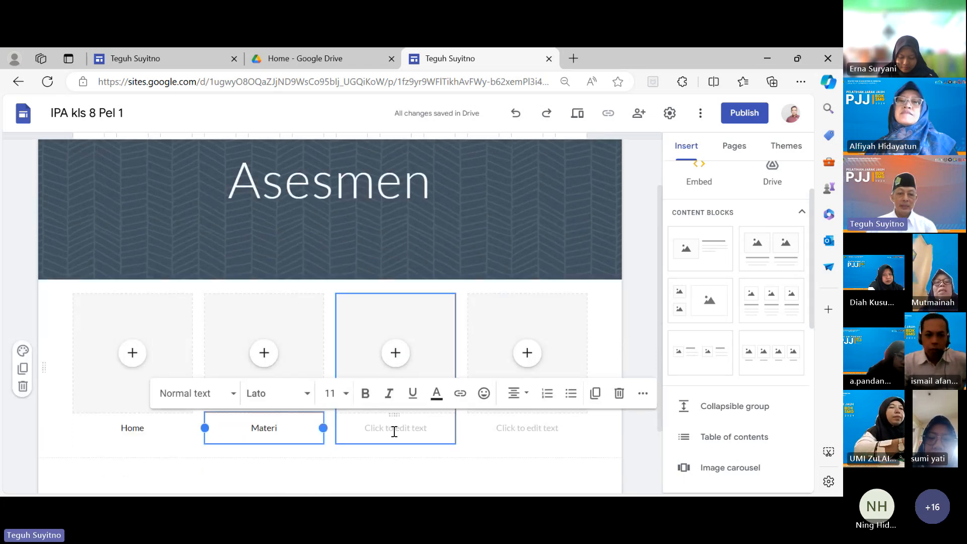
# Step: Caption the third image placeholder "Presentasi" and the fourth one "Video"
pyautogui.click(394, 429)
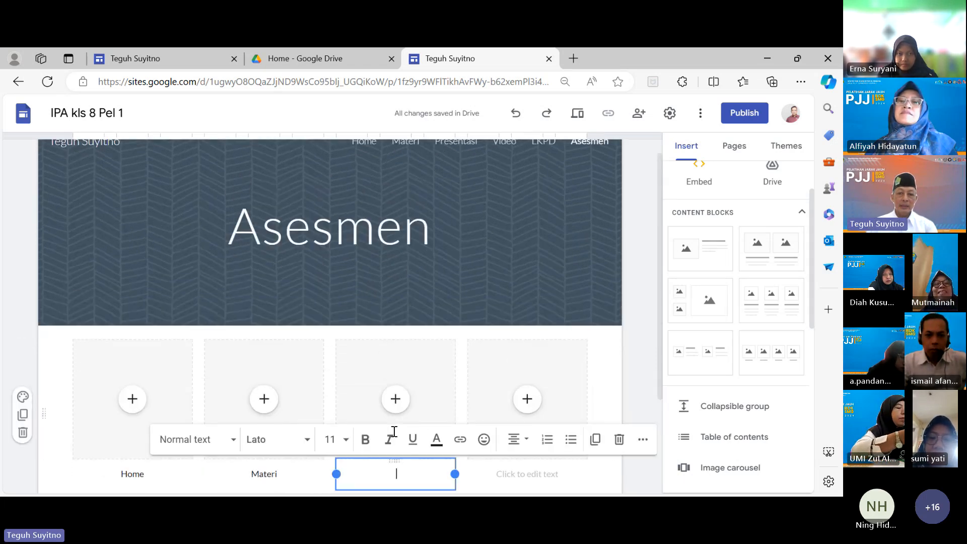
pyautogui.write('Presen')
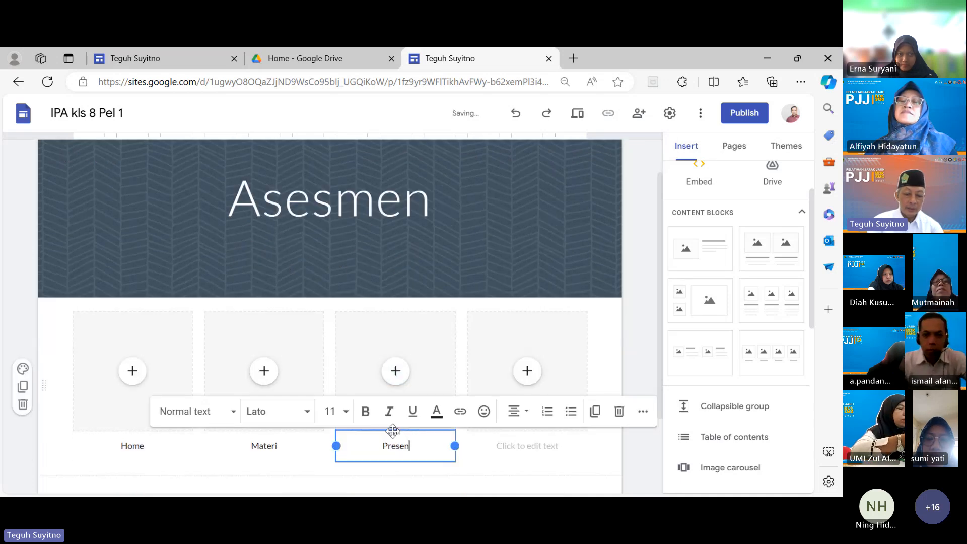
pyautogui.write('tasi')
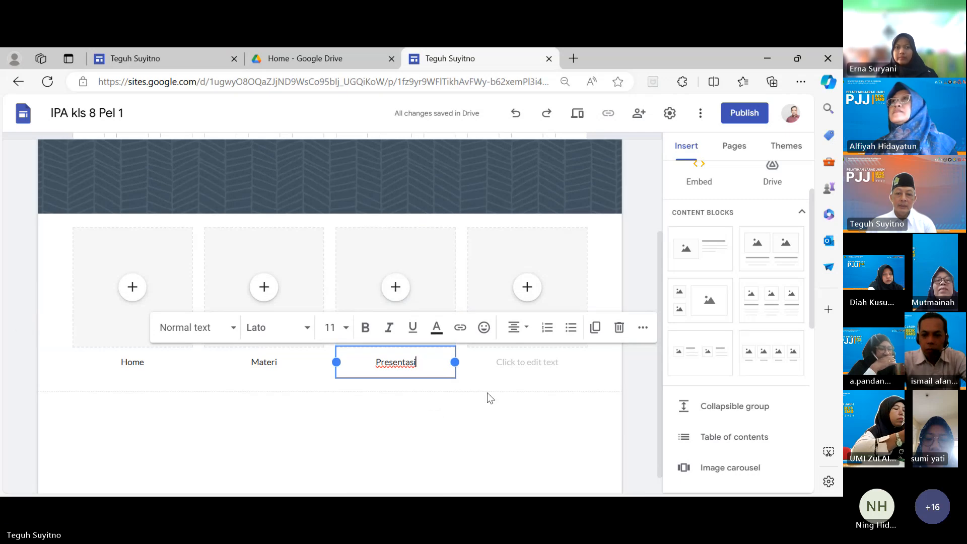
pyautogui.click(517, 364)
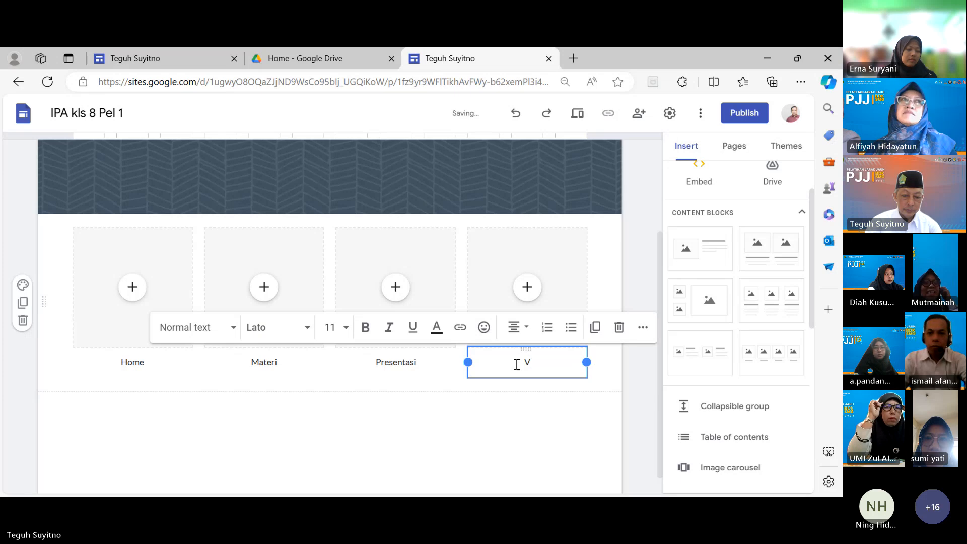
pyautogui.write('o')
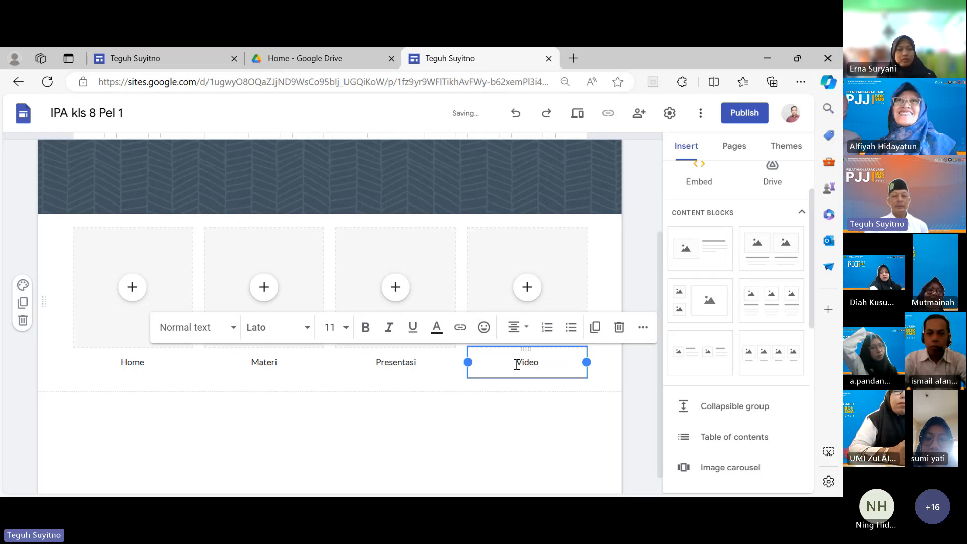
pyautogui.click(254, 424)
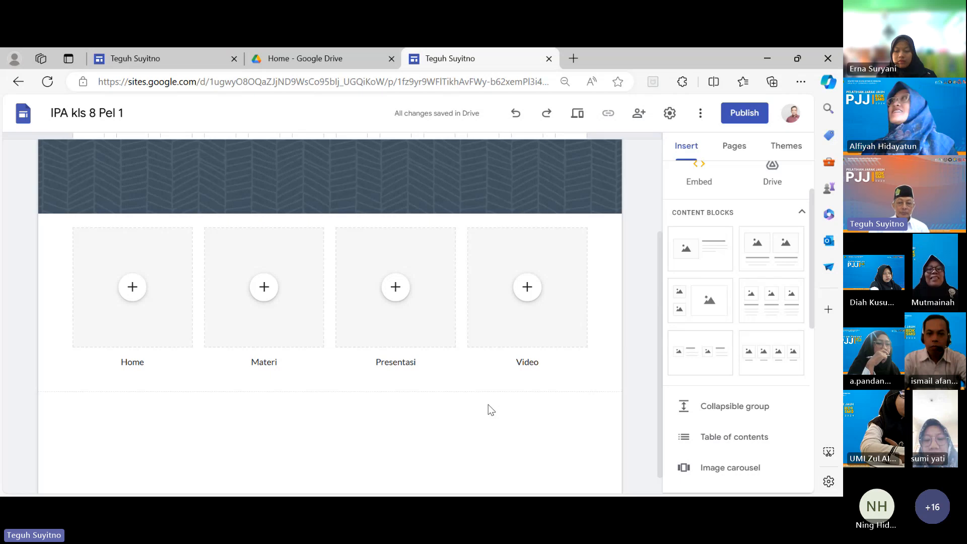
# Step: Shrink the Home and Materi columns to about two-thirds of their width and reduce their height
pyautogui.click(155, 325)
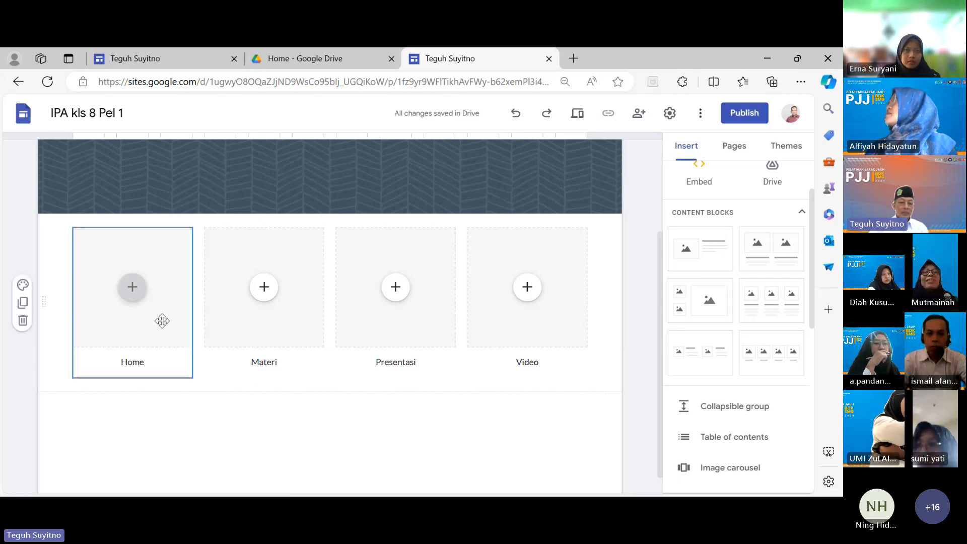
pyautogui.click(162, 321)
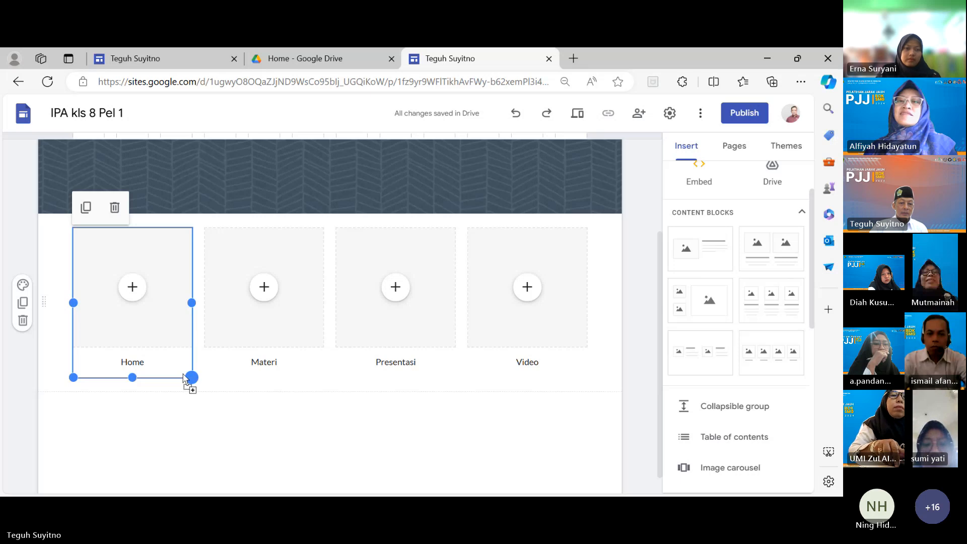
pyautogui.moveTo(185, 378); pyautogui.dragTo(141, 314)
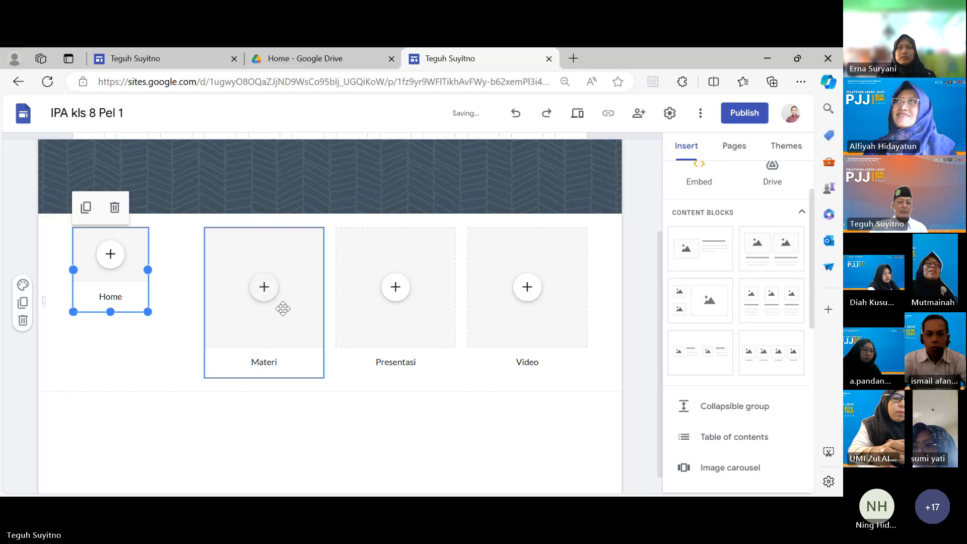
pyautogui.click(300, 335)
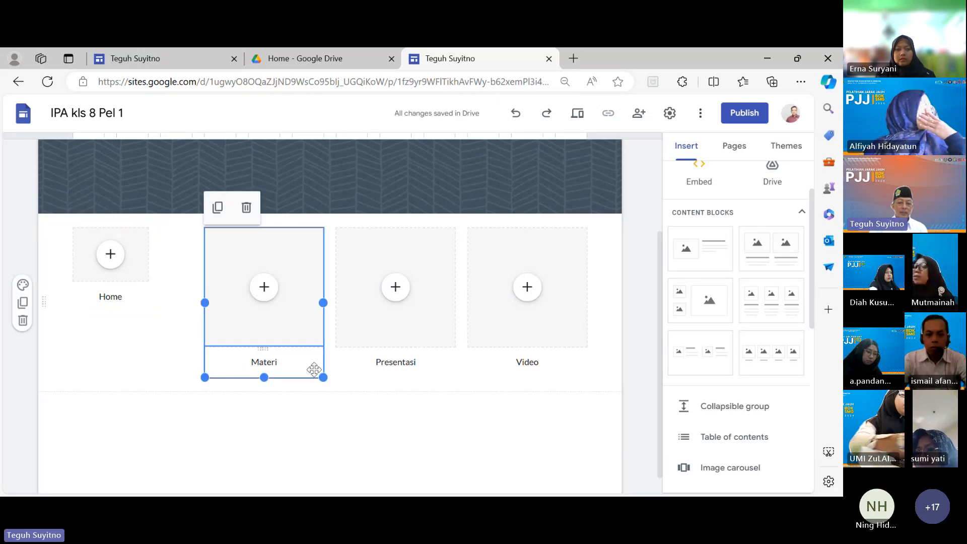
pyautogui.moveTo(323, 377); pyautogui.dragTo(300, 335)
pyautogui.moveTo(277, 302); pyautogui.dragTo(266, 302)
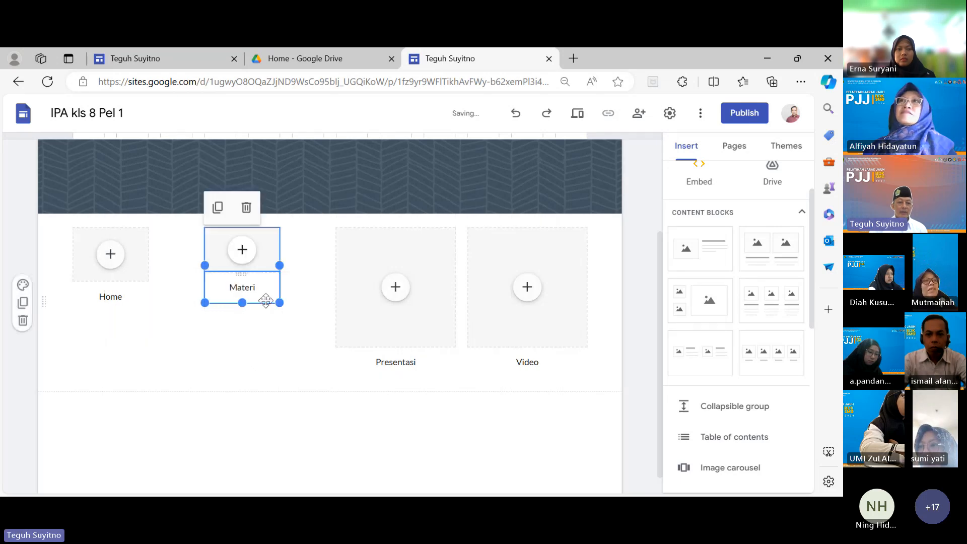
# Step: Shrink the Presentasi and Video columns to about the same width and height as the Materi column
pyautogui.click(426, 328)
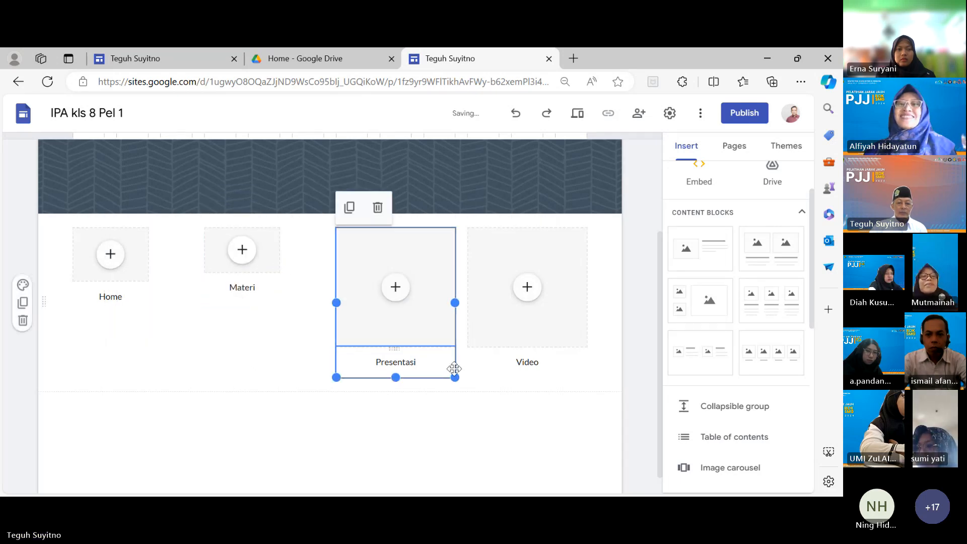
pyautogui.moveTo(455, 377); pyautogui.dragTo(397, 302)
pyautogui.click(545, 328)
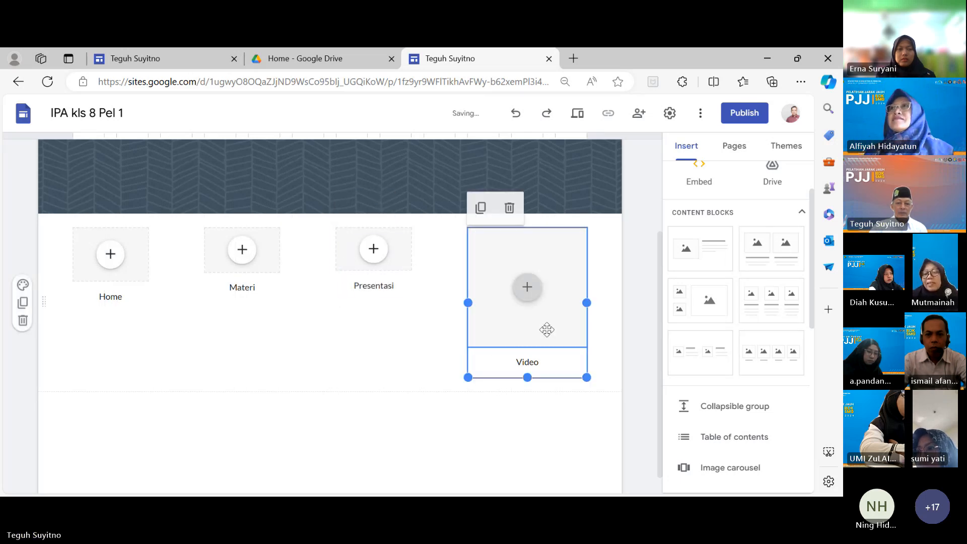
pyautogui.moveTo(586, 376); pyautogui.dragTo(535, 310)
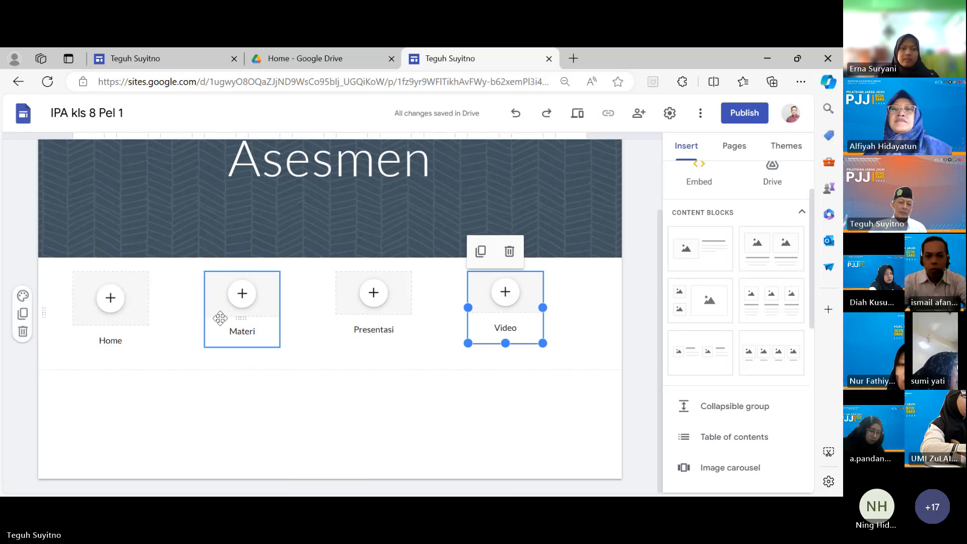
# Step: Move the Materi, Presentasi and Video columns toward Home so all four sit close together in one row
pyautogui.moveTo(220, 317); pyautogui.dragTo(210, 318)
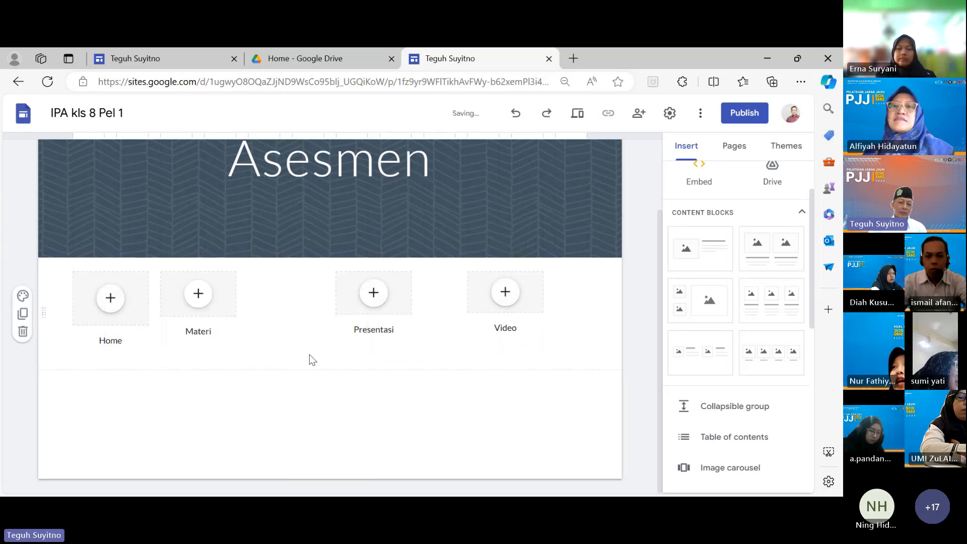
pyautogui.moveTo(341, 307); pyautogui.dragTo(287, 312)
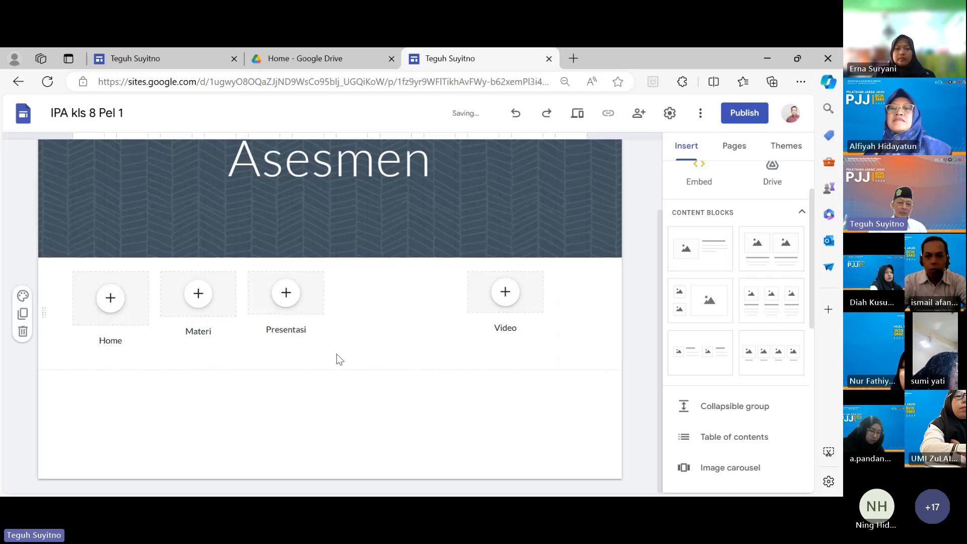
pyautogui.moveTo(480, 312); pyautogui.dragTo(410, 320)
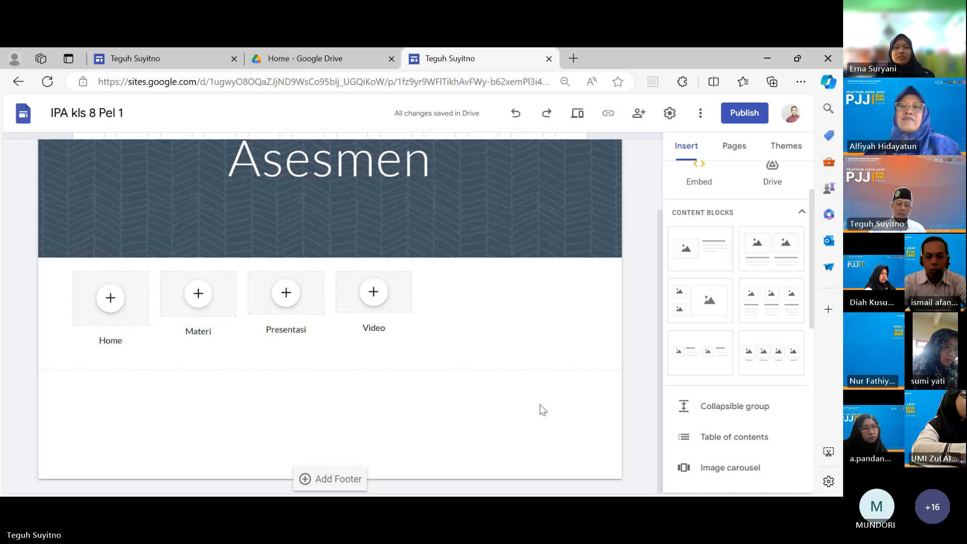
pyautogui.scroll(2, 542, 409)
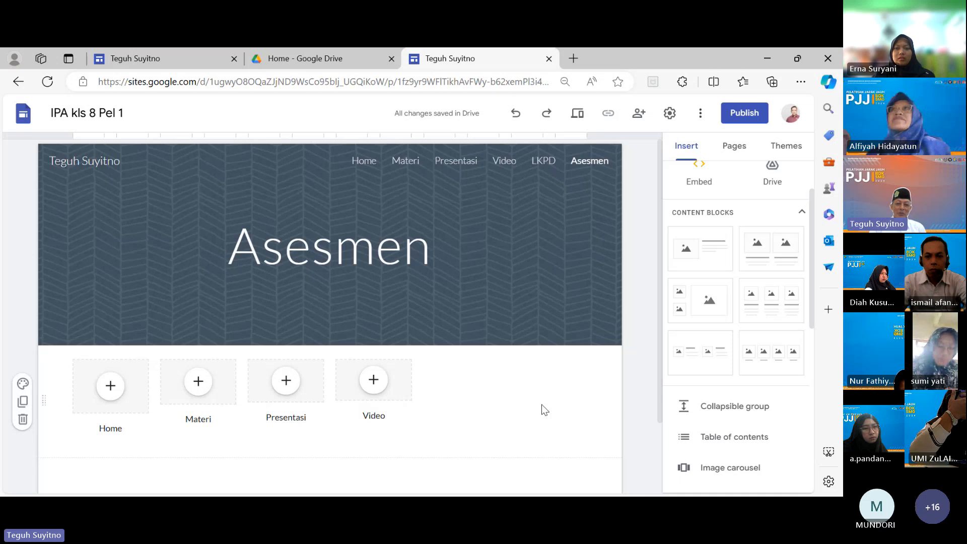
pyautogui.scroll(-1, 542, 410)
pyautogui.scroll(1, 543, 409)
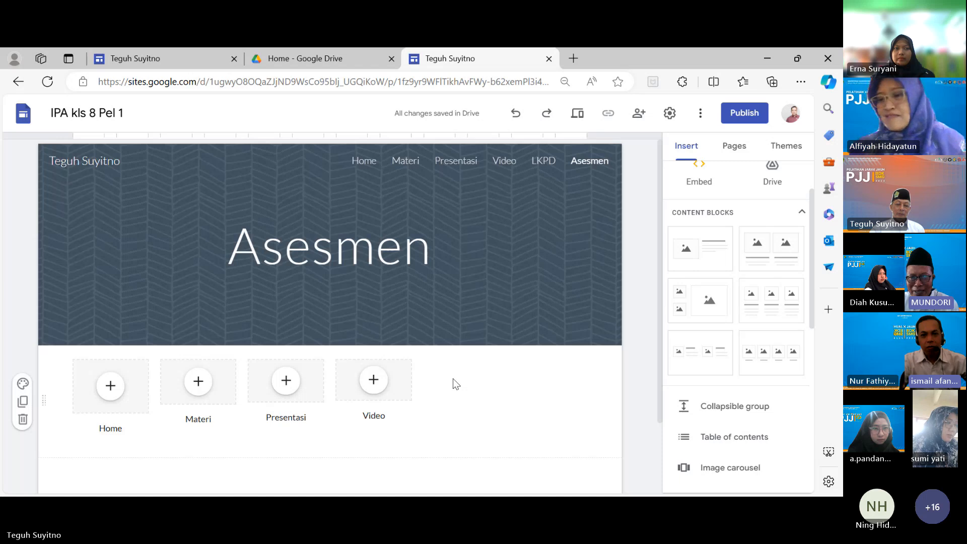
pyautogui.scroll(-1, 453, 384)
pyautogui.scroll(-1, 454, 378)
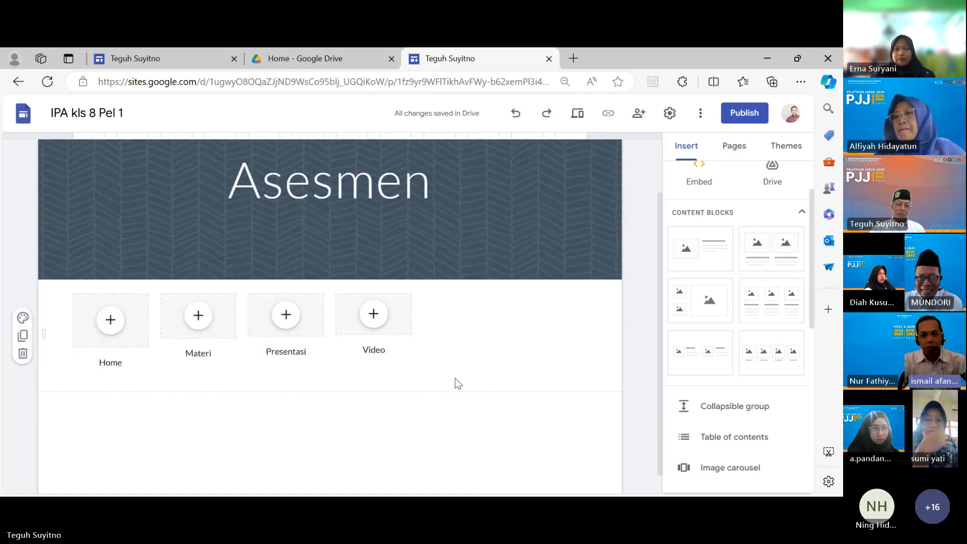
pyautogui.scroll(2, 455, 377)
pyautogui.scroll(-1, 454, 378)
pyautogui.scroll(-1, 455, 379)
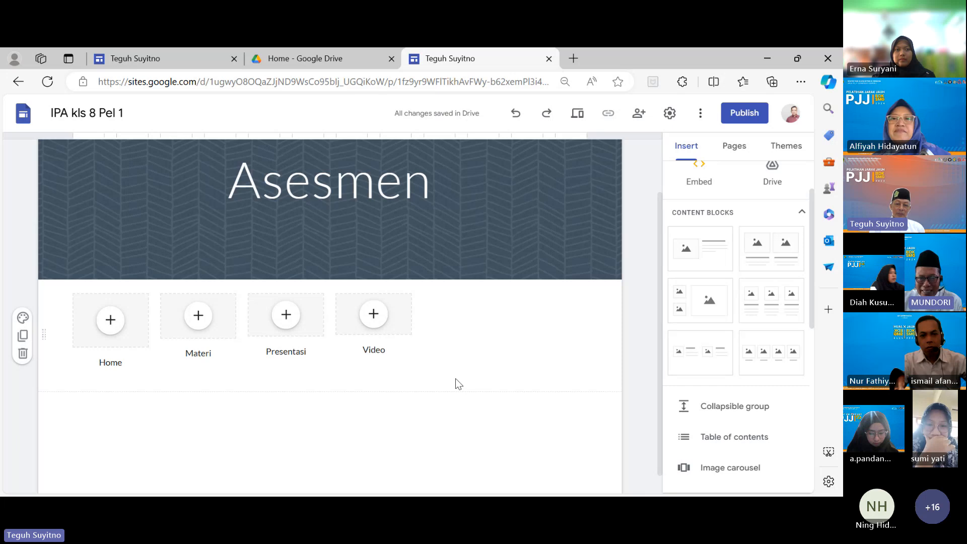
pyautogui.scroll(2, 455, 378)
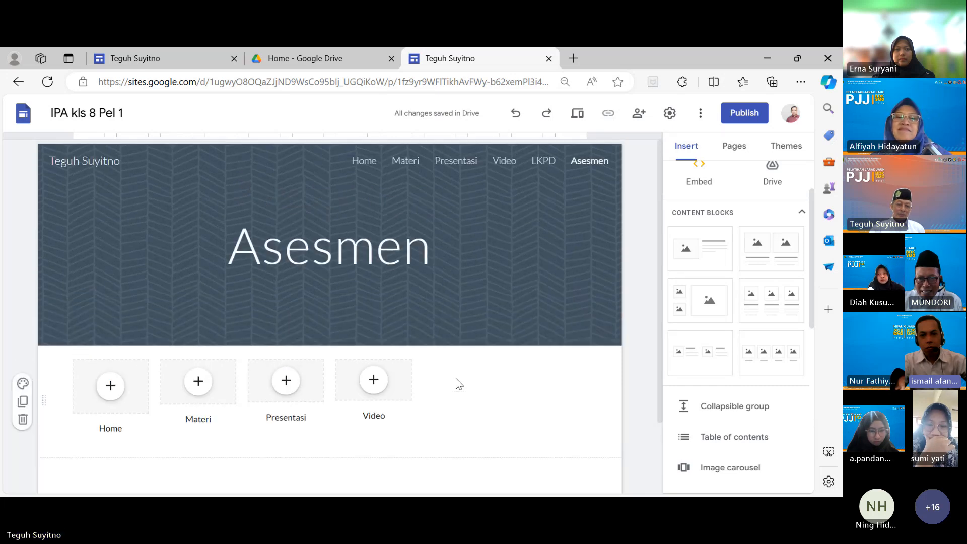
pyautogui.scroll(-2, 455, 378)
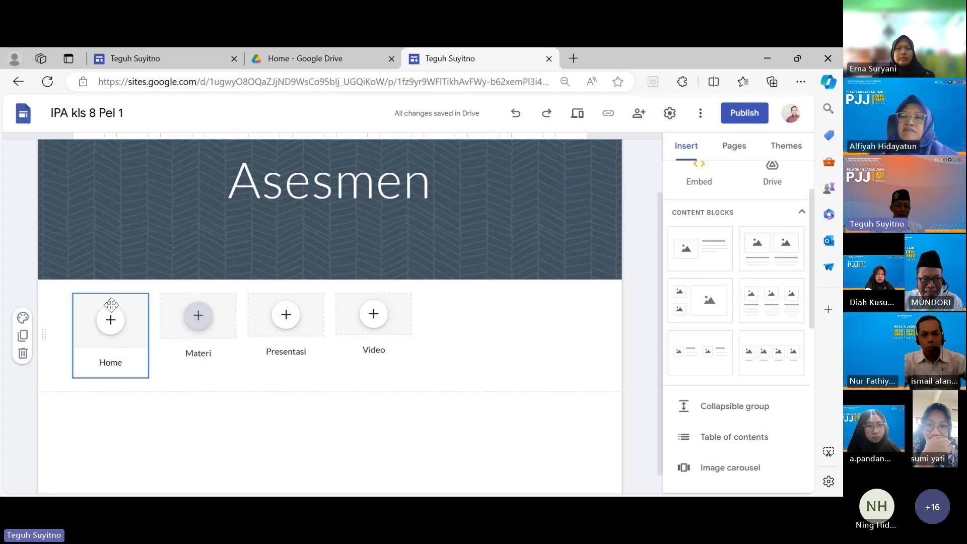
pyautogui.click(198, 330)
pyautogui.click(401, 330)
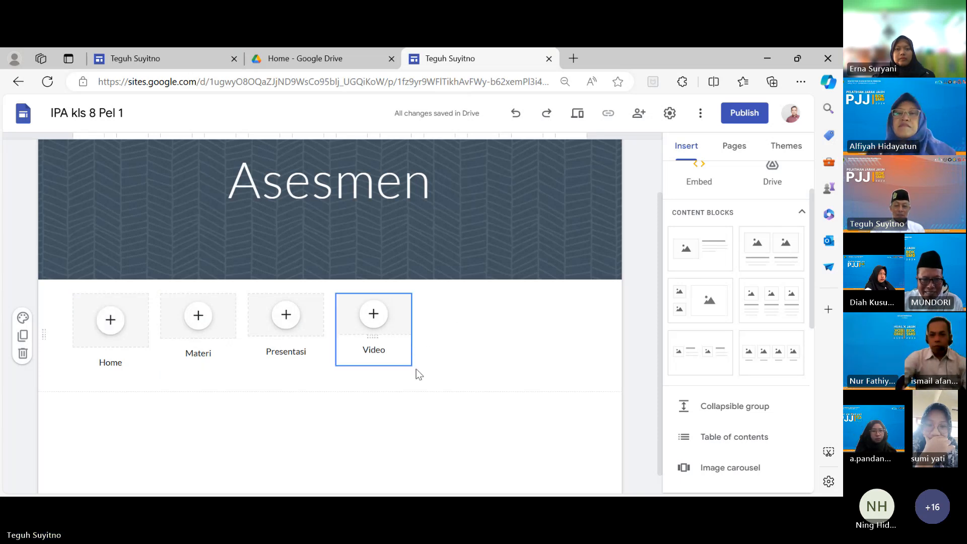
pyautogui.click(525, 475)
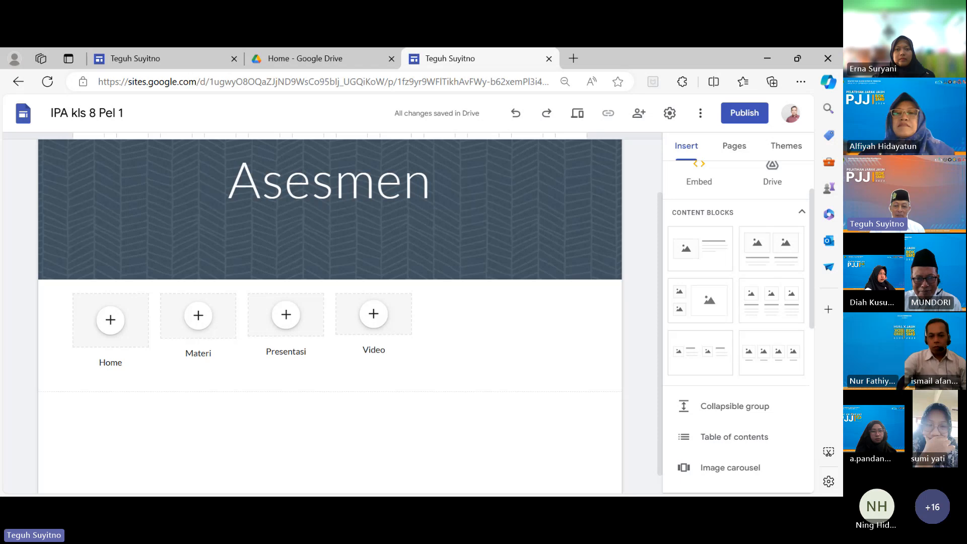
pyautogui.click(723, 496)
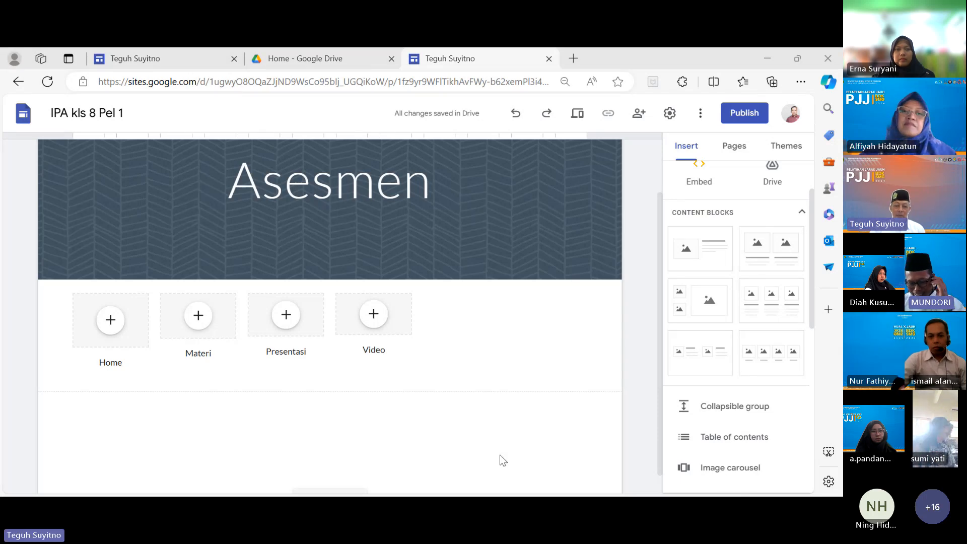
pyautogui.click(445, 450)
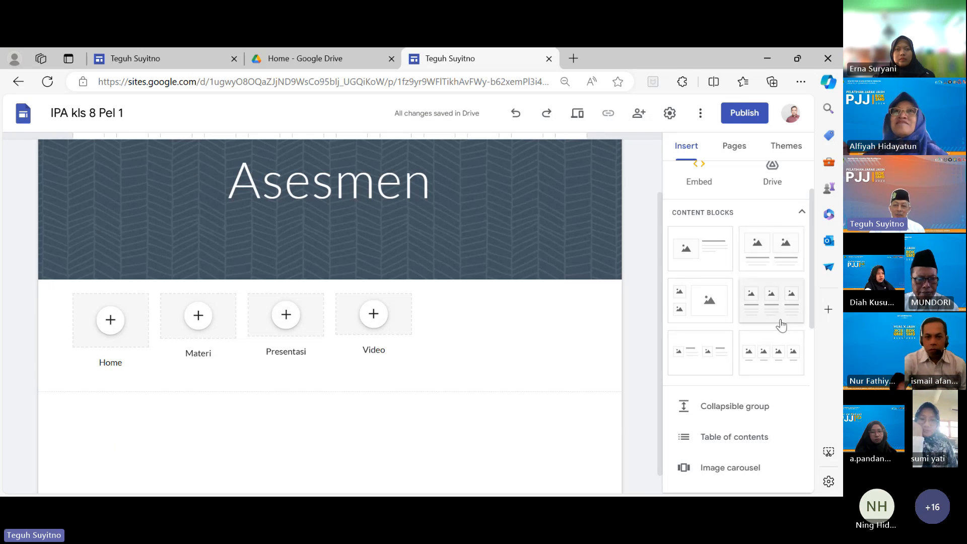
# Step: Add another four-image content block below the captioned row and caption its first placeholder "LKPD"
pyautogui.click(778, 360)
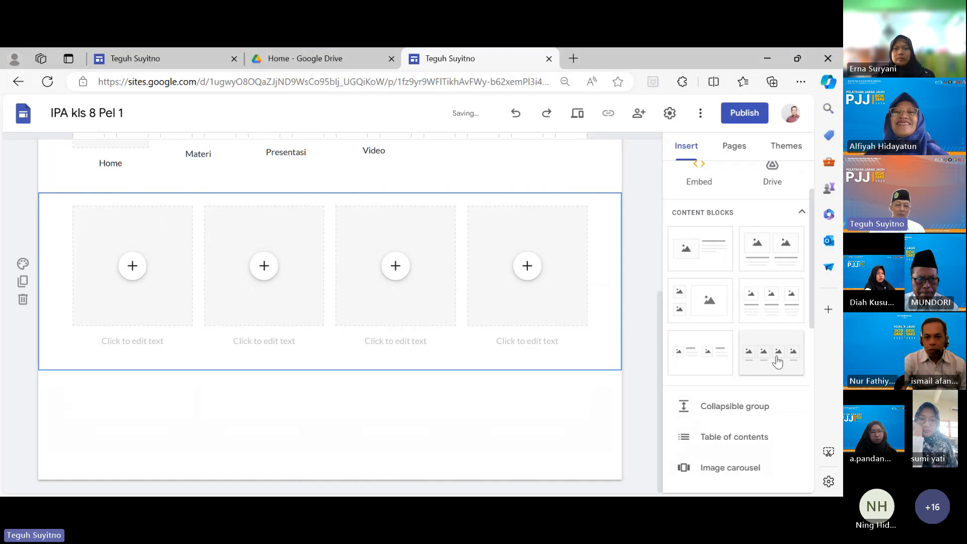
pyautogui.click(143, 302)
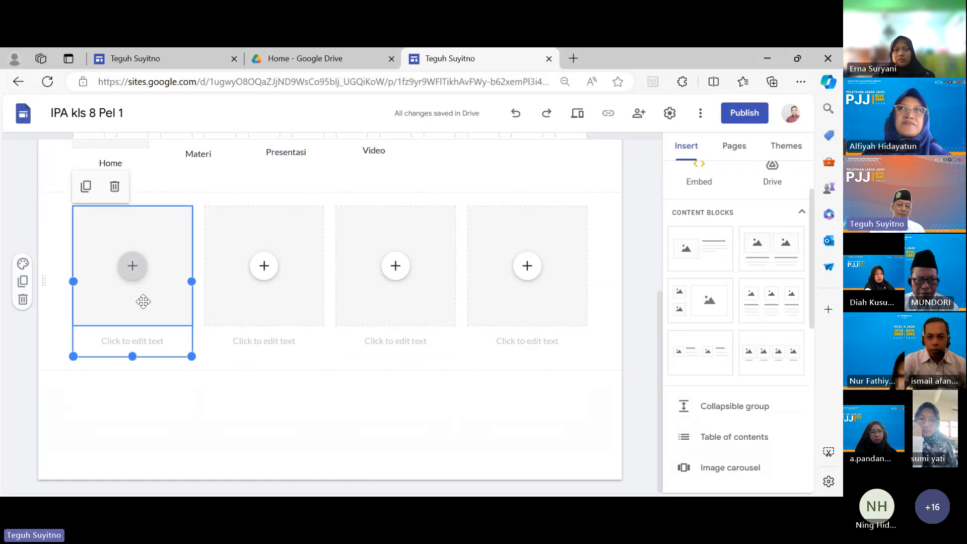
pyautogui.click(132, 340)
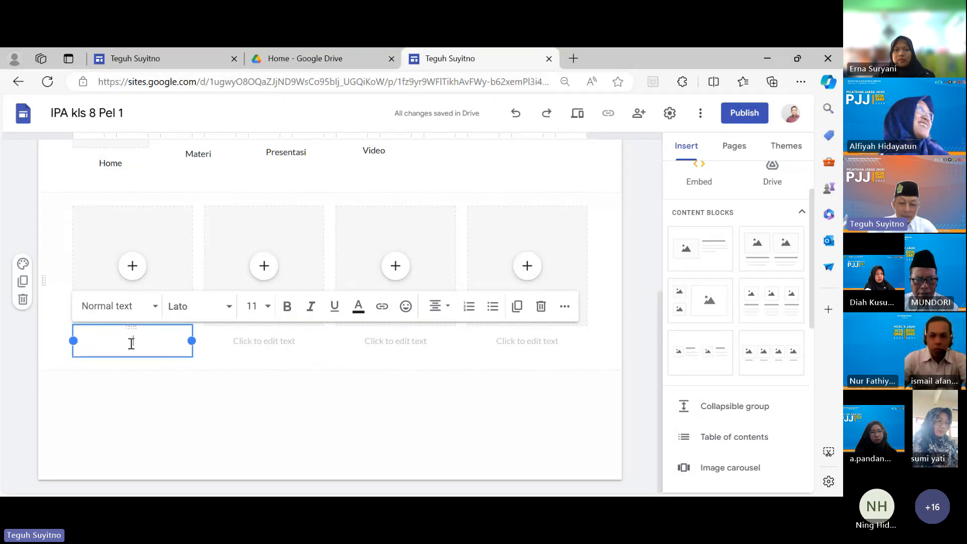
pyautogui.write('LK')
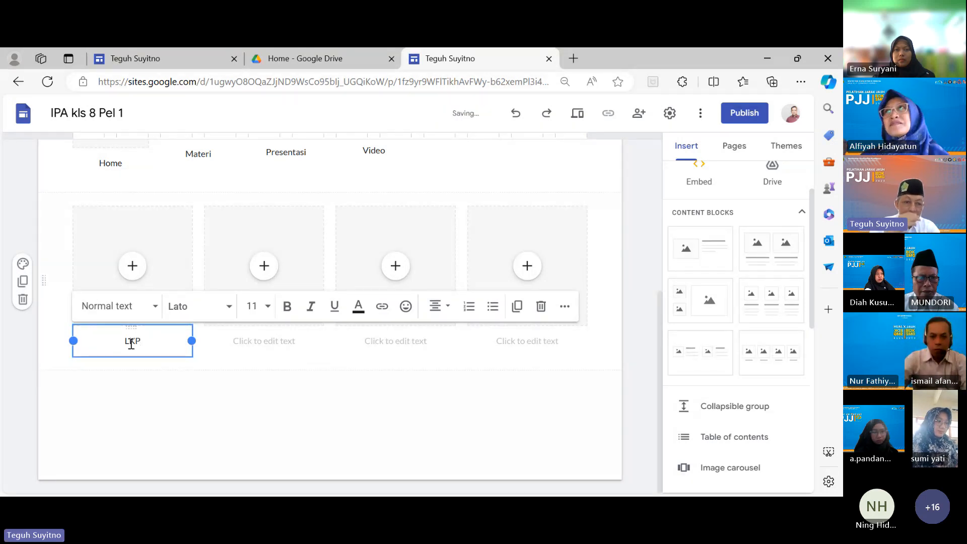
pyautogui.write('P')
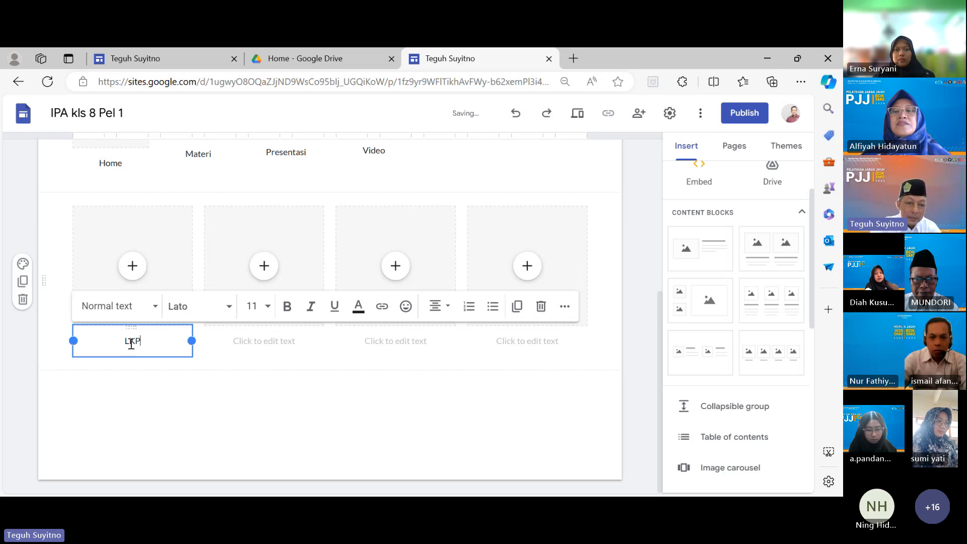
pyautogui.write('D')
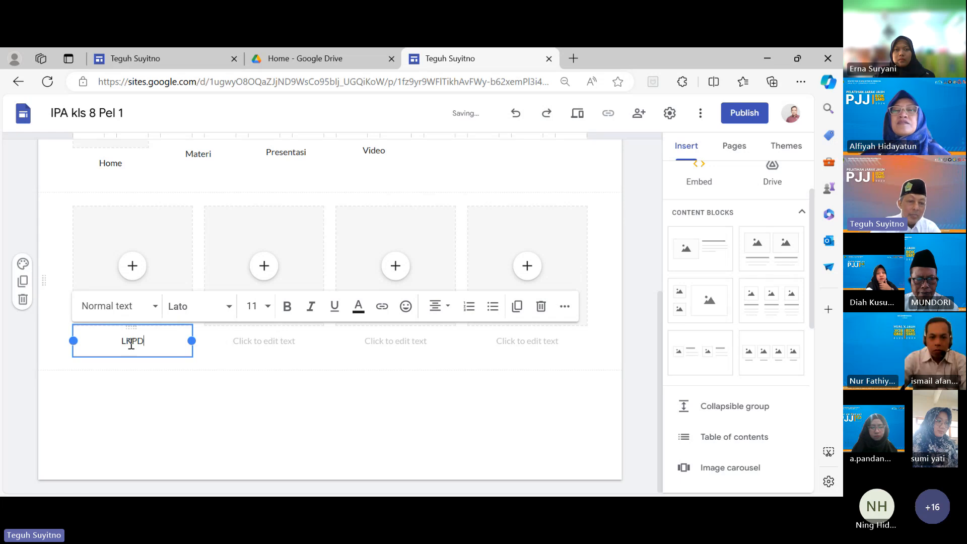
pyautogui.click(221, 405)
# Step: Caption the new block's second image placeholder "Assesmen"
pyautogui.click(257, 342)
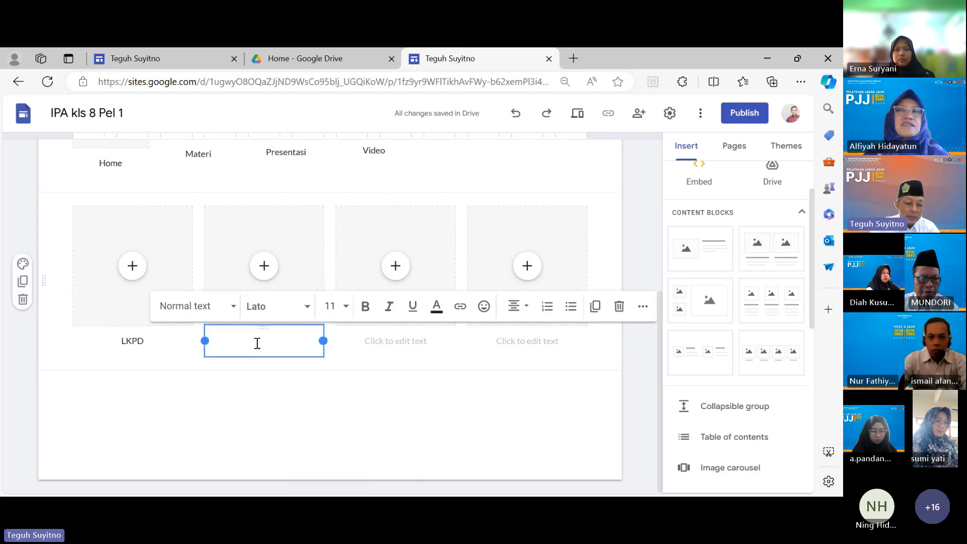
pyautogui.write('Ass')
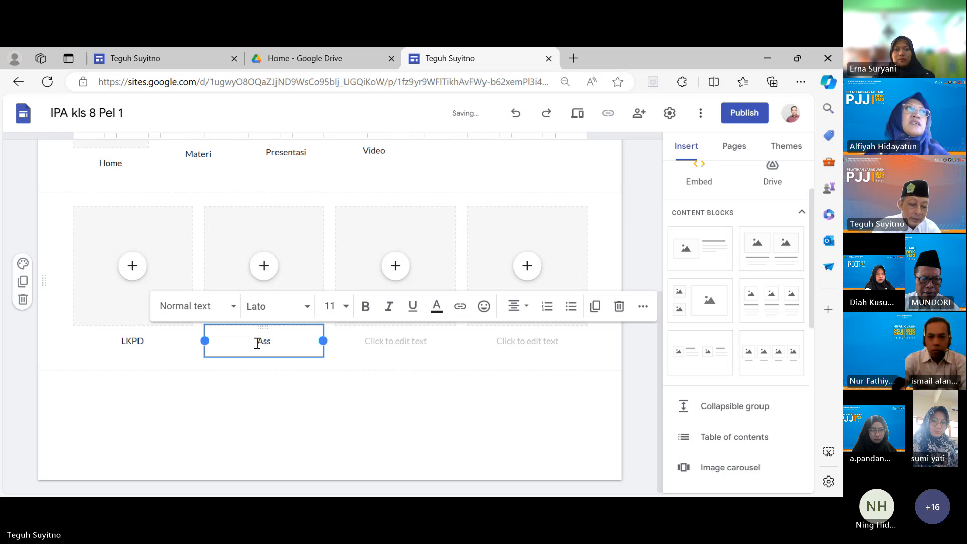
pyautogui.write('esmen')
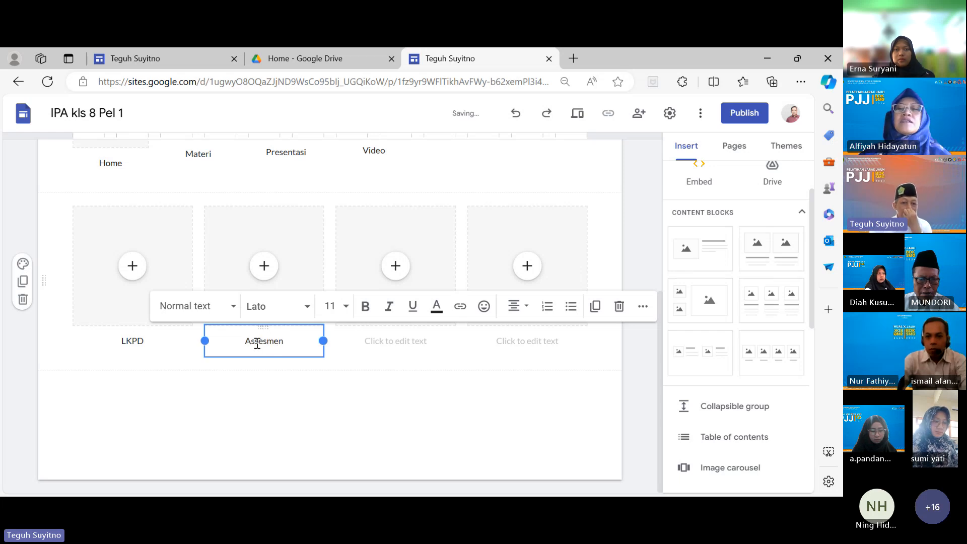
pyautogui.click(324, 427)
# Step: Delete the two uncaptioned image columns from the new block
pyautogui.click(429, 251)
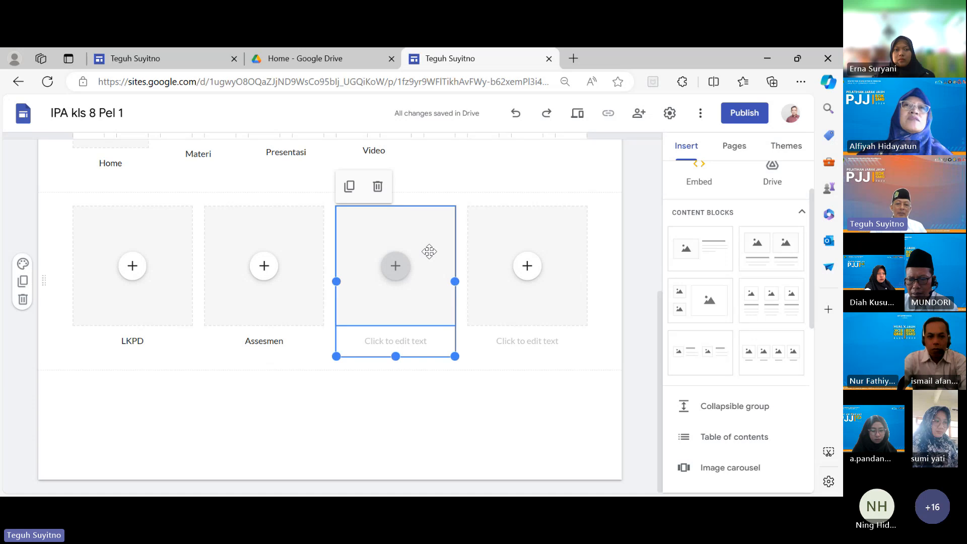
pyautogui.click(378, 186)
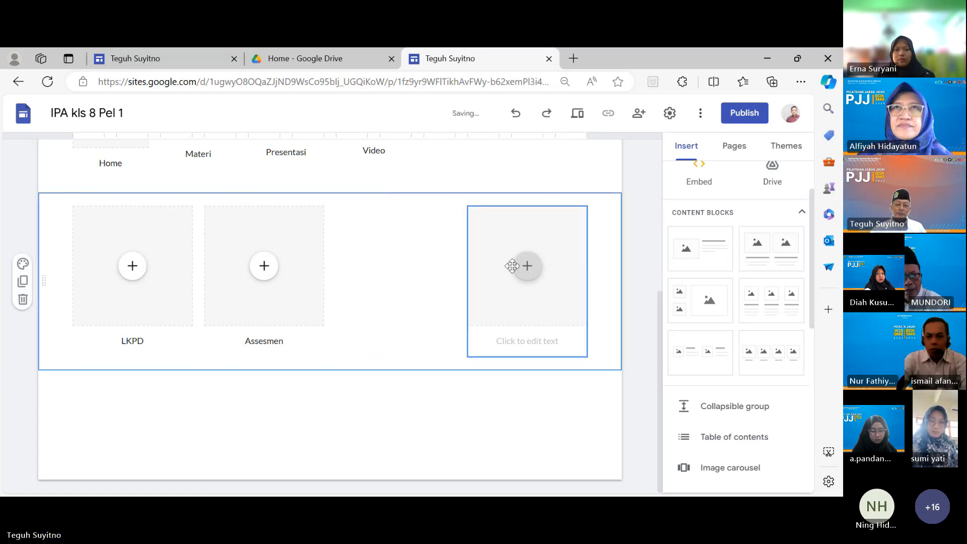
pyautogui.click(503, 251)
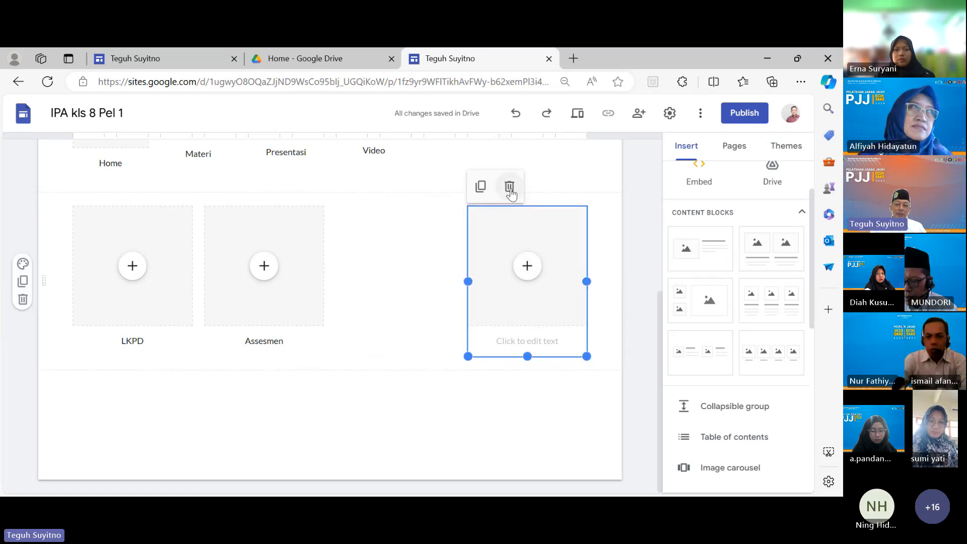
pyautogui.click(509, 185)
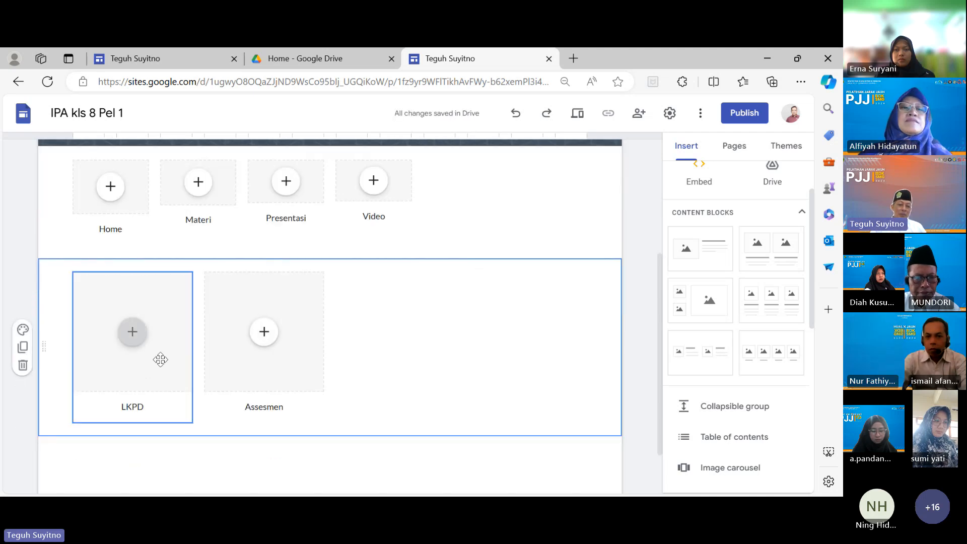
# Step: Shrink the LKPD and Assesmen columns to about the same width and height as the columns in the row above
pyautogui.click(160, 359)
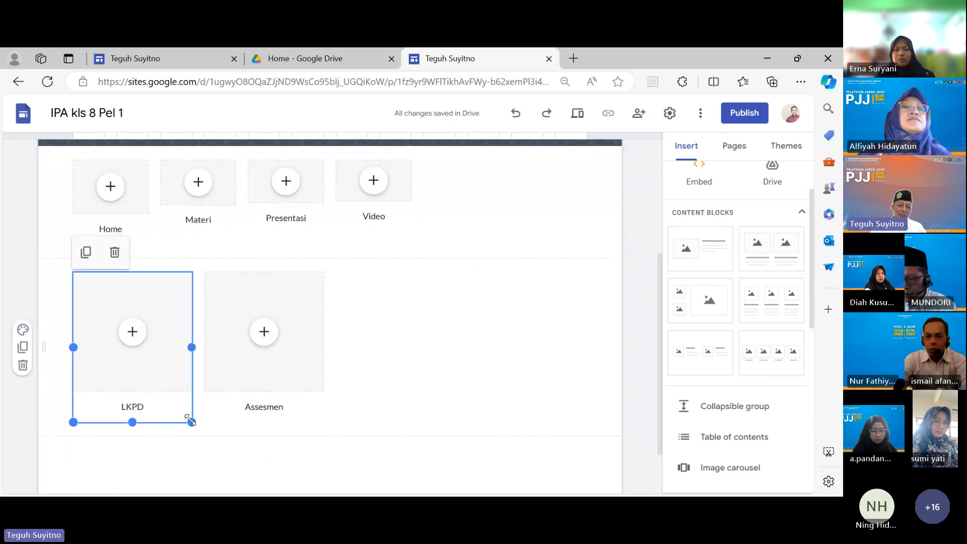
pyautogui.moveTo(191, 422); pyautogui.dragTo(147, 355)
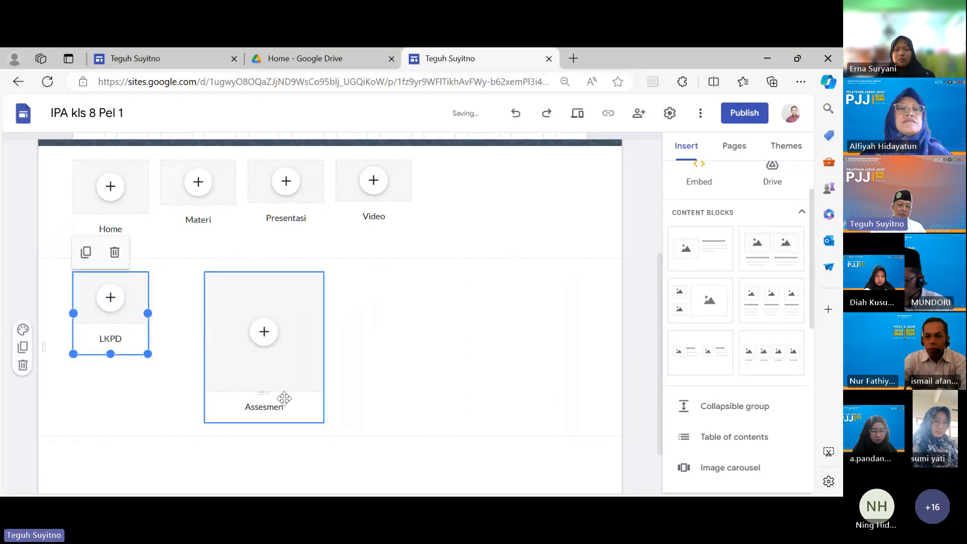
pyautogui.click(307, 384)
pyautogui.moveTo(320, 421); pyautogui.dragTo(285, 347)
# Step: Move the Assesmen column to the end of the upper row and the LKPD column between Video and Assesmen
pyautogui.scroll(1, 393, 363)
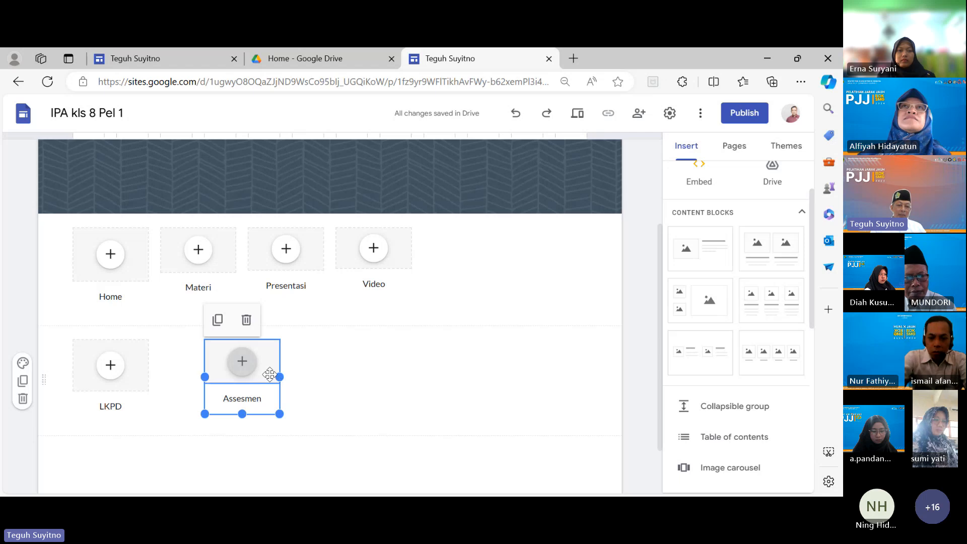
pyautogui.moveTo(269, 374); pyautogui.dragTo(549, 279)
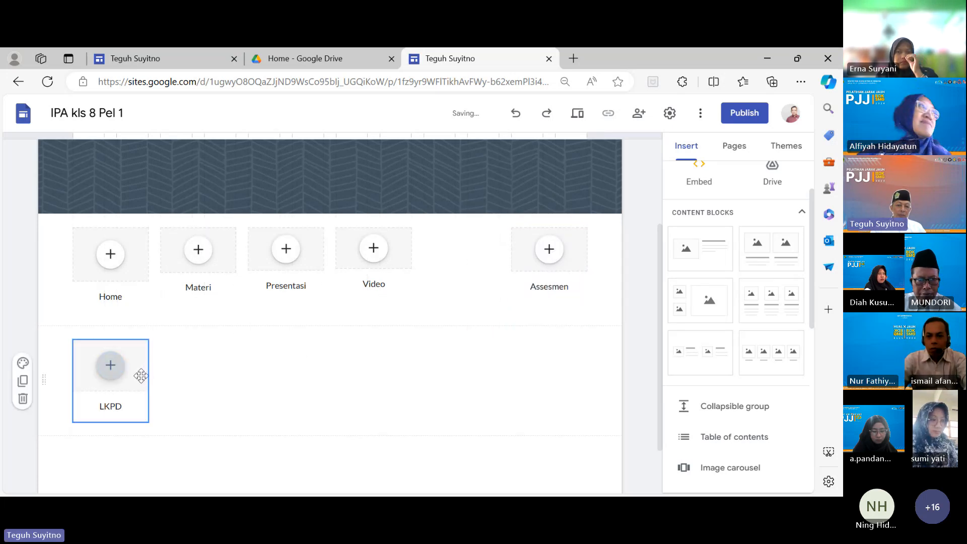
pyautogui.moveTo(141, 376); pyautogui.dragTo(438, 266)
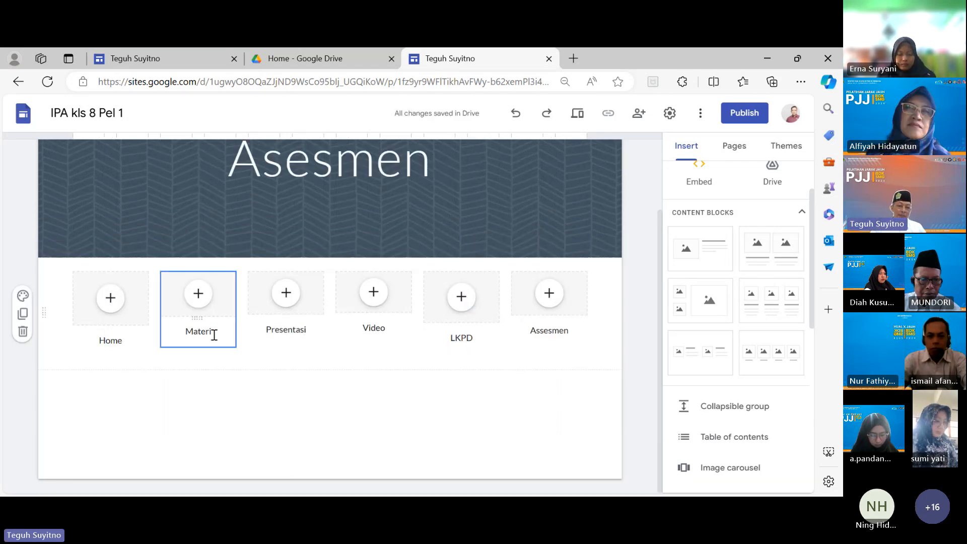
# Step: Increase the heights of the Materi, Presentasi and Video columns slightly to bring their captions closer to Home's level
pyautogui.click(206, 318)
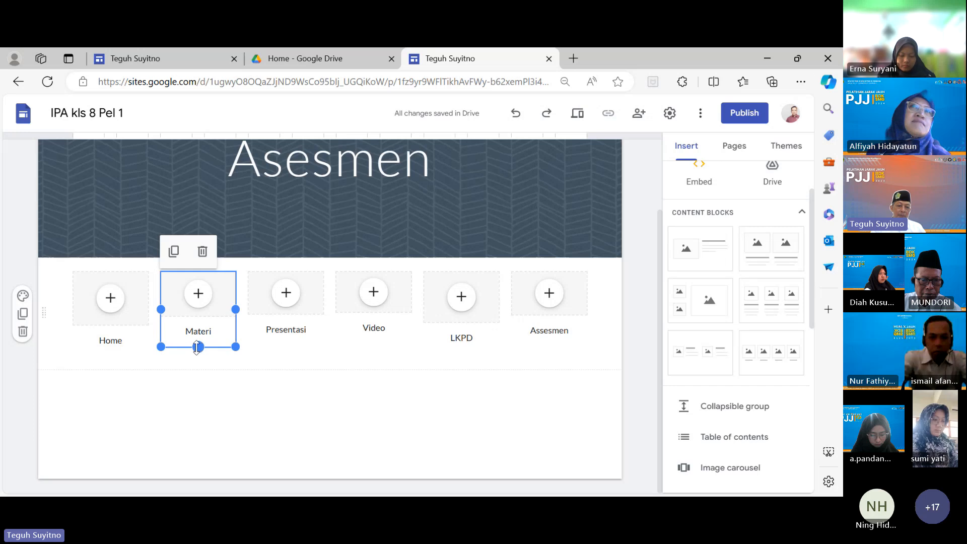
pyautogui.moveTo(197, 347)
pyautogui.mouseDown()
pyautogui.moveTo(198, 368)
pyautogui.moveTo(198, 355)
pyautogui.mouseUp()
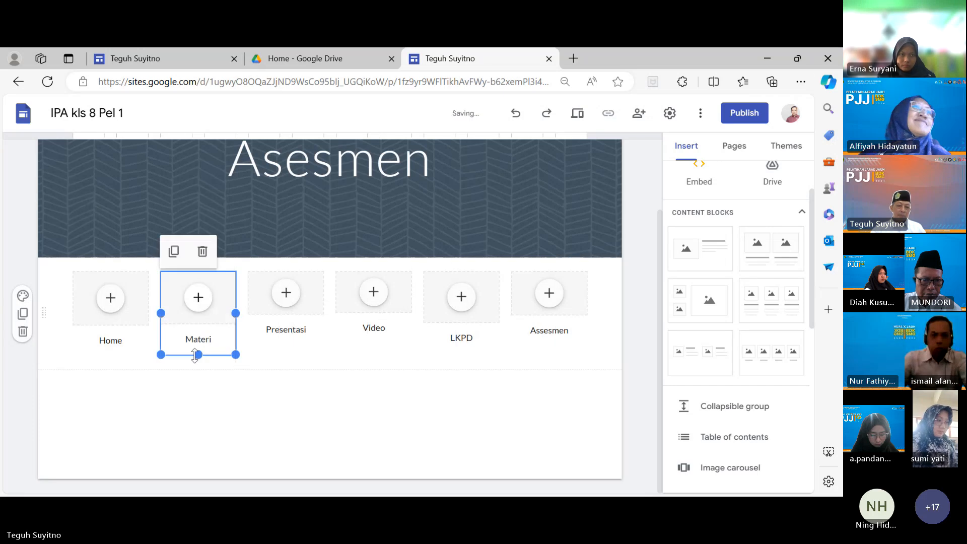
pyautogui.click(278, 318)
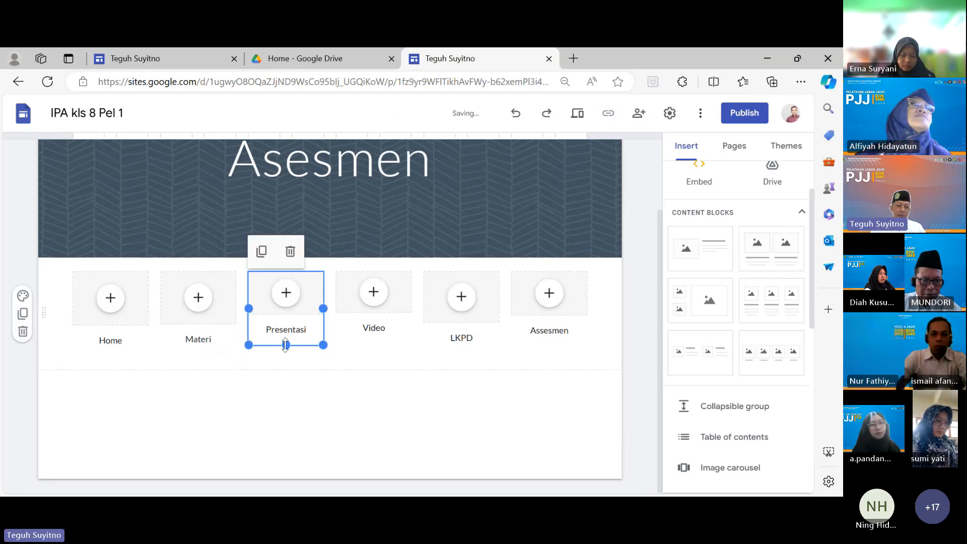
pyautogui.moveTo(285, 345)
pyautogui.mouseDown()
pyautogui.moveTo(291, 363)
pyautogui.moveTo(285, 354)
pyautogui.mouseUp()
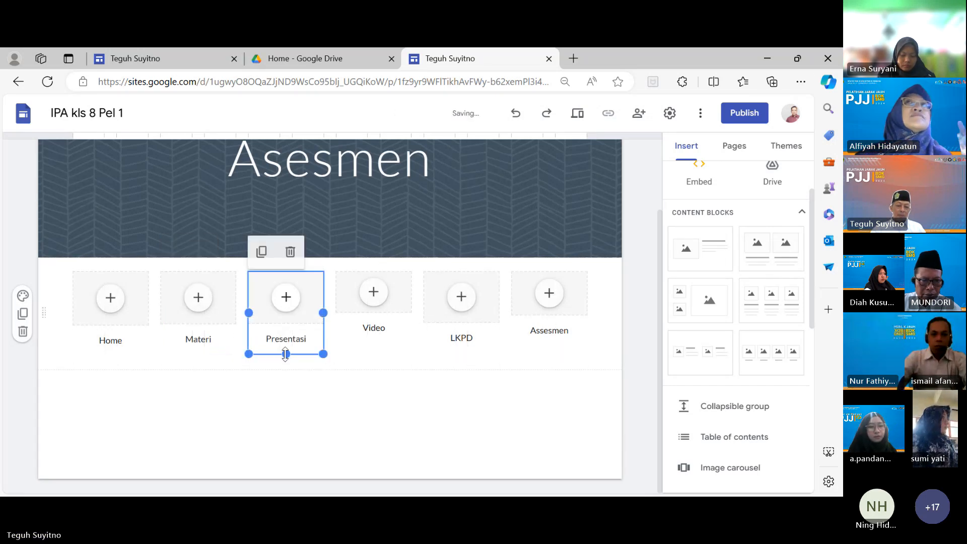
pyautogui.click(394, 314)
pyautogui.moveTo(374, 344)
pyautogui.mouseDown()
pyautogui.moveTo(380, 363)
pyautogui.moveTo(376, 350)
pyautogui.mouseUp()
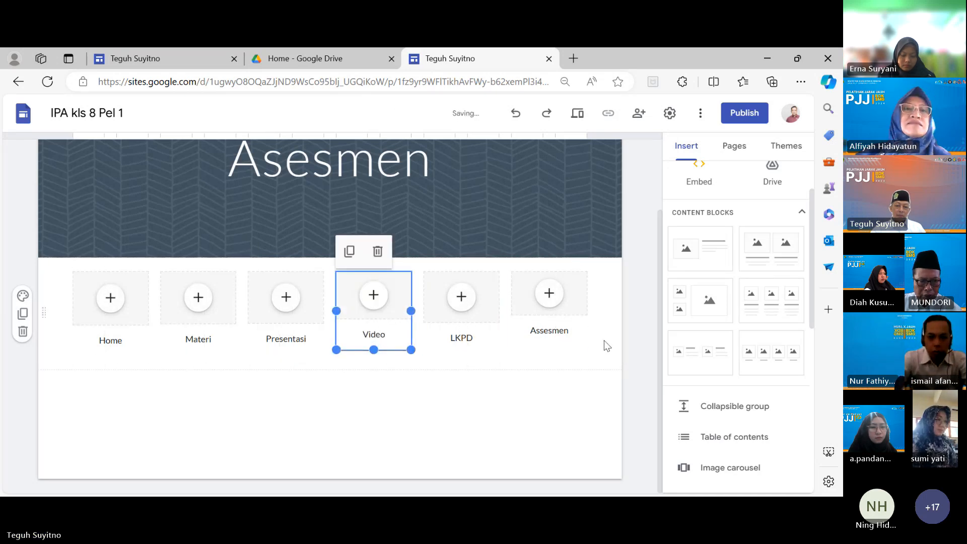
# Step: Increase the Assesmen column's height slightly to bring its caption closer to the others, and deselect it
pyautogui.click(561, 337)
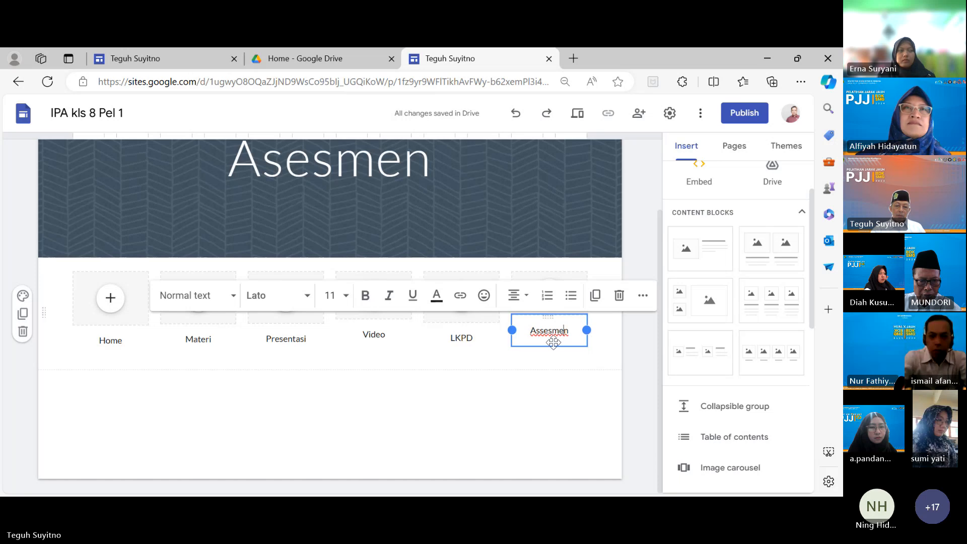
pyautogui.click(589, 397)
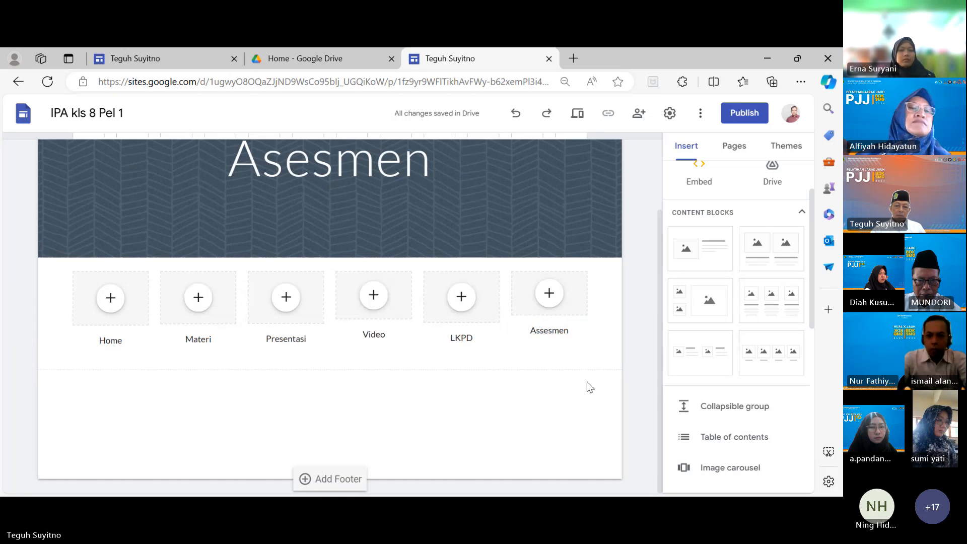
pyautogui.click(567, 318)
pyautogui.moveTo(549, 349); pyautogui.dragTo(552, 354)
pyautogui.scroll(1, 525, 423)
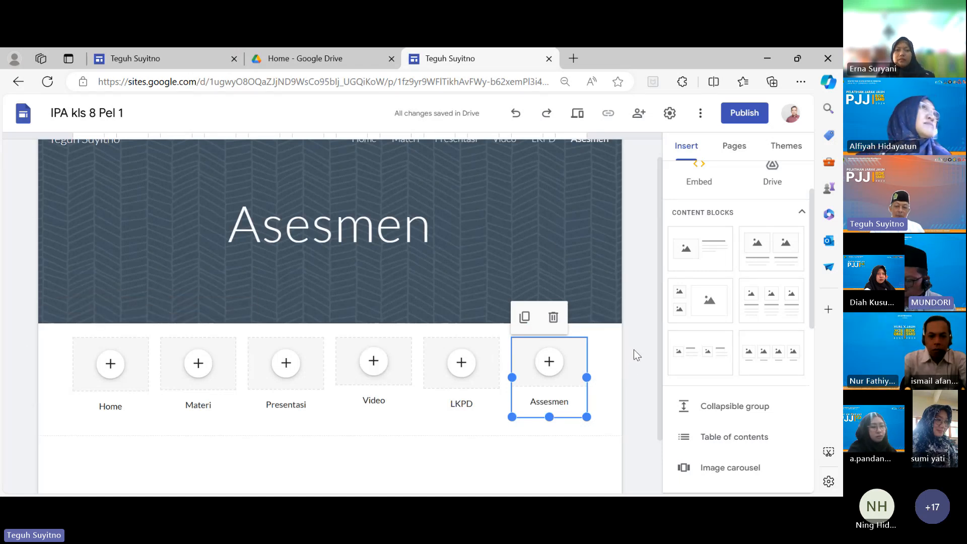
pyautogui.scroll(1, 645, 333)
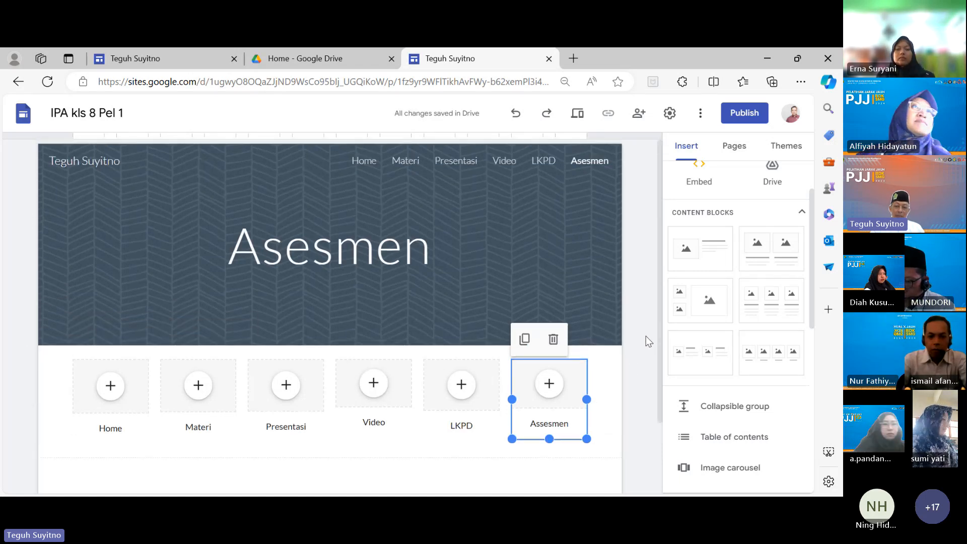
pyautogui.scroll(-1, 646, 336)
pyautogui.scroll(1, 645, 336)
pyautogui.click(642, 331)
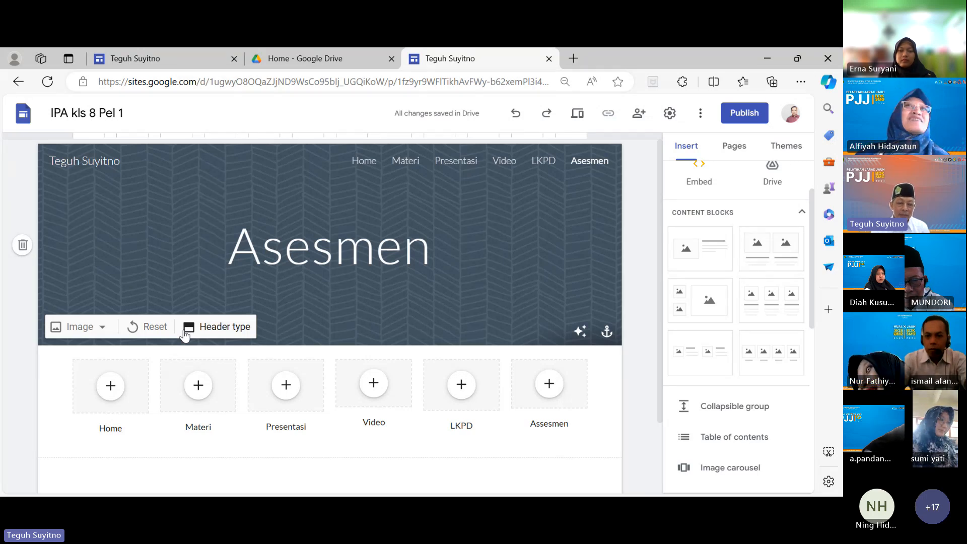
# Step: Start selecting an image for the Home placeholder and search Google Images for "home"
pyautogui.click(100, 402)
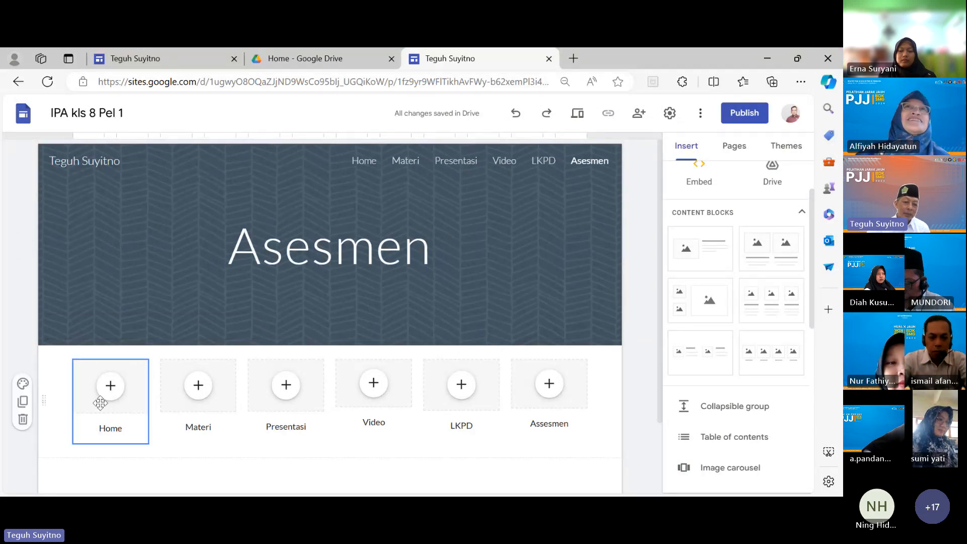
pyautogui.click(110, 388)
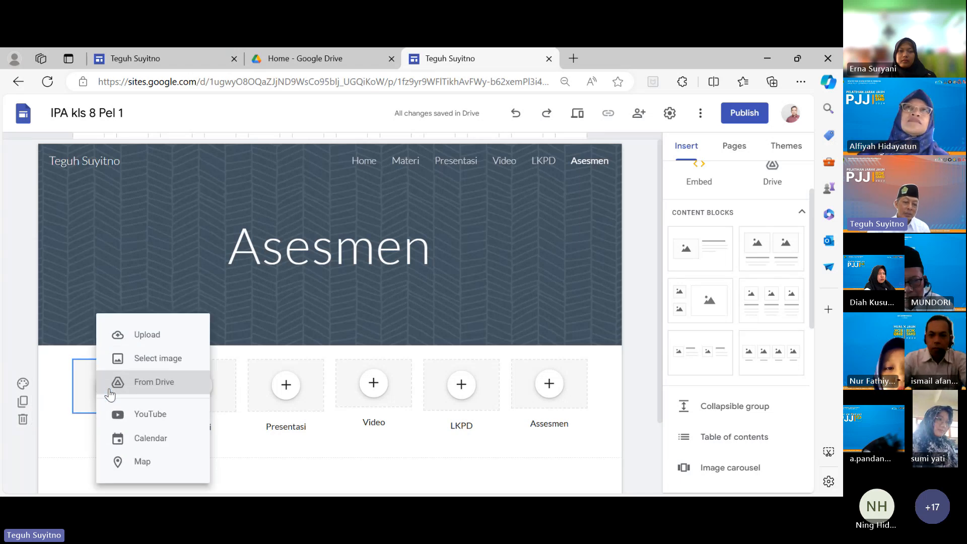
pyautogui.click(152, 360)
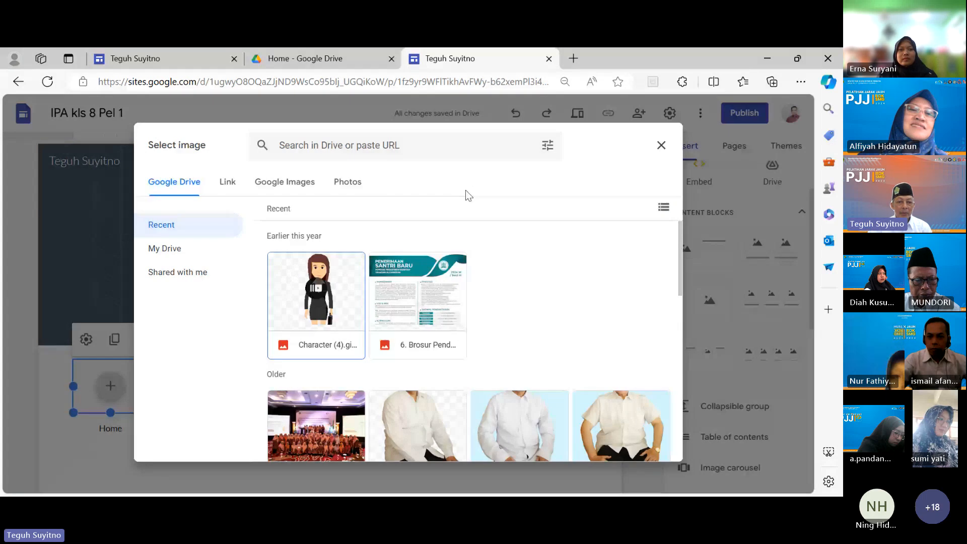
pyautogui.click(285, 182)
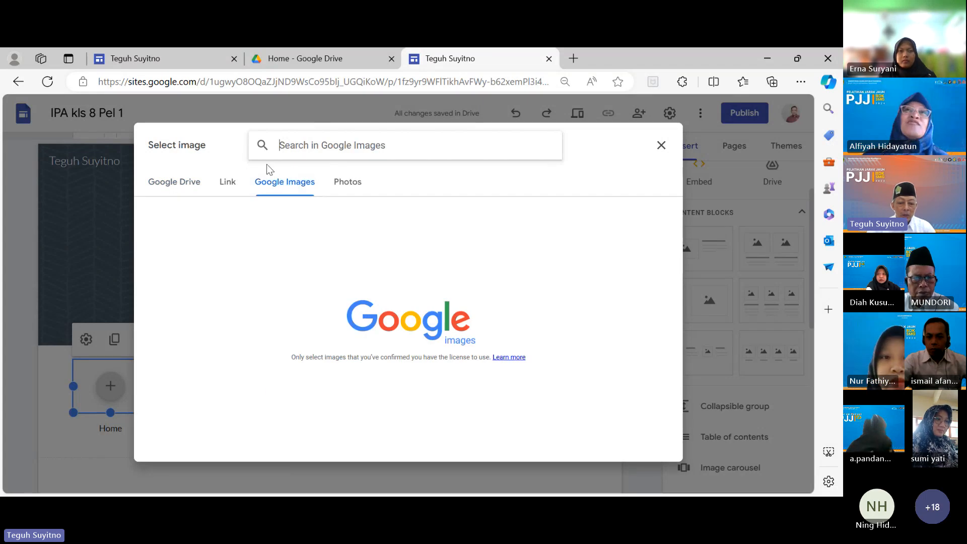
pyautogui.write('home')
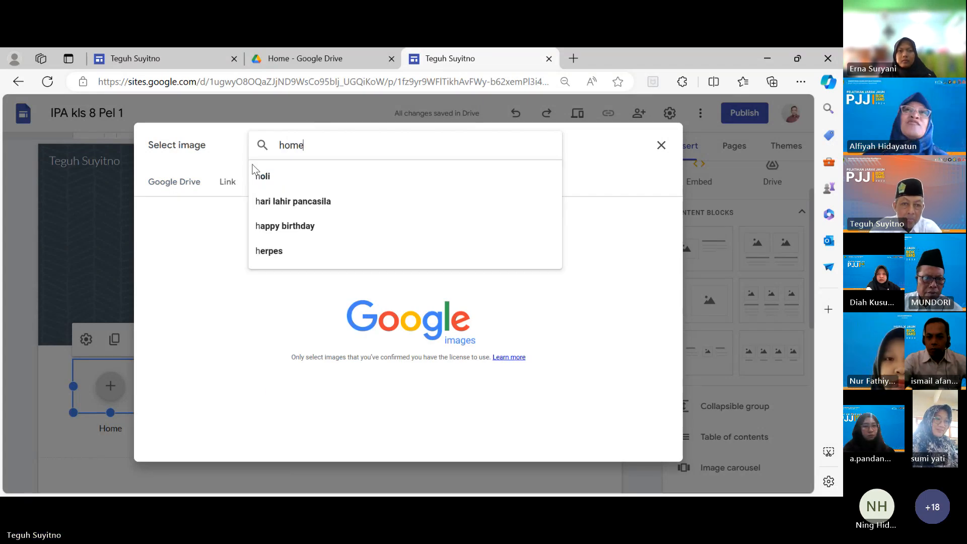
pyautogui.press('Return')
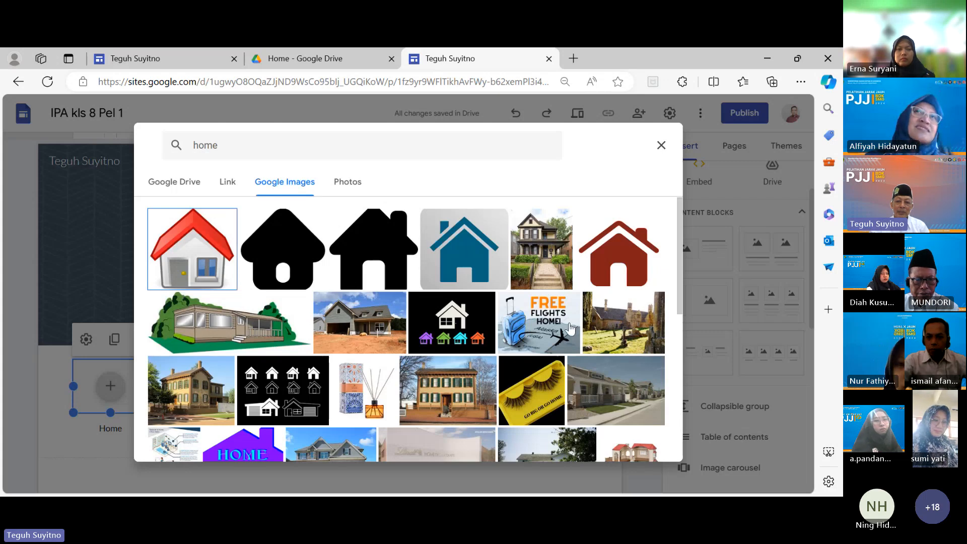
# Step: Insert the red-roofed white house from the image results into the Home placeholder and deselect it
pyautogui.scroll(-5, 367, 307)
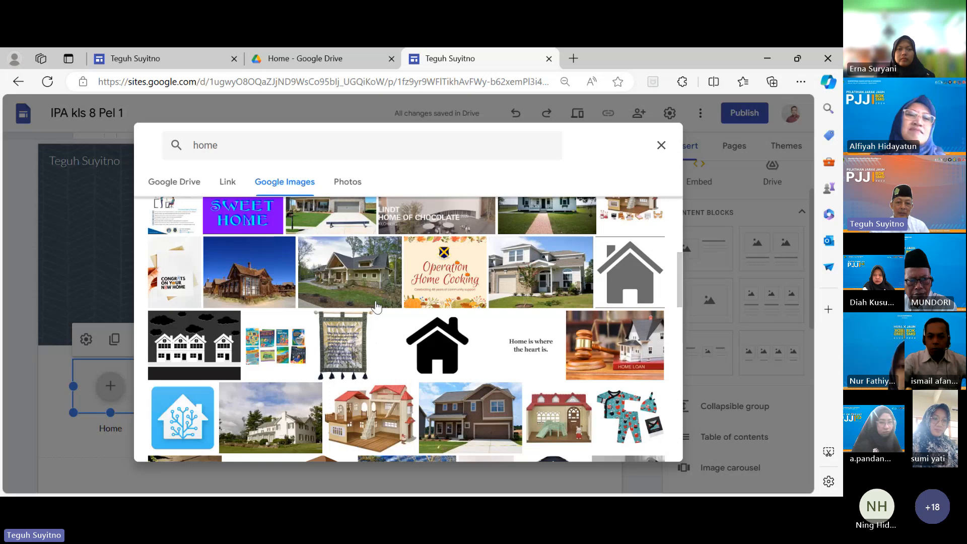
pyautogui.scroll(4, 377, 307)
pyautogui.scroll(1, 376, 306)
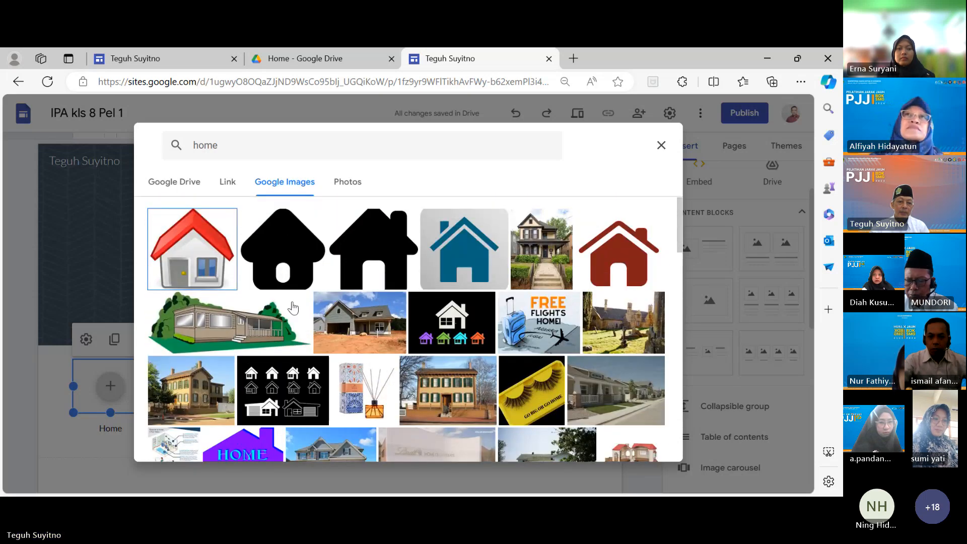
pyautogui.click(188, 262)
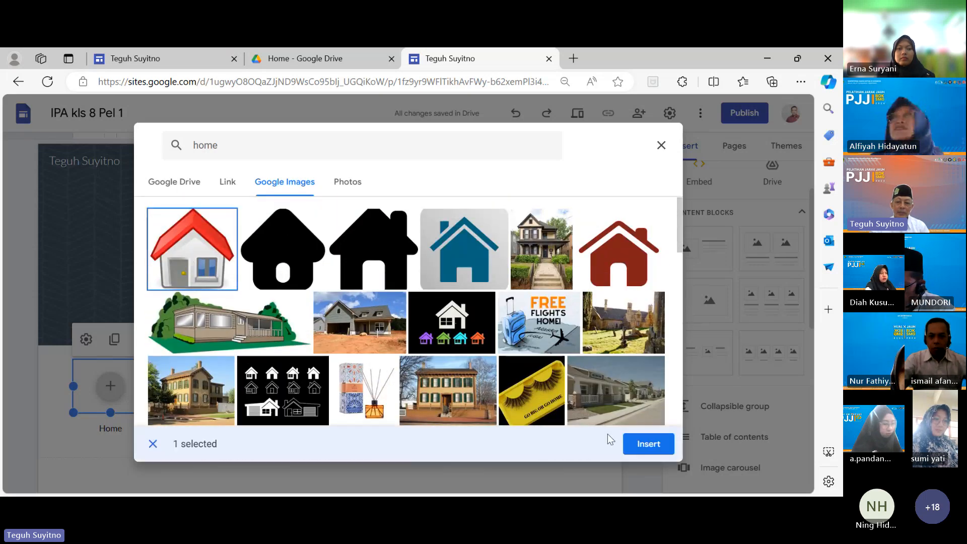
pyautogui.click(634, 447)
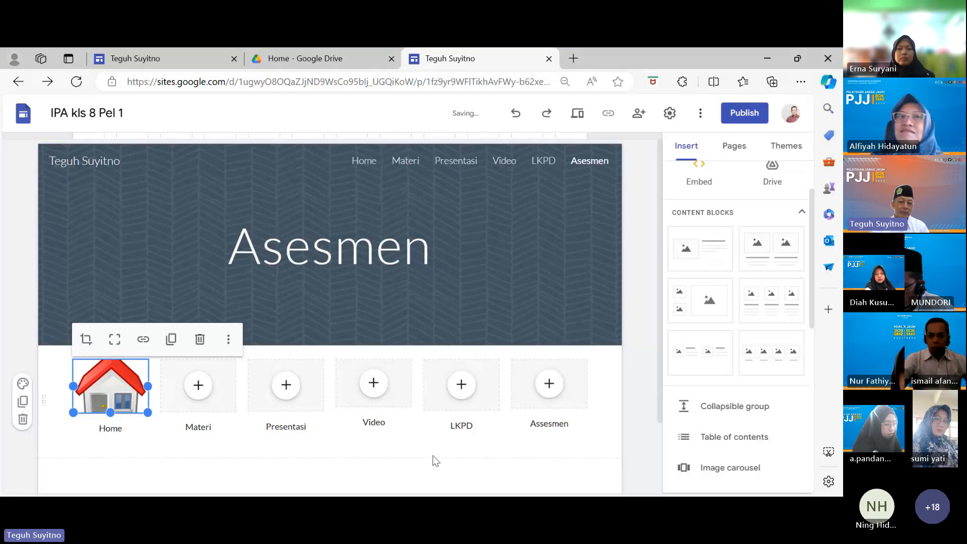
pyautogui.scroll(-1, 217, 471)
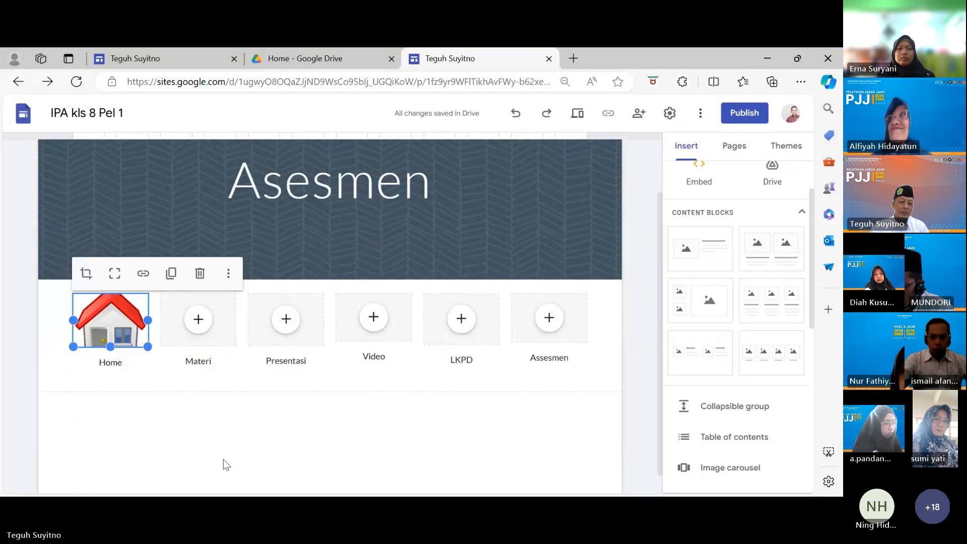
pyautogui.click(158, 433)
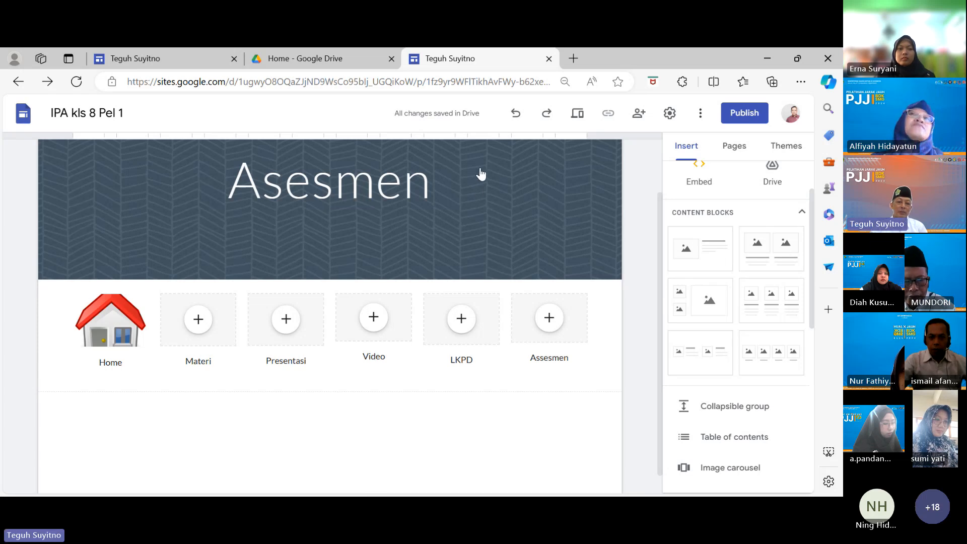
# Step: Upload Materi.JPG from the Logo folder inside Pictures > PJJ MulmedPembel Angk 5 into the Materi placeholder
pyautogui.click(199, 322)
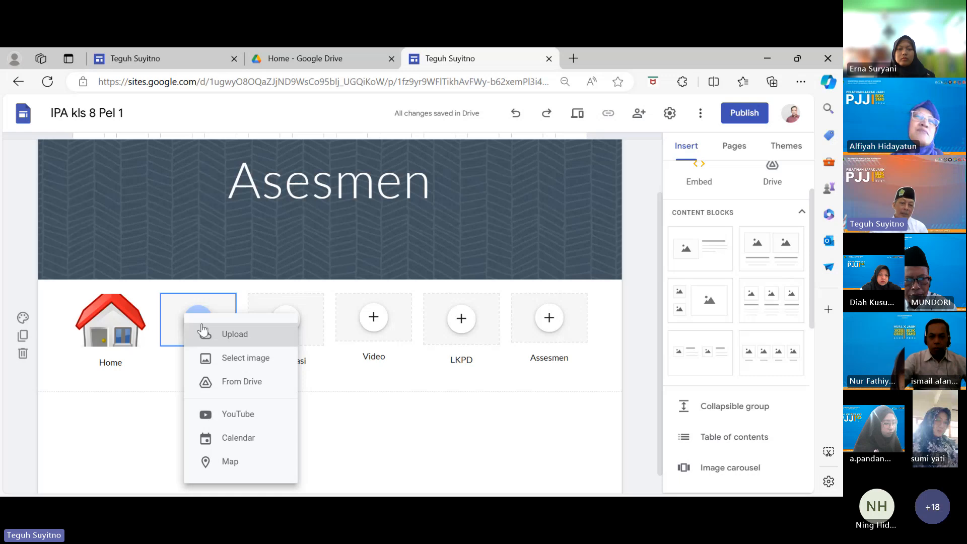
pyautogui.click(235, 334)
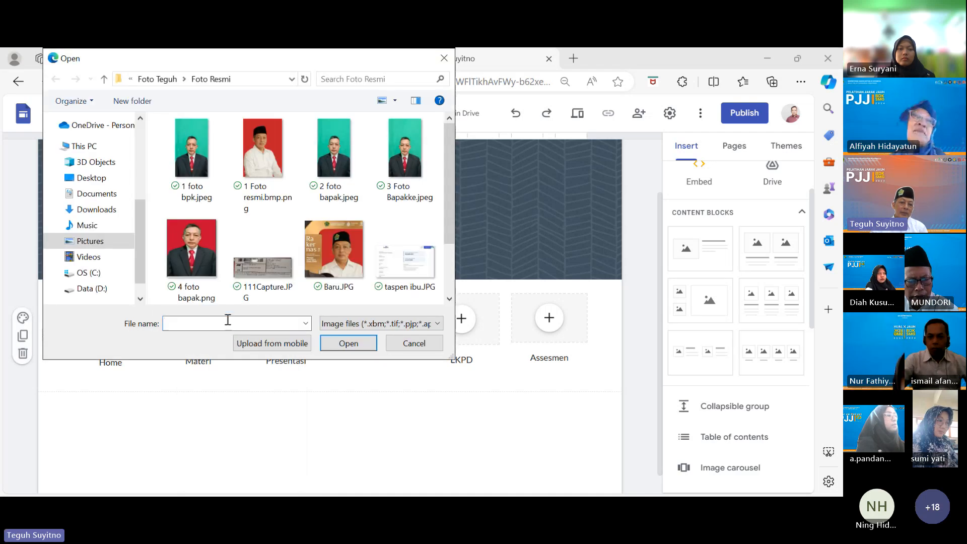
pyautogui.click(111, 245)
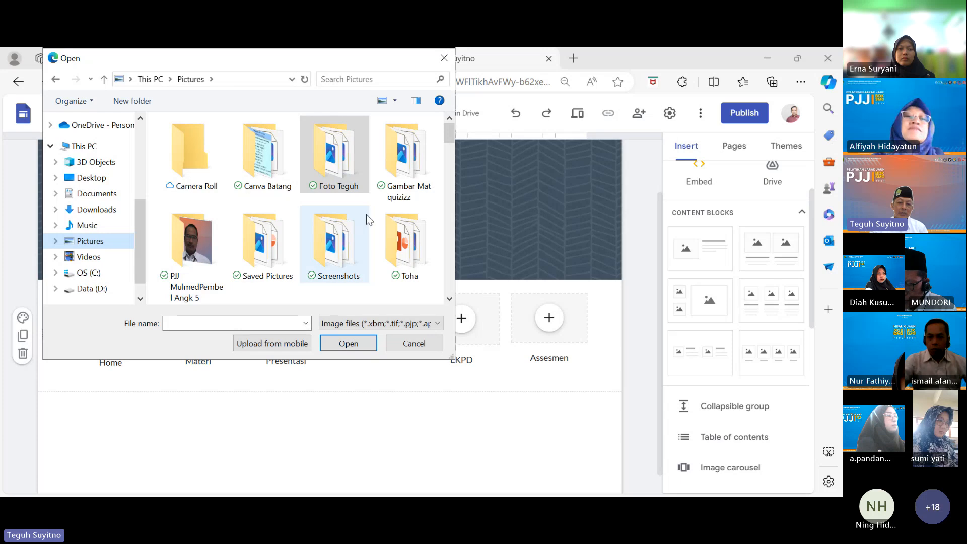
pyautogui.scroll(-2, 367, 214)
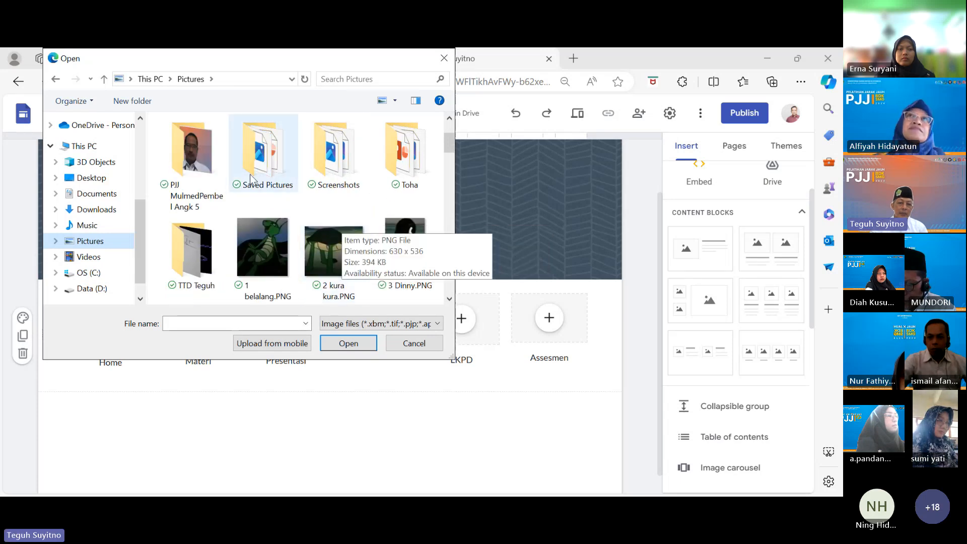
pyautogui.doubleClick(196, 162)
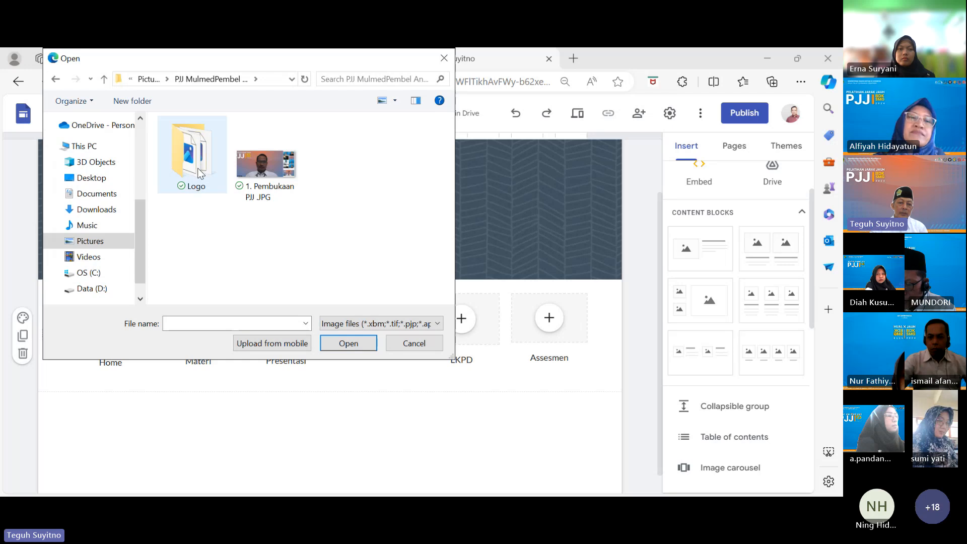
pyautogui.doubleClick(199, 169)
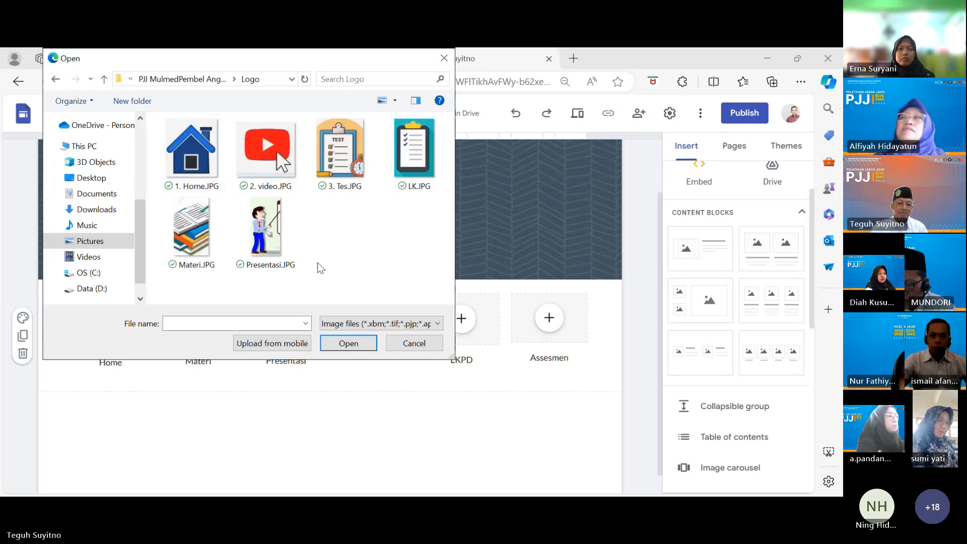
pyautogui.click(193, 260)
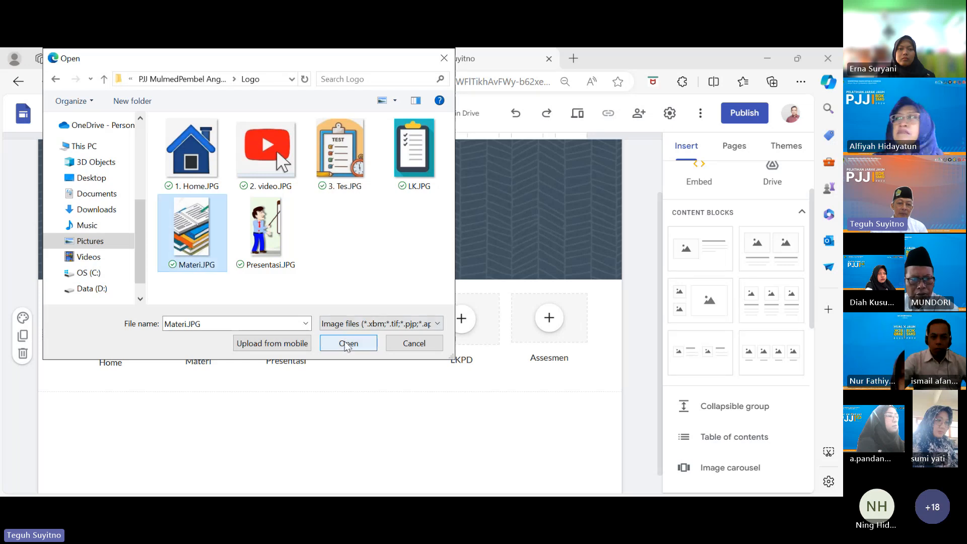
pyautogui.click(346, 344)
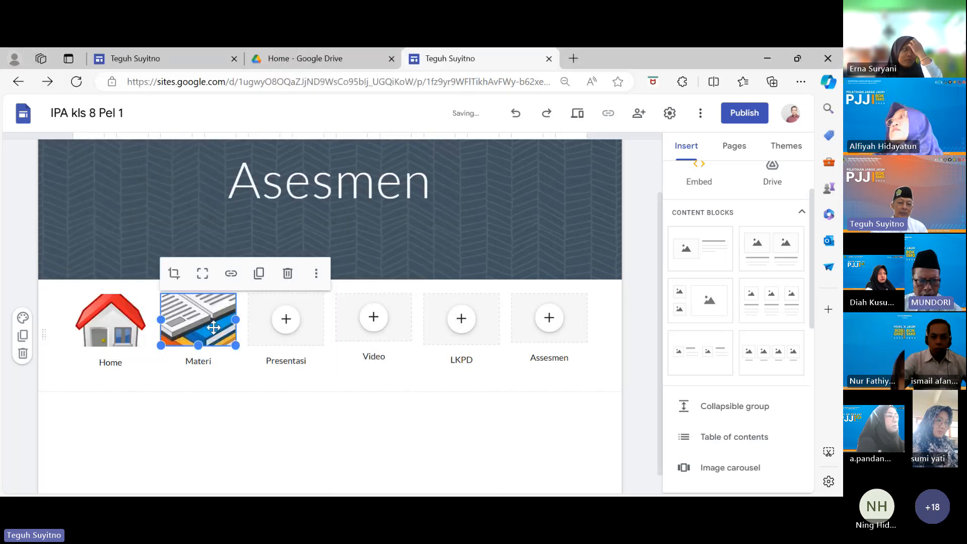
# Step: Try to adjust the Materi image's width from both sides, and deselect it
pyautogui.moveTo(161, 320); pyautogui.dragTo(168, 323)
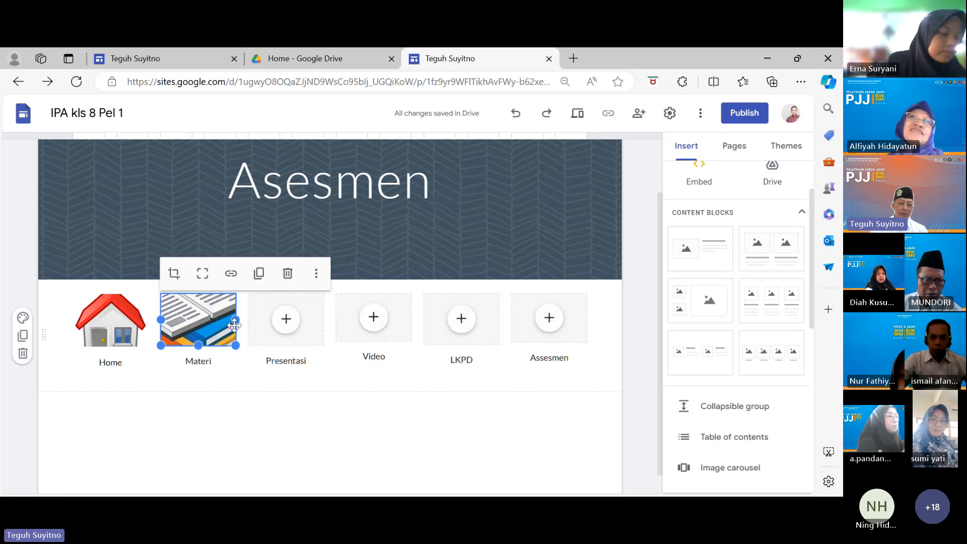
pyautogui.moveTo(235, 320)
pyautogui.mouseDown()
pyautogui.moveTo(226, 326)
pyautogui.moveTo(240, 337)
pyautogui.mouseUp()
pyautogui.click(240, 428)
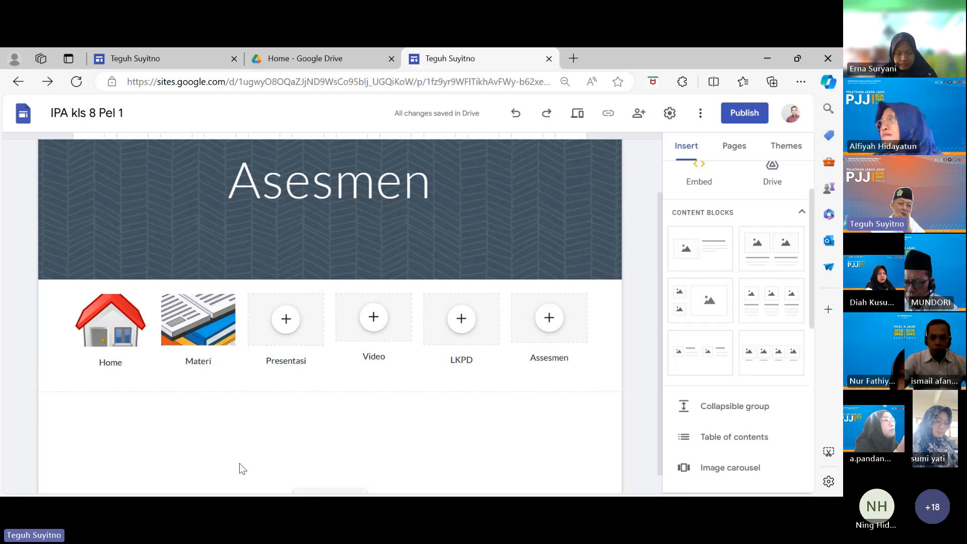
# Step: Upload Presentasi.JPG from the Logo folder into the Presentasi placeholder
pyautogui.click(284, 322)
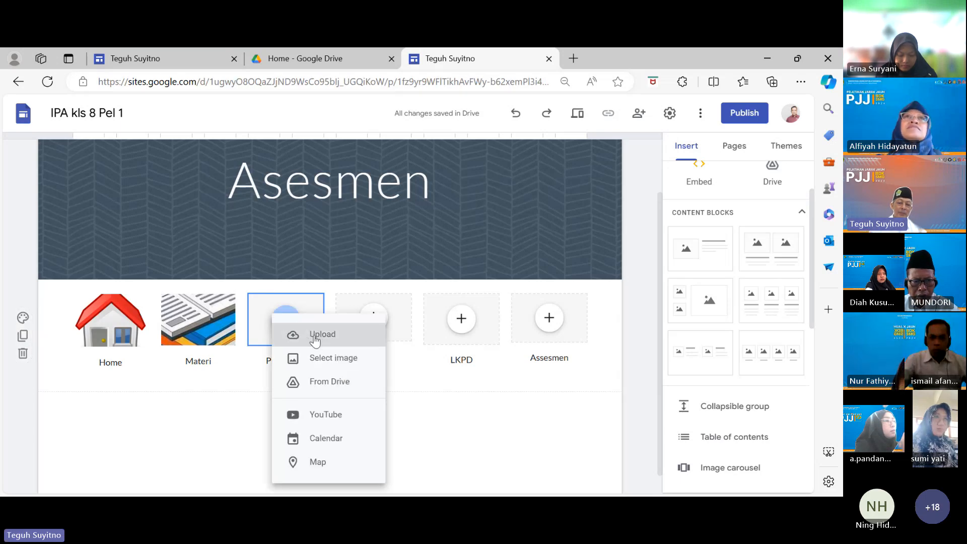
pyautogui.click(316, 337)
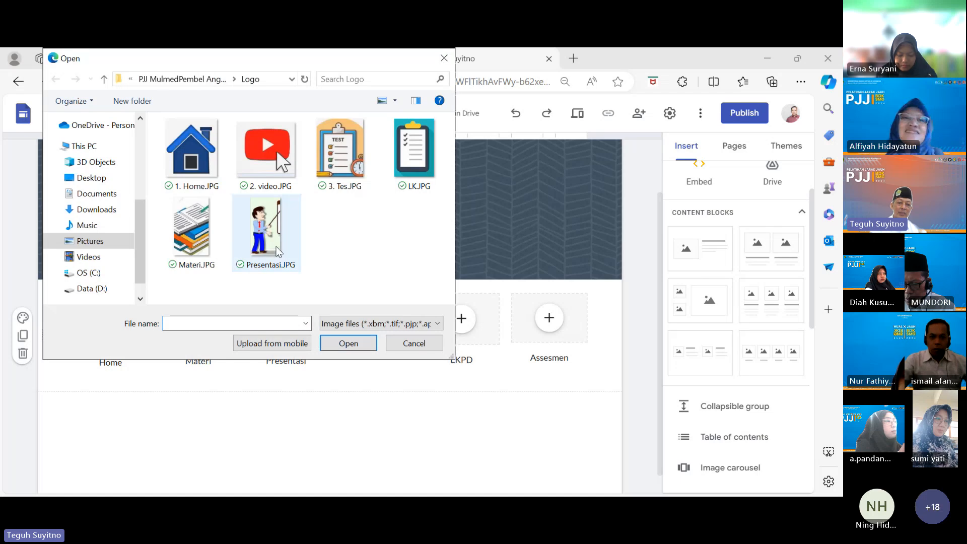
pyautogui.click(277, 251)
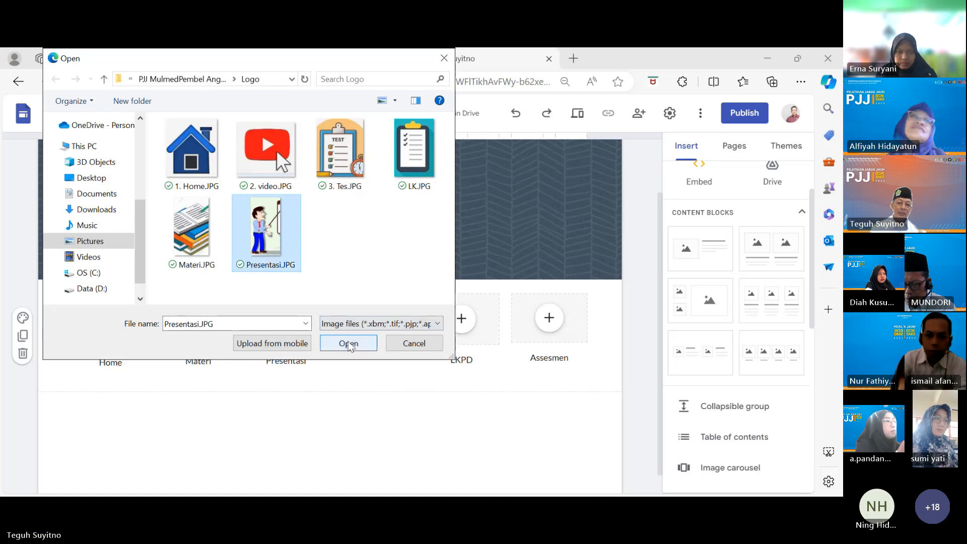
pyautogui.click(348, 344)
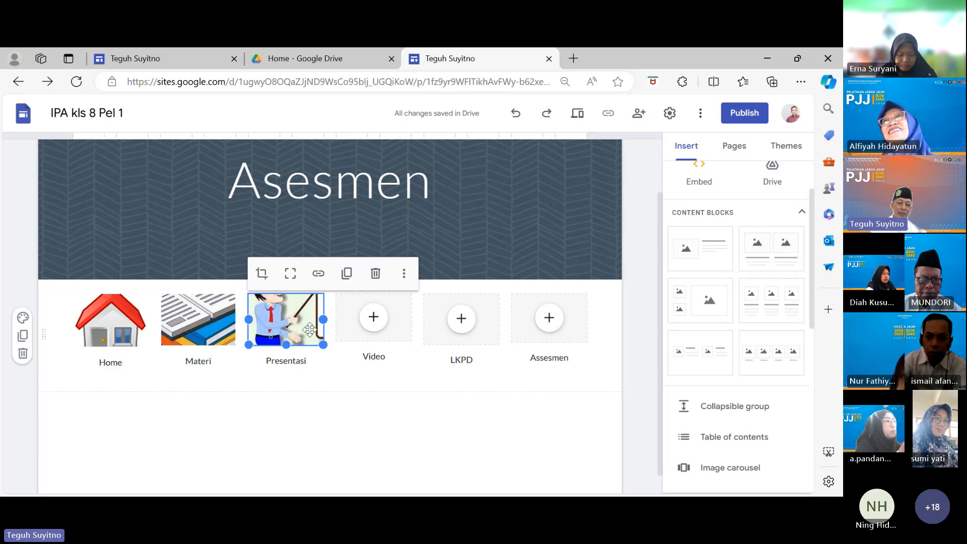
# Step: Increase the heights of the Presentasi and Materi images to about double so the pictures are less cropped
pyautogui.moveTo(323, 319); pyautogui.dragTo(291, 405)
pyautogui.click(198, 375)
pyautogui.moveTo(198, 376); pyautogui.dragTo(202, 426)
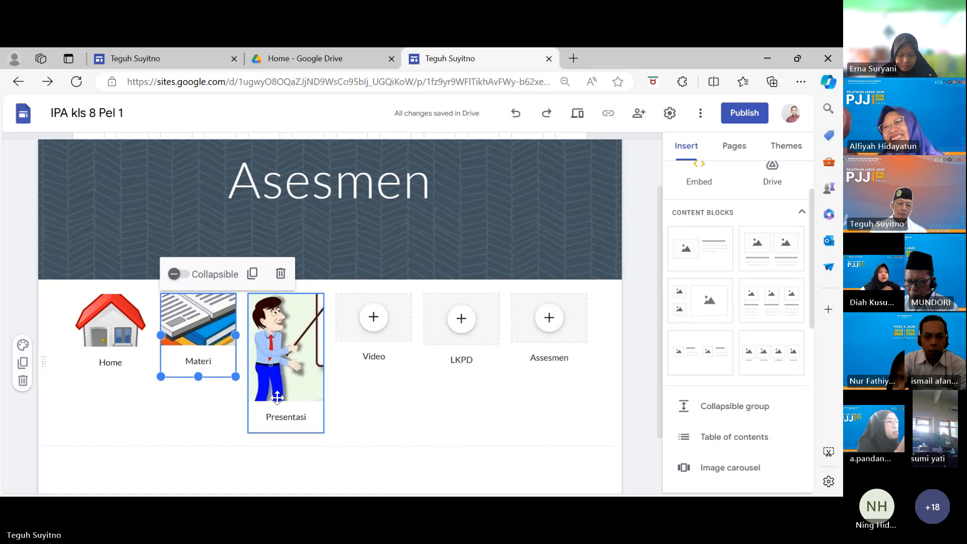
pyautogui.click(201, 338)
pyautogui.moveTo(198, 345); pyautogui.dragTo(213, 407)
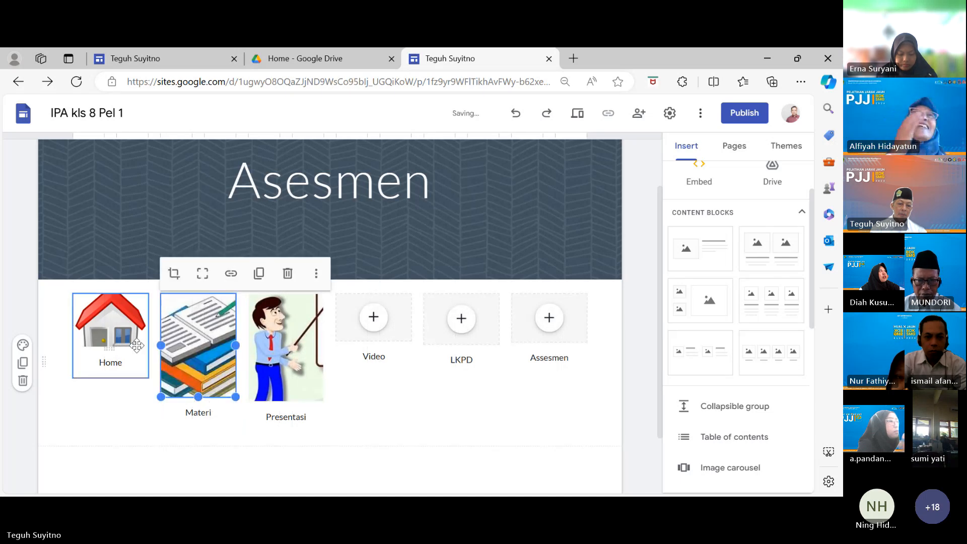
# Step: Increase the Home image's height to nearly that of the Materi image, and deselect it
pyautogui.click(116, 323)
pyautogui.click(116, 323)
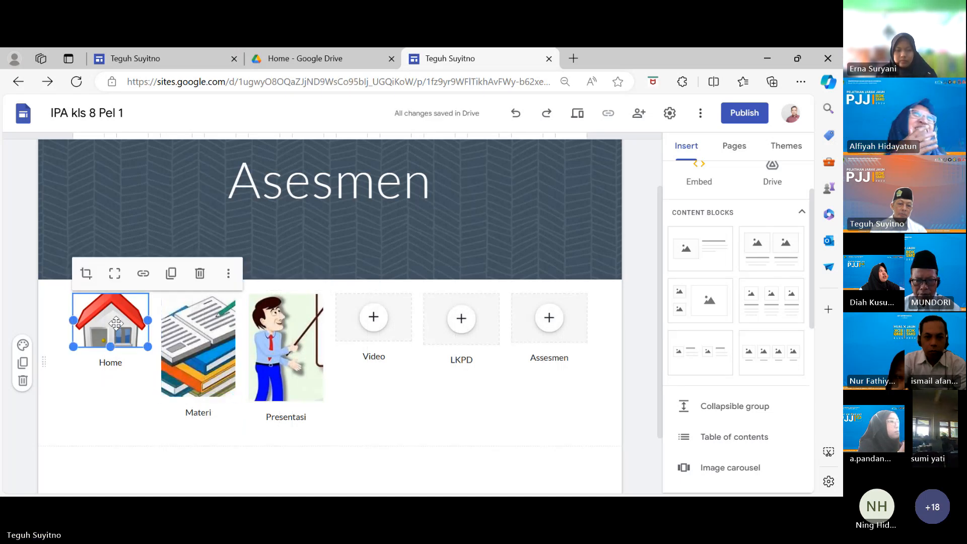
pyautogui.moveTo(110, 347); pyautogui.dragTo(114, 399)
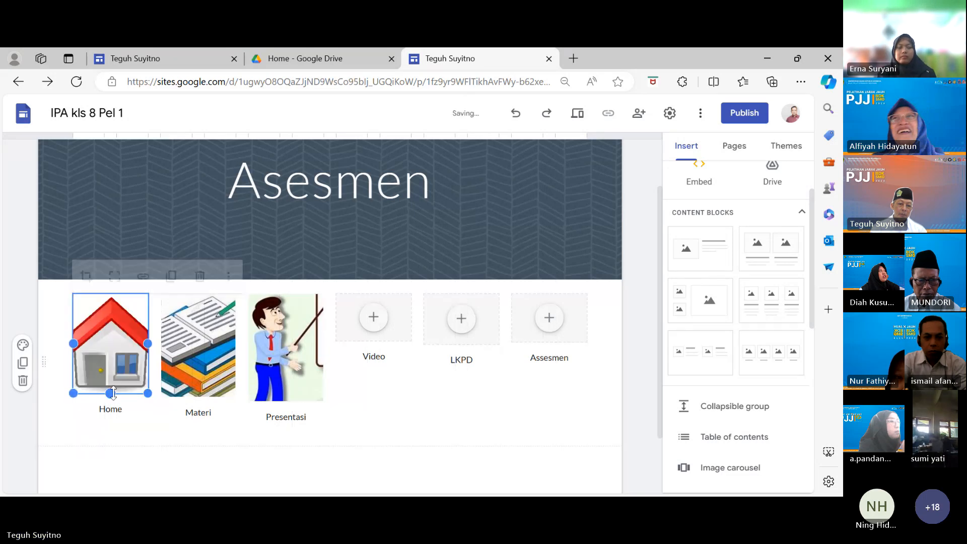
pyautogui.click(143, 453)
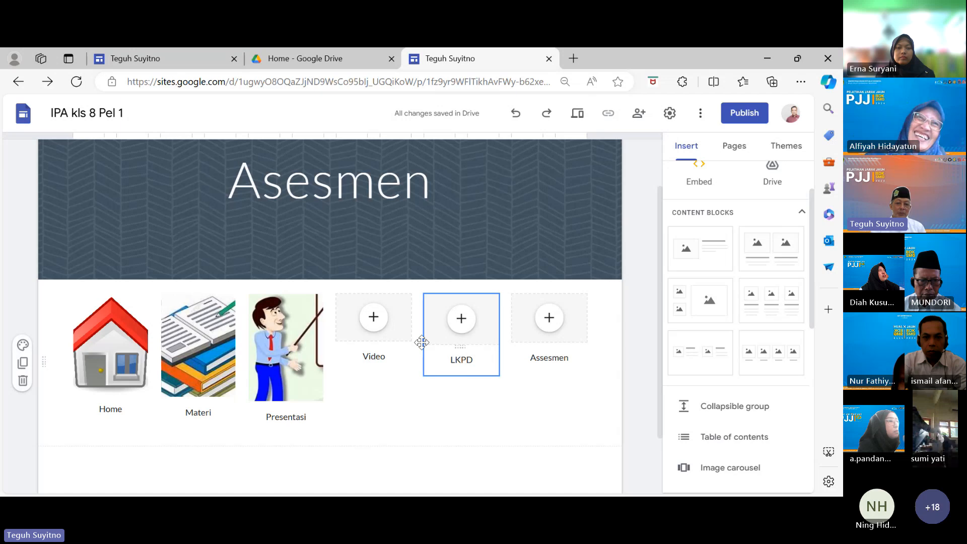
# Step: Upload 2. video.JPG from the Logo folder into the Video placeholder
pyautogui.click(374, 318)
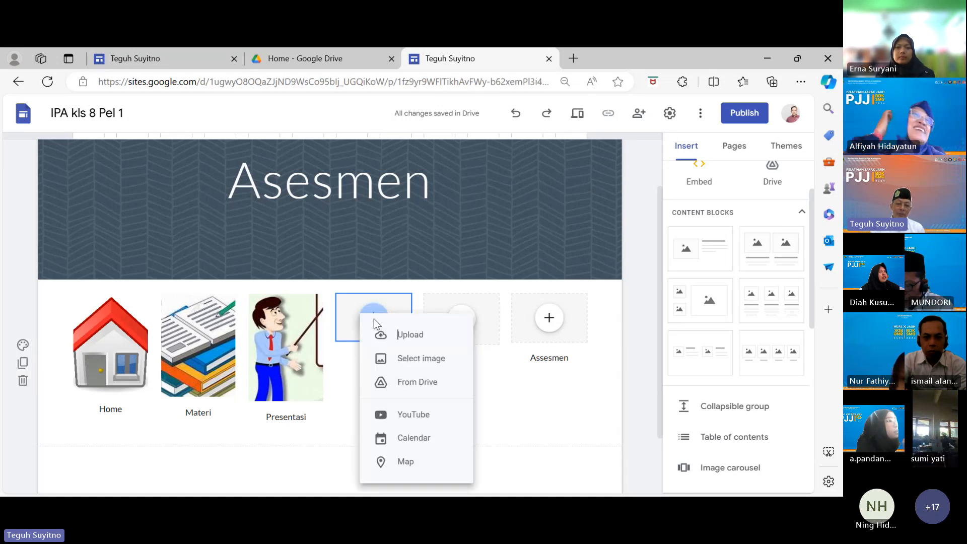
pyautogui.click(409, 338)
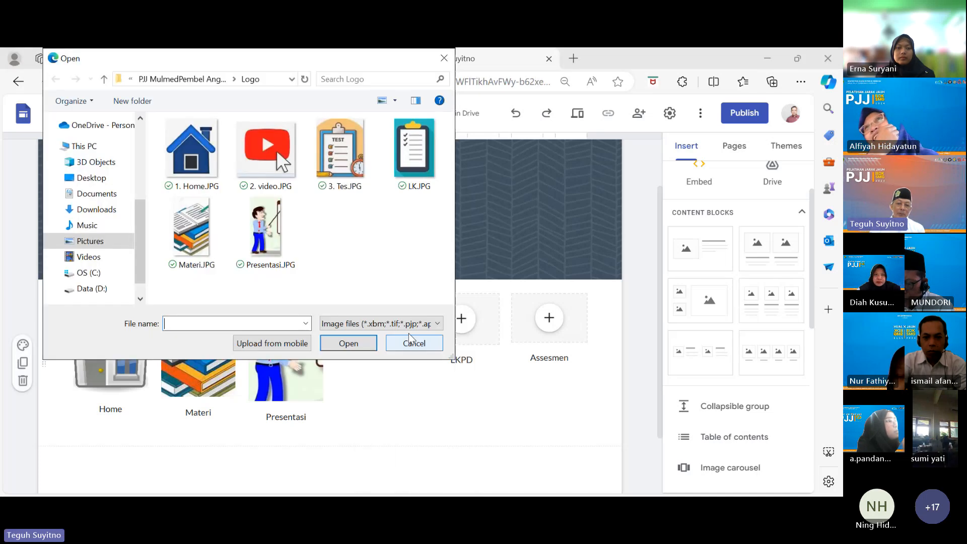
pyautogui.click(266, 151)
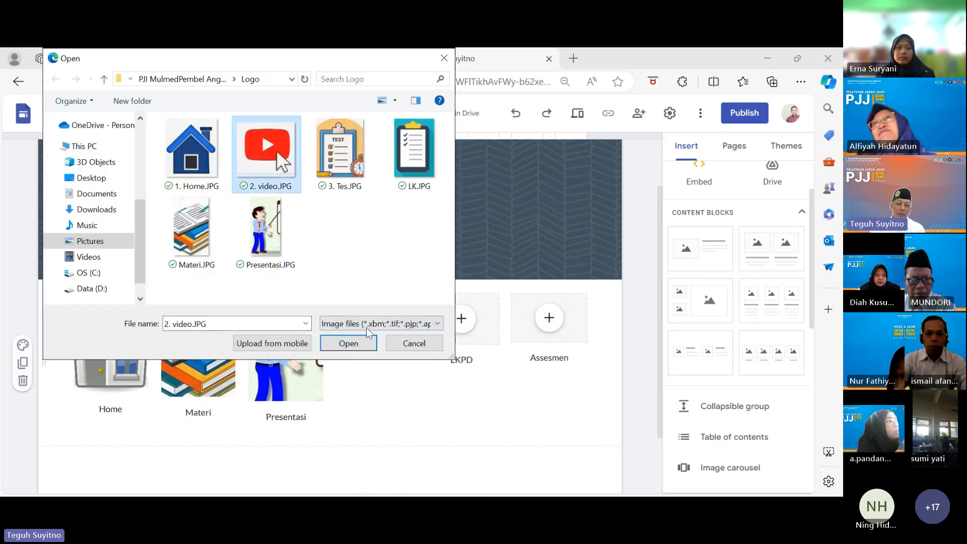
pyautogui.click(348, 344)
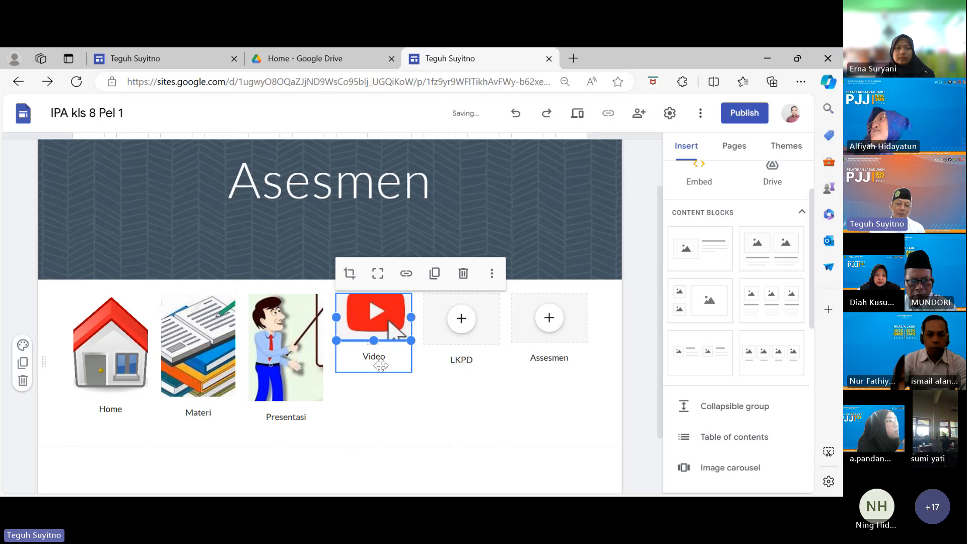
# Step: Increase the Video image's height to about that of the Presentasi image, and deselect it
pyautogui.moveTo(373, 342); pyautogui.dragTo(377, 401)
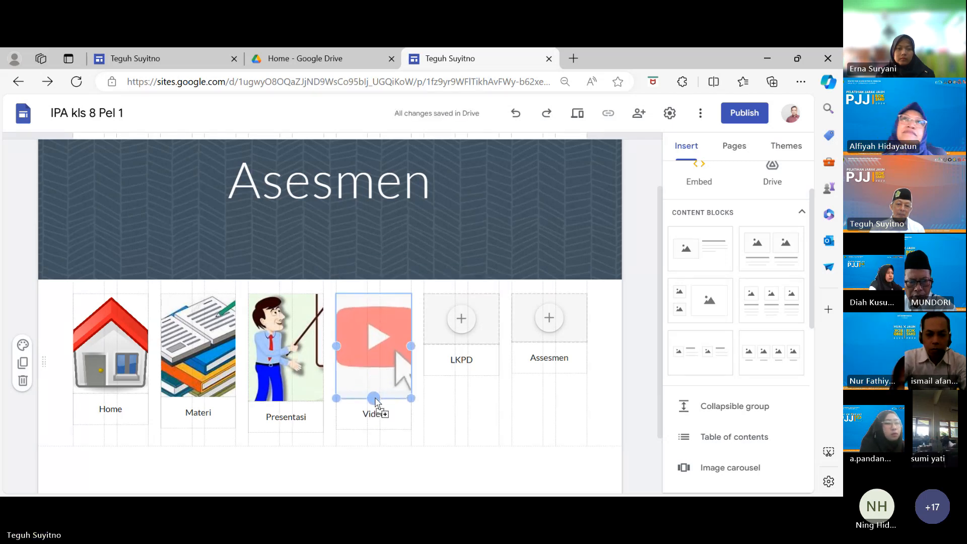
pyautogui.click(474, 442)
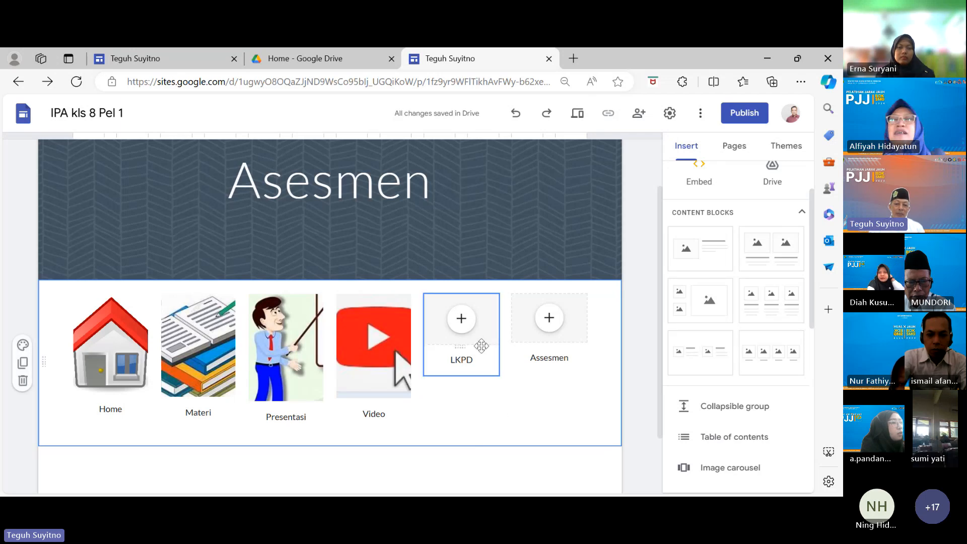
# Step: Upload LK.JPG from the Logo folder into the LKPD placeholder and increase its height to match the Video image
pyautogui.click(462, 320)
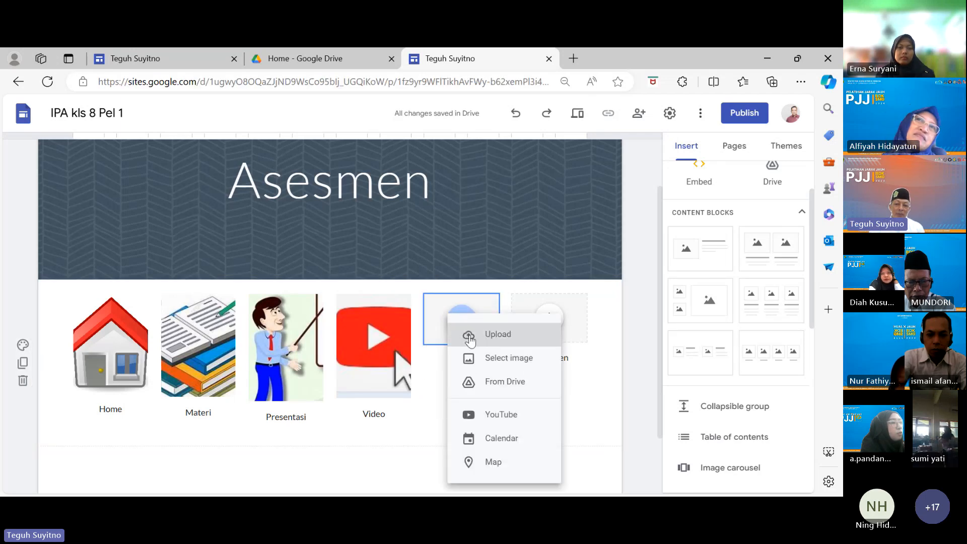
pyautogui.click(495, 335)
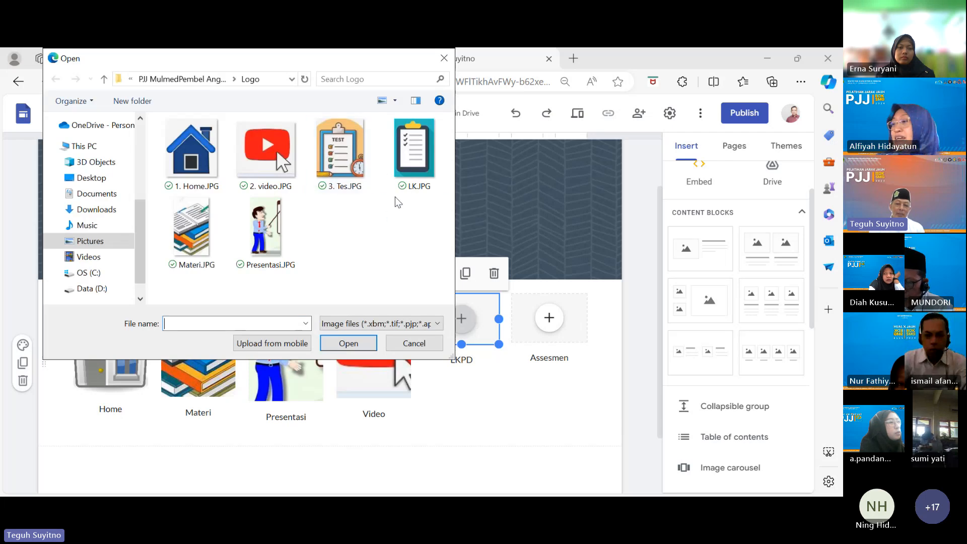
pyautogui.click(416, 152)
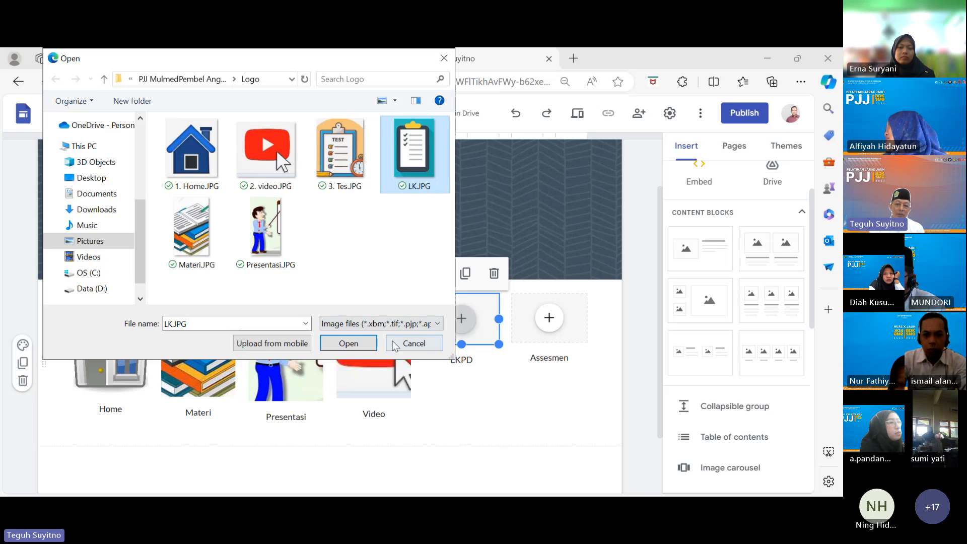
pyautogui.click(349, 343)
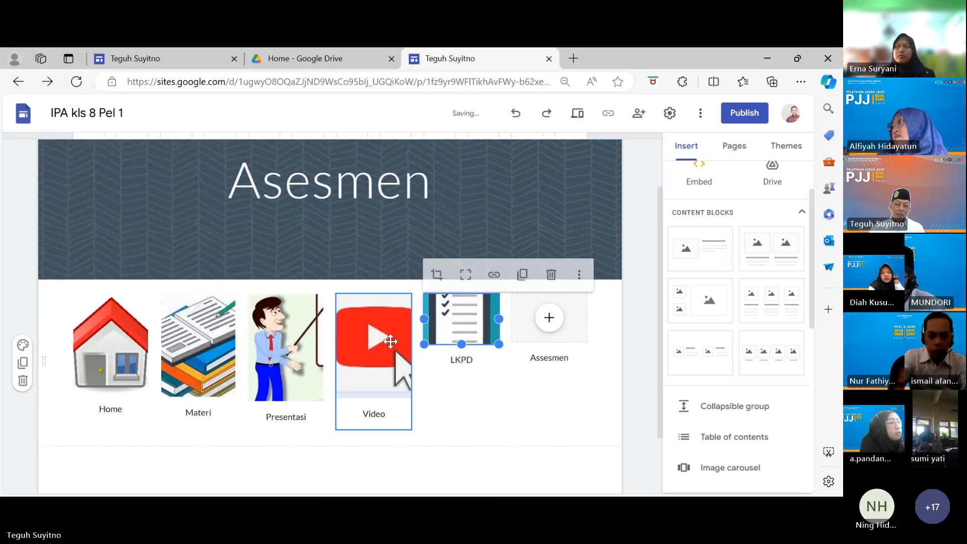
pyautogui.moveTo(462, 344); pyautogui.dragTo(463, 395)
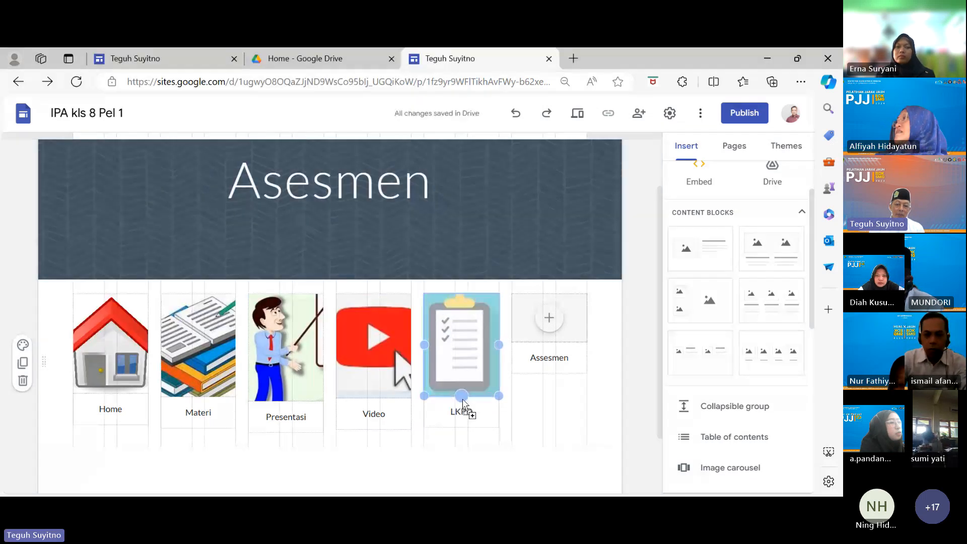
pyautogui.click(499, 461)
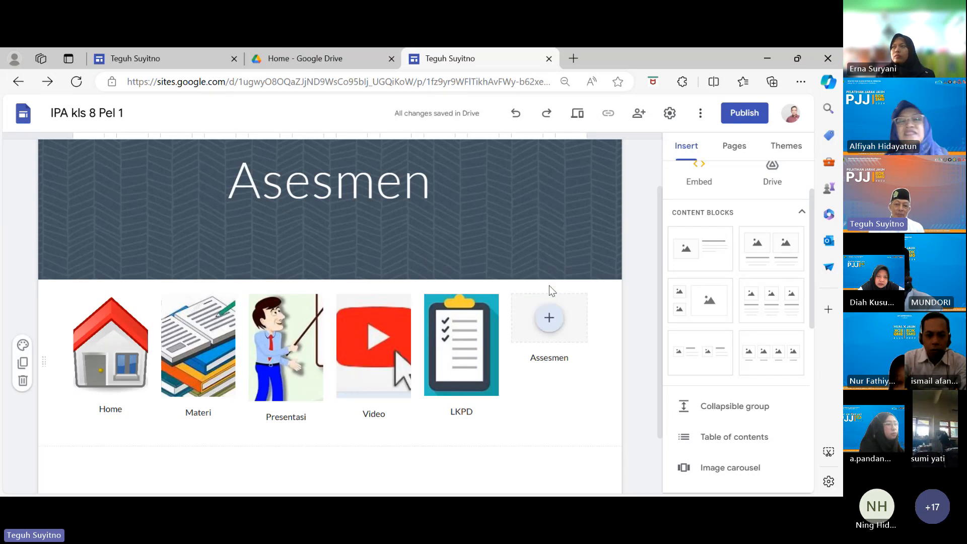
# Step: Upload 3. Tes.JPG from the Logo folder into the Assesmen placeholder
pyautogui.click(549, 320)
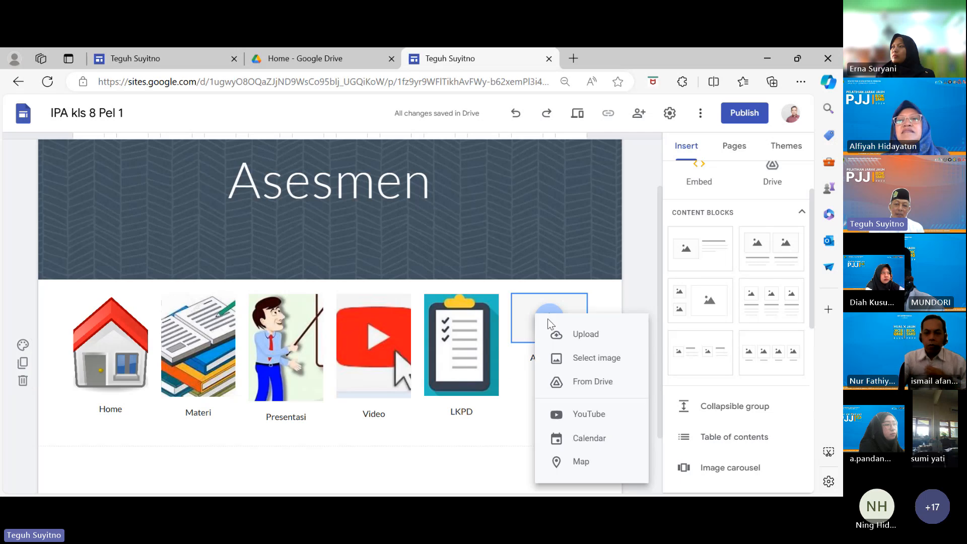
pyautogui.click(592, 335)
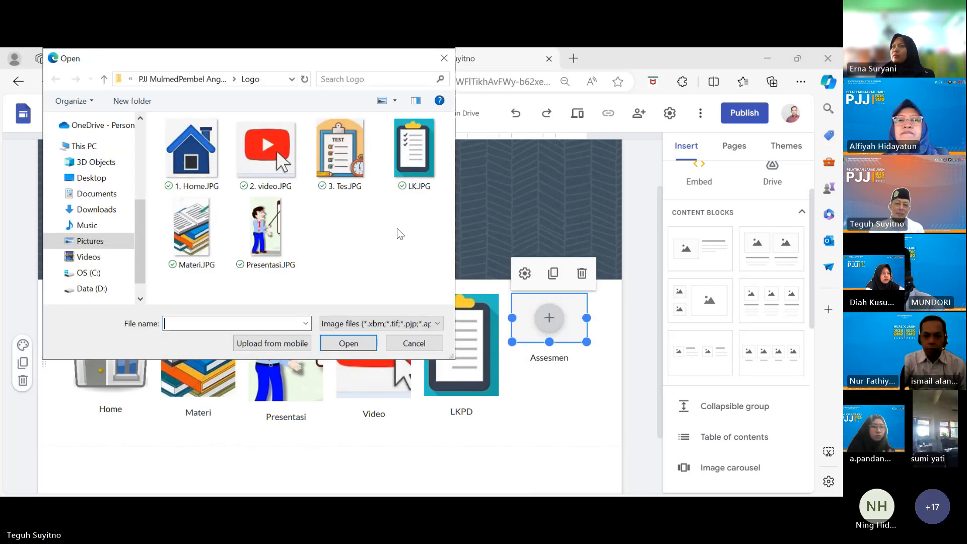
pyautogui.click(335, 171)
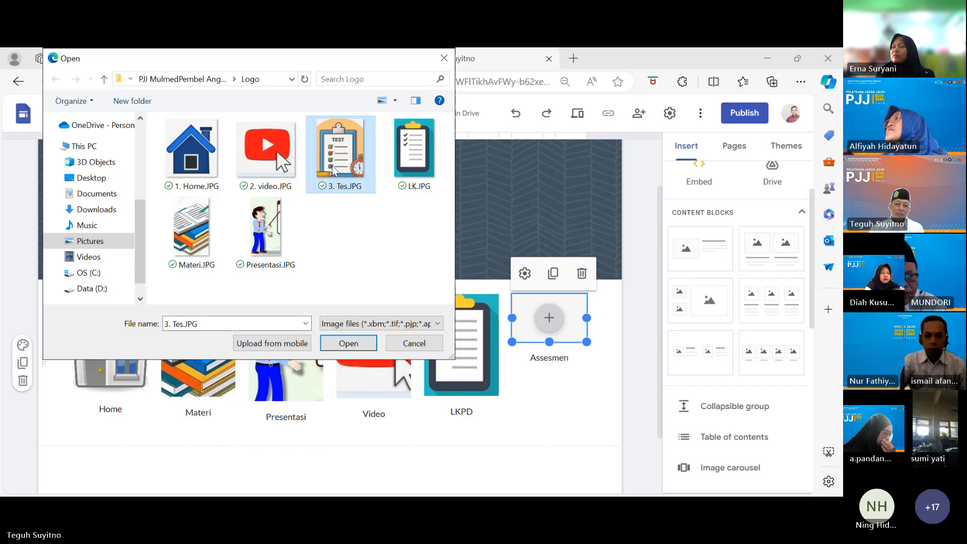
pyautogui.click(331, 347)
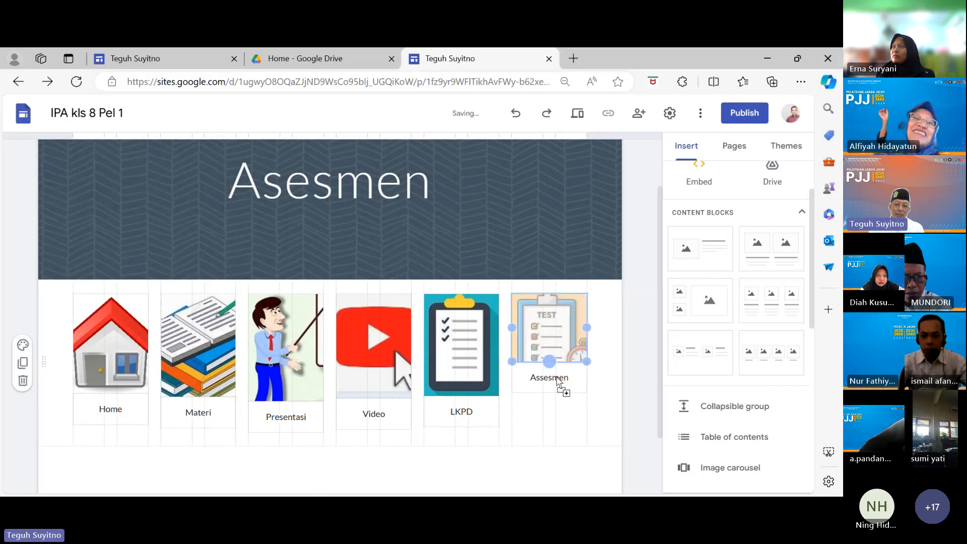
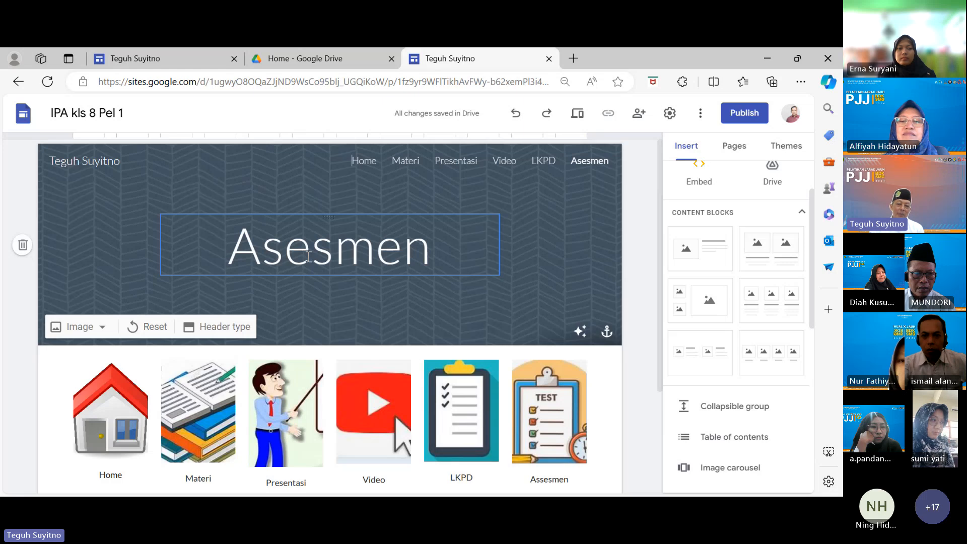
# Step: Review the Asesmen page's image row and open the Home page to check its content below the header
pyautogui.scroll(-1, 309, 262)
pyautogui.scroll(1, 310, 267)
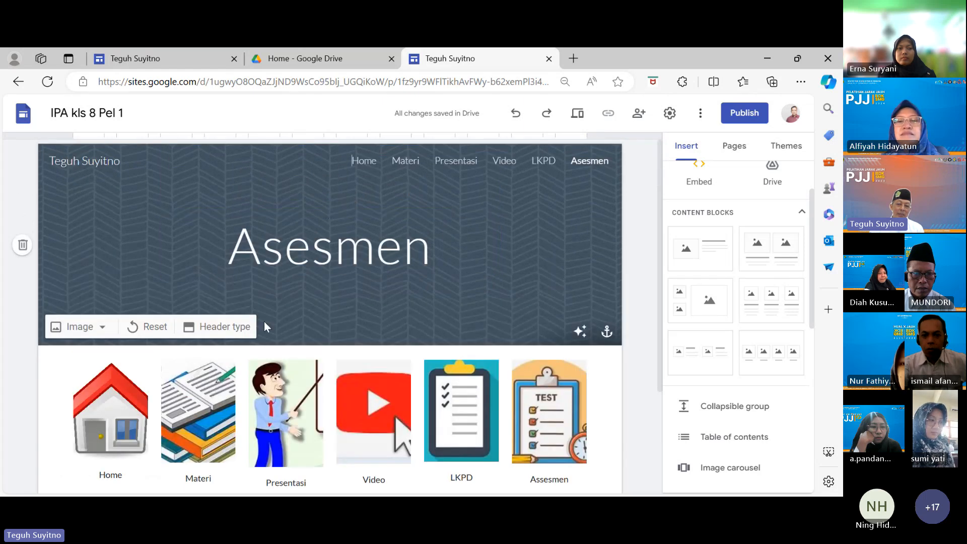
pyautogui.scroll(-1, 340, 331)
pyautogui.scroll(1, 341, 328)
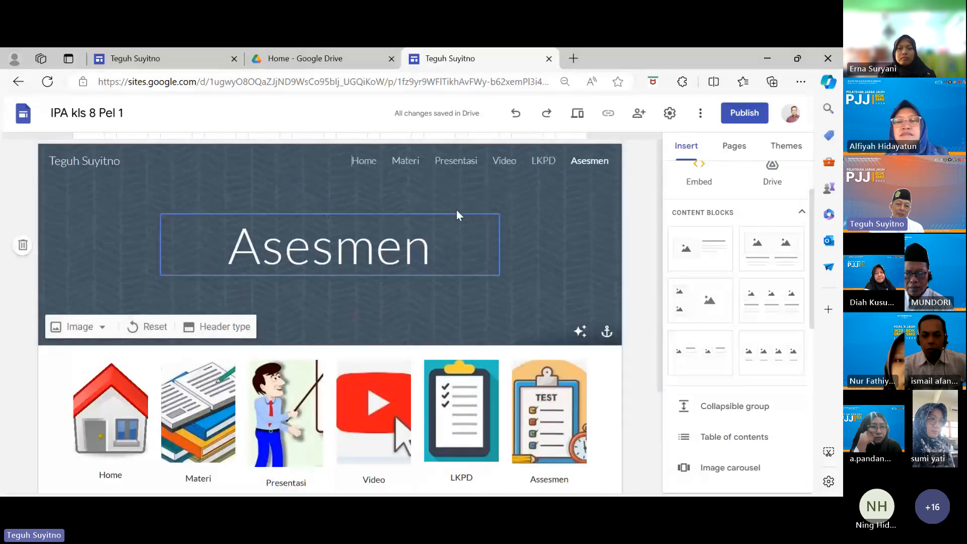
pyautogui.click(371, 165)
pyautogui.click(403, 161)
pyautogui.click(364, 164)
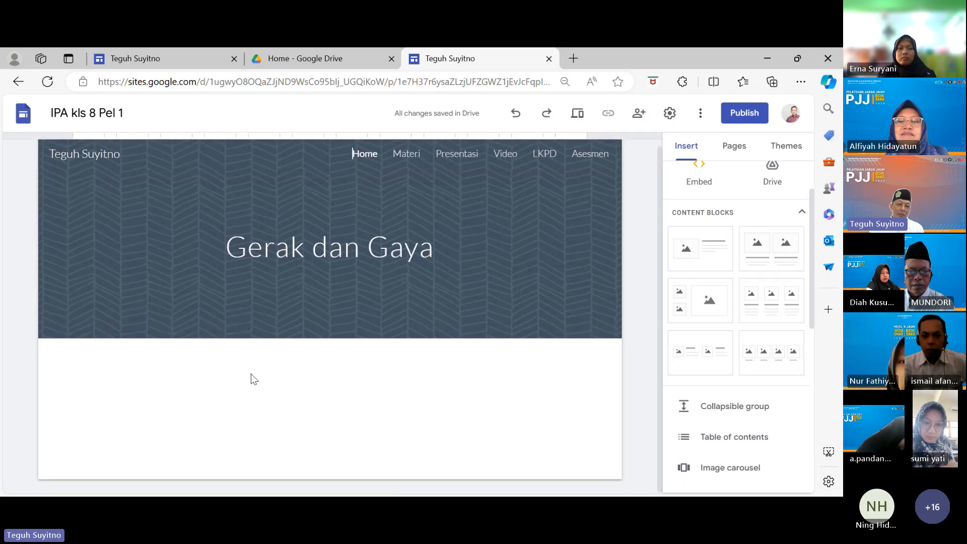
# Step: Return to the Asesmen page and delete the section holding the captioned menu images
pyautogui.click(588, 161)
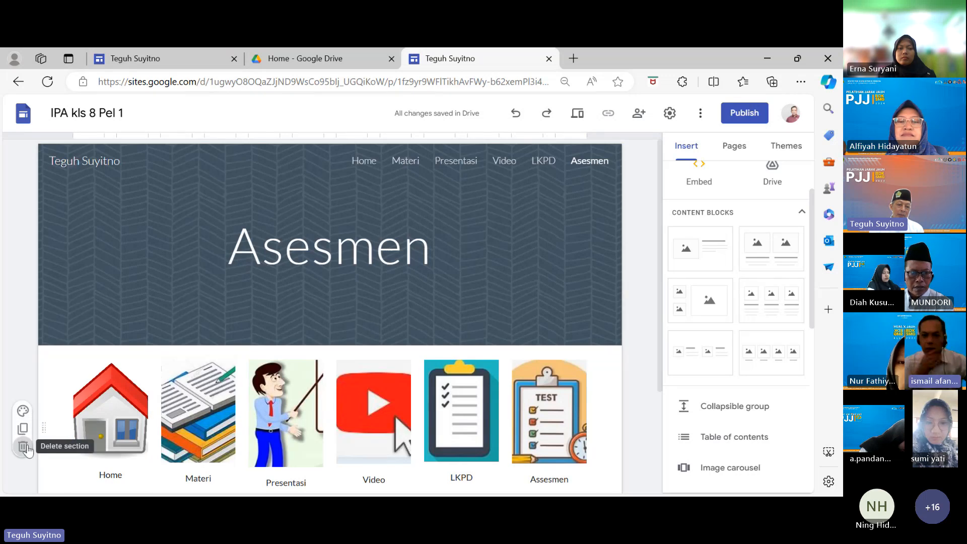
pyautogui.click(23, 447)
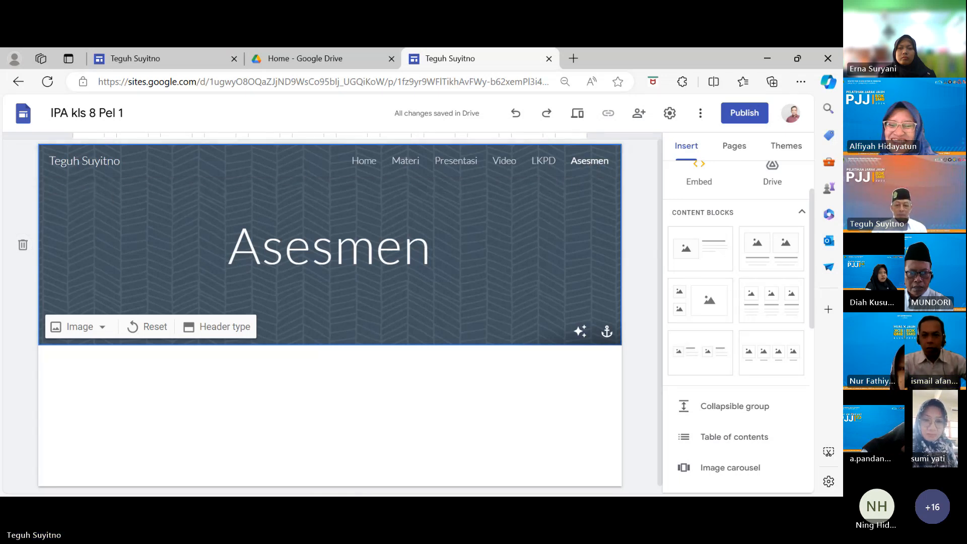
pyautogui.hotkey('alt', 'Tab')
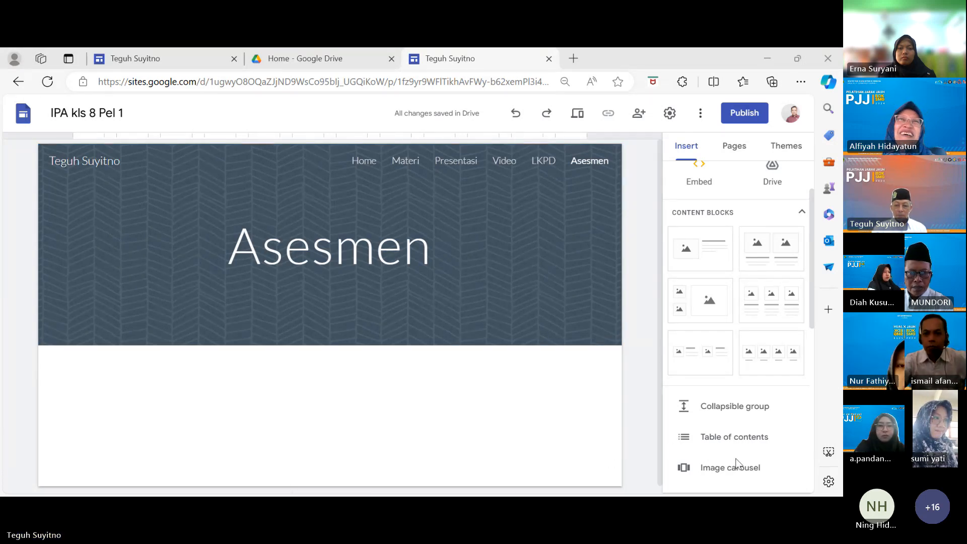
pyautogui.click(537, 429)
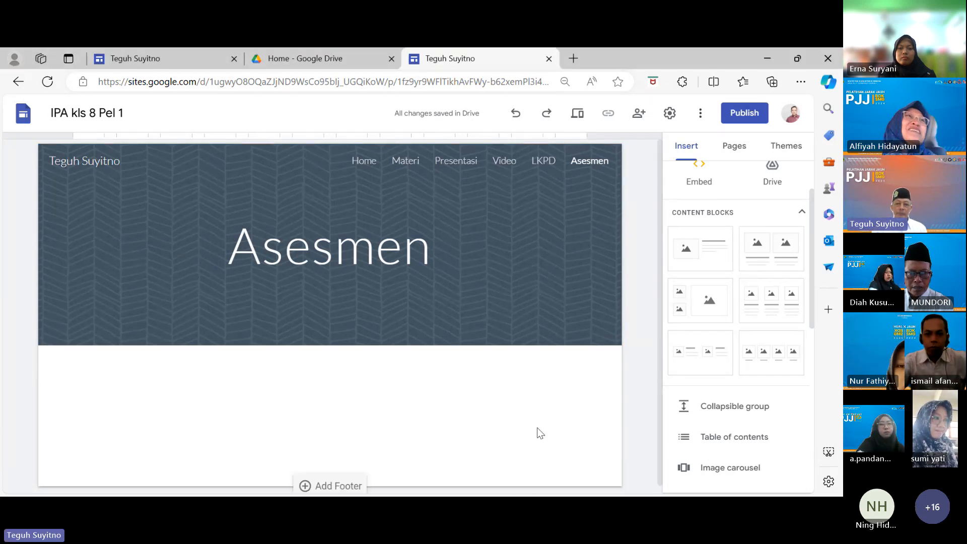
# Step: Open the Home page and insert the content block with four captioned image placeholders below the Gerak dan Gaya header
pyautogui.click(363, 162)
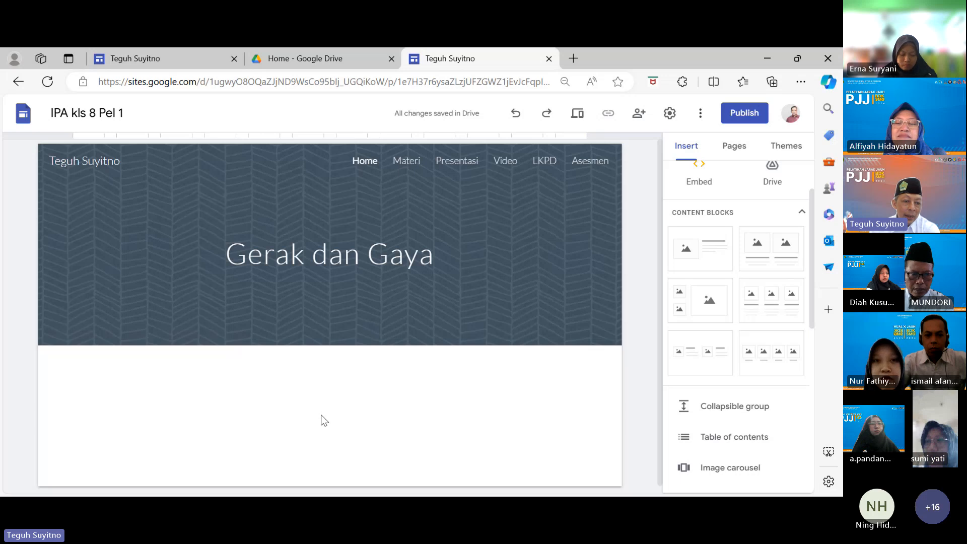
pyautogui.scroll(-1, 359, 410)
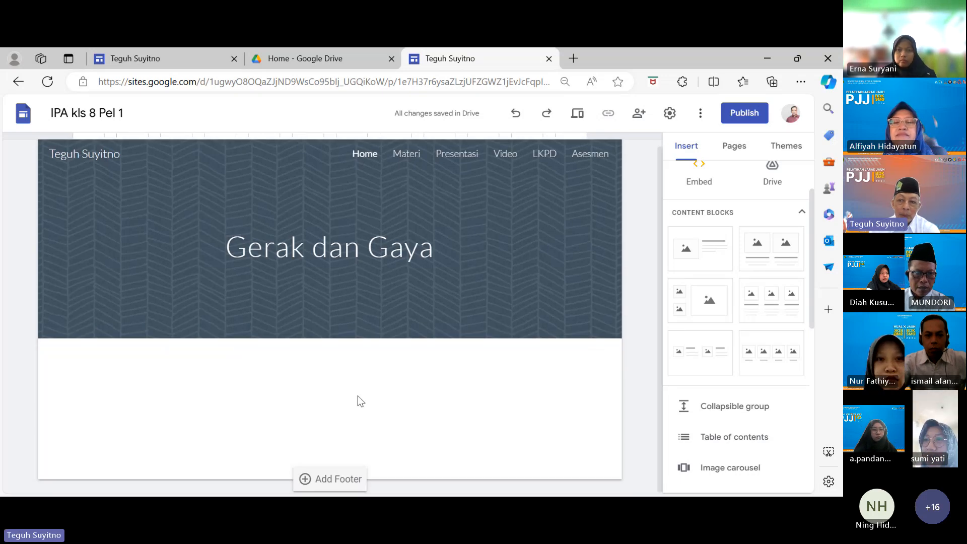
pyautogui.click(771, 352)
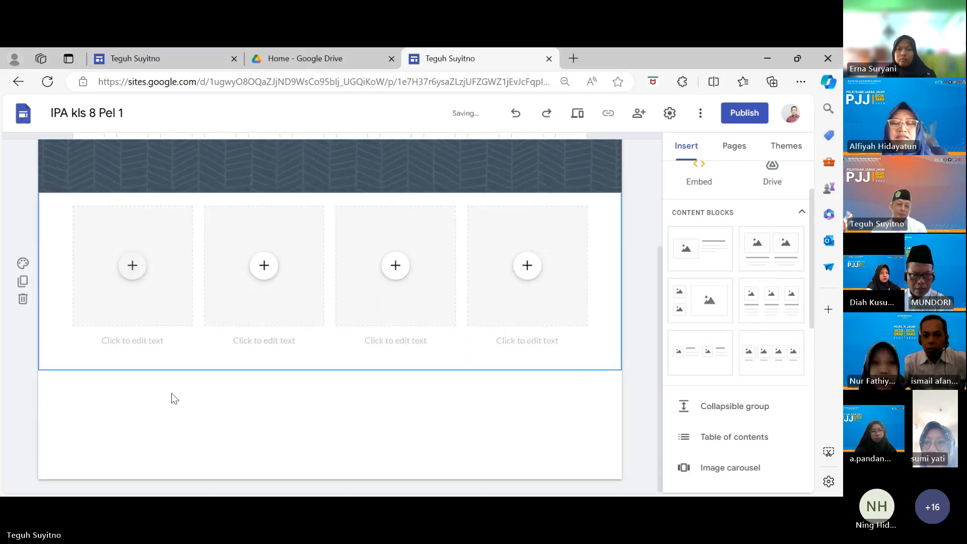
# Step: Caption the first image placeholder "Home" and the second "Materi"
pyautogui.click(123, 343)
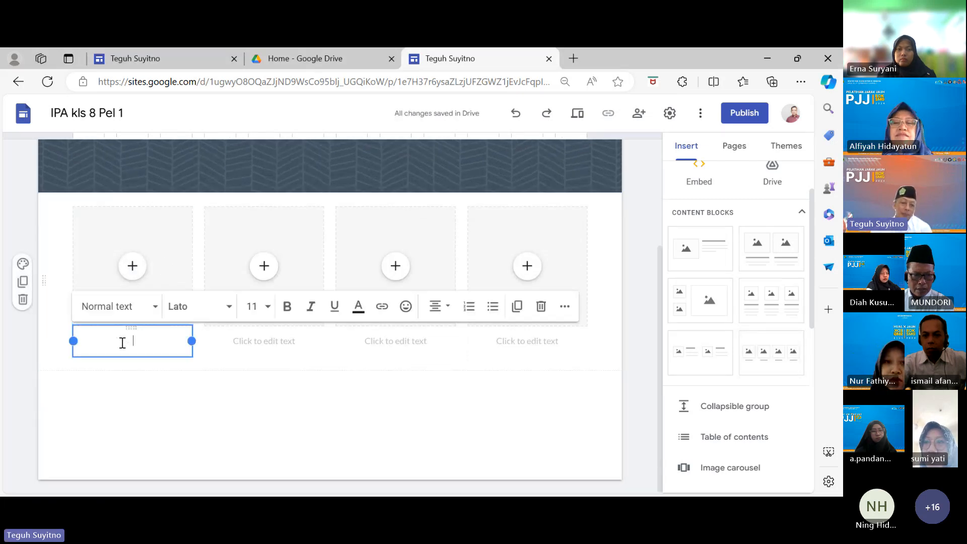
pyautogui.write('H')
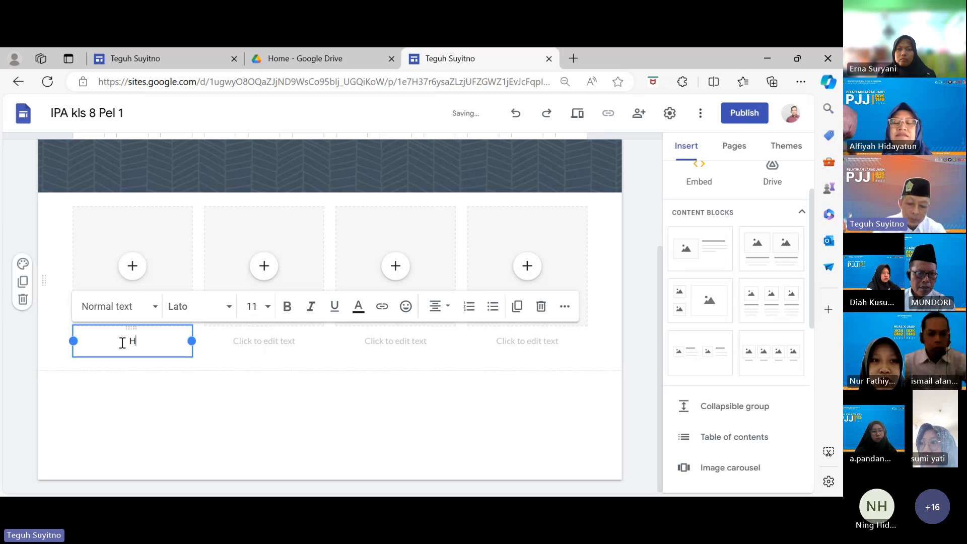
pyautogui.write('ome')
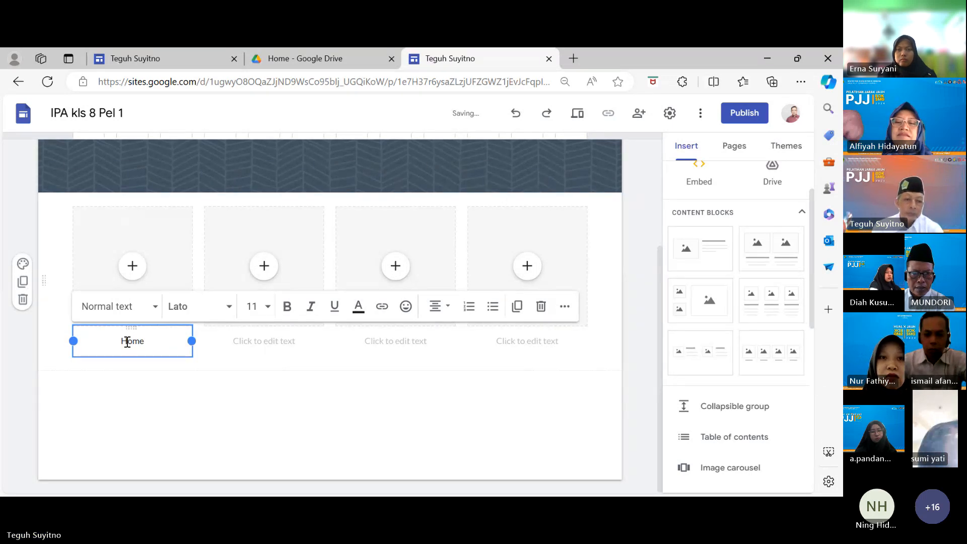
pyautogui.click(260, 344)
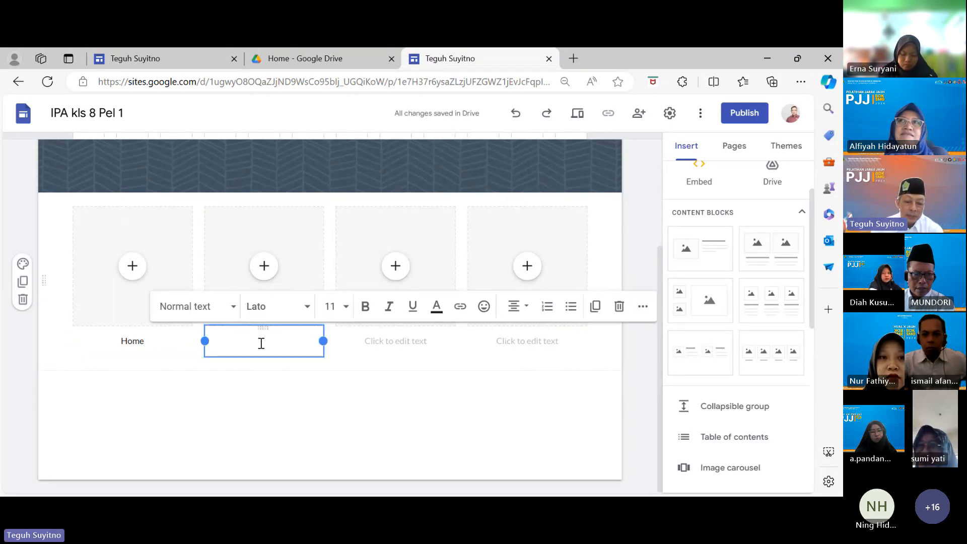
pyautogui.write('Mater')
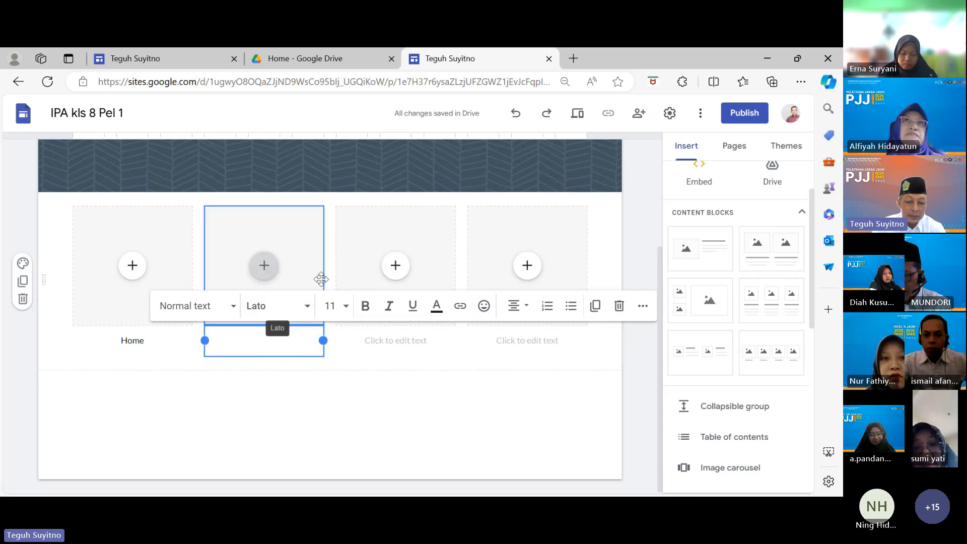
pyautogui.write('Materi')
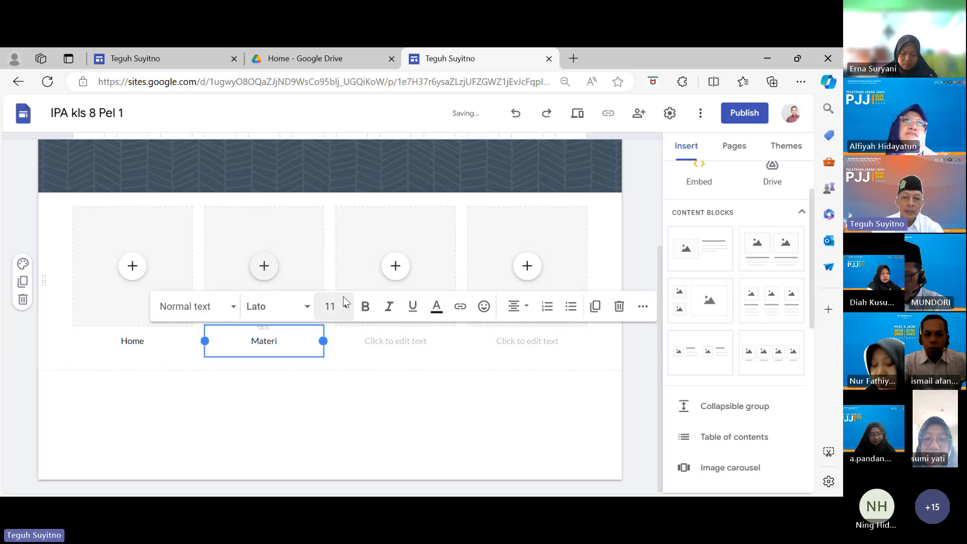
pyautogui.scroll(3, 342, 297)
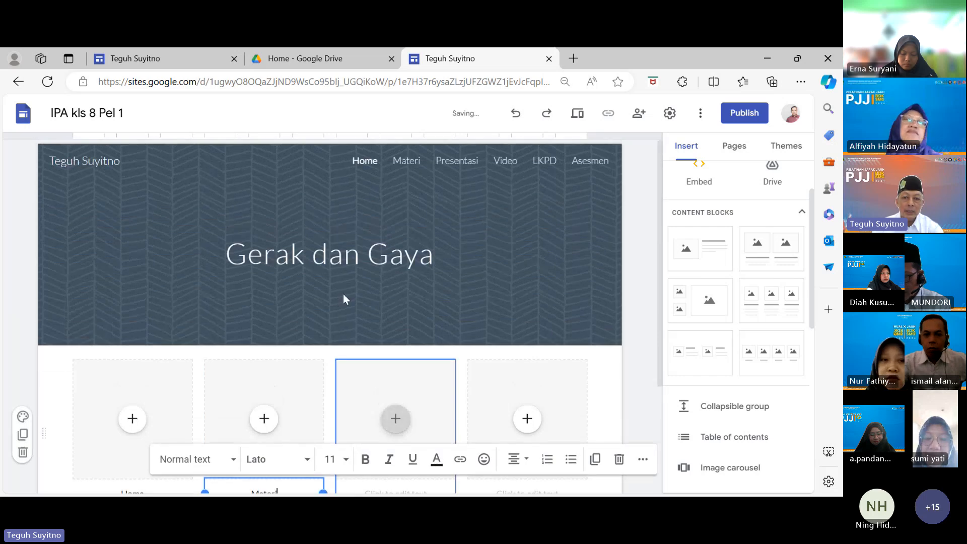
pyautogui.scroll(-3, 342, 294)
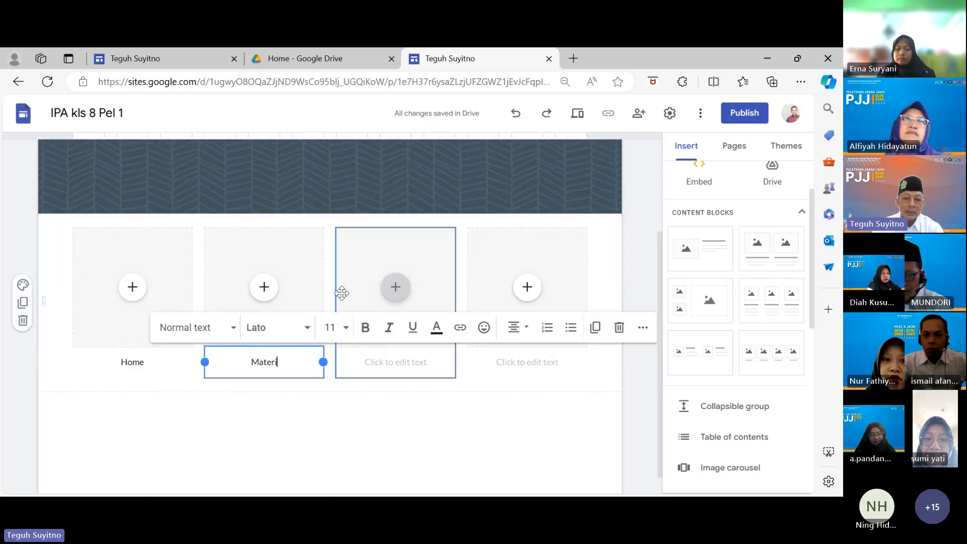
pyautogui.scroll(3, 341, 292)
pyautogui.scroll(-3, 340, 289)
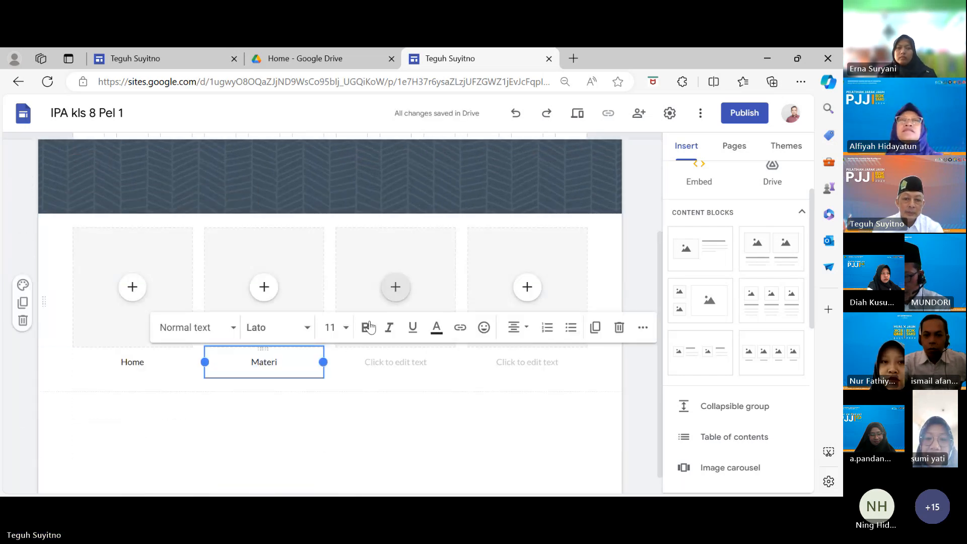
# Step: Caption the third image placeholder "Presentasi" and the fourth one "Video"
pyautogui.click(385, 361)
pyautogui.write('Pr')
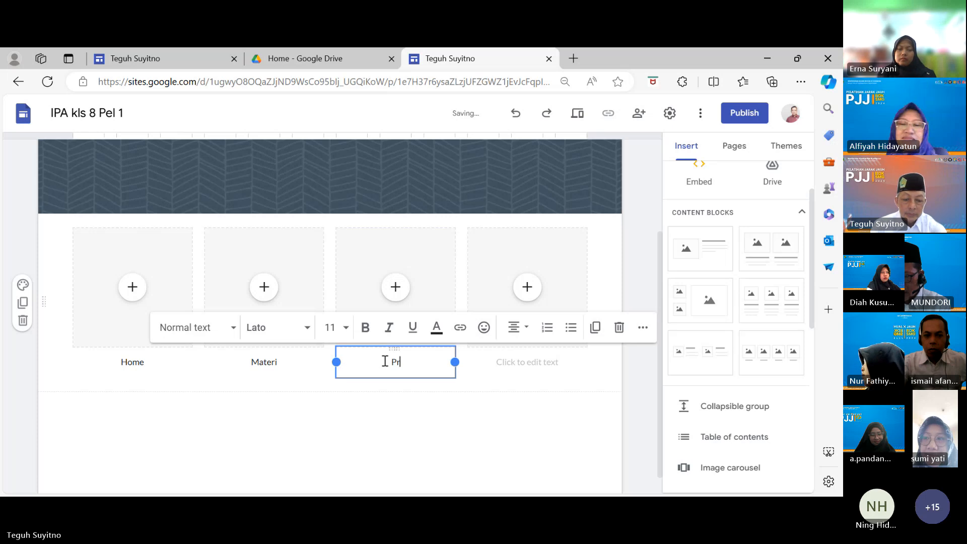
pyautogui.write('esentasi')
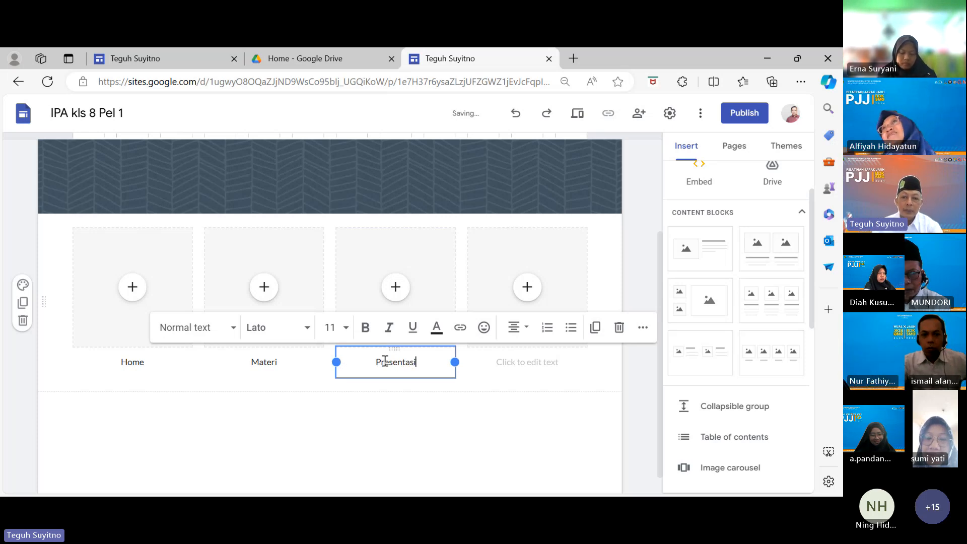
pyautogui.scroll(3, 440, 401)
pyautogui.scroll(-3, 441, 401)
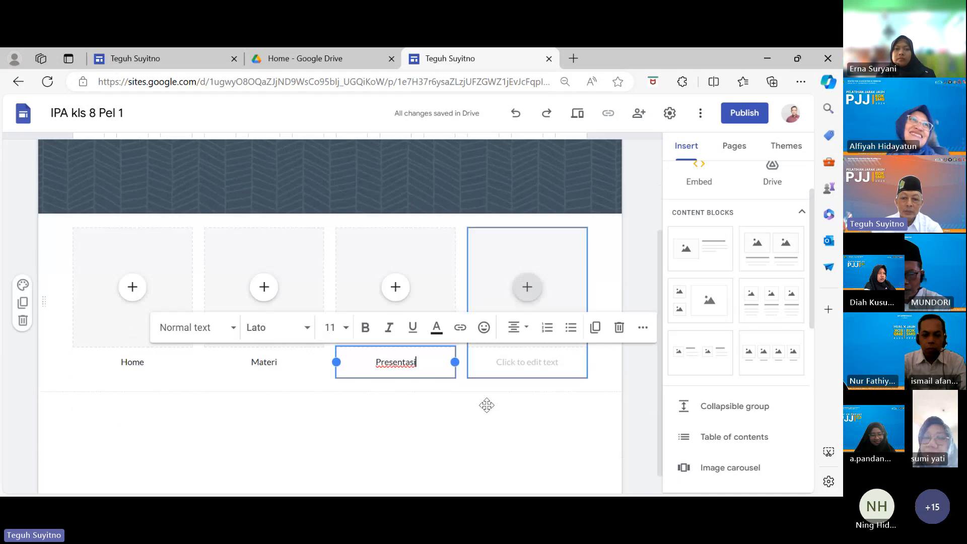
pyautogui.click(526, 363)
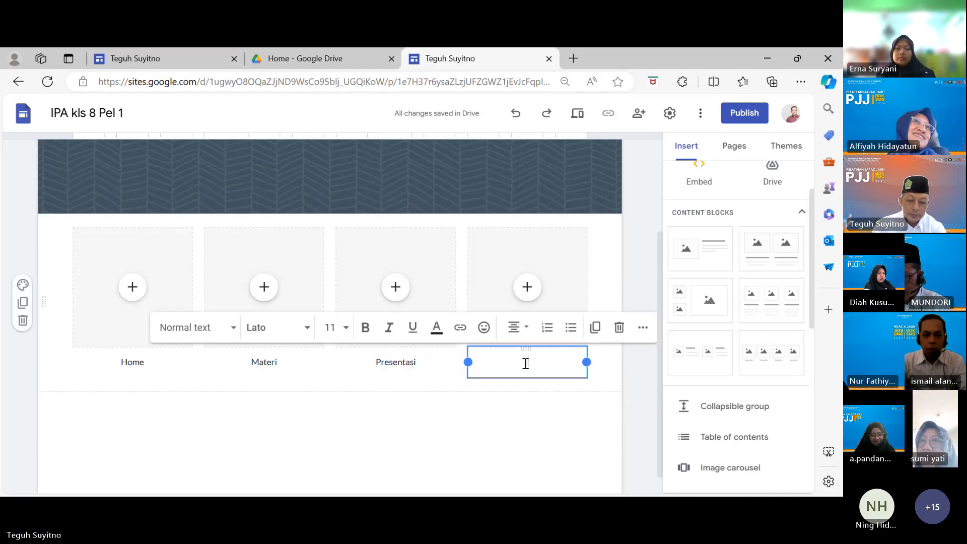
pyautogui.write('Video')
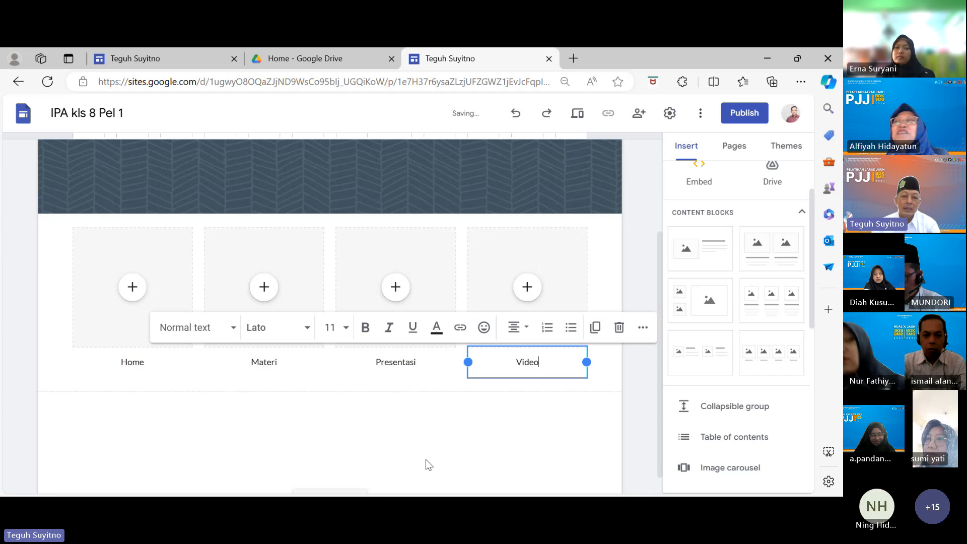
pyautogui.click(380, 420)
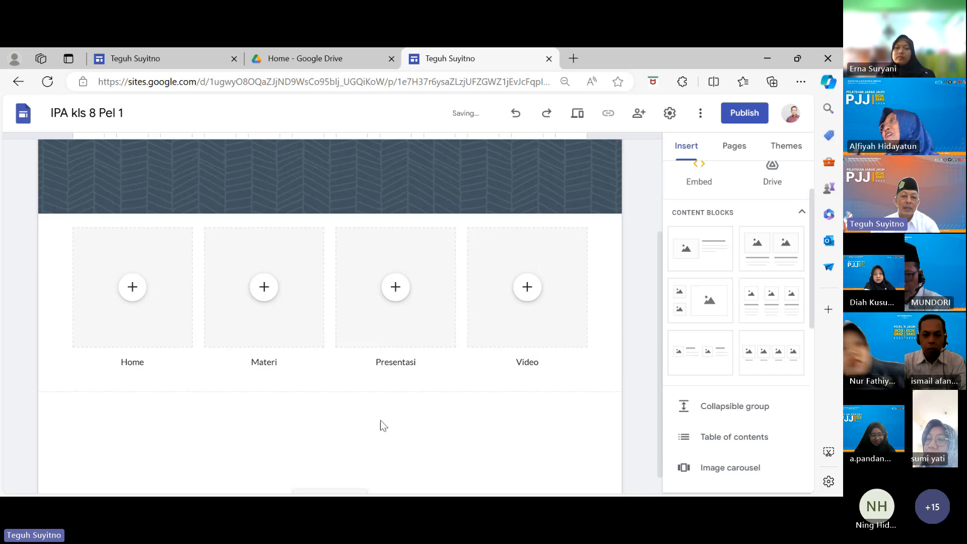
# Step: Shrink the Home, Materi, Presentasi and Video blocks to about two thirds of their width, with shorter image placeholders
pyautogui.scroll(1, 353, 405)
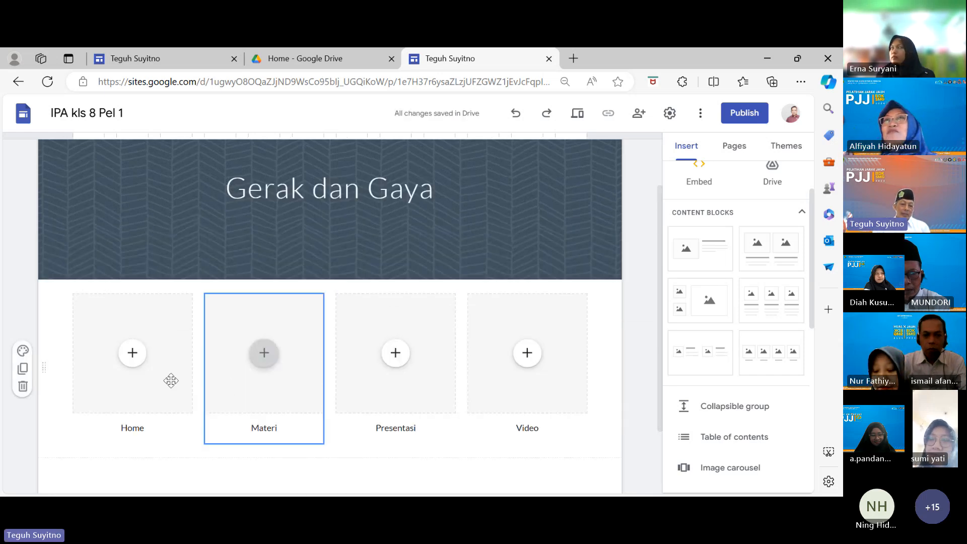
pyautogui.click(132, 393)
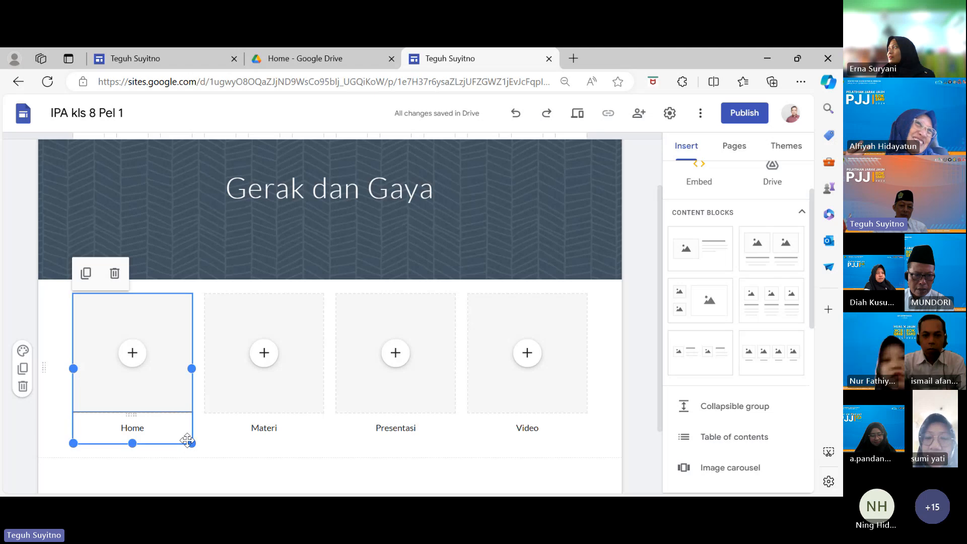
pyautogui.moveTo(192, 443); pyautogui.dragTo(147, 380)
pyautogui.click(270, 394)
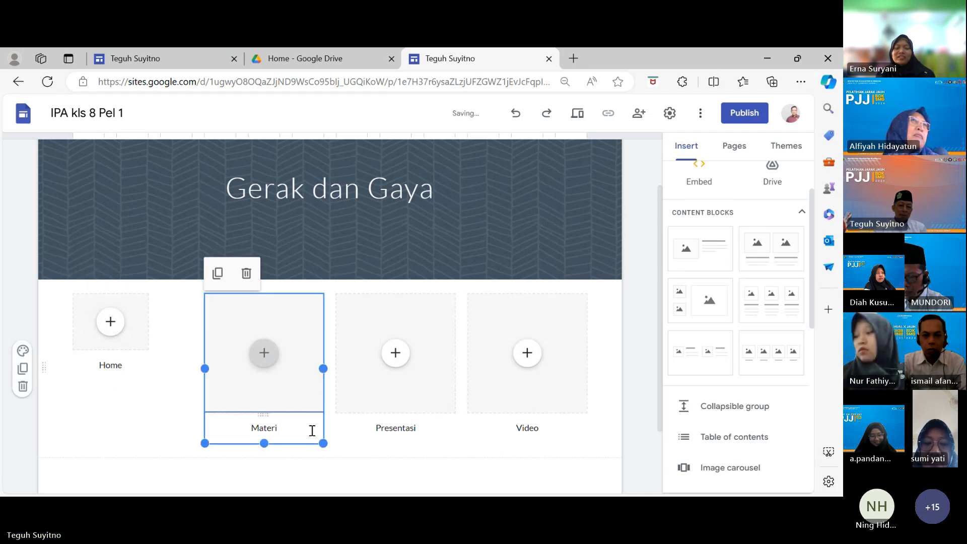
pyautogui.moveTo(323, 442); pyautogui.dragTo(284, 373)
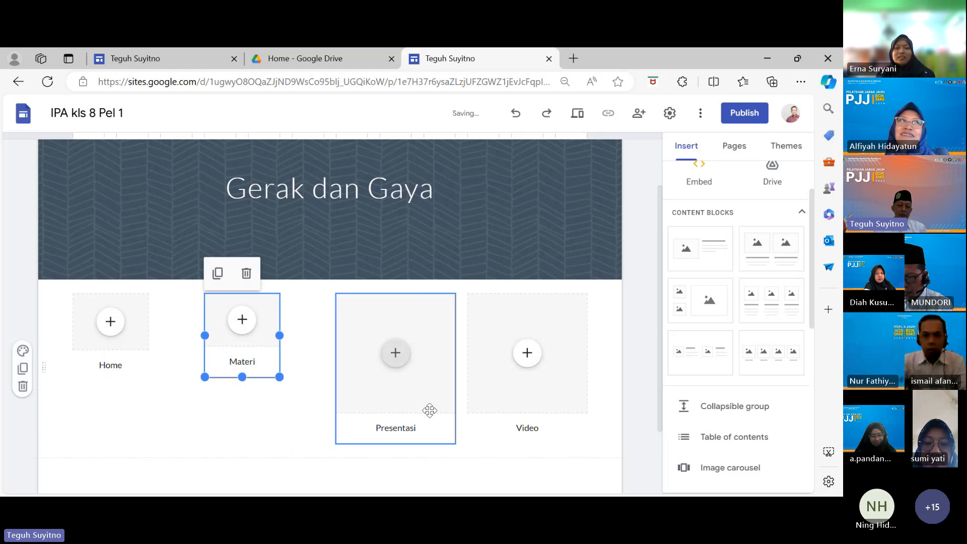
pyautogui.click(428, 403)
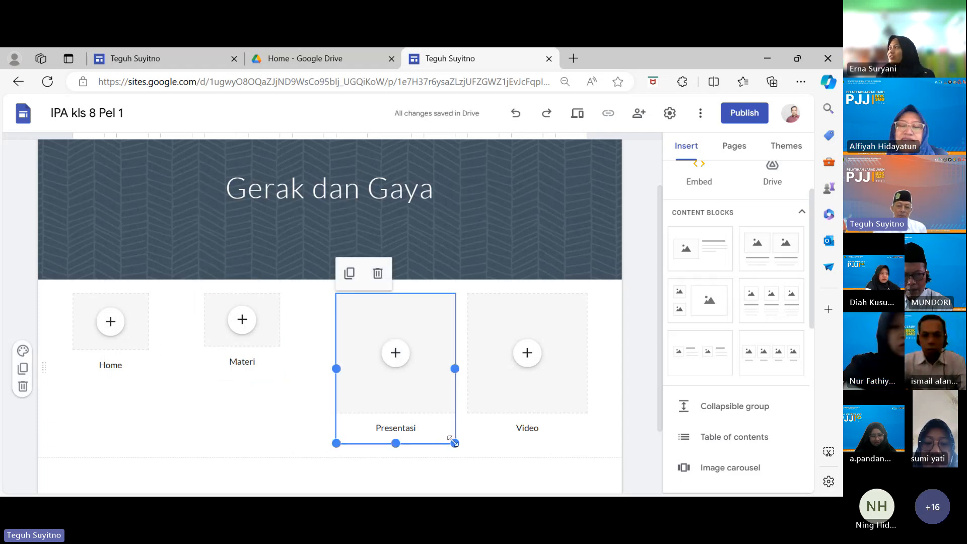
pyautogui.moveTo(451, 441); pyautogui.dragTo(418, 377)
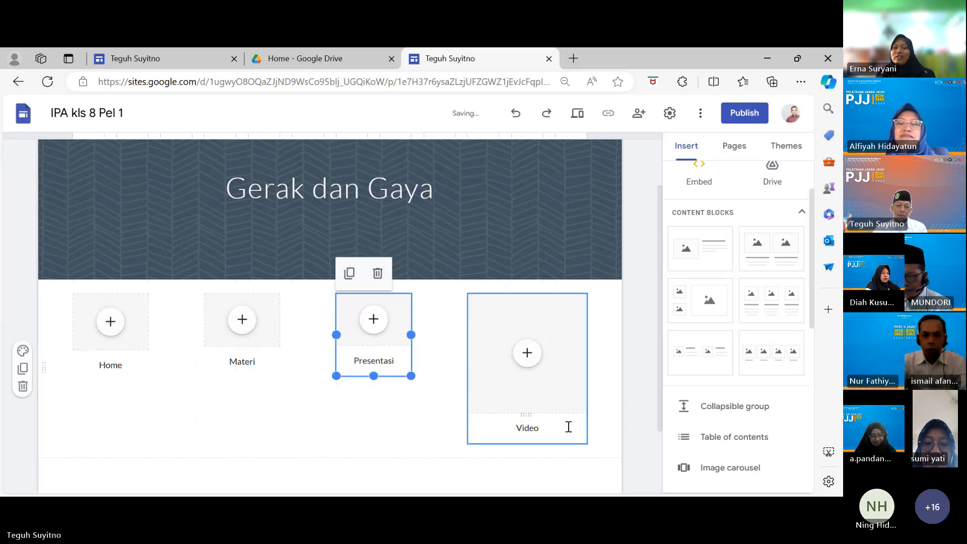
pyautogui.click(554, 397)
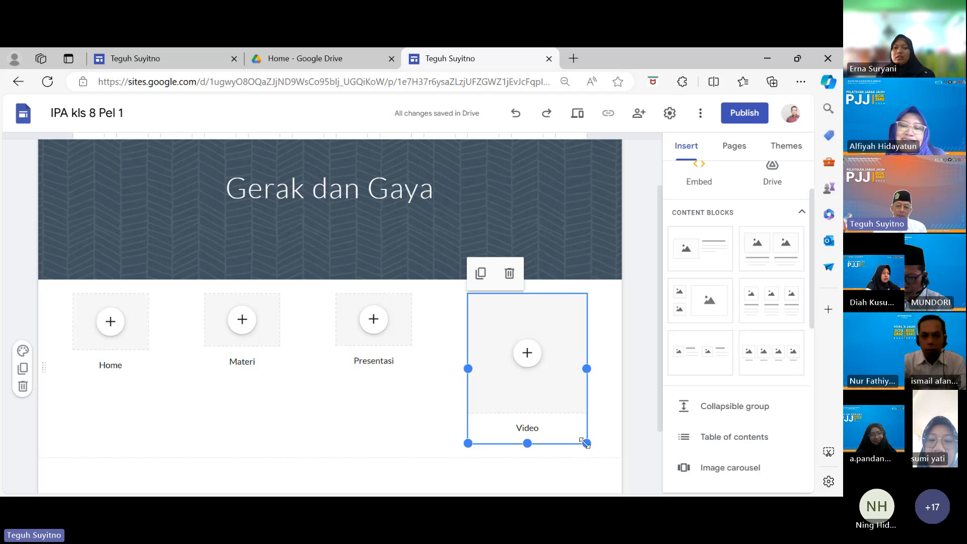
pyautogui.moveTo(585, 442); pyautogui.dragTo(542, 370)
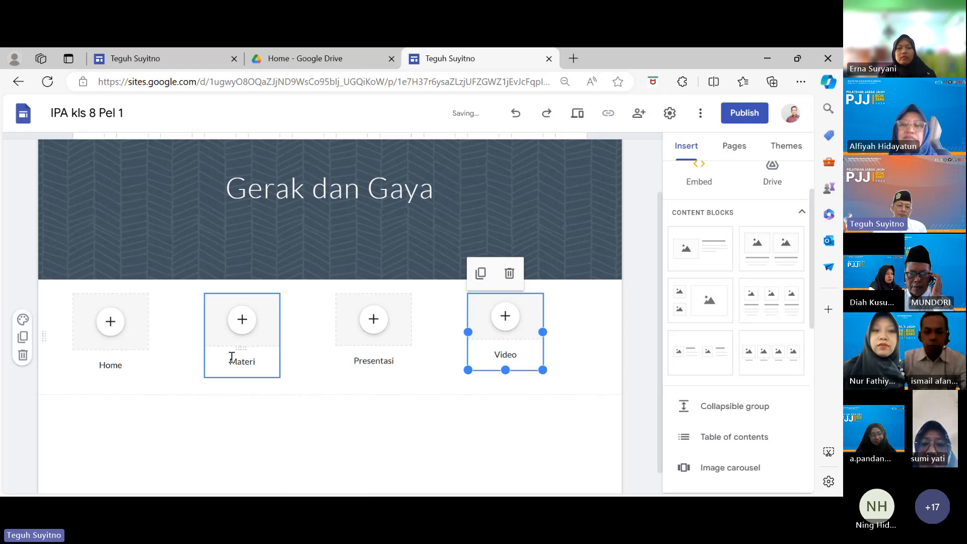
# Step: Move the Materi, Presentasi and Video blocks leftward so they sit directly beside each other after Home
pyautogui.click(213, 333)
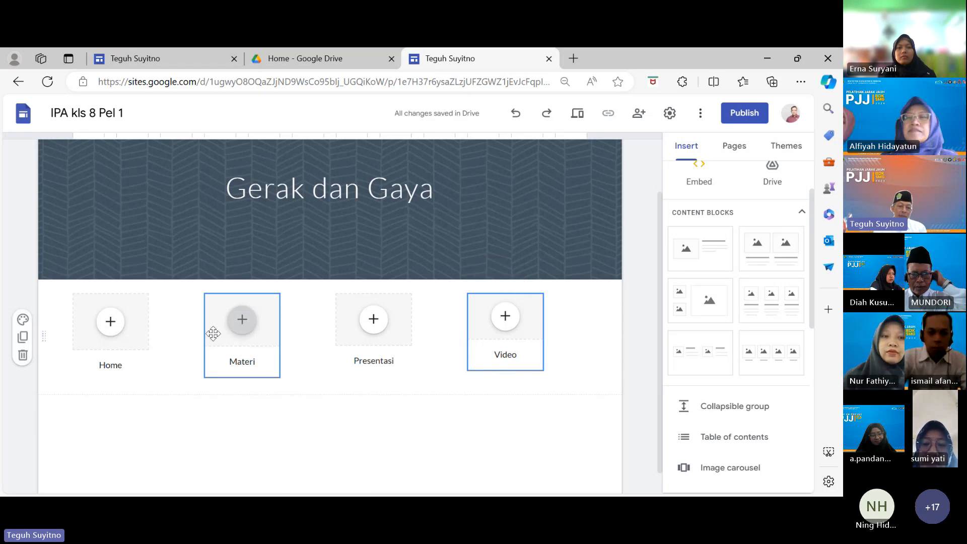
pyautogui.moveTo(213, 333); pyautogui.dragTo(198, 336)
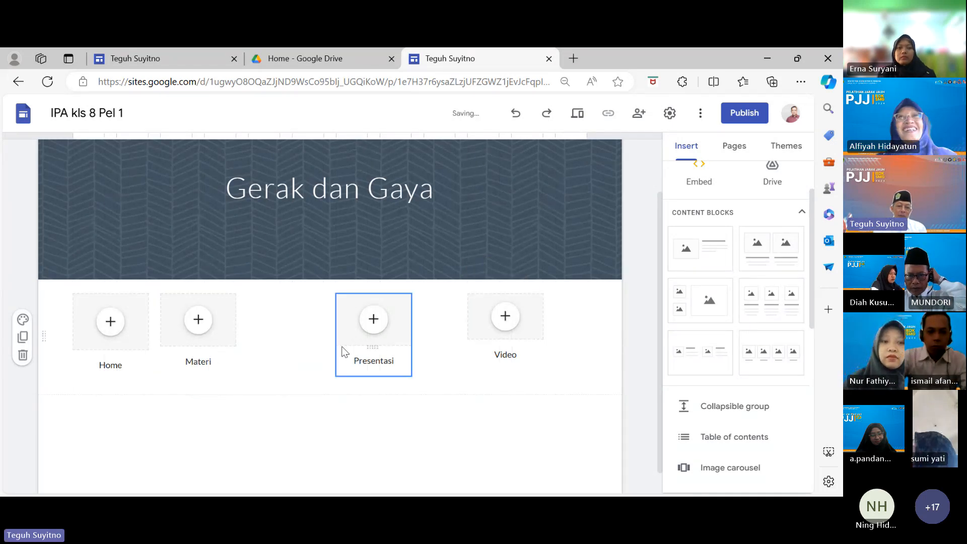
pyautogui.moveTo(343, 351); pyautogui.dragTo(310, 347)
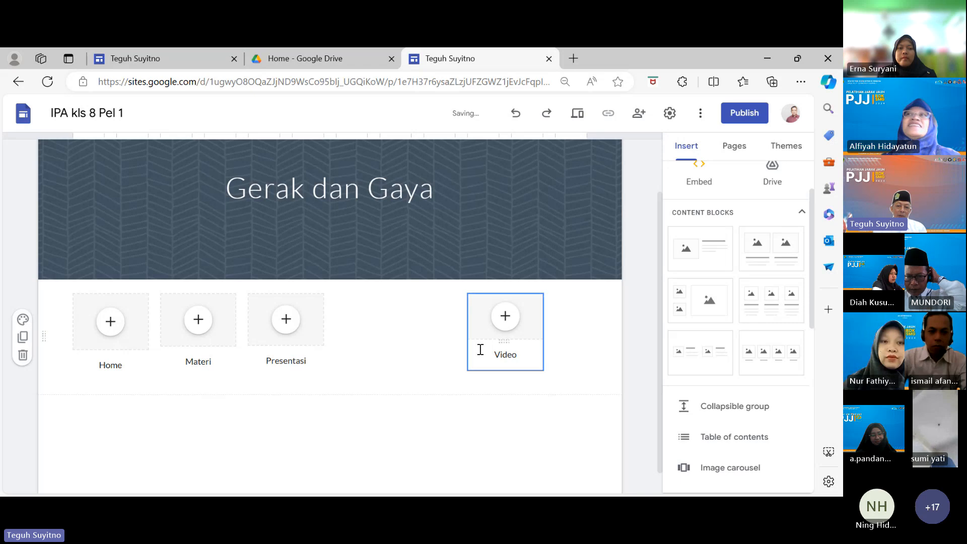
pyautogui.moveTo(477, 334); pyautogui.dragTo(407, 346)
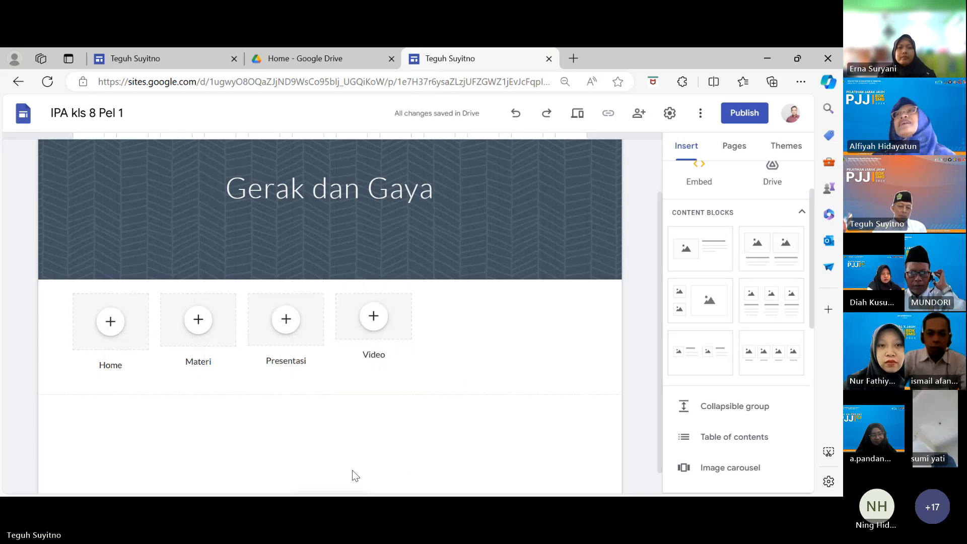
# Step: Insert another four-image content block below the first row and caption its first two placeholders "LKPD" and "Asesmen"
pyautogui.click(776, 363)
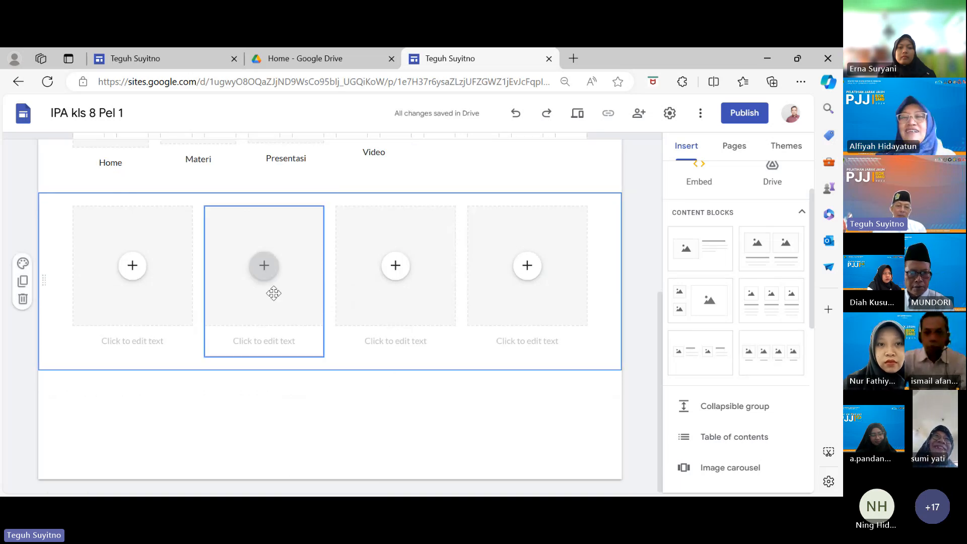
pyautogui.click(118, 343)
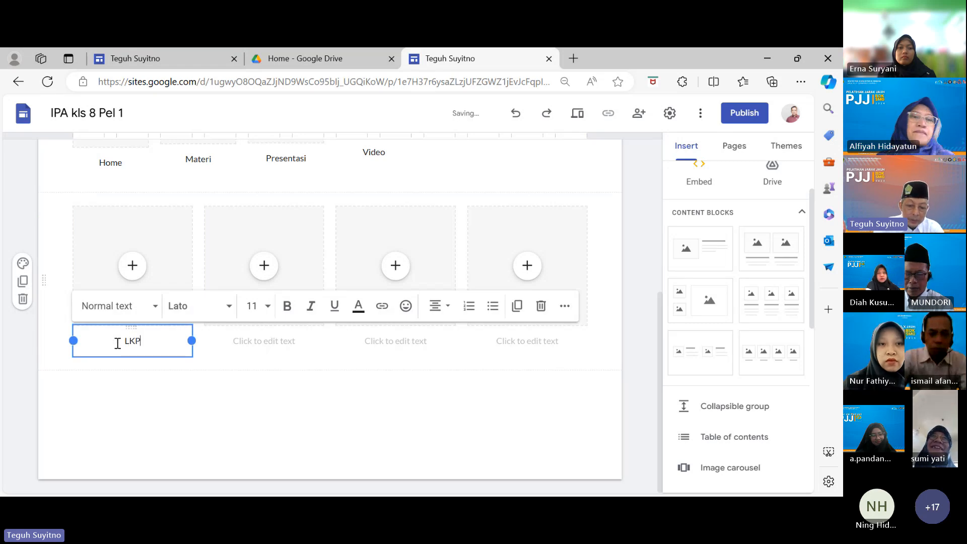
pyautogui.click(257, 344)
pyautogui.write('As')
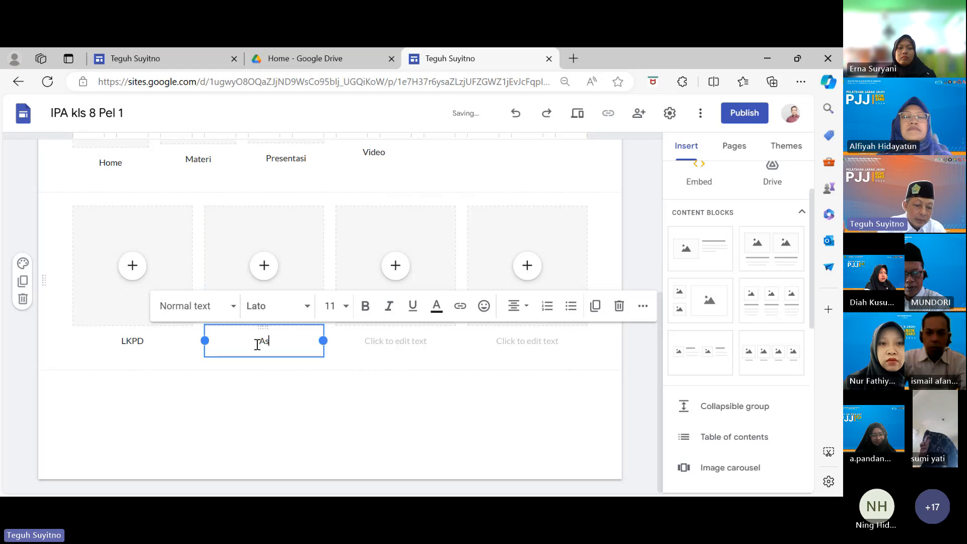
pyautogui.write('esme')
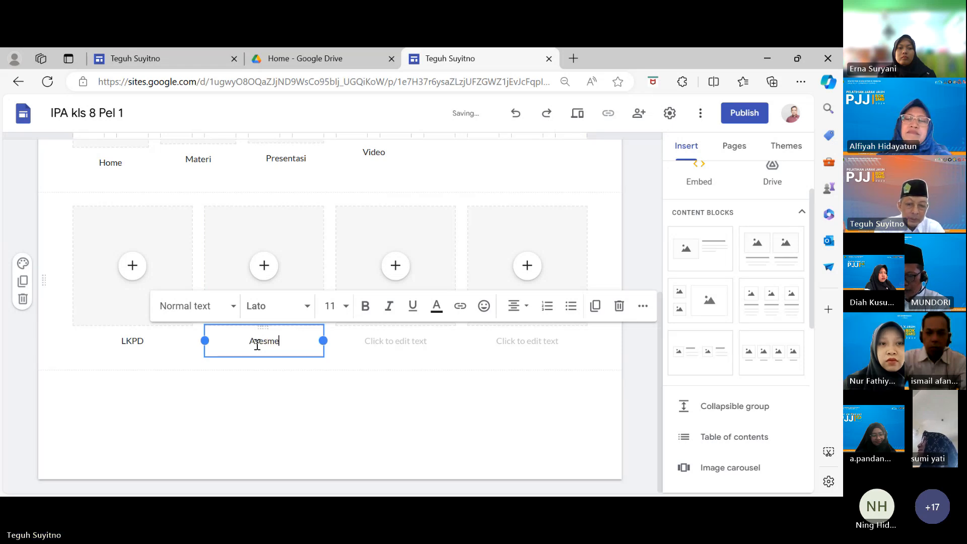
pyautogui.write('n')
pyautogui.click(260, 401)
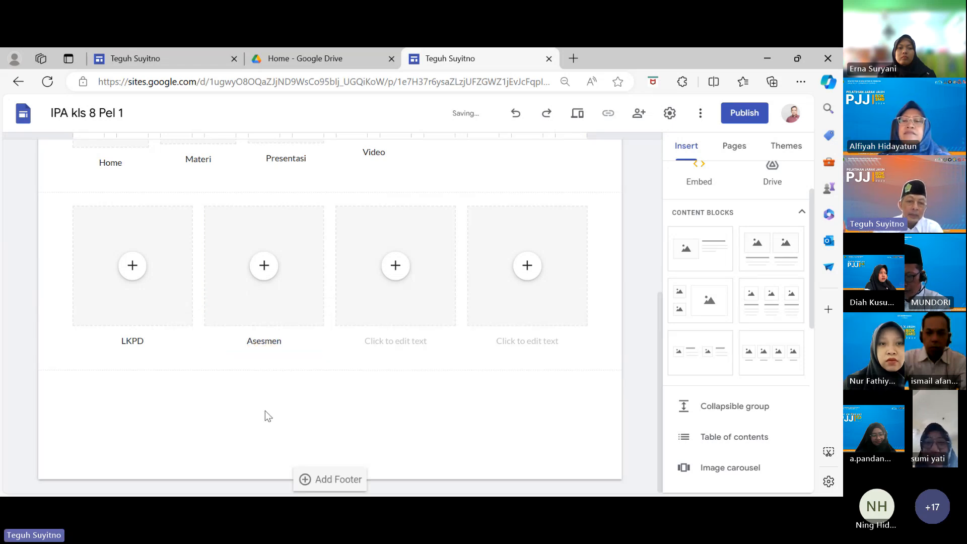
# Step: Delete the two uncaptioned image blocks from the second row
pyautogui.scroll(1, 265, 410)
pyautogui.scroll(2, 293, 414)
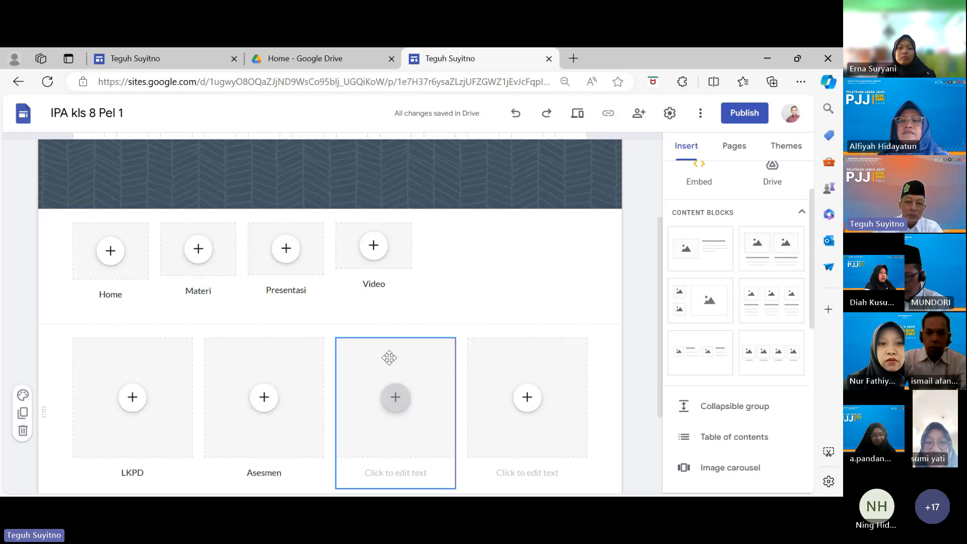
pyautogui.click(422, 383)
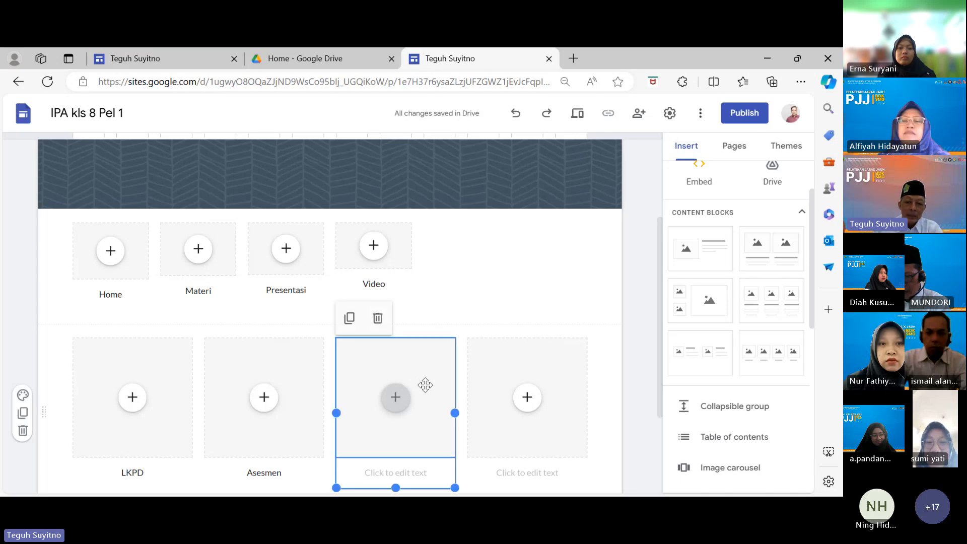
pyautogui.click(377, 318)
pyautogui.click(538, 355)
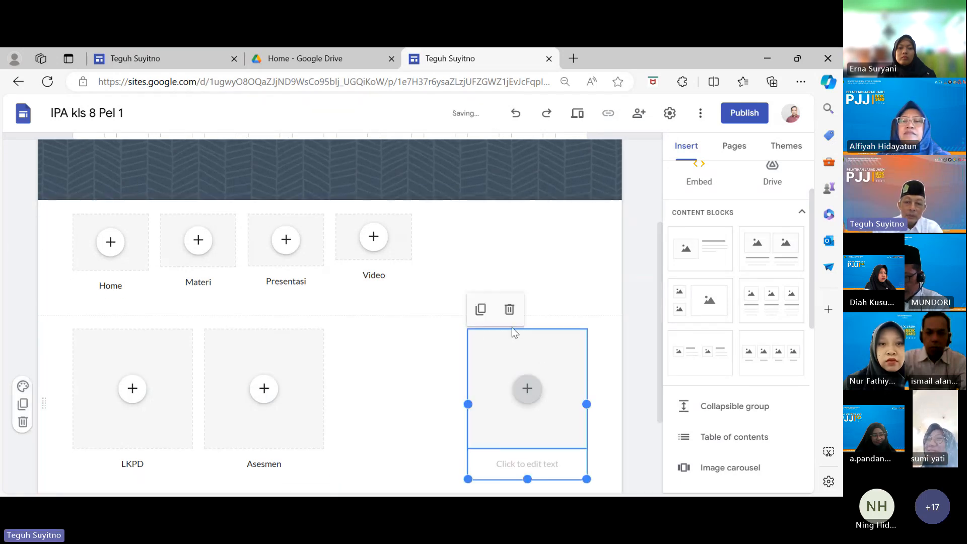
pyautogui.click(508, 311)
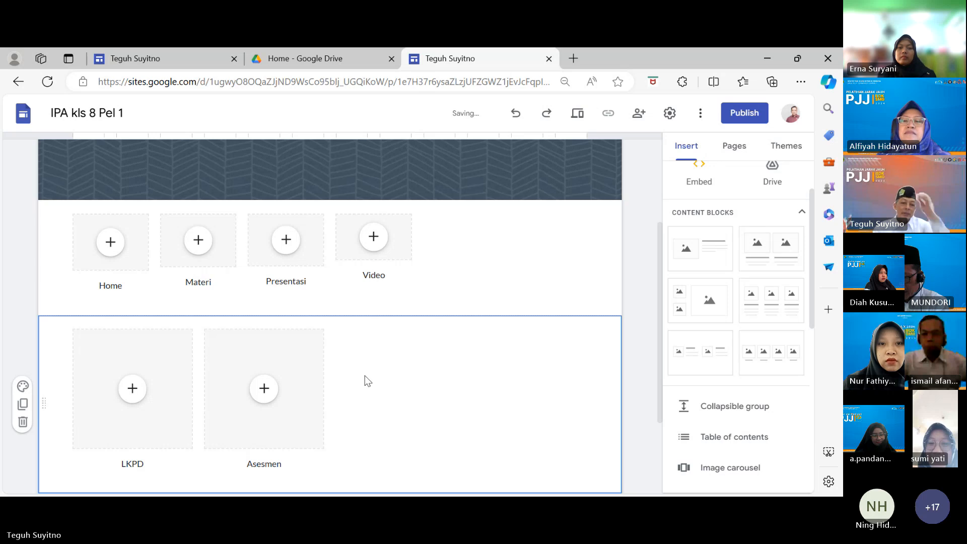
# Step: Shrink the LKPD and Asesmen blocks to match the first row's width and move them into that row after Video, LKPD before Asesmen
pyautogui.scroll(-1, 364, 376)
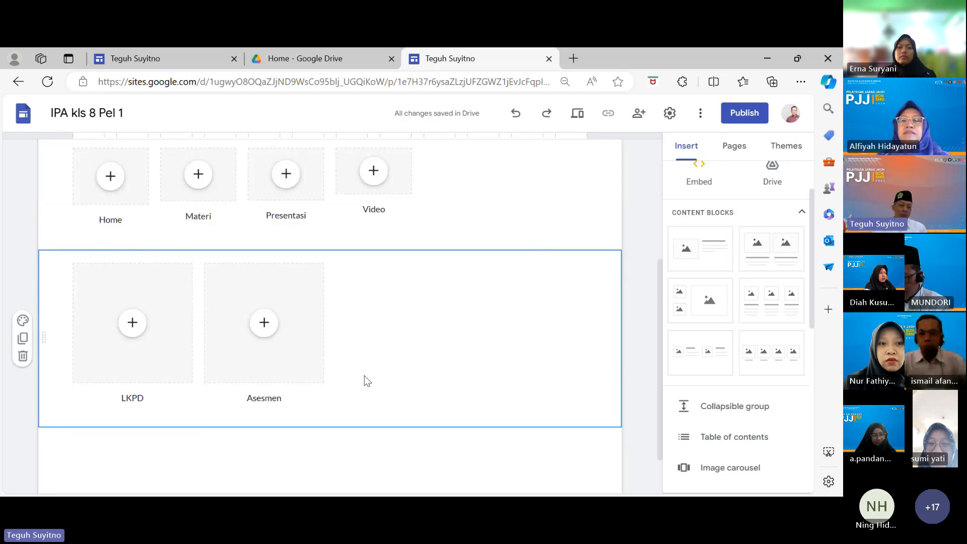
pyautogui.scroll(1, 364, 376)
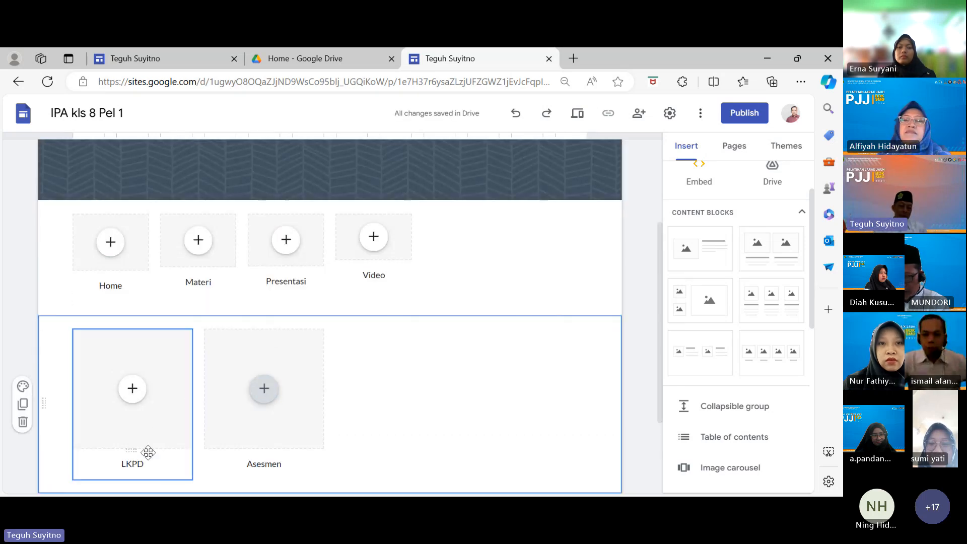
pyautogui.click(160, 424)
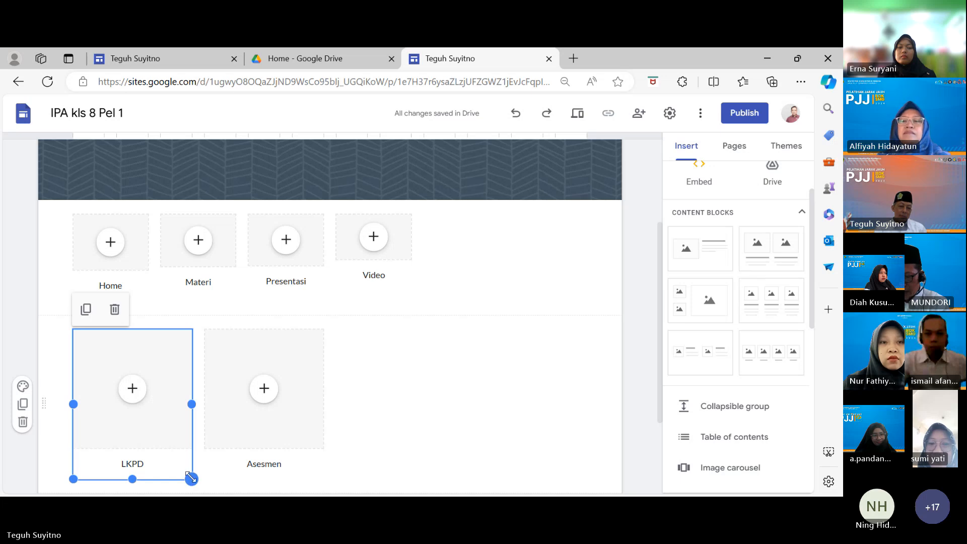
pyautogui.moveTo(192, 479); pyautogui.dragTo(162, 410)
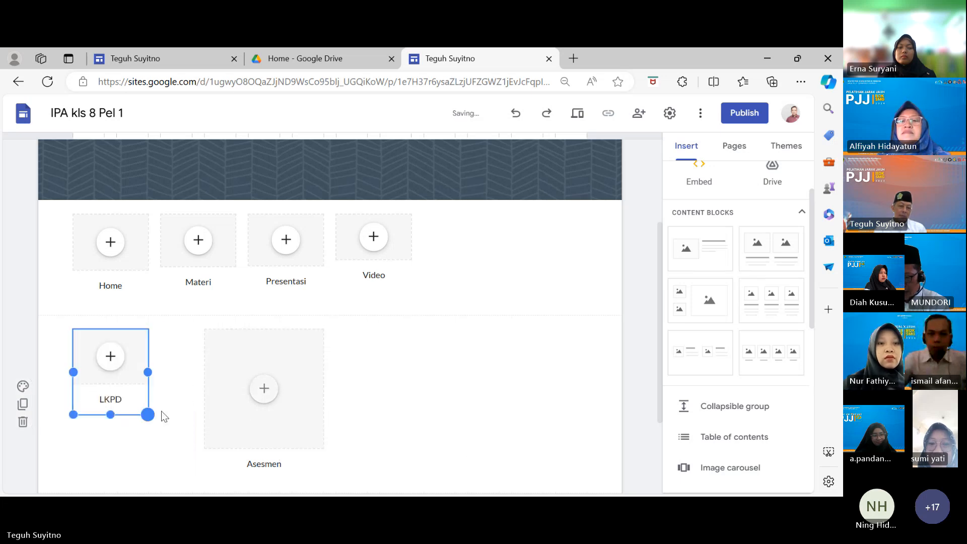
pyautogui.click(306, 443)
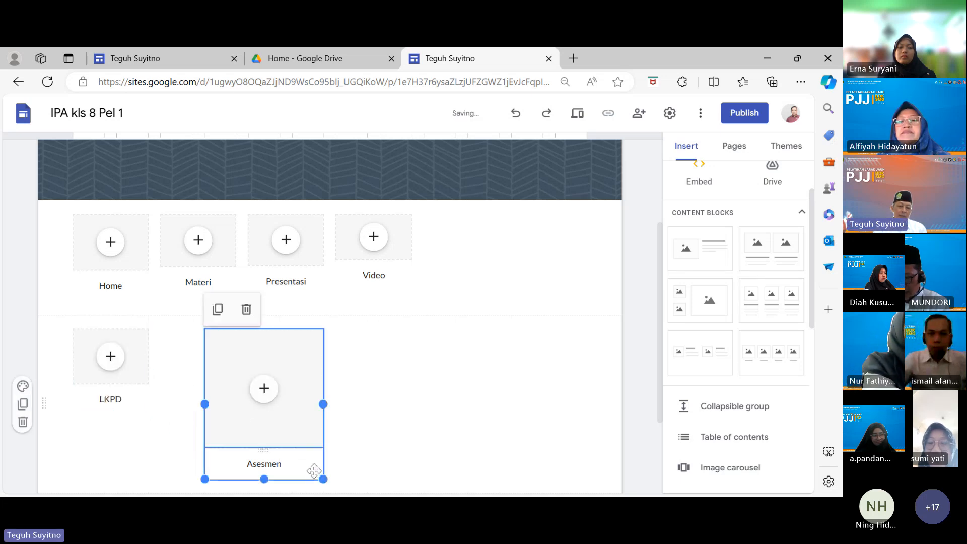
pyautogui.moveTo(321, 477); pyautogui.dragTo(272, 419)
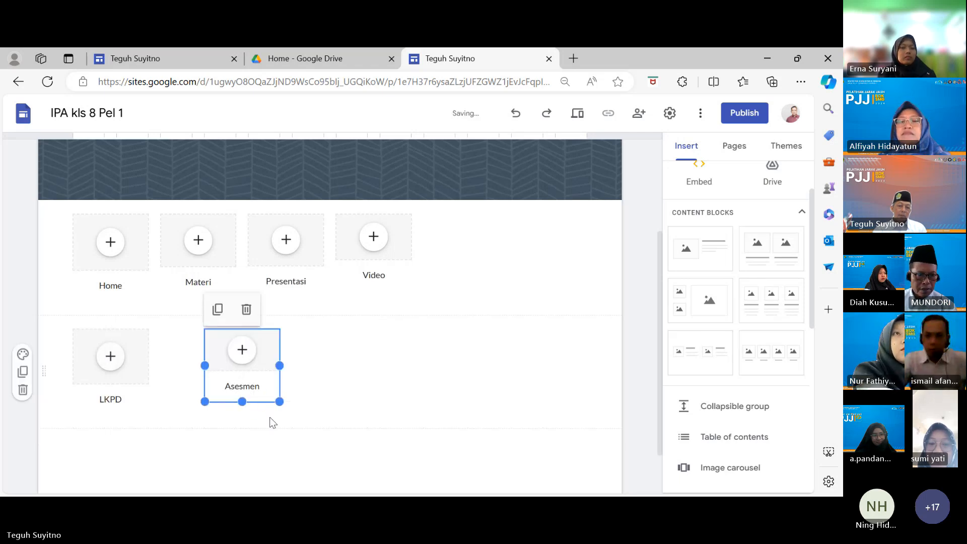
pyautogui.moveTo(242, 357); pyautogui.dragTo(500, 285)
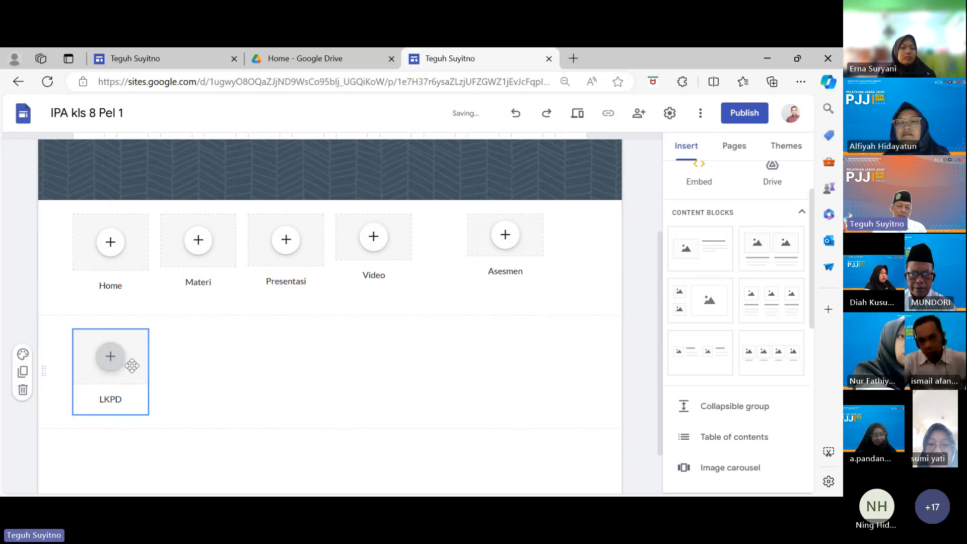
pyautogui.moveTo(130, 365); pyautogui.dragTo(422, 246)
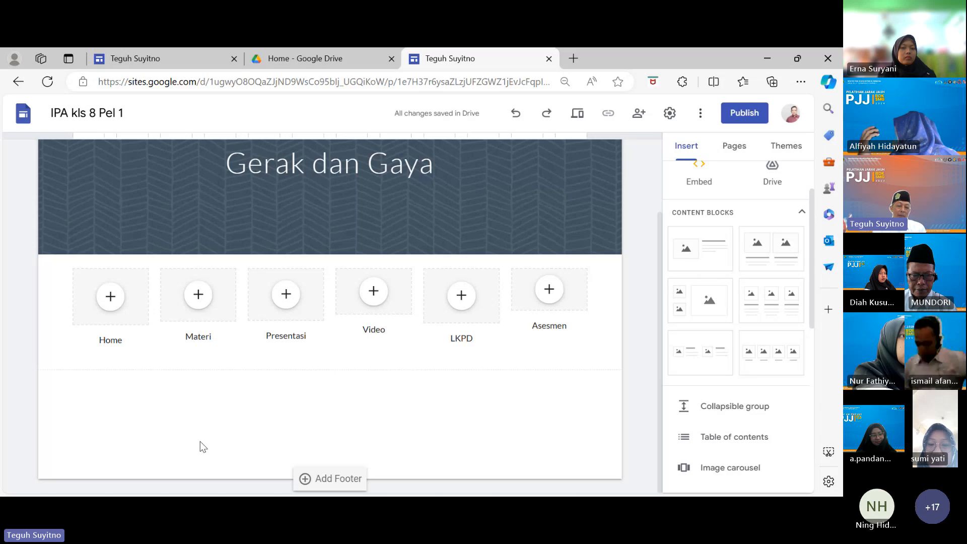
# Step: Review the Materi, Presentasi, Video, LKPD and Asesmen pages through the site navigation and return to the Home page
pyautogui.scroll(1, 241, 408)
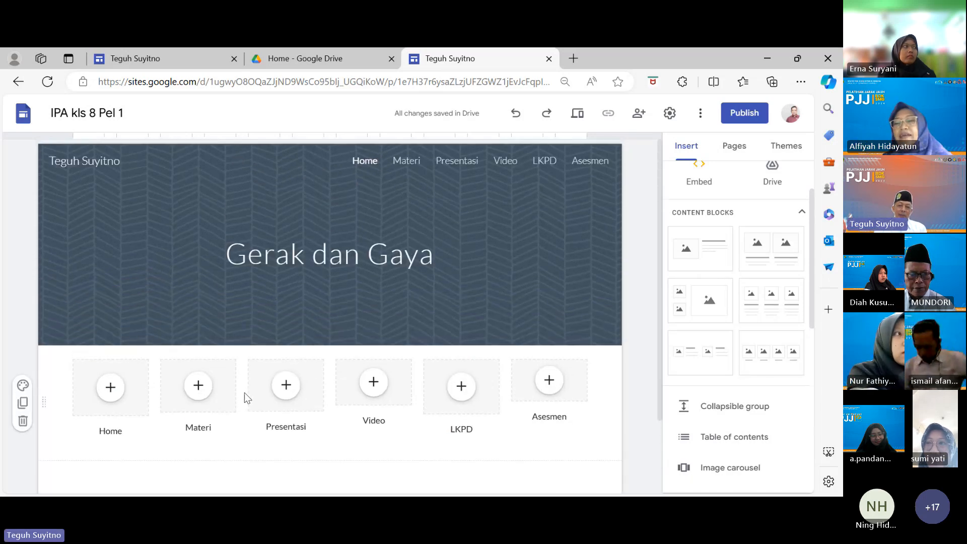
pyautogui.scroll(-2, 244, 392)
pyautogui.scroll(3, 282, 302)
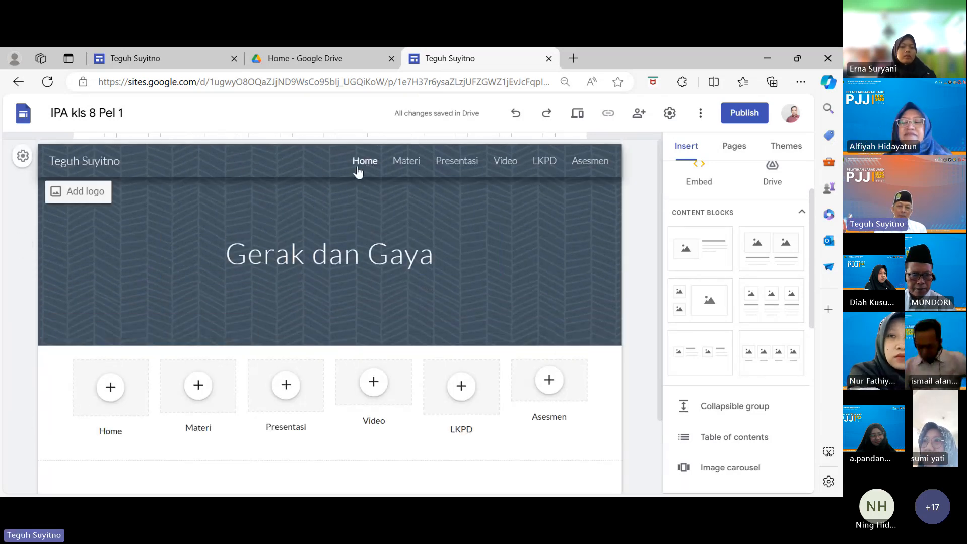
pyautogui.click(410, 163)
pyautogui.click(454, 163)
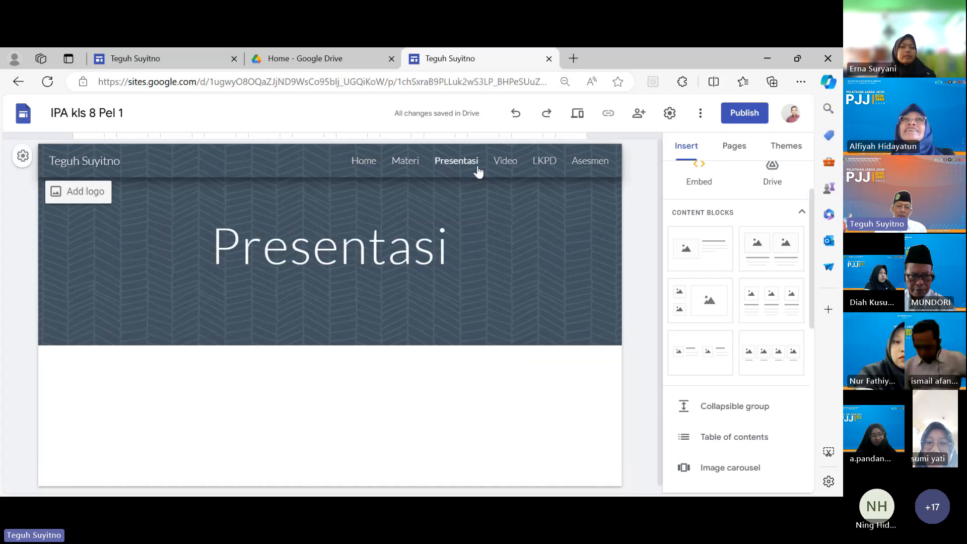
pyautogui.click(510, 171)
pyautogui.click(545, 162)
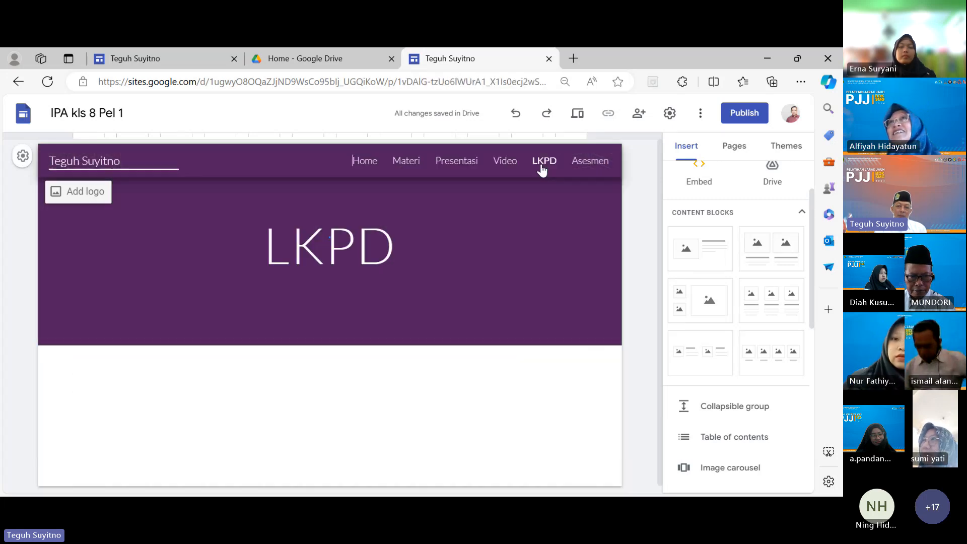
pyautogui.click(580, 170)
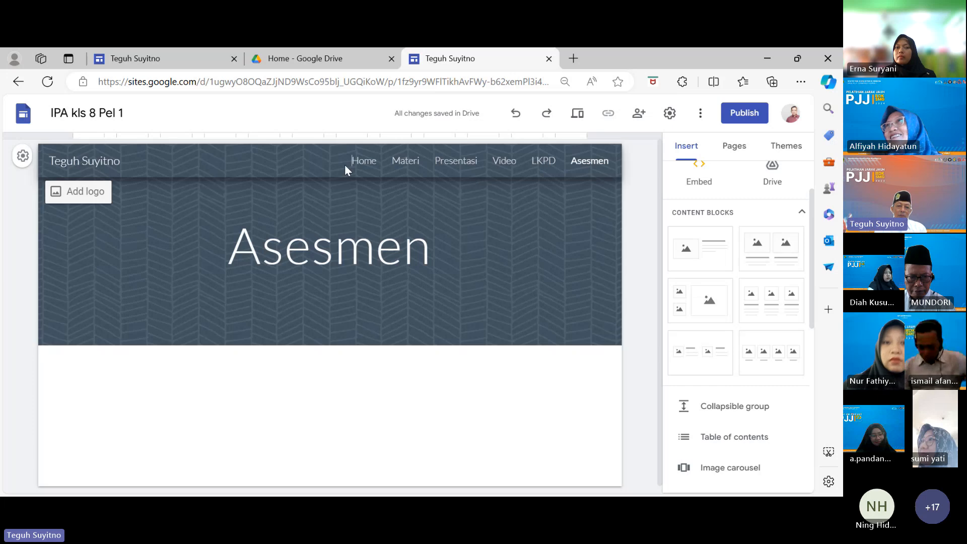
pyautogui.click(358, 162)
# Step: Upload "1. Home.JPG" into the Home placeholder and "Materi.JPG" into the Materi placeholder from the Logo folder
pyautogui.scroll(-2, 330, 372)
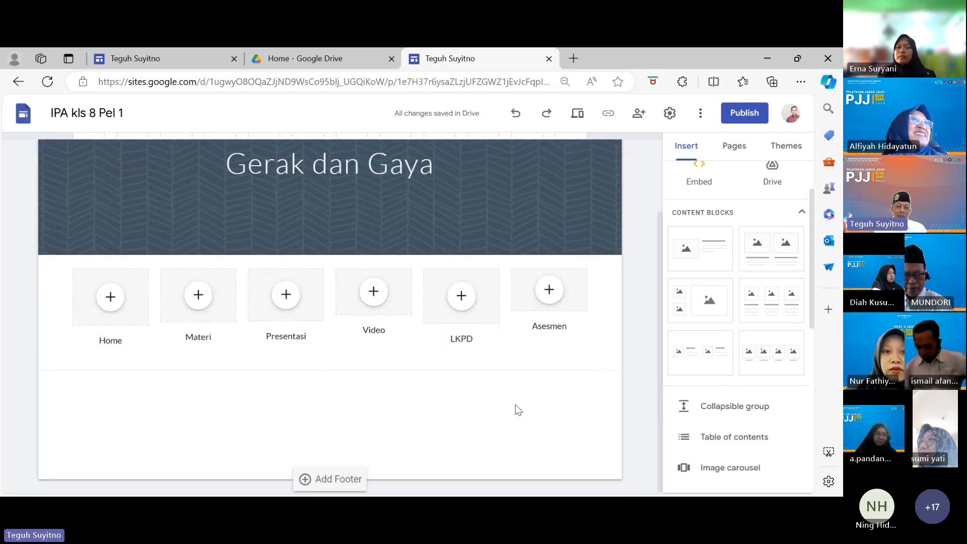
pyautogui.click(111, 298)
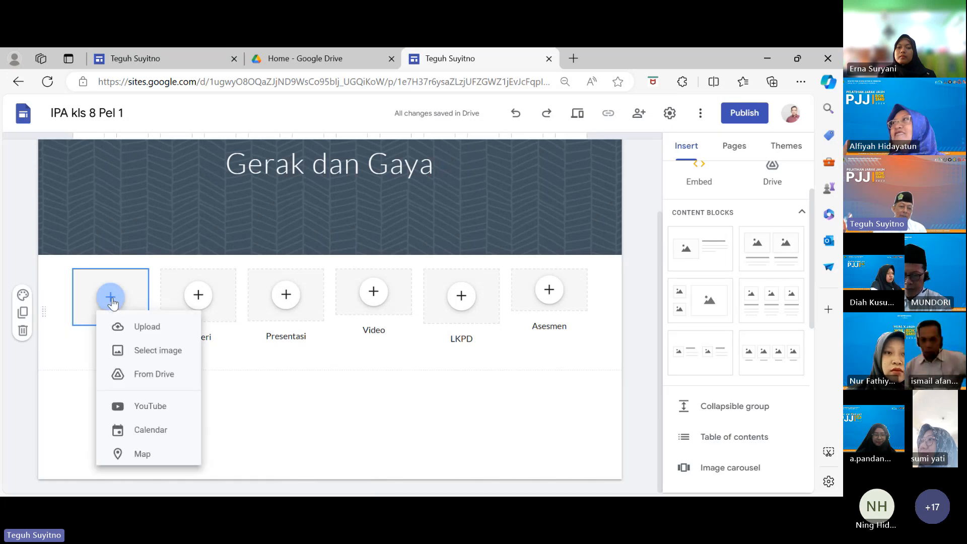
pyautogui.click(144, 333)
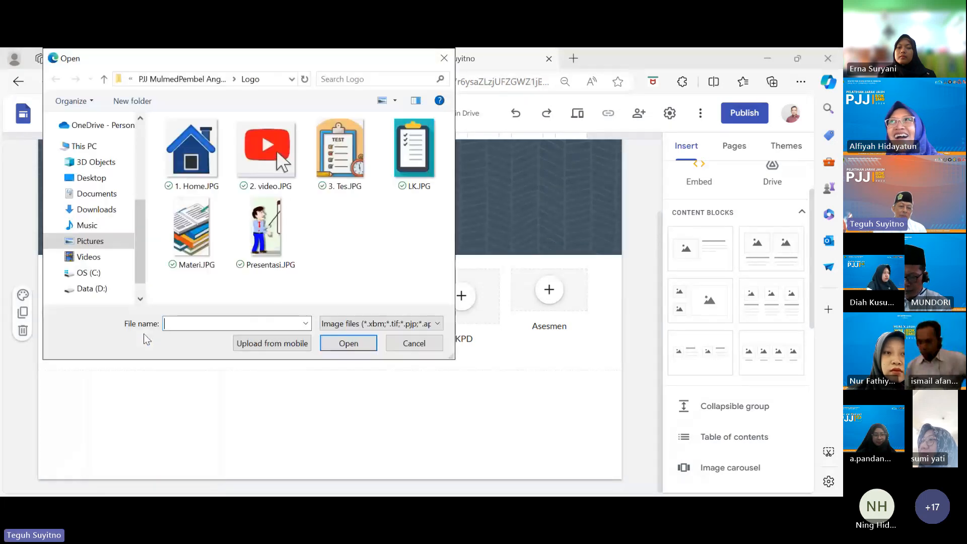
pyautogui.click(206, 166)
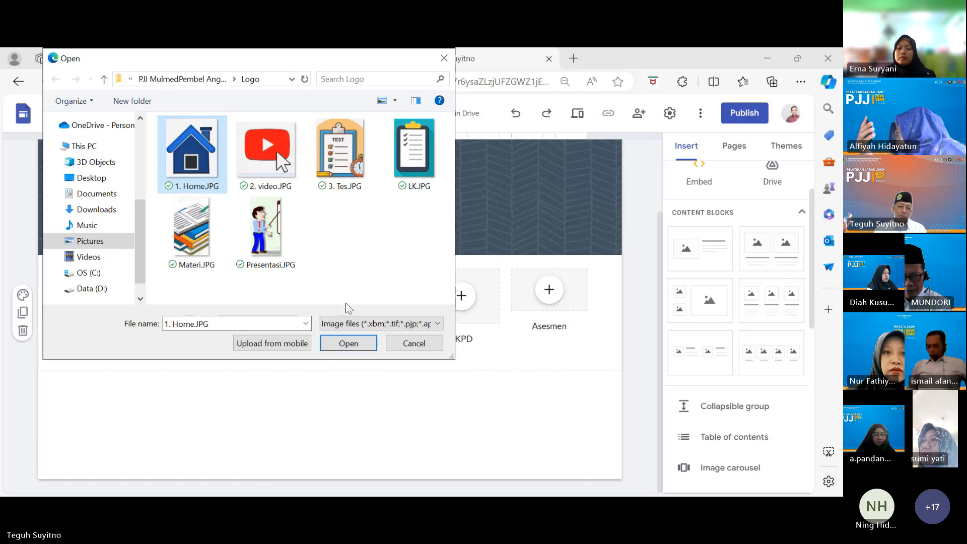
pyautogui.click(327, 346)
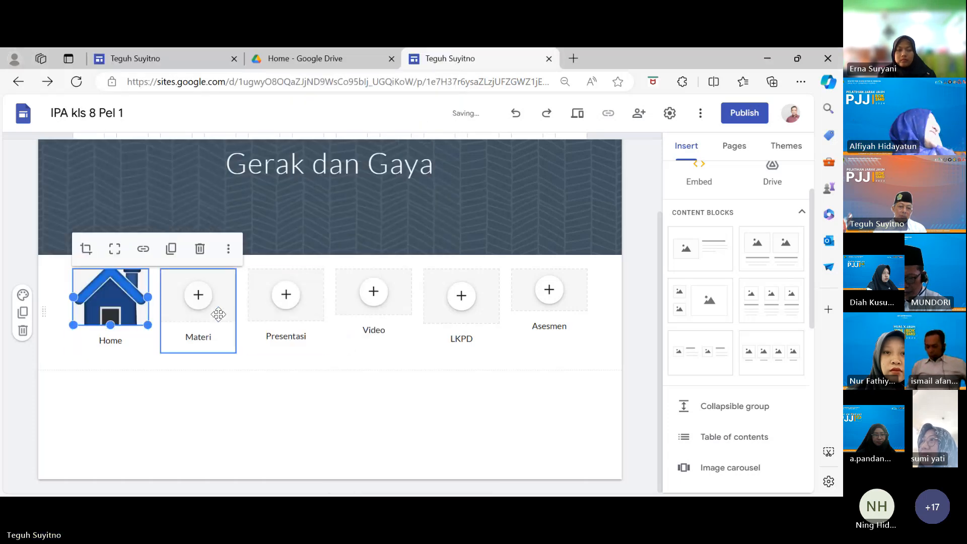
pyautogui.click(196, 296)
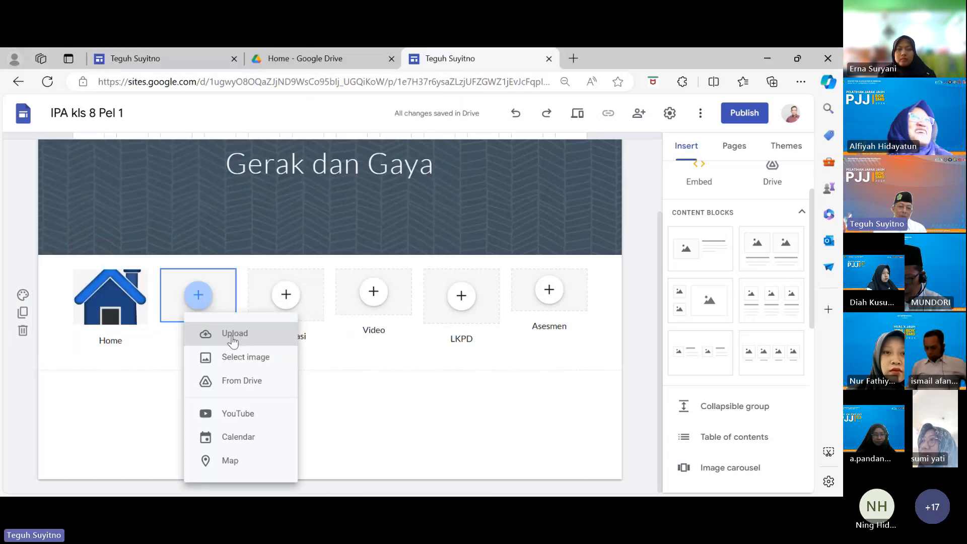
pyautogui.click(236, 334)
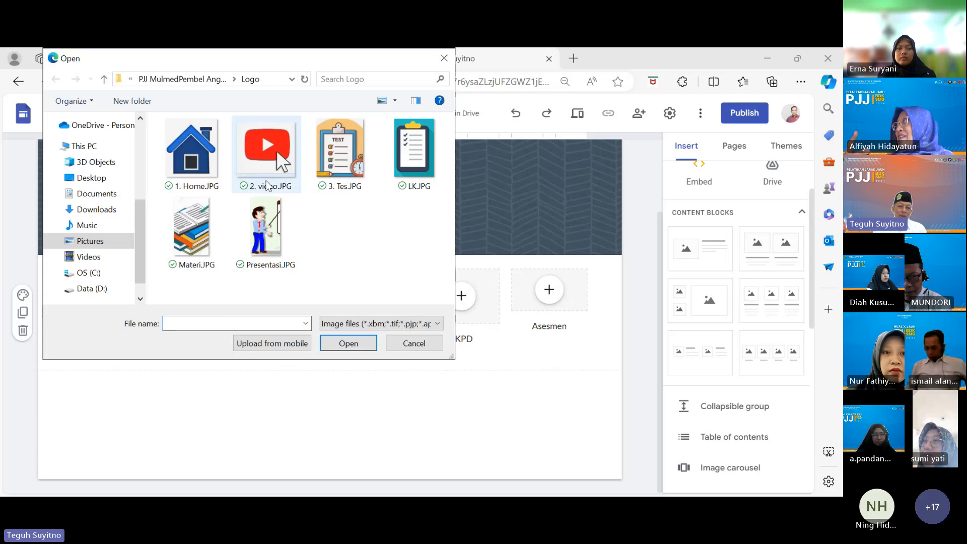
pyautogui.click(186, 244)
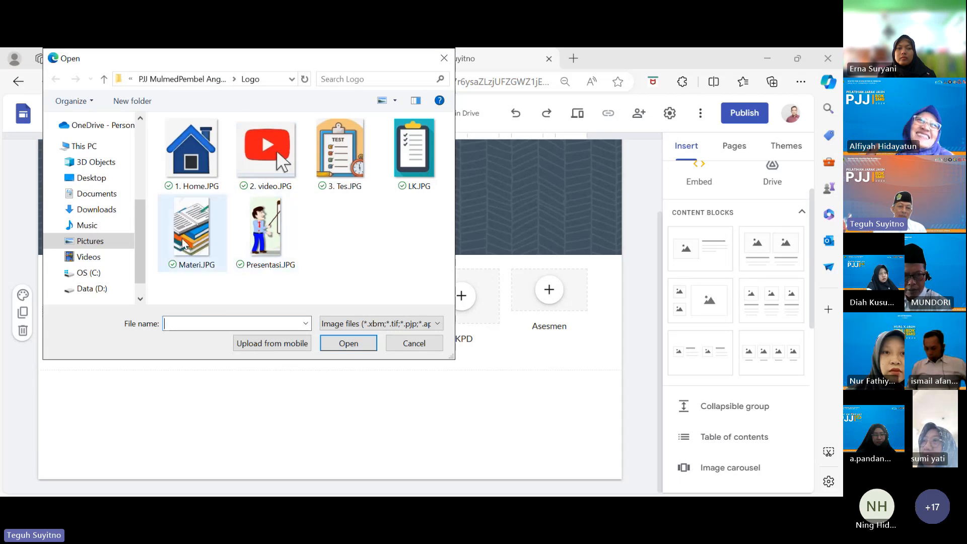
pyautogui.click(347, 343)
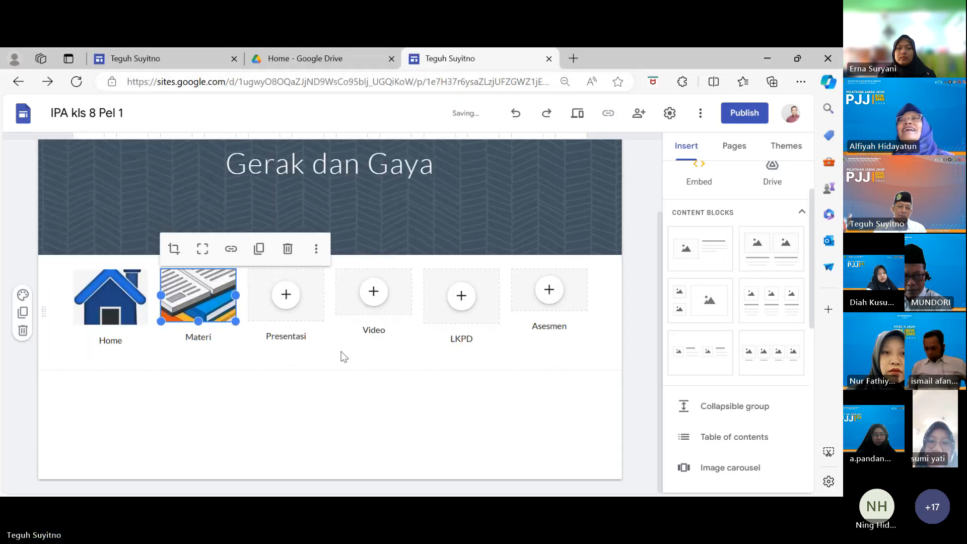
# Step: Upload "Presentasi.JPG" into the Presentasi placeholder and "2. video.JPG" into the Video placeholder
pyautogui.click(289, 299)
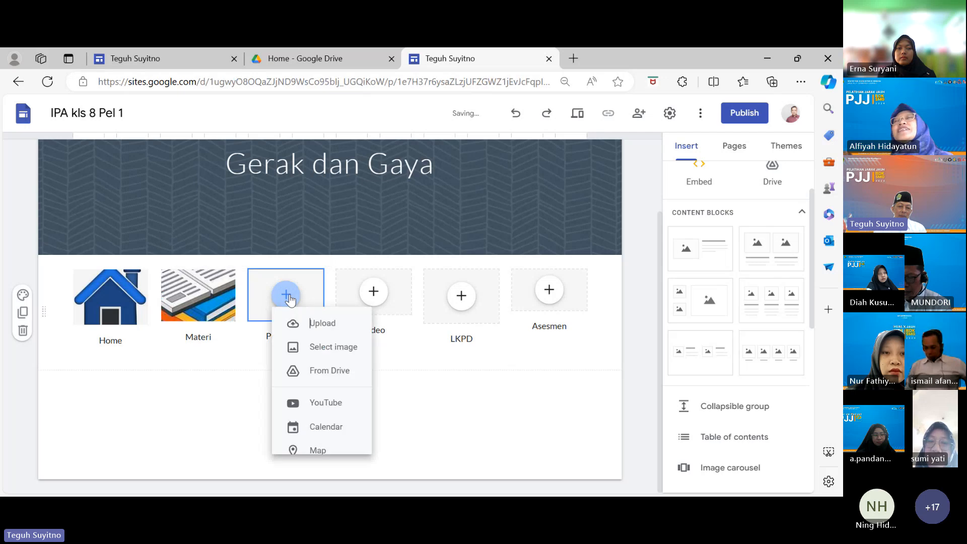
pyautogui.click(324, 335)
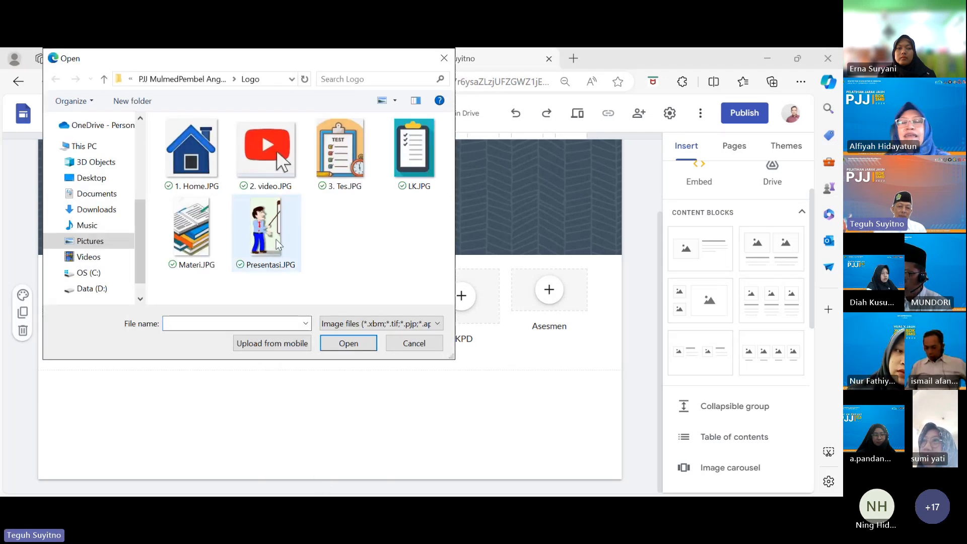
pyautogui.click(290, 245)
pyautogui.click(347, 344)
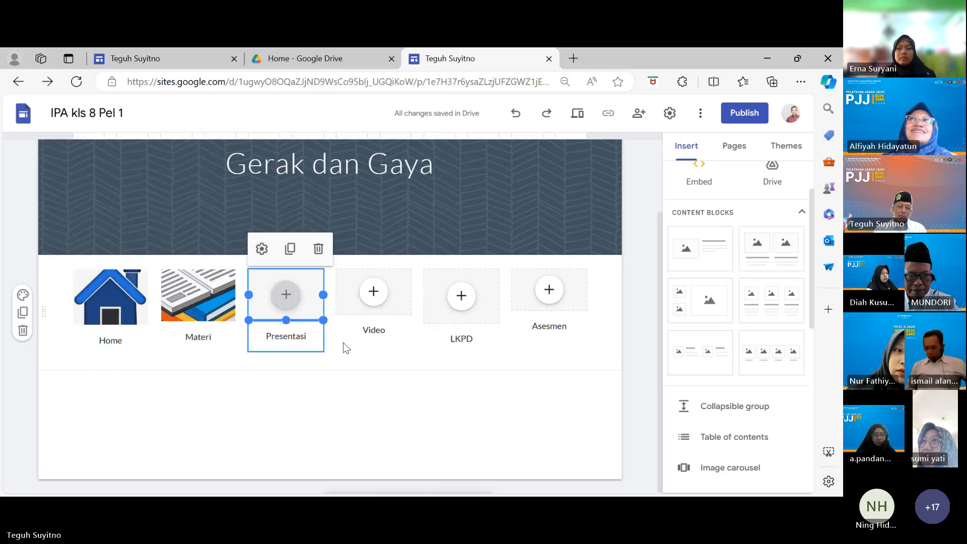
pyautogui.click(373, 291)
pyautogui.click(405, 331)
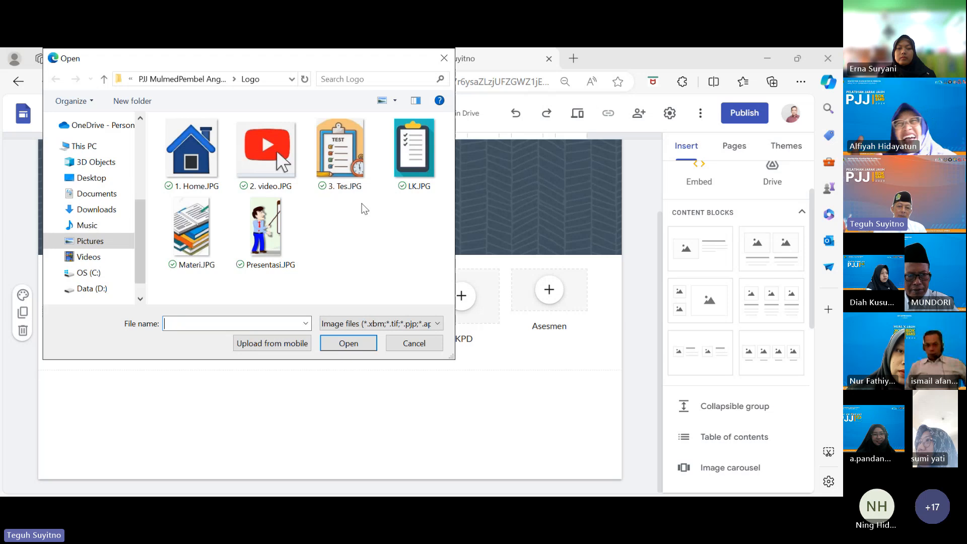
pyautogui.click(266, 148)
pyautogui.click(348, 343)
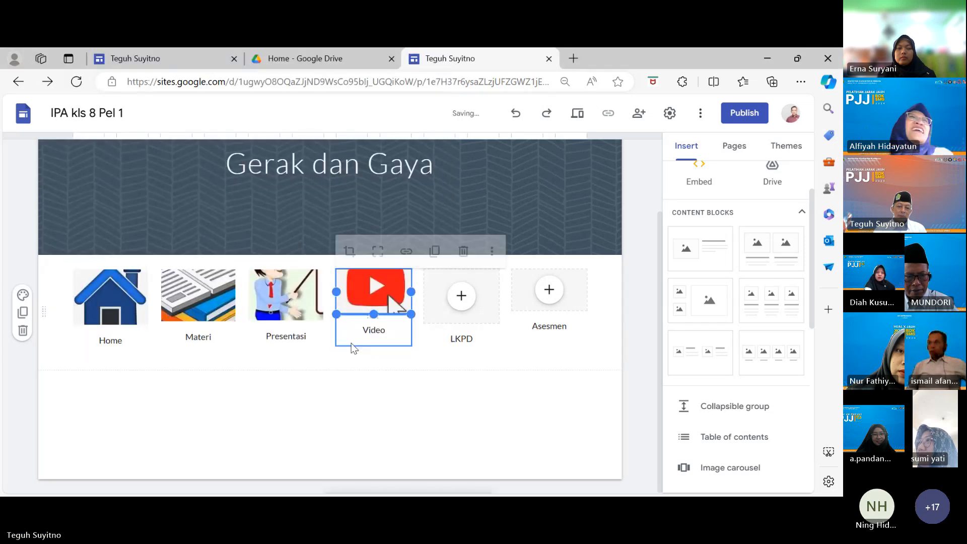
# Step: Upload "LK.JPG" into the LKPD placeholder and "3. Tes.JPG" into the Asesmen placeholder
pyautogui.click(461, 296)
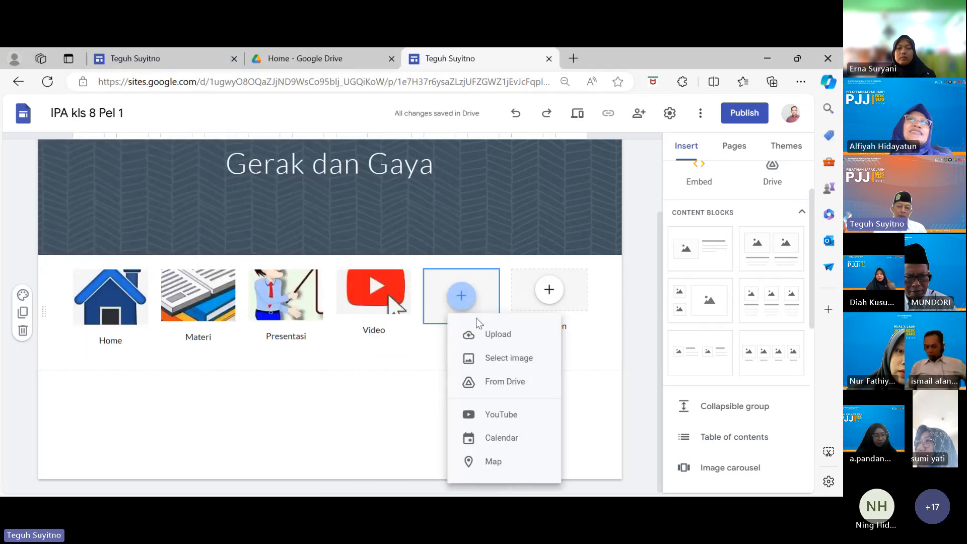
pyautogui.click(494, 331)
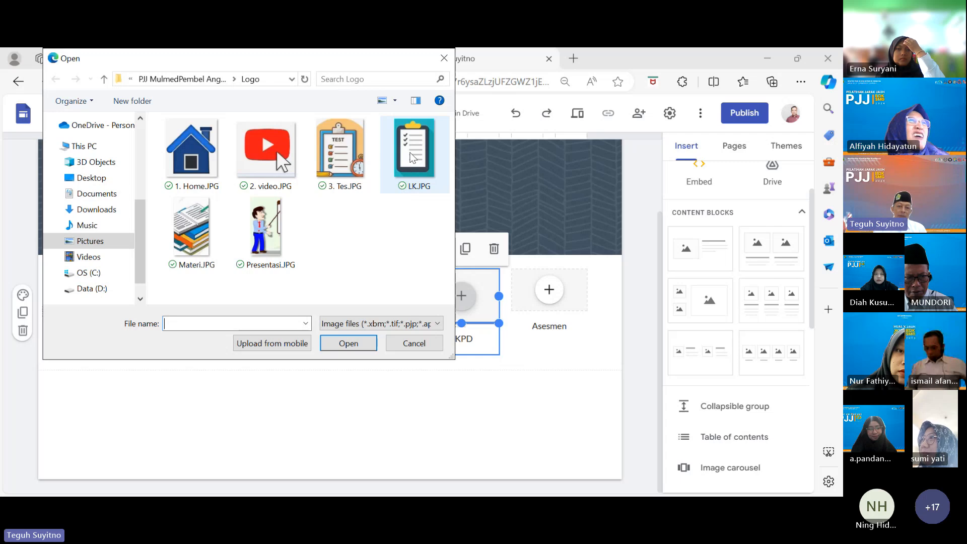
pyautogui.click(413, 164)
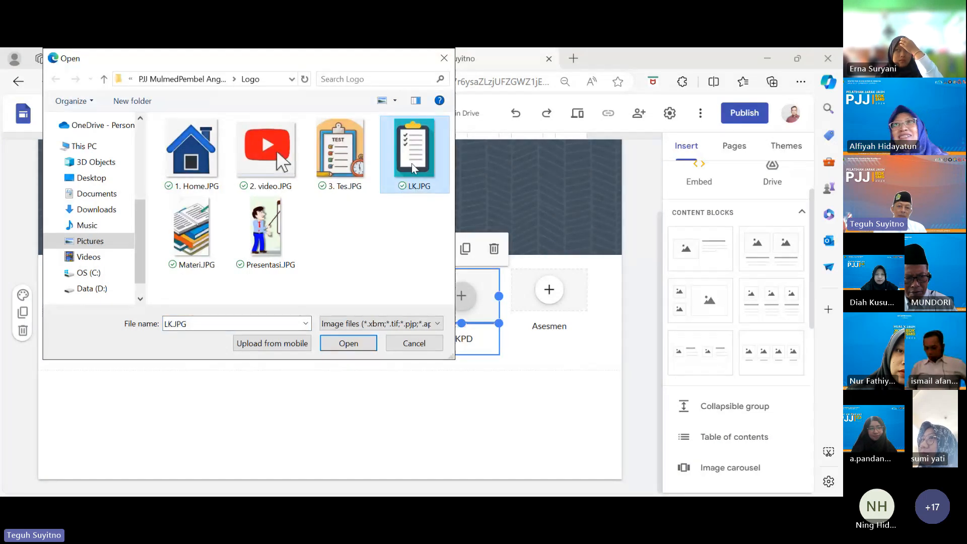
pyautogui.click(355, 345)
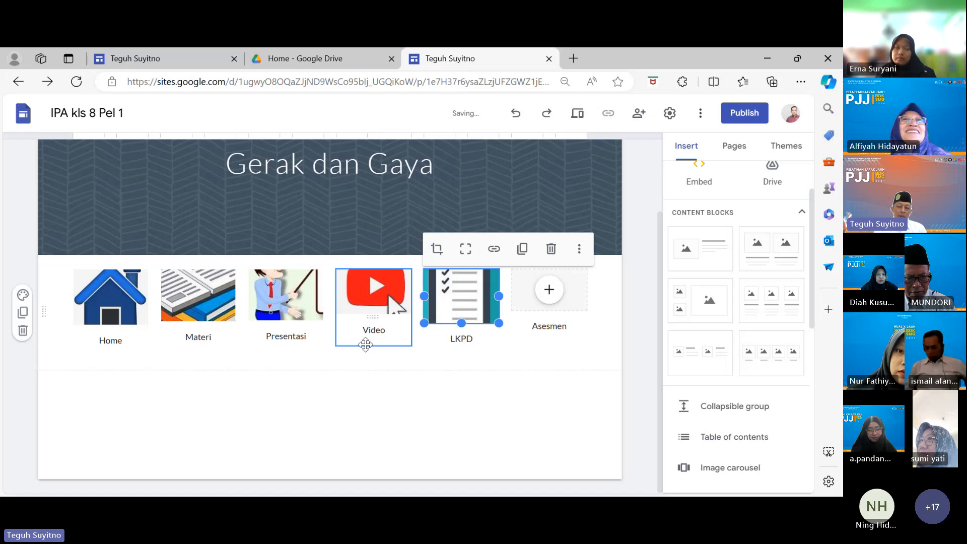
pyautogui.click(550, 290)
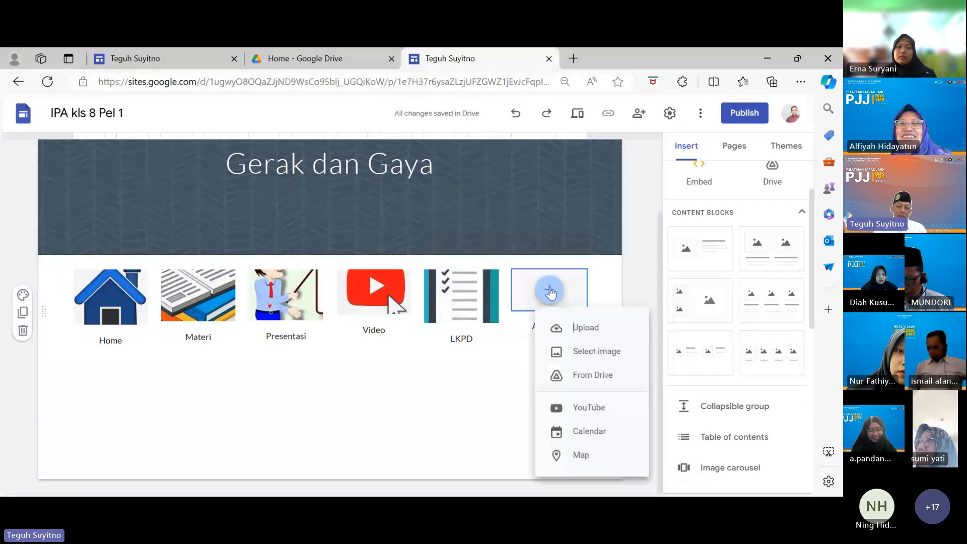
pyautogui.click(577, 327)
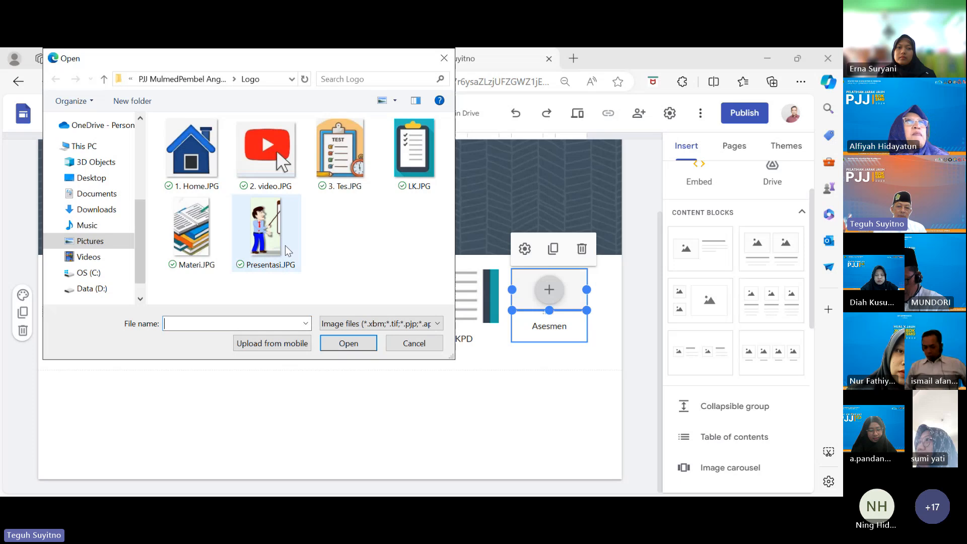
pyautogui.click(341, 151)
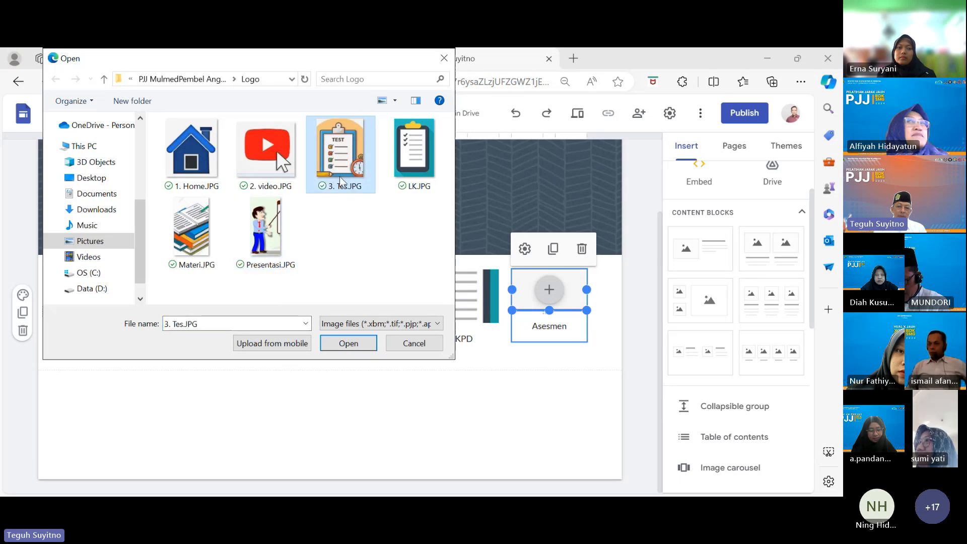
pyautogui.click(354, 346)
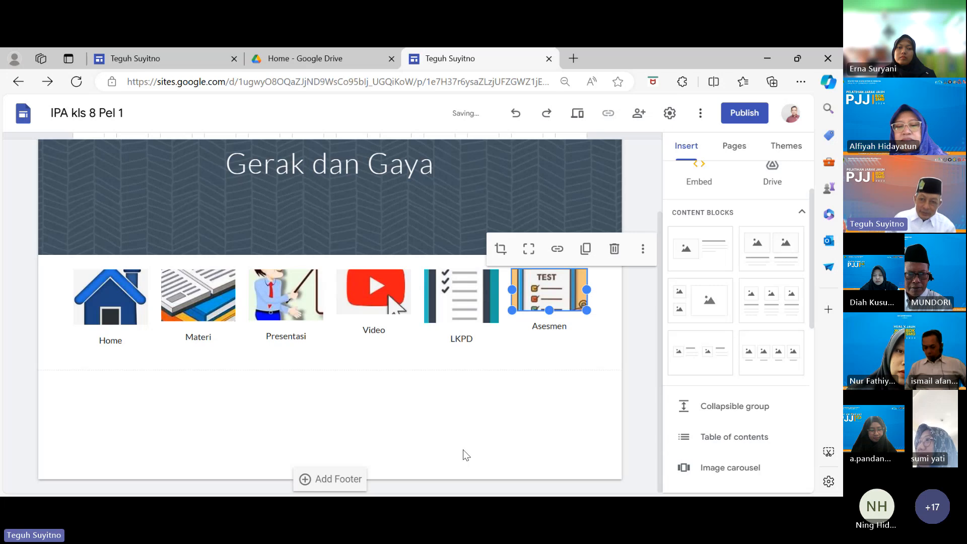
# Step: Increase the height of the Home and Materi images so that each whole icon shows above its caption
pyautogui.click(107, 310)
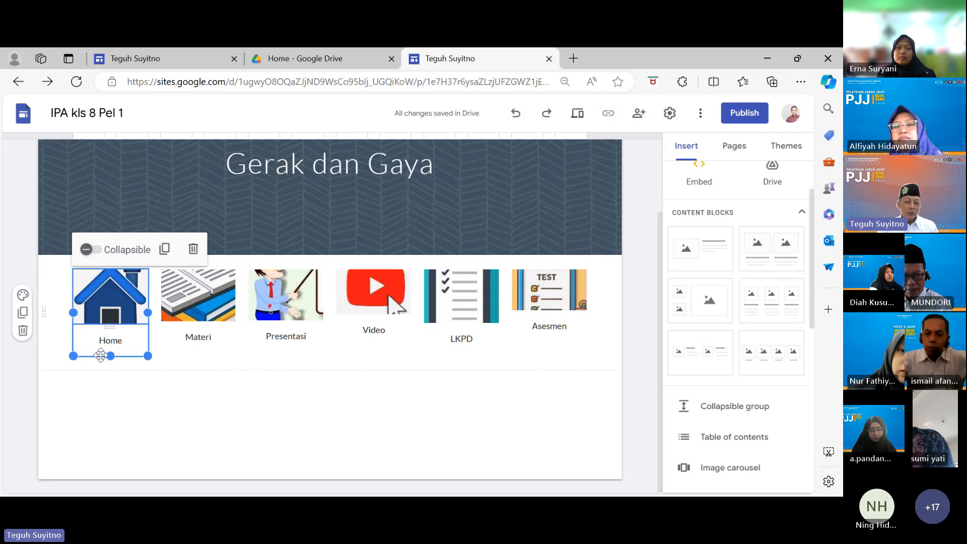
pyautogui.click(104, 306)
pyautogui.moveTo(103, 307); pyautogui.dragTo(108, 354)
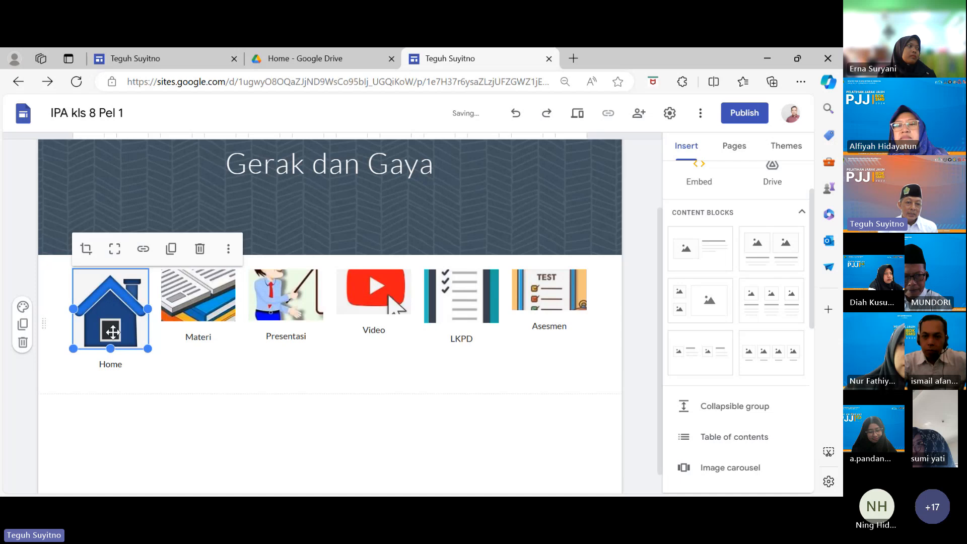
pyautogui.click(201, 312)
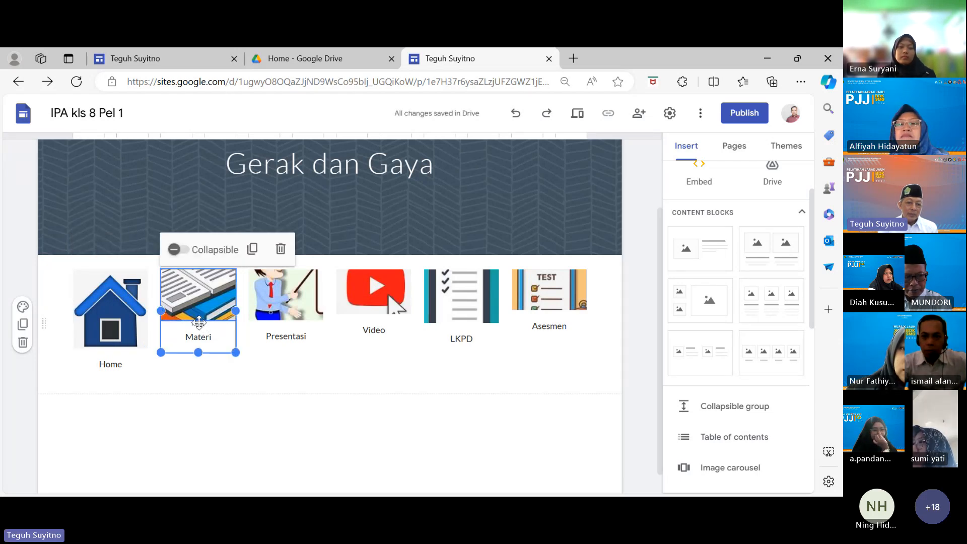
pyautogui.click(199, 317)
pyautogui.moveTo(198, 317); pyautogui.dragTo(202, 342)
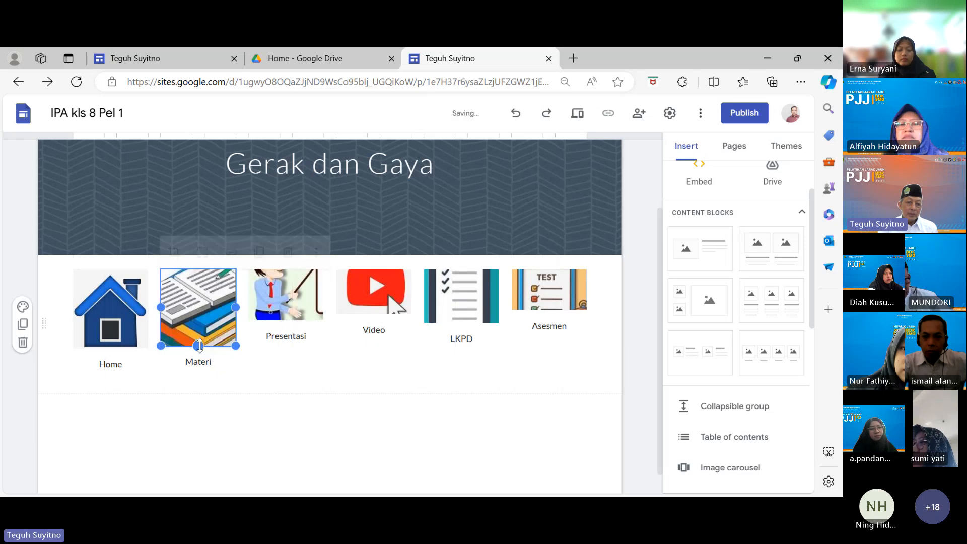
# Step: Increase the height of the Presentasi and Video images to match the Home image
pyautogui.click(288, 304)
pyautogui.click(288, 305)
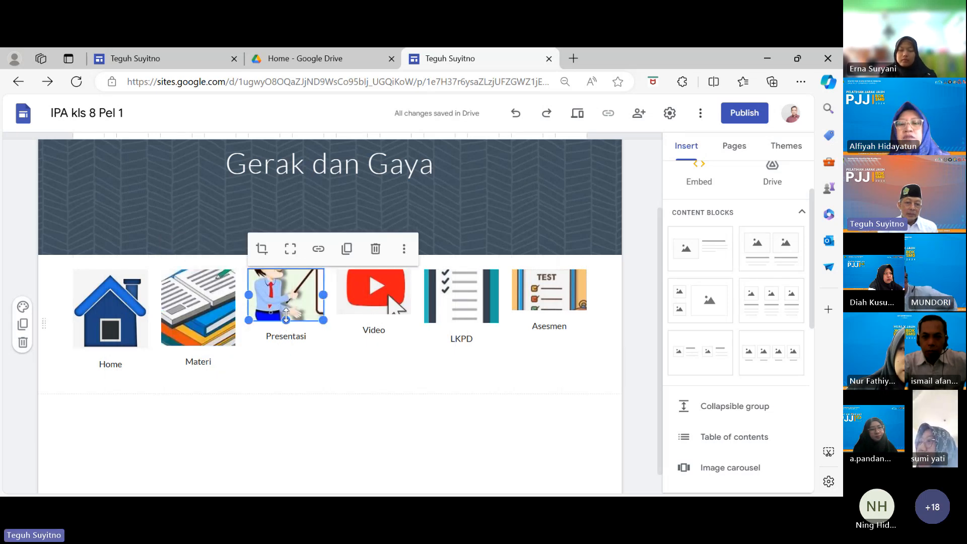
pyautogui.moveTo(285, 321); pyautogui.dragTo(286, 352)
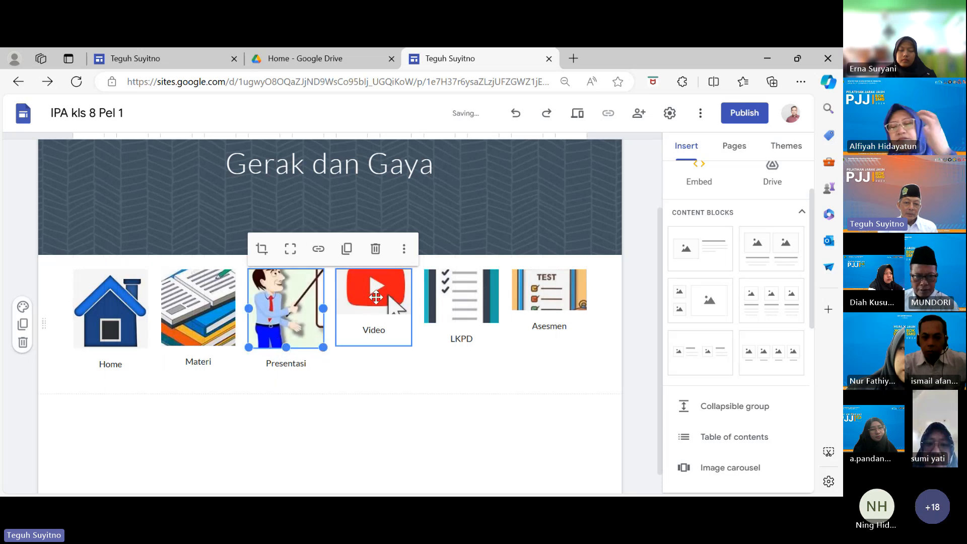
pyautogui.click(375, 297)
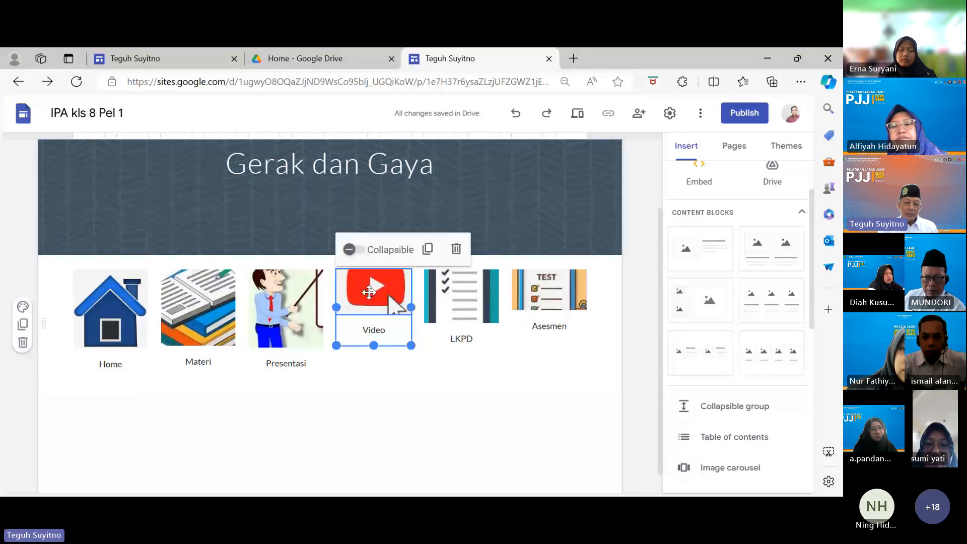
pyautogui.click(369, 292)
pyautogui.moveTo(373, 315); pyautogui.dragTo(373, 353)
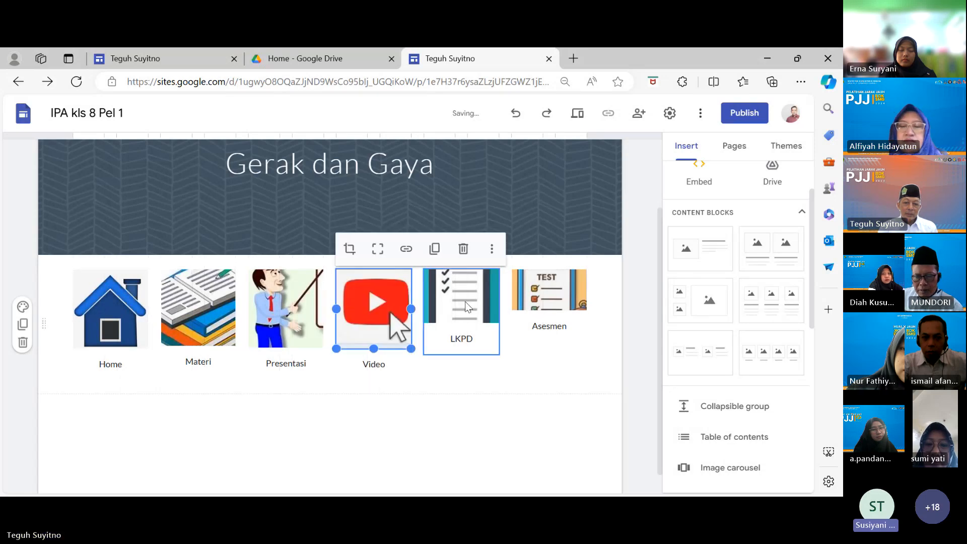
# Step: Increase the height of the LKPD and Asesmen images to match the other icons in the row
pyautogui.click(464, 301)
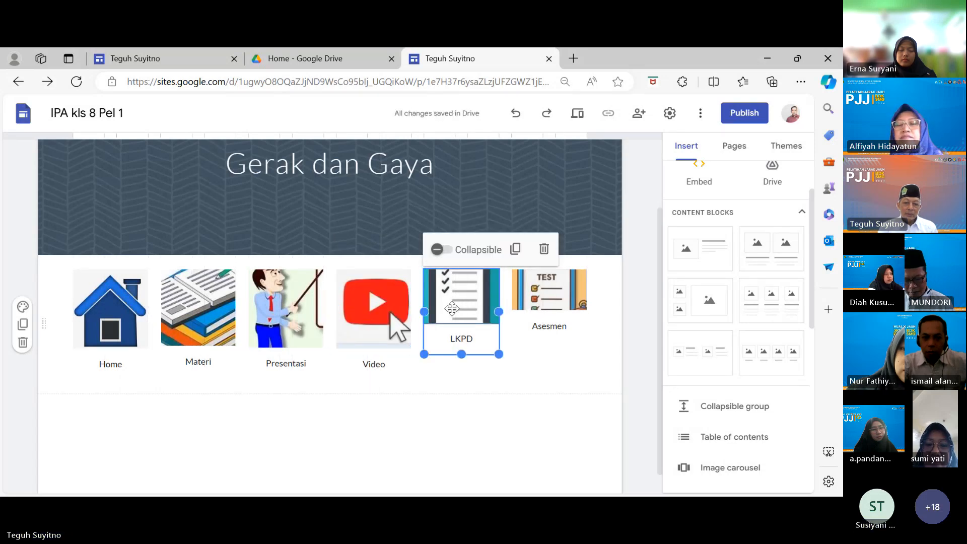
pyautogui.click(454, 296)
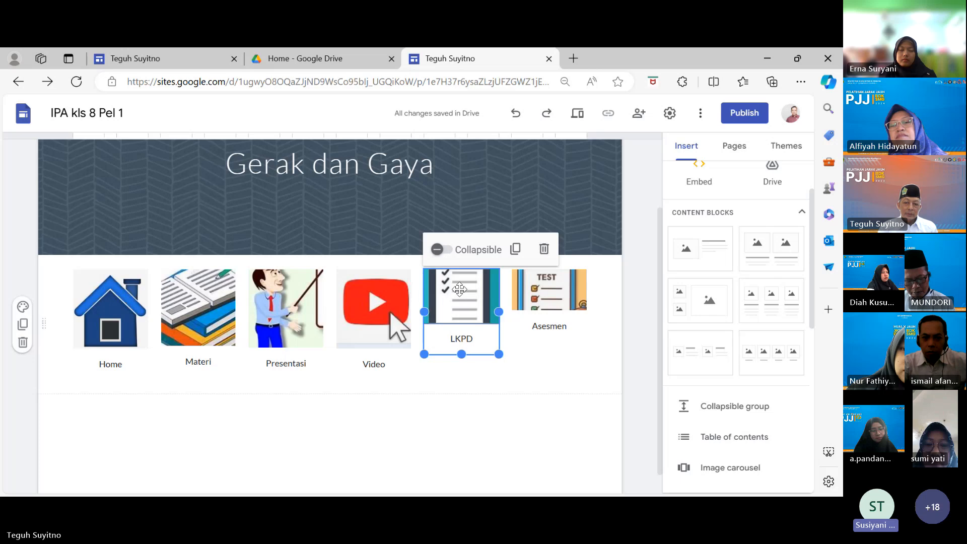
pyautogui.click(459, 289)
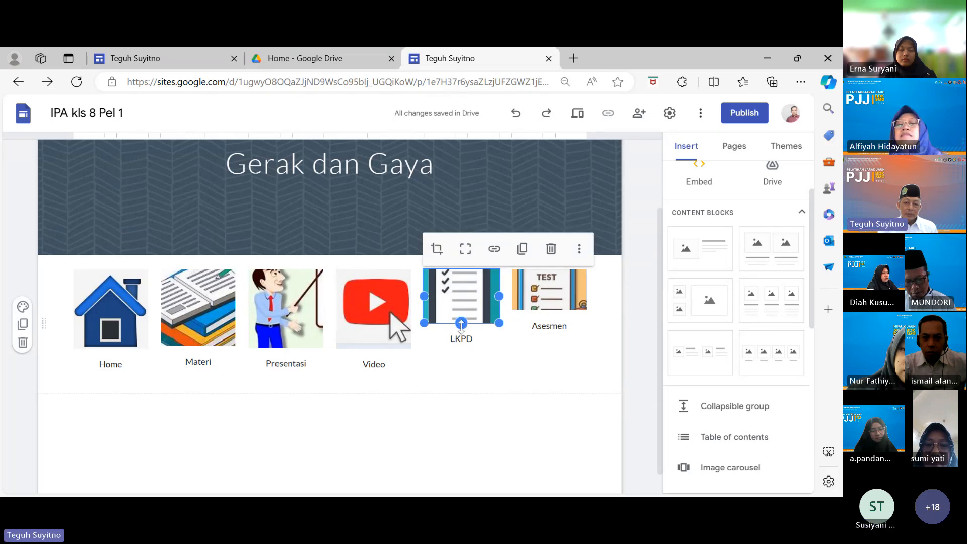
pyautogui.moveTo(461, 322); pyautogui.dragTo(461, 349)
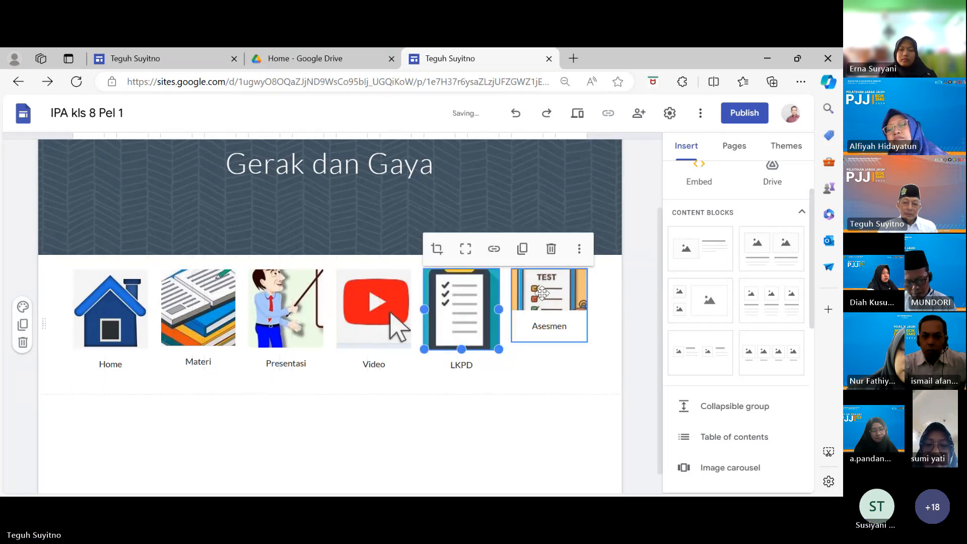
pyautogui.click(542, 295)
pyautogui.click(543, 306)
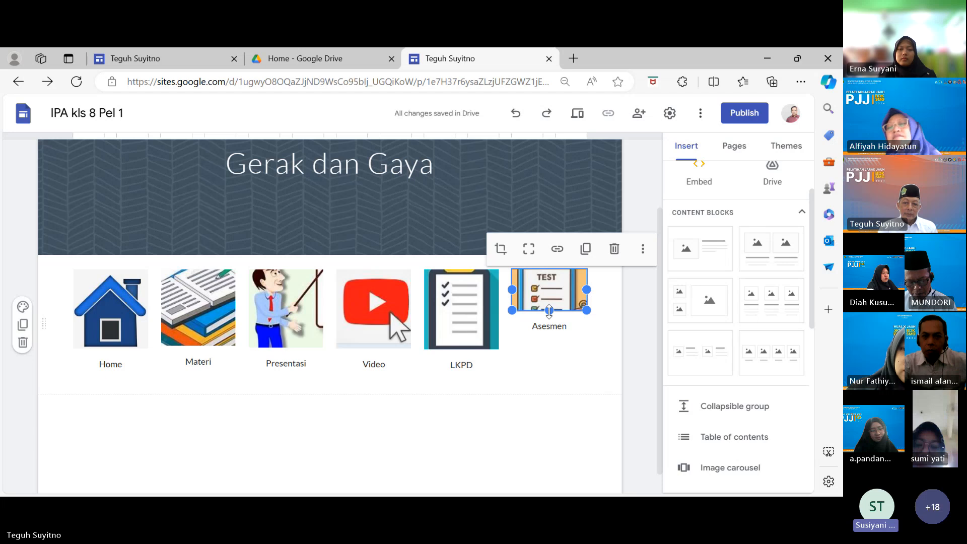
pyautogui.moveTo(549, 310); pyautogui.dragTo(549, 350)
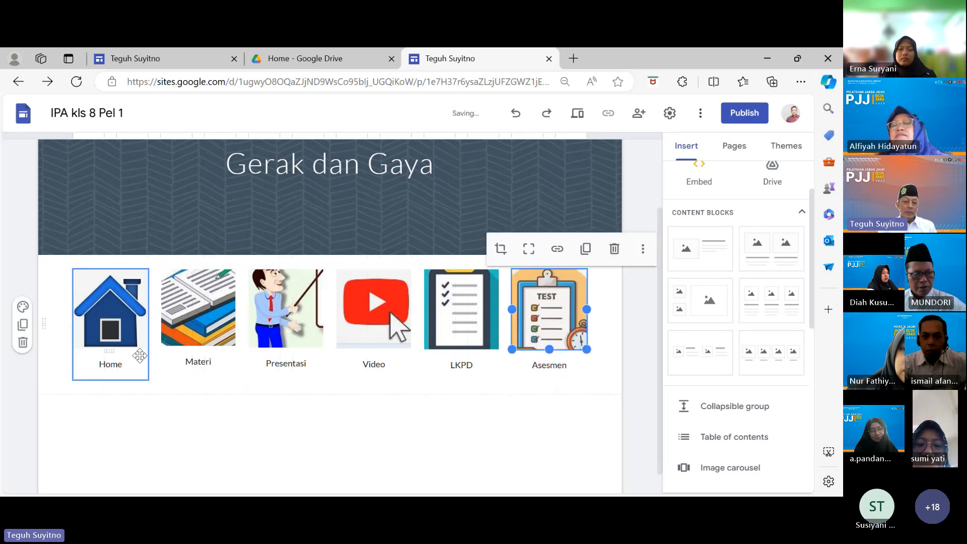
# Step: Set the Home caption's font size to 14 and its text colour to red
pyautogui.doubleClick(113, 364)
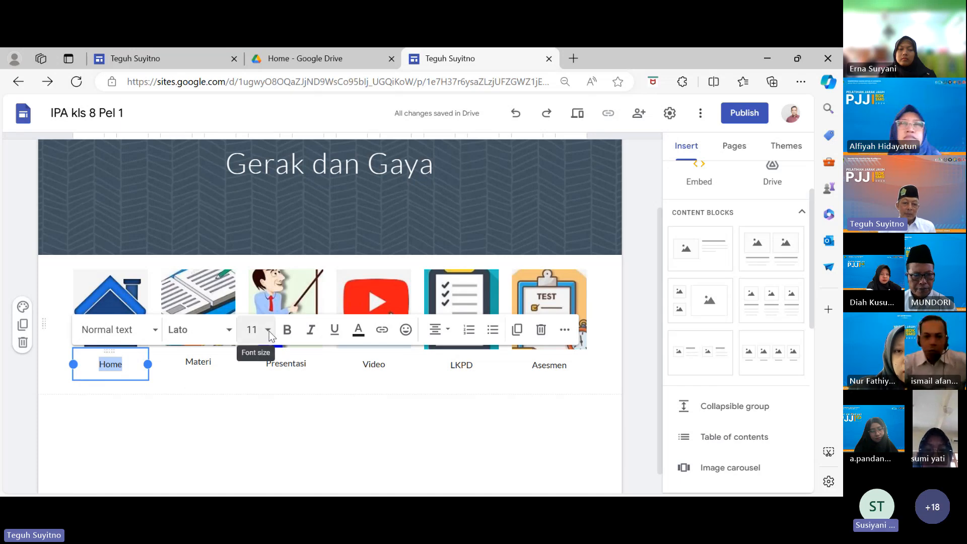
pyautogui.click(252, 329)
pyautogui.click(252, 273)
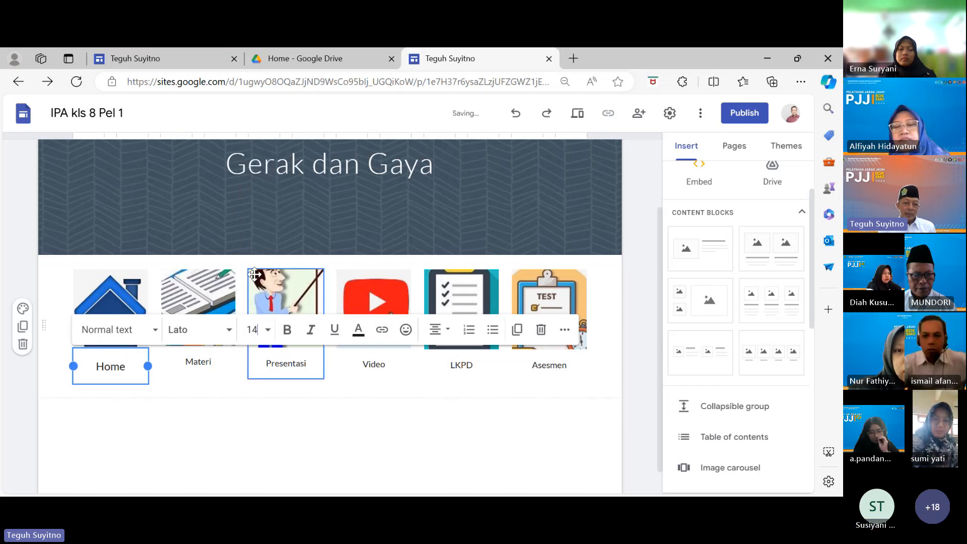
pyautogui.moveTo(95, 365); pyautogui.dragTo(121, 369)
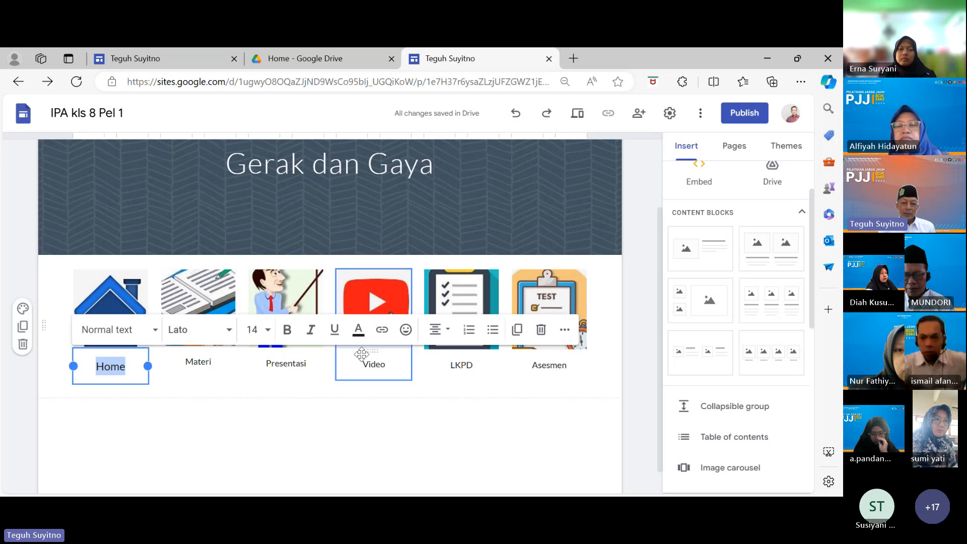
pyautogui.click(358, 332)
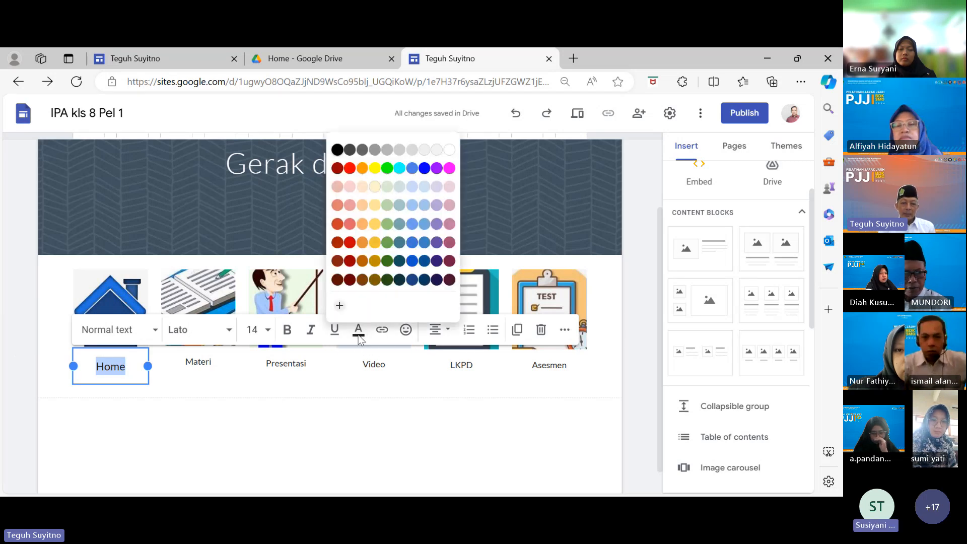
pyautogui.click(348, 171)
pyautogui.click(215, 426)
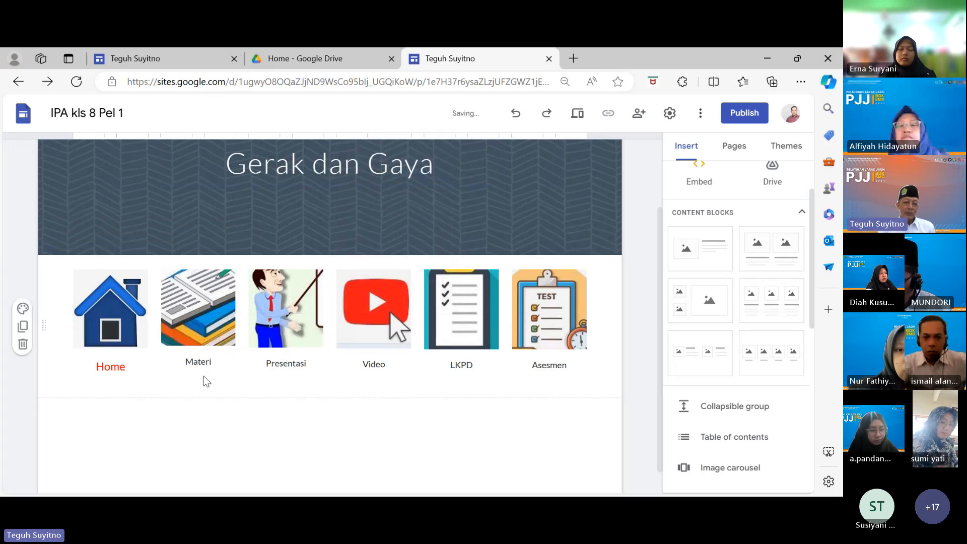
# Step: Set the Materi caption's font size to 14 and its text colour to blue
pyautogui.click(198, 361)
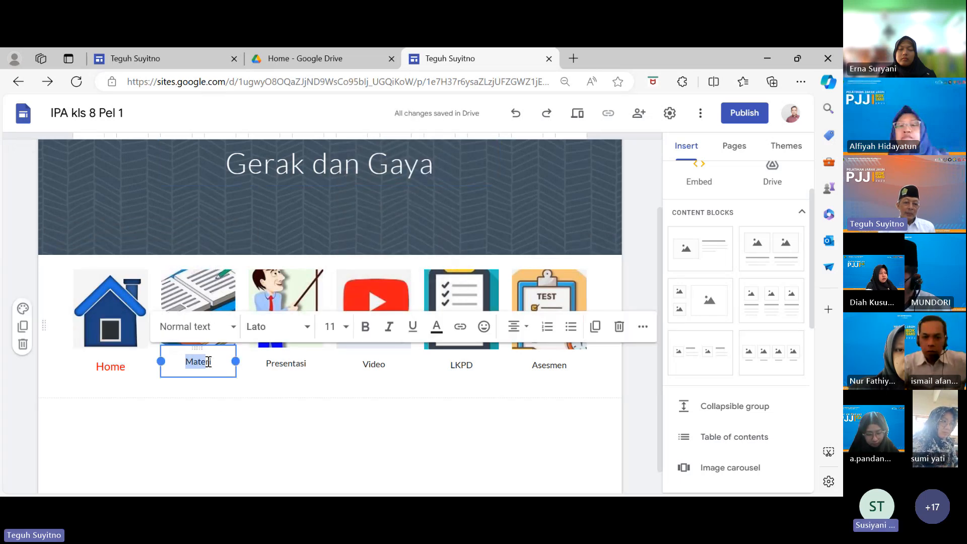
pyautogui.click(346, 327)
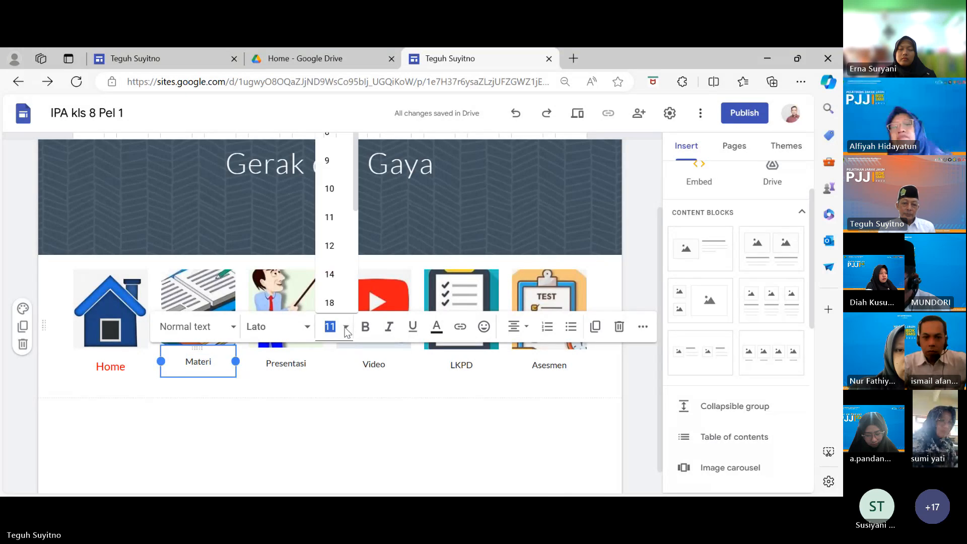
pyautogui.click(333, 274)
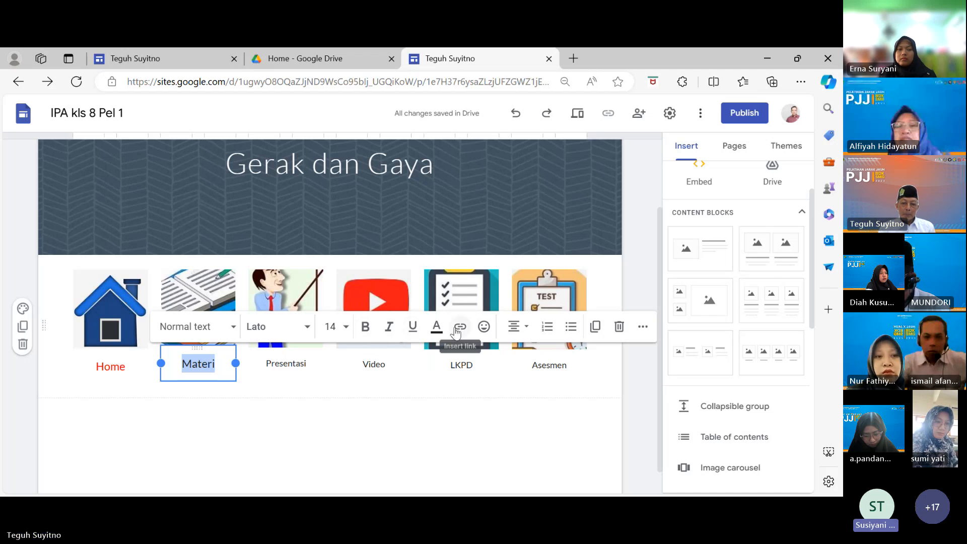
pyautogui.click(436, 327)
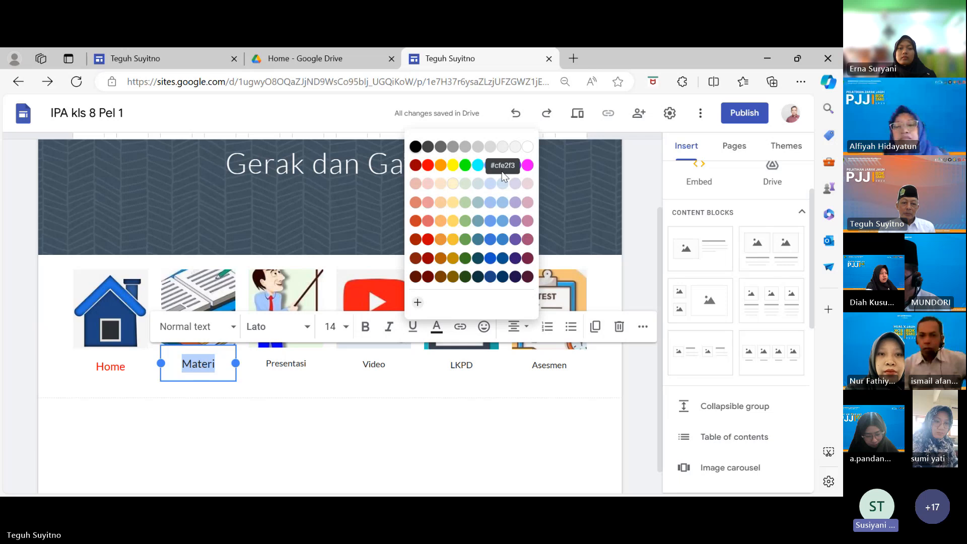
pyautogui.click(490, 240)
pyautogui.click(398, 391)
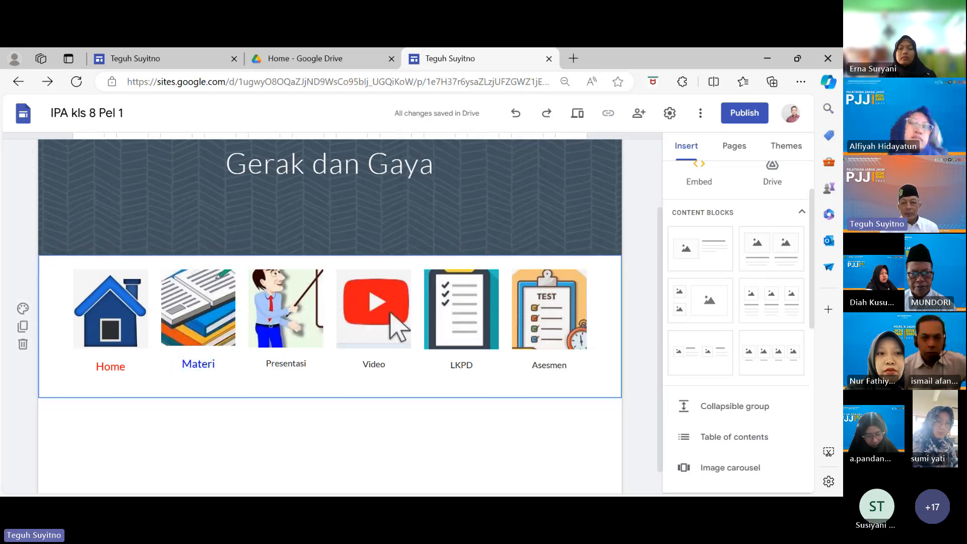
pyautogui.scroll(2, 383, 421)
pyautogui.click(382, 420)
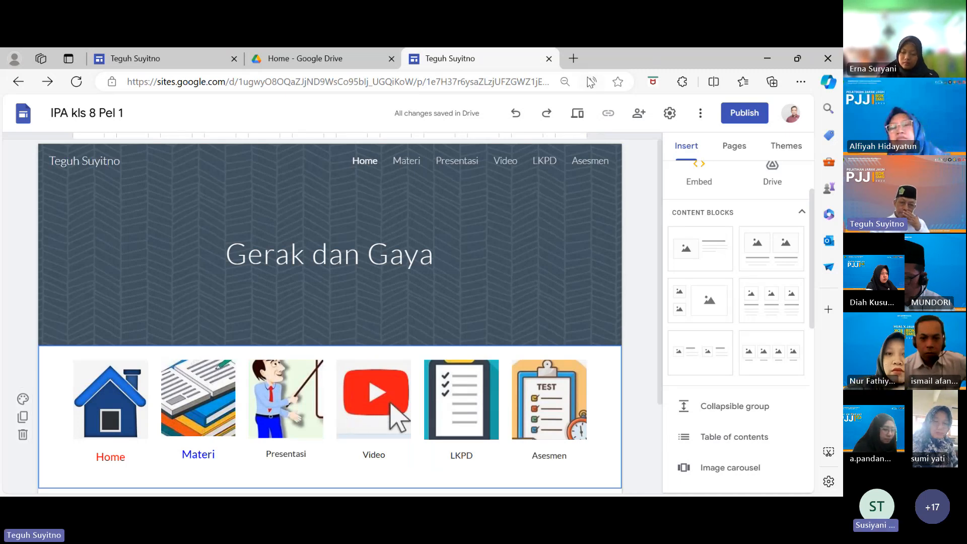
# Step: Try enlarging the Materi picture inside its crop frame, and undo the crop change
pyautogui.click(96, 410)
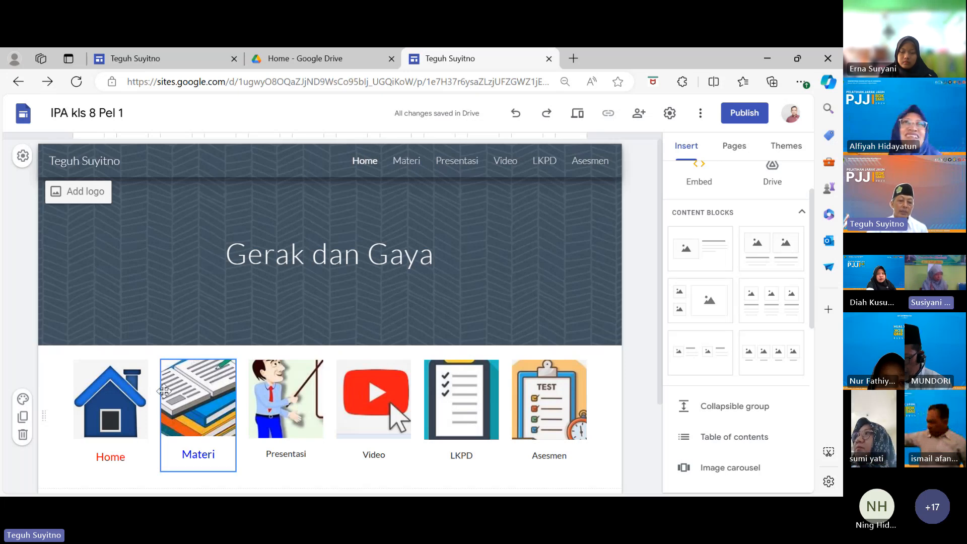
pyautogui.doubleClick(195, 395)
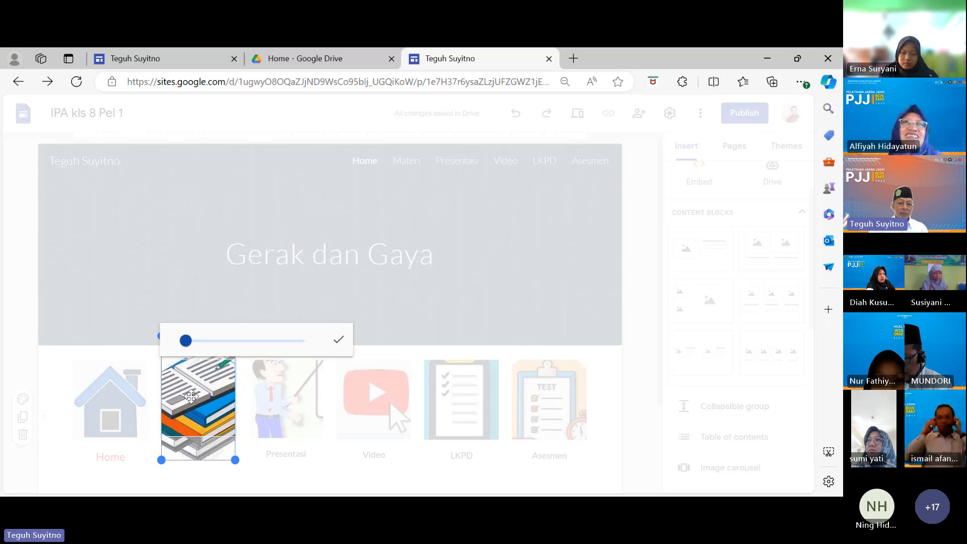
pyautogui.click(218, 342)
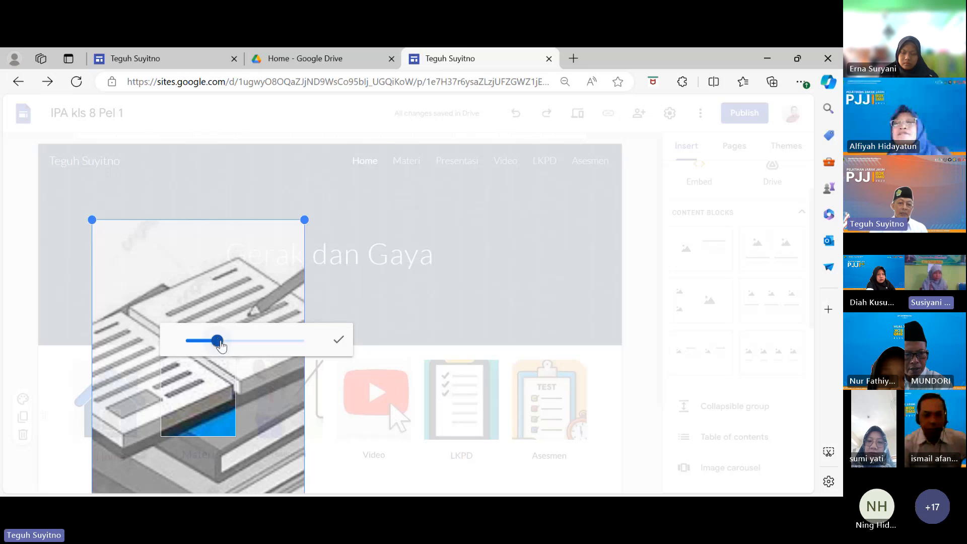
pyautogui.click(646, 398)
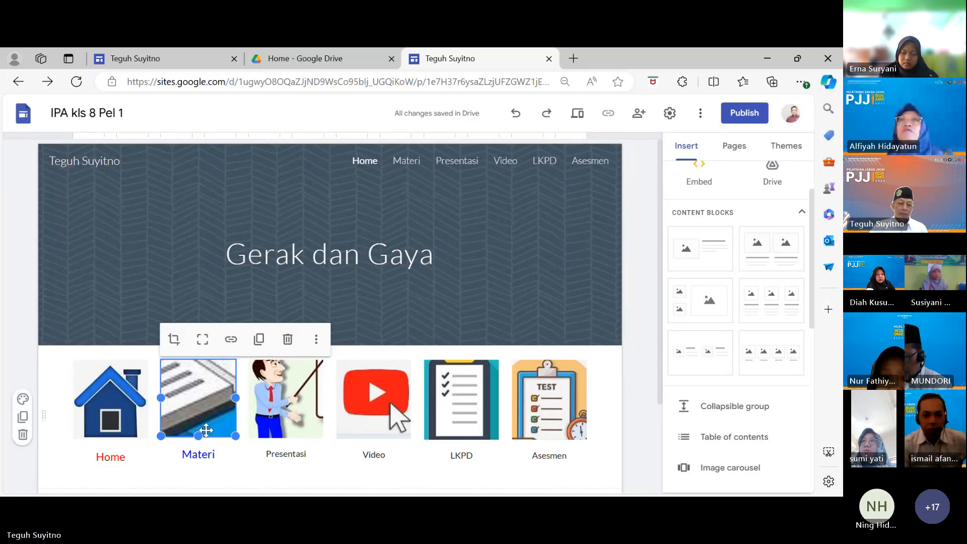
pyautogui.click(643, 436)
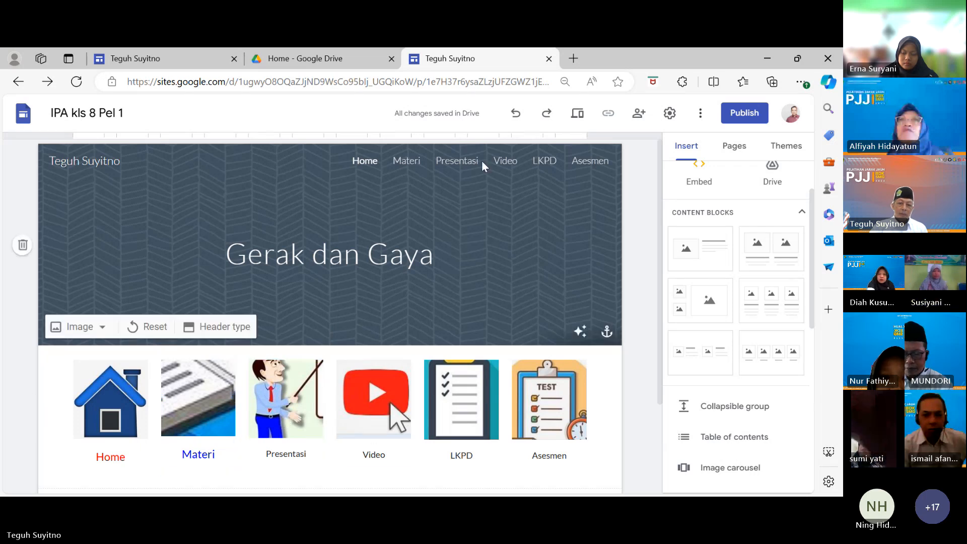
pyautogui.click(515, 112)
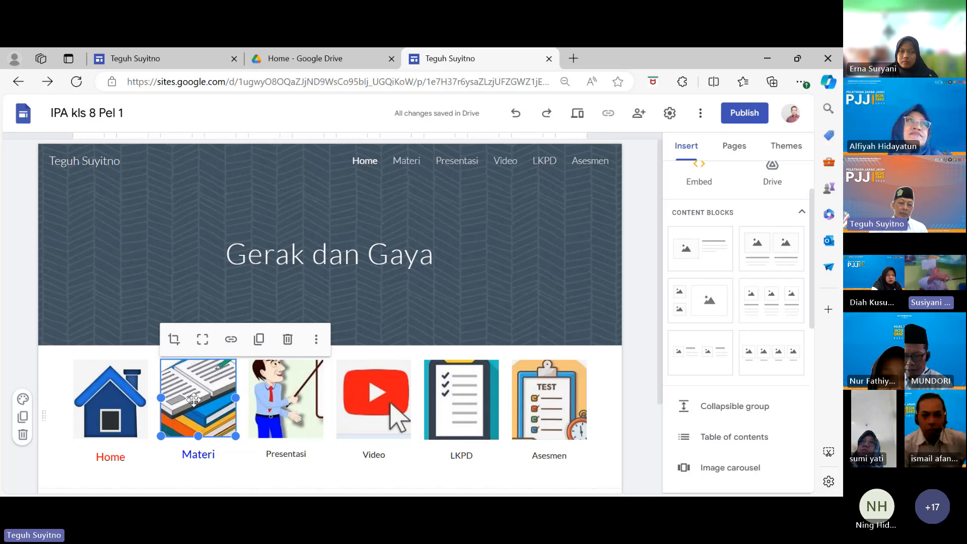
# Step: Link the Materi image to the site's Materi page
pyautogui.click(126, 406)
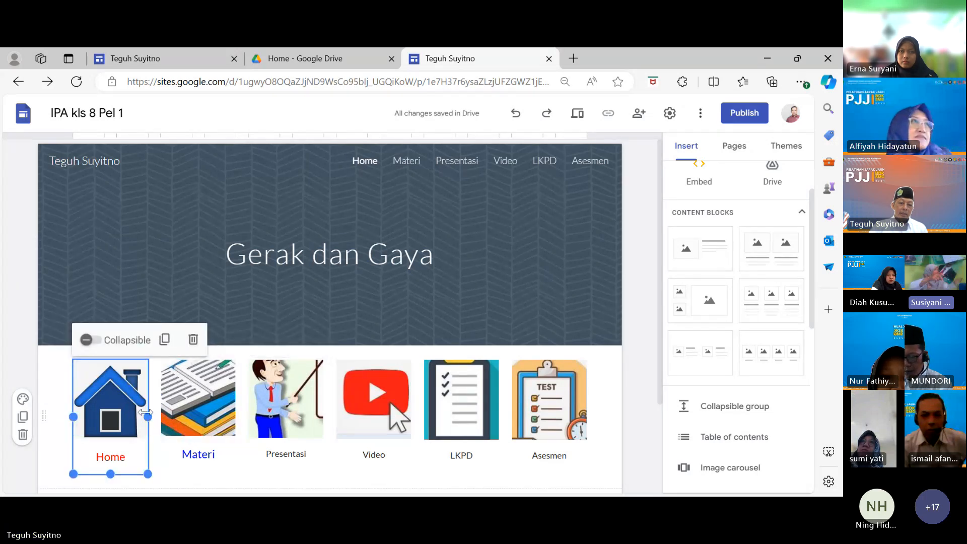
pyautogui.click(181, 400)
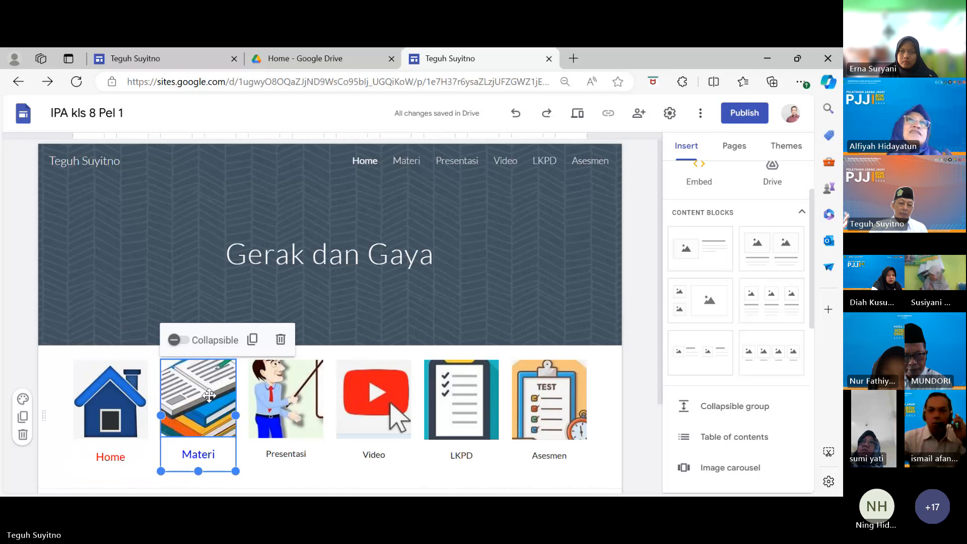
pyautogui.click(209, 395)
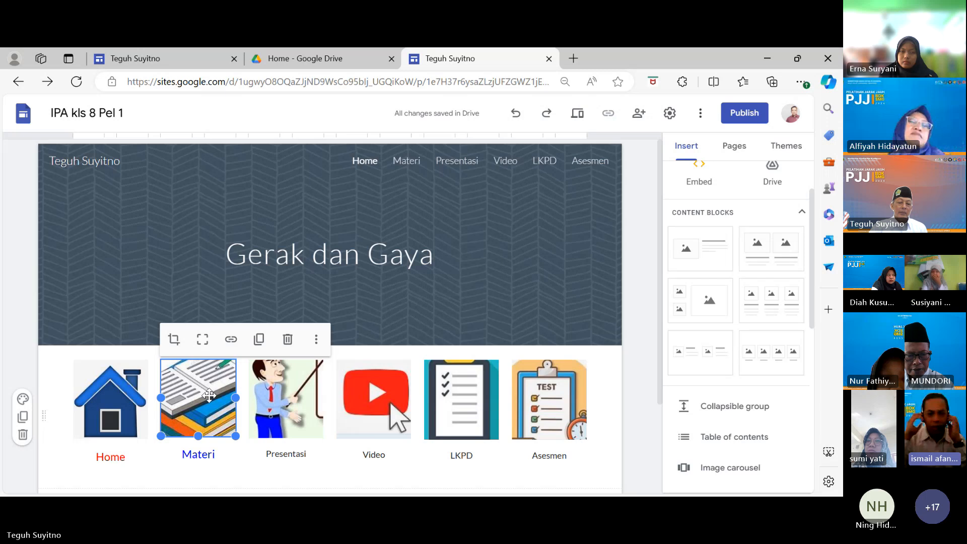
pyautogui.click(232, 341)
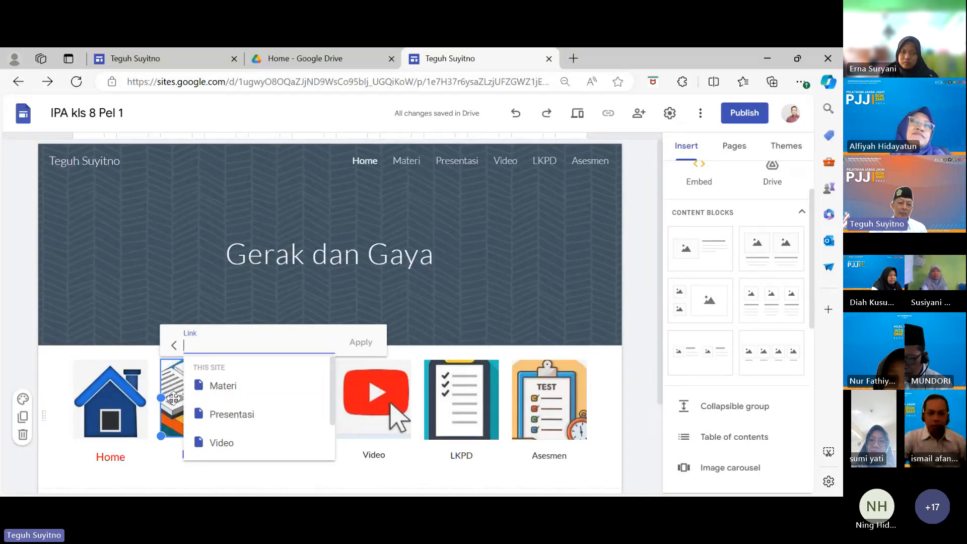
pyautogui.click(228, 386)
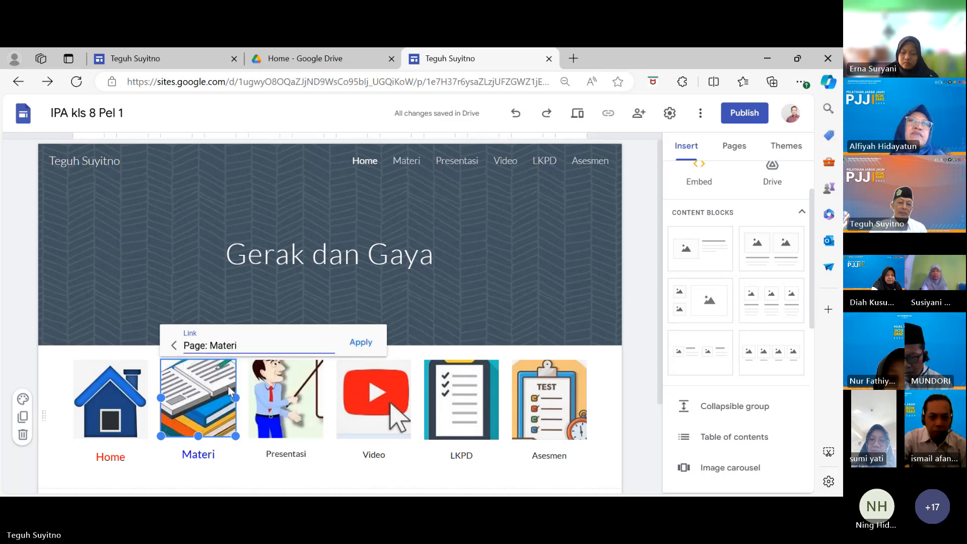
pyautogui.click(361, 343)
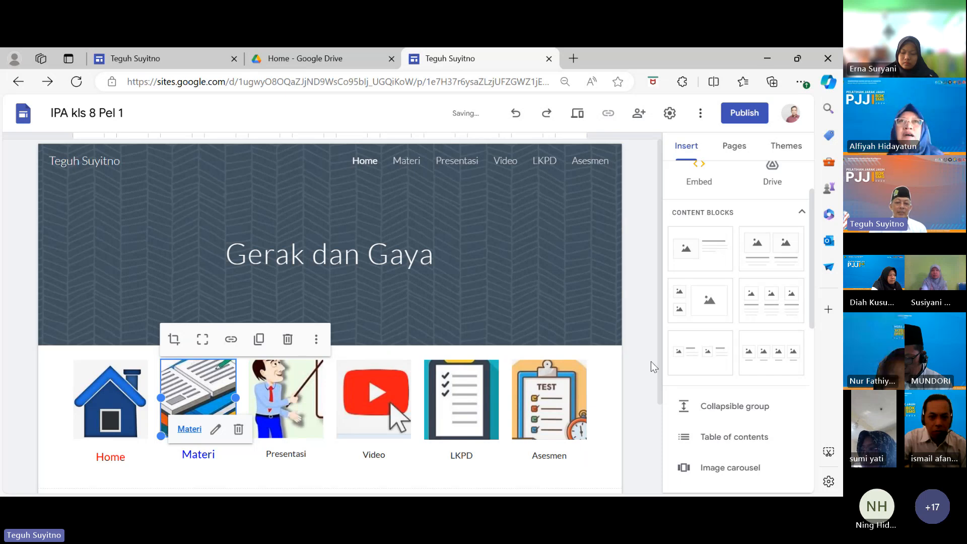
pyautogui.click(645, 404)
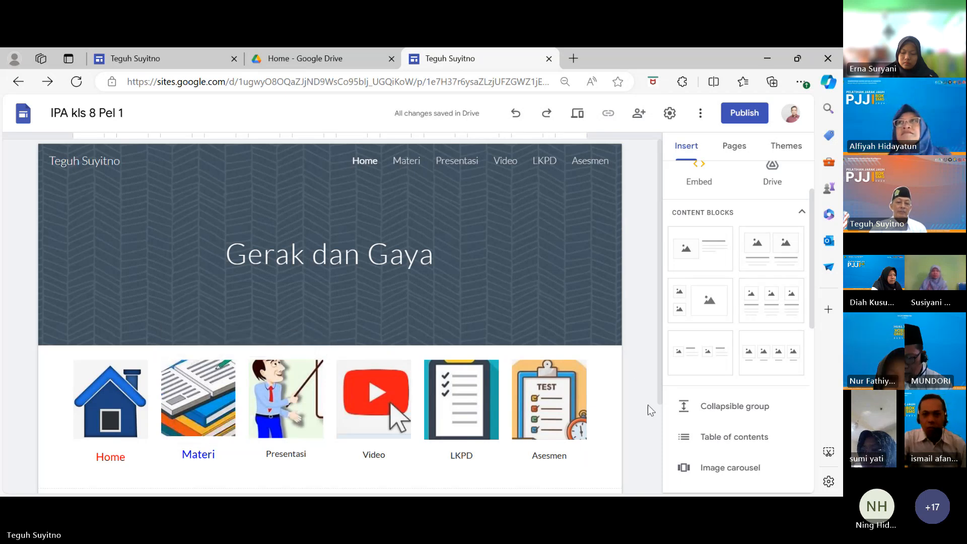
# Step: Link the Presentasi image to the site's Presentasi page
pyautogui.click(284, 391)
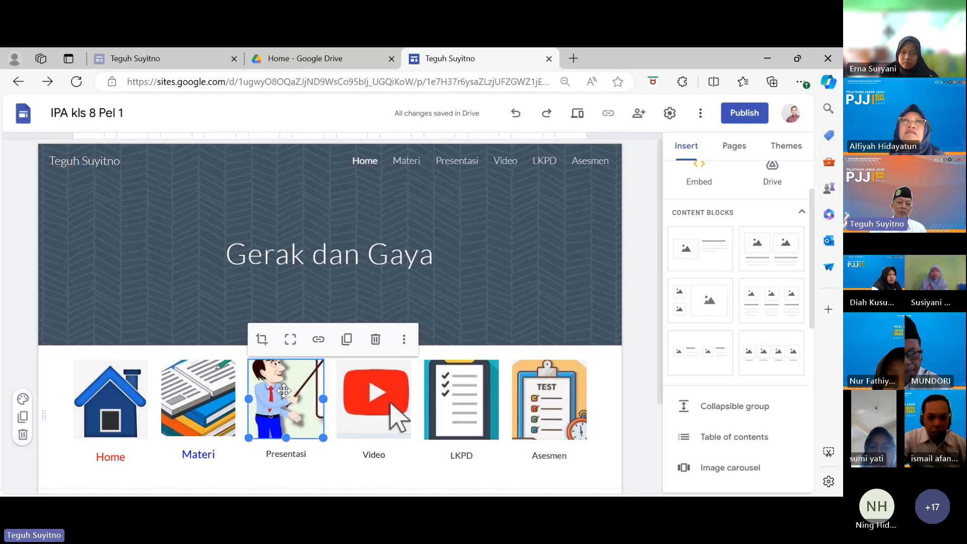
pyautogui.click(319, 340)
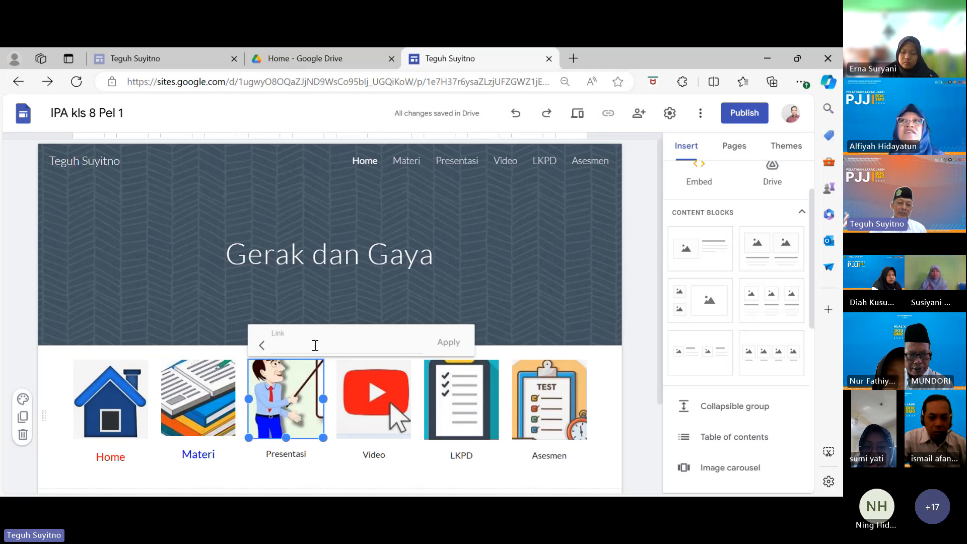
pyautogui.click(315, 345)
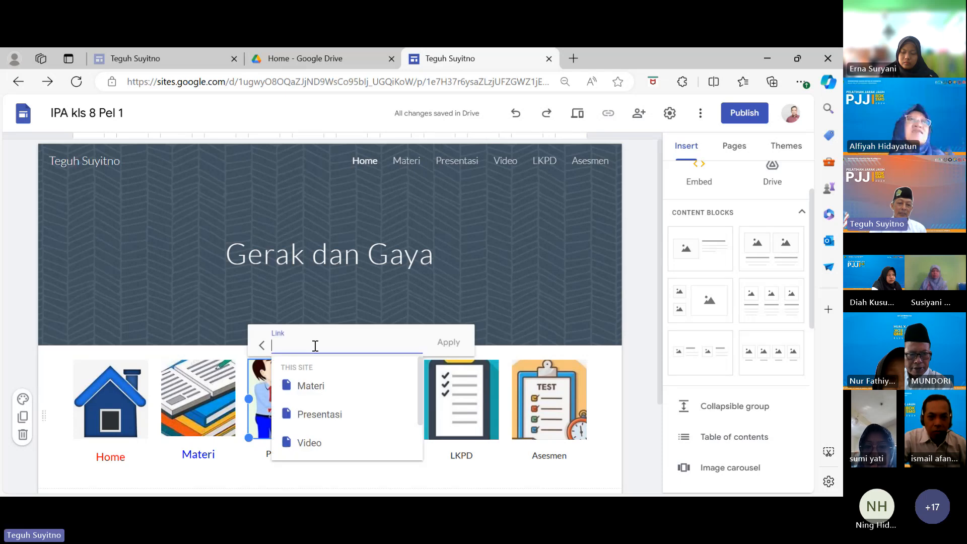
pyautogui.click(321, 415)
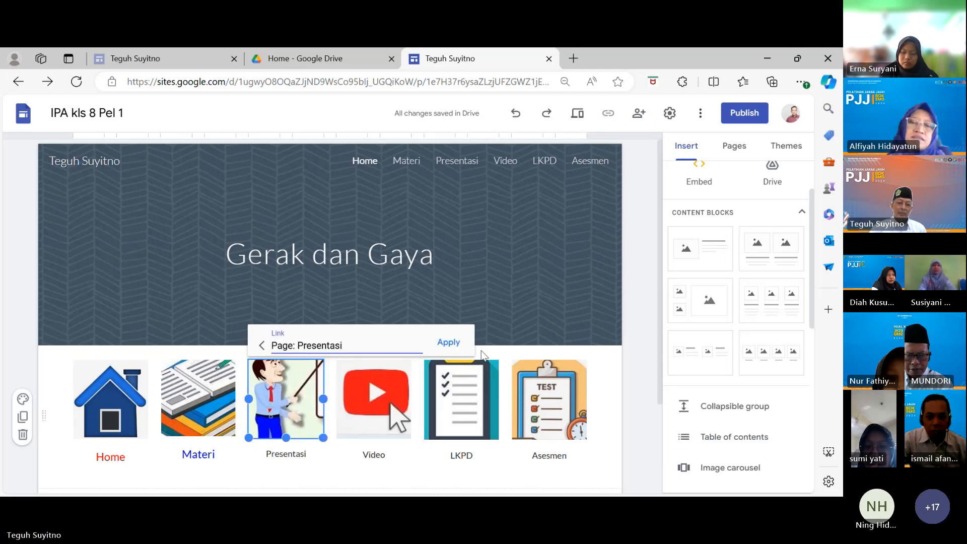
pyautogui.click(448, 342)
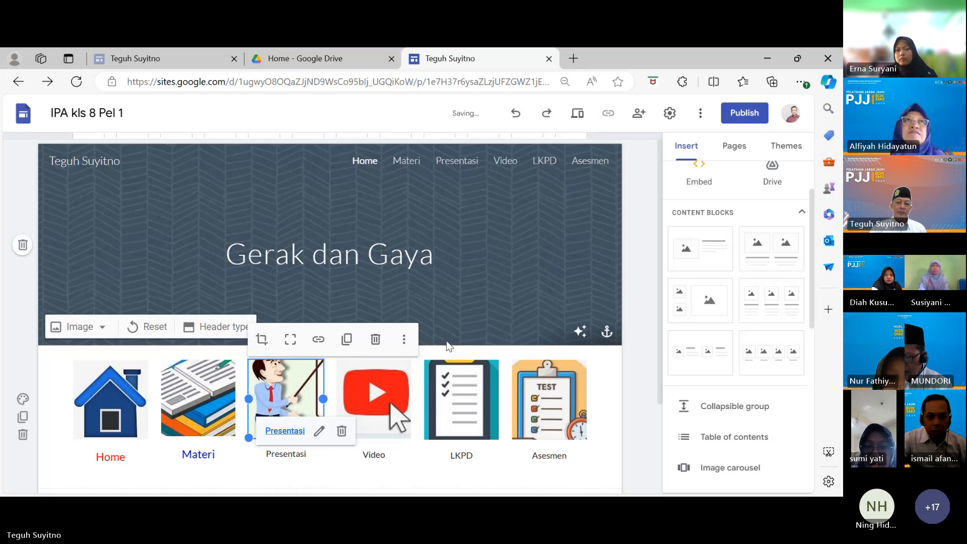
# Step: Link the Video image to the site's Video page
pyautogui.click(640, 397)
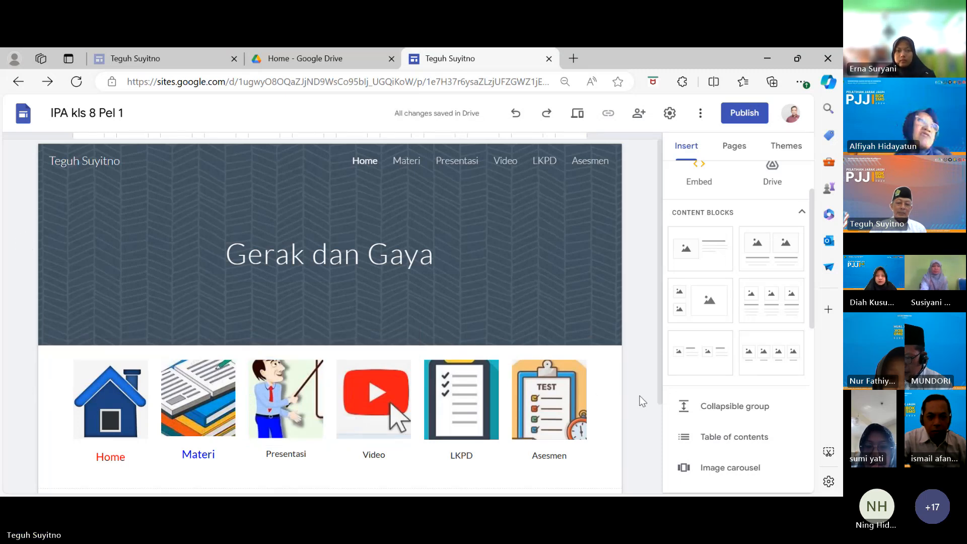
pyautogui.click(378, 392)
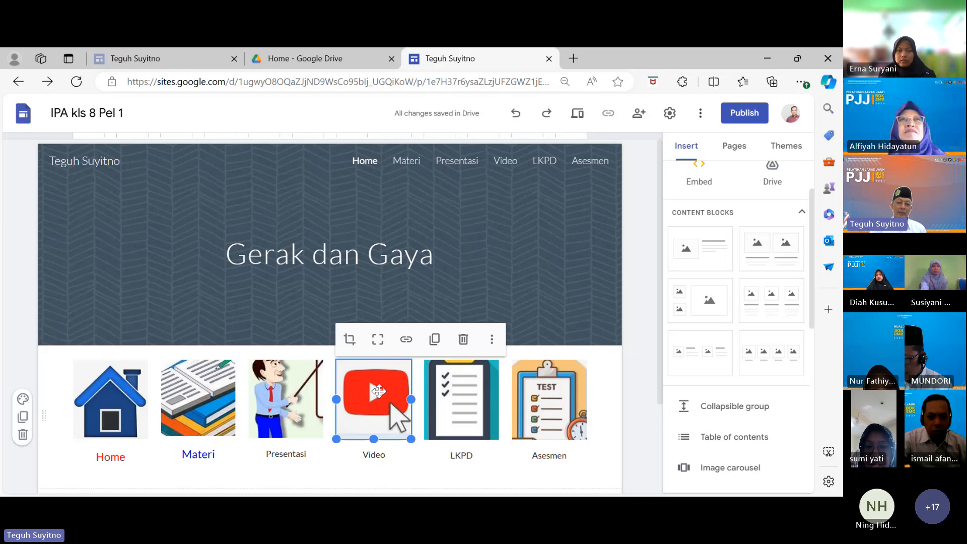
pyautogui.click(406, 344)
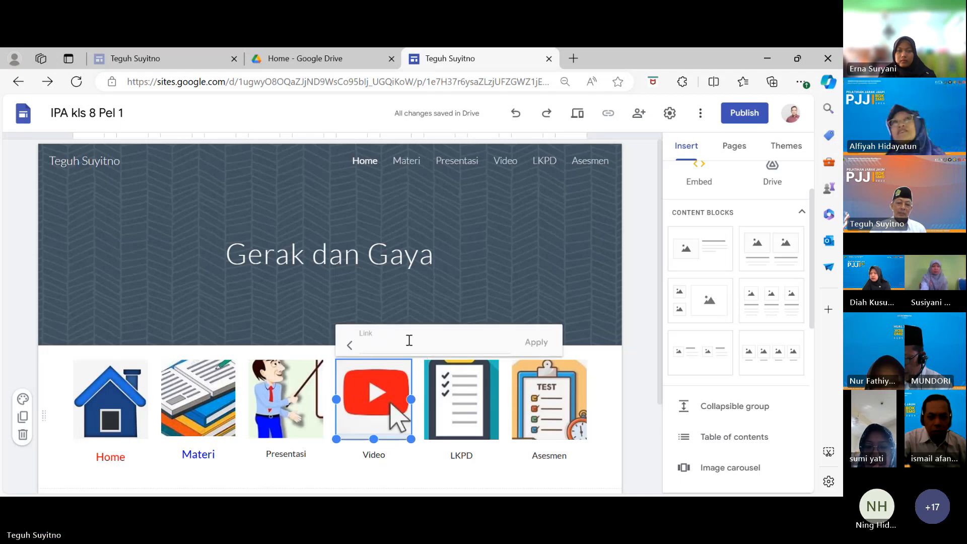
pyautogui.click(399, 349)
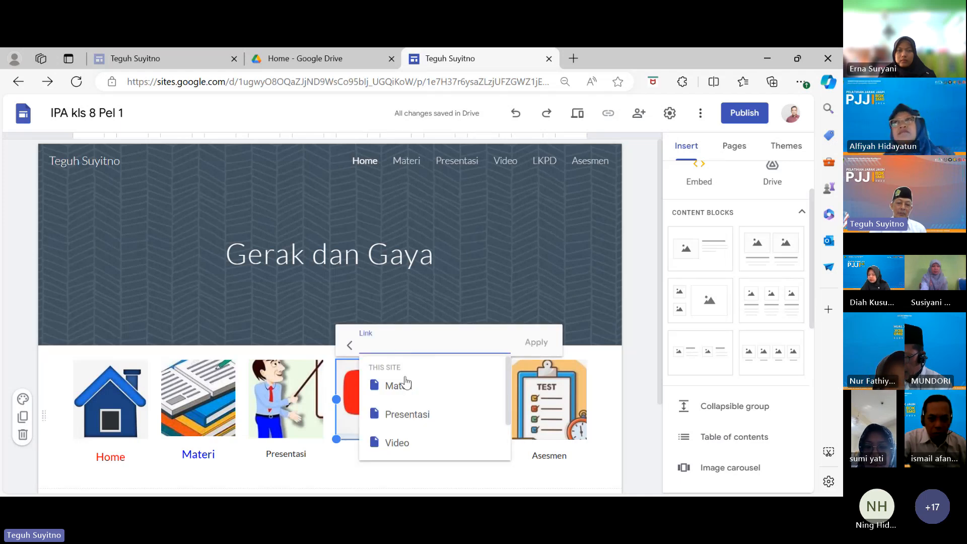
pyautogui.click(396, 443)
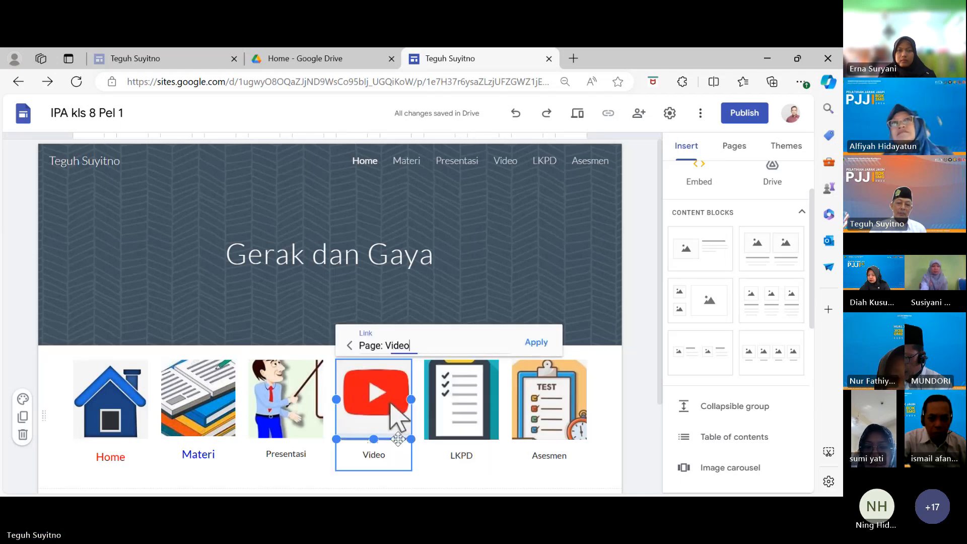
pyautogui.click(537, 342)
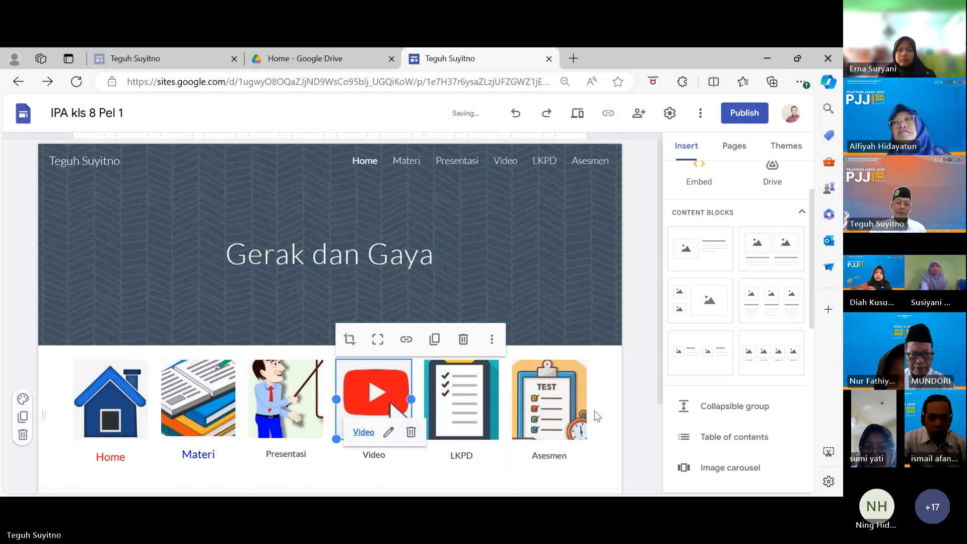
# Step: Link the LKPD image to the site's LKPD page
pyautogui.click(473, 399)
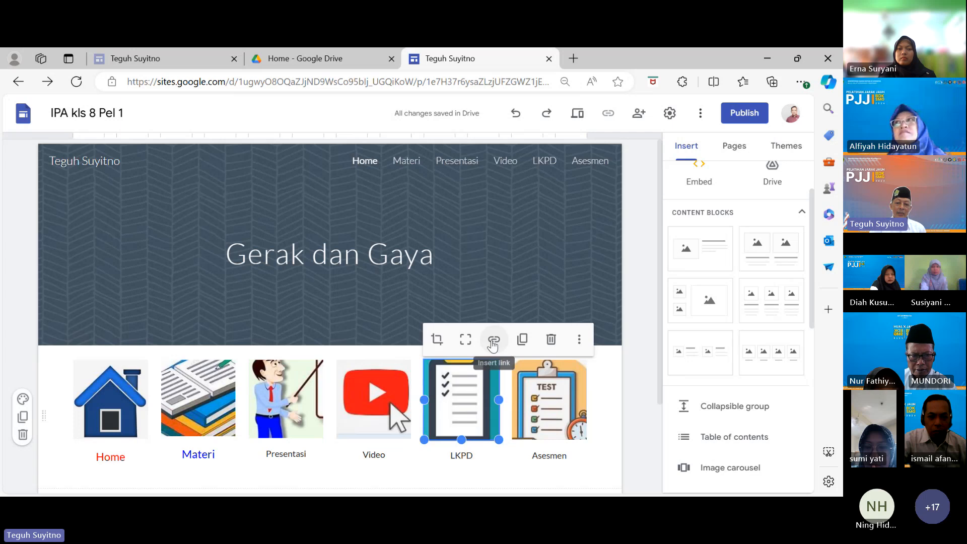
pyautogui.click(492, 348)
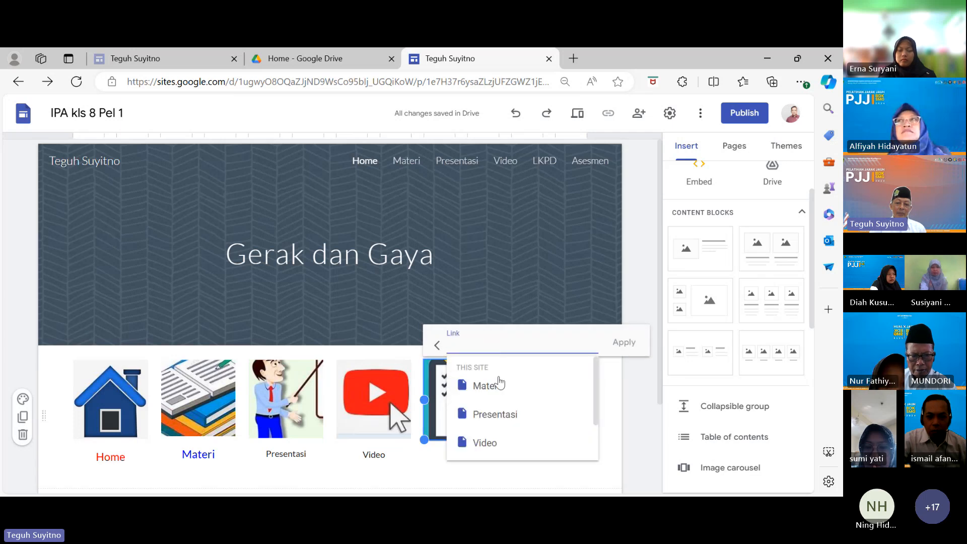
pyautogui.scroll(-1, 497, 413)
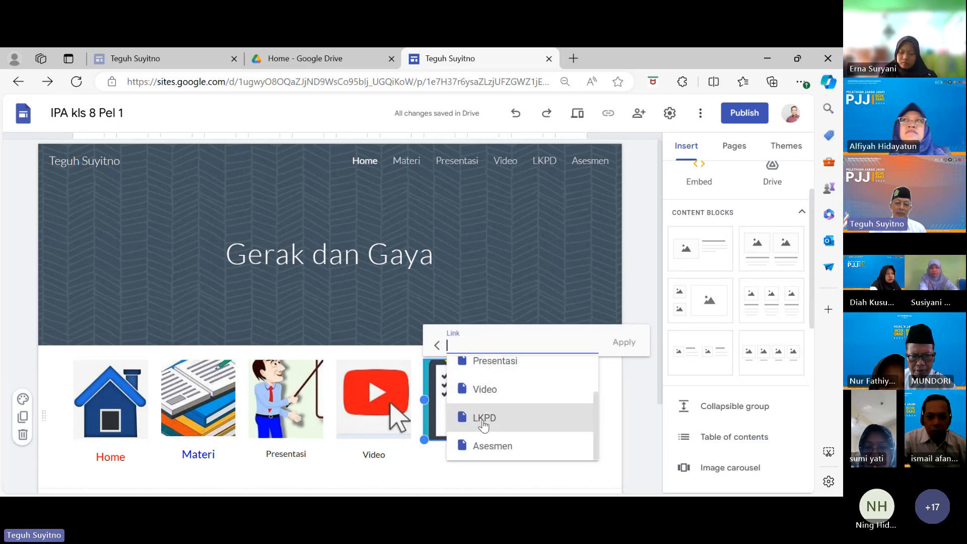
pyautogui.click(496, 416)
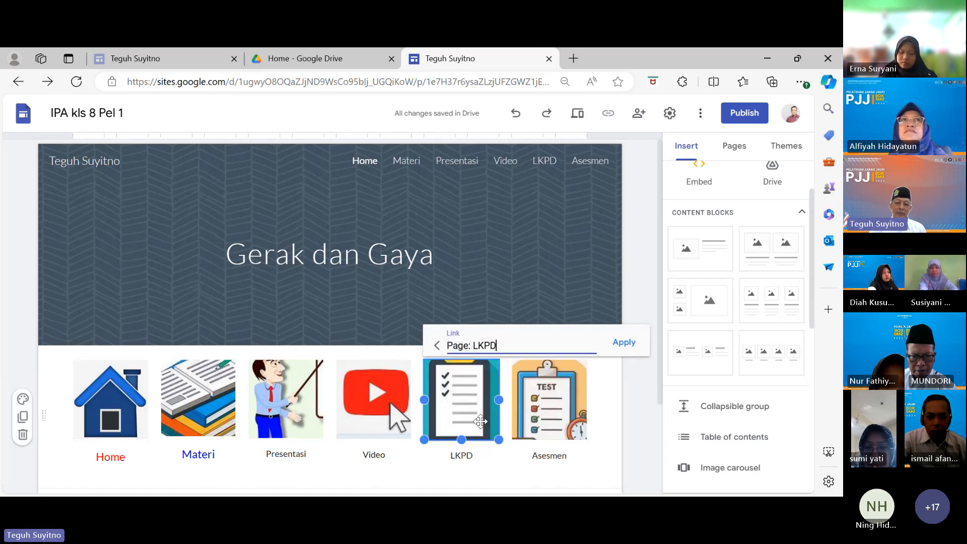
pyautogui.click(639, 341)
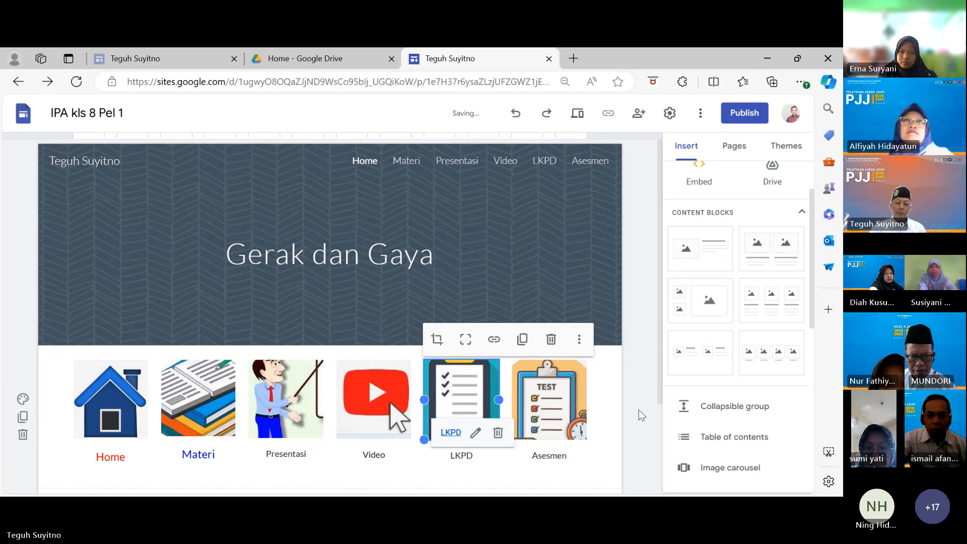
# Step: Try to link the Asesmen image to the site's Asesmen page
pyautogui.click(545, 391)
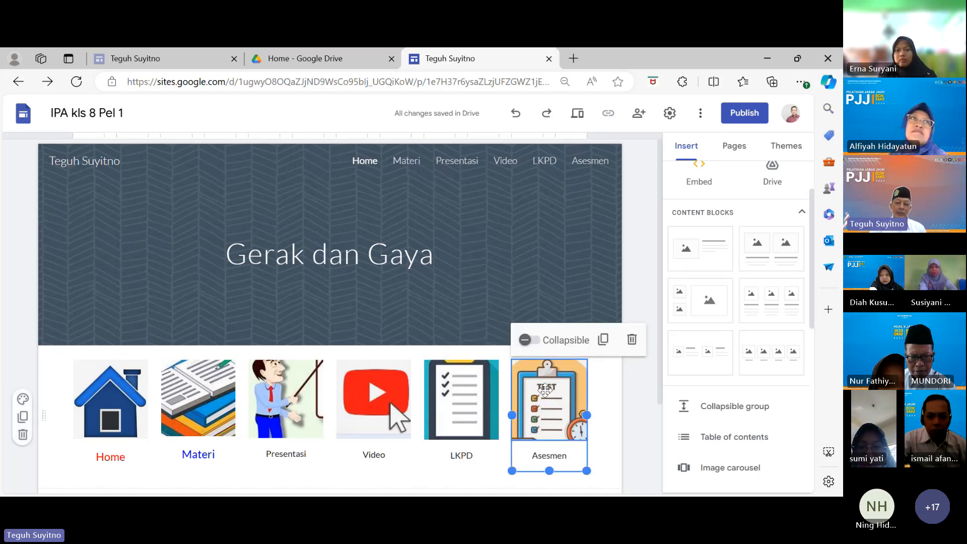
pyautogui.click(544, 390)
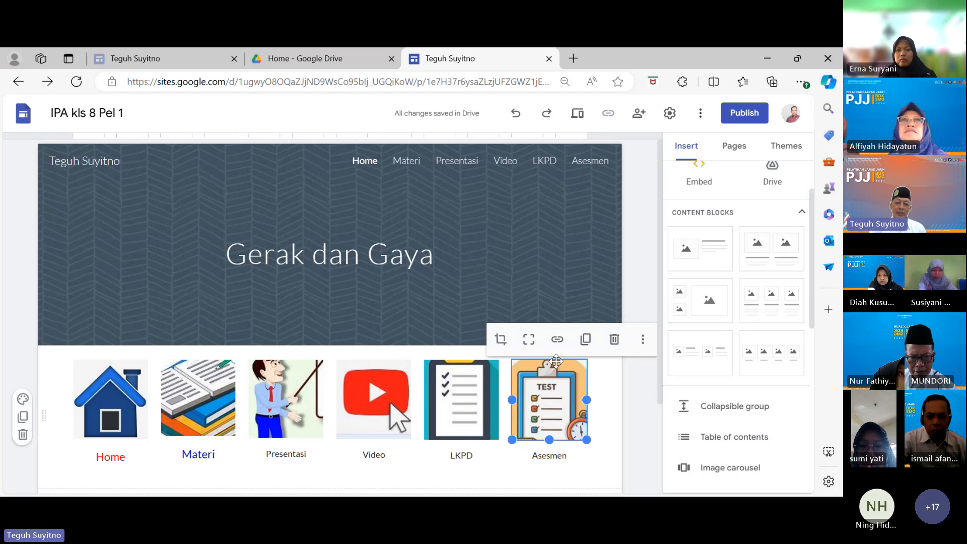
pyautogui.click(557, 339)
pyautogui.click(548, 339)
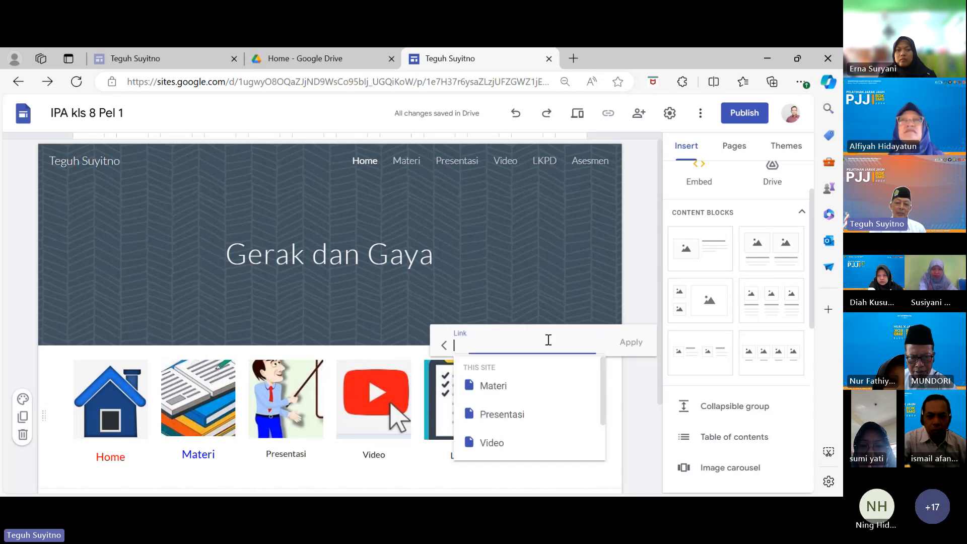
pyautogui.scroll(-1, 545, 402)
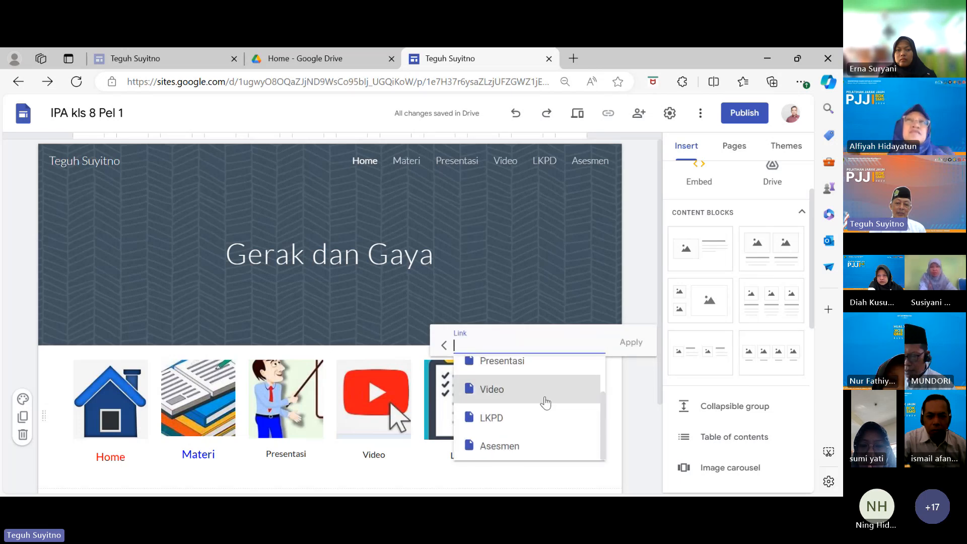
pyautogui.click(506, 445)
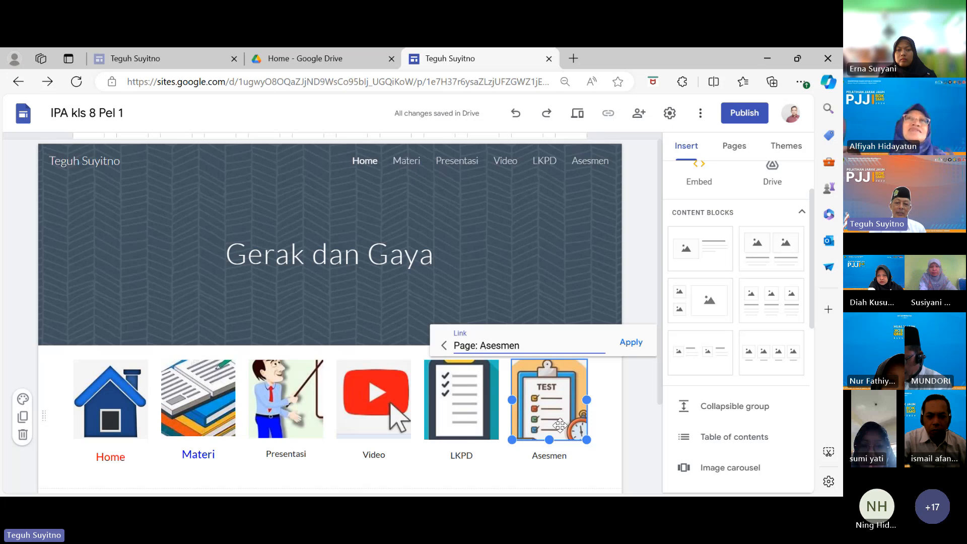
pyautogui.click(628, 436)
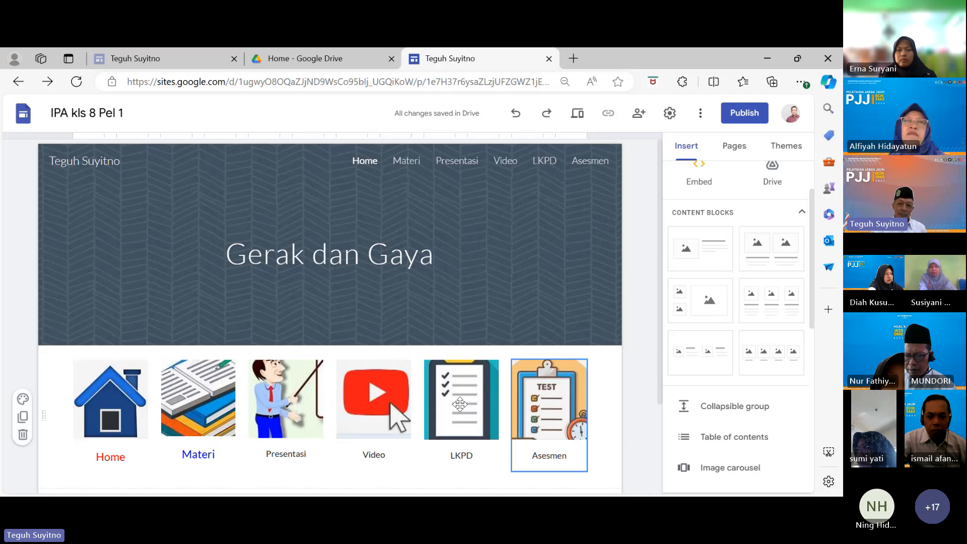
# Step: Preview the site, test the Materi, Presentasi and LKPD image links from the home page, and close the preview
pyautogui.click(579, 112)
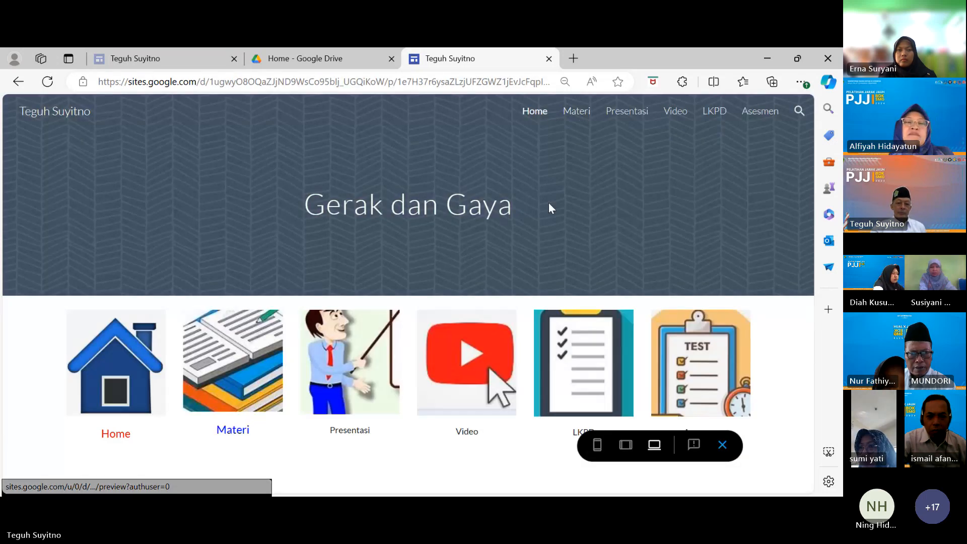
pyautogui.click(247, 359)
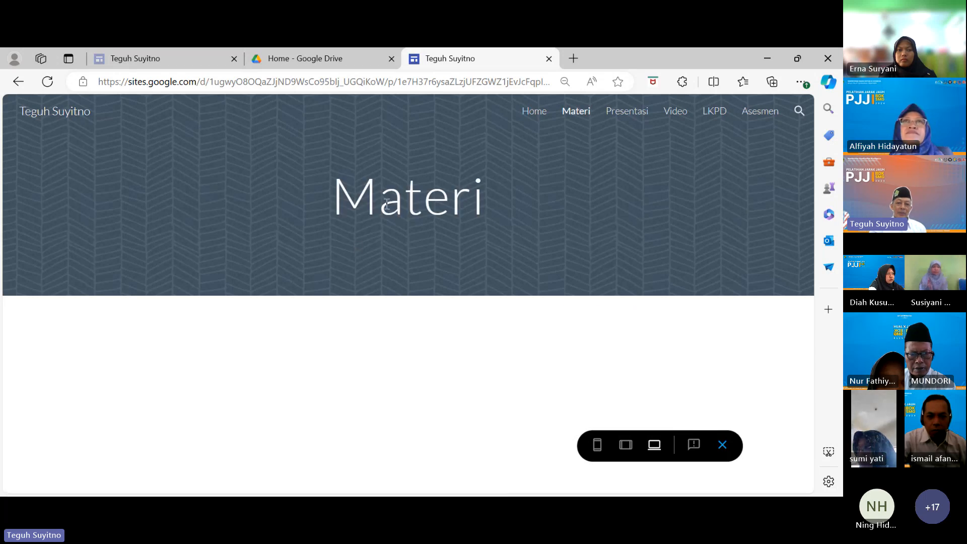
pyautogui.click(534, 115)
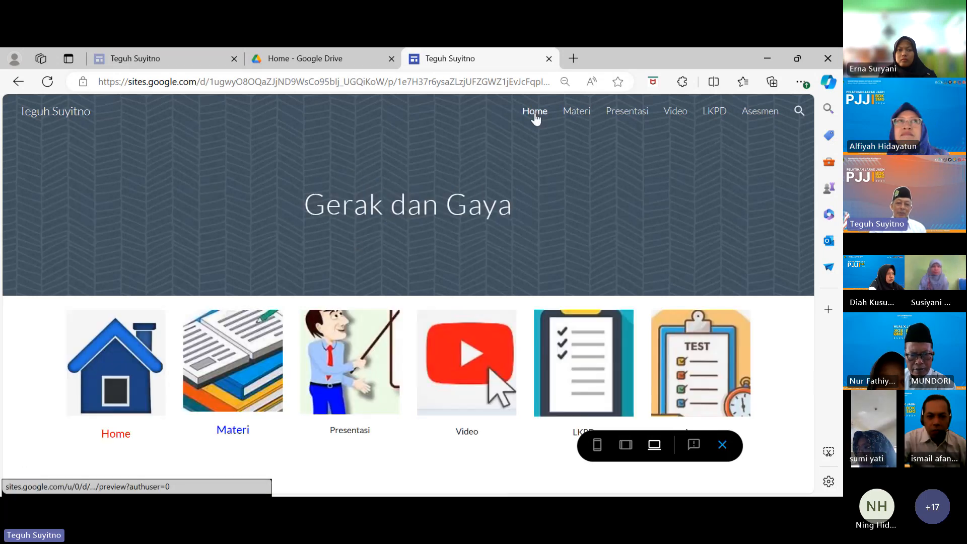
pyautogui.click(346, 355)
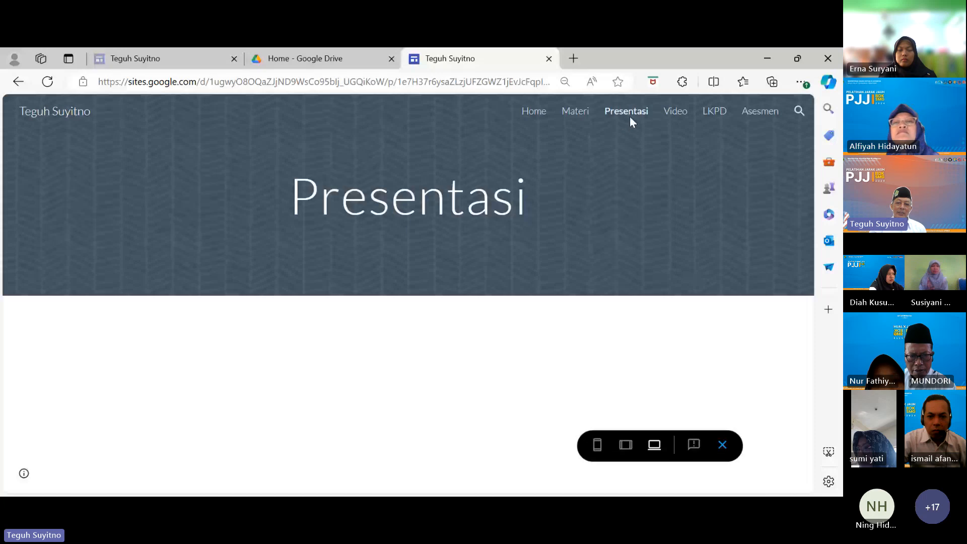
pyautogui.click(534, 112)
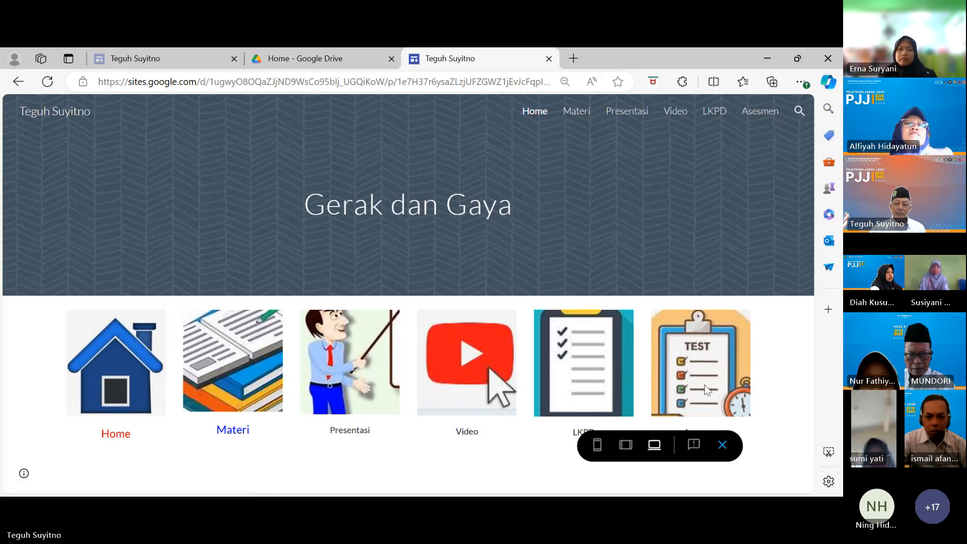
pyautogui.click(589, 370)
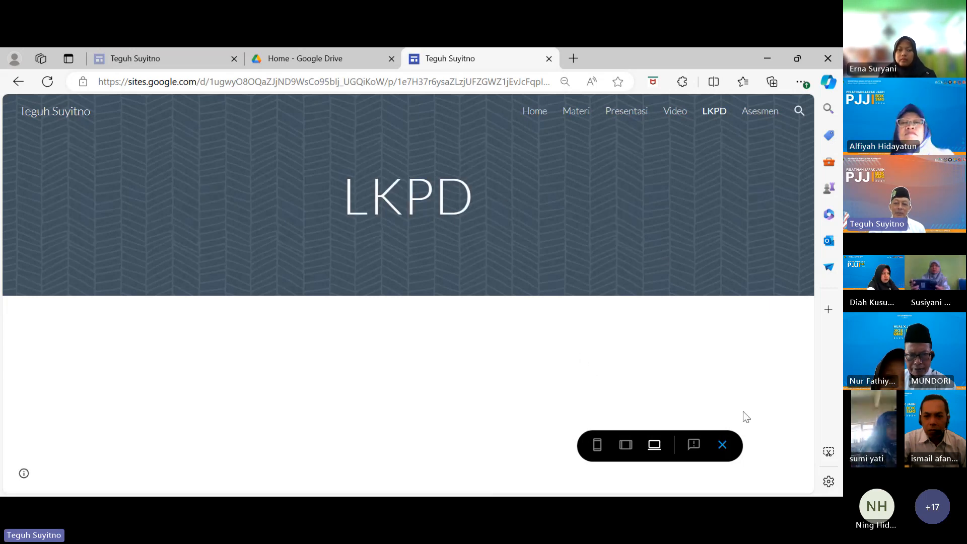
pyautogui.click(722, 441)
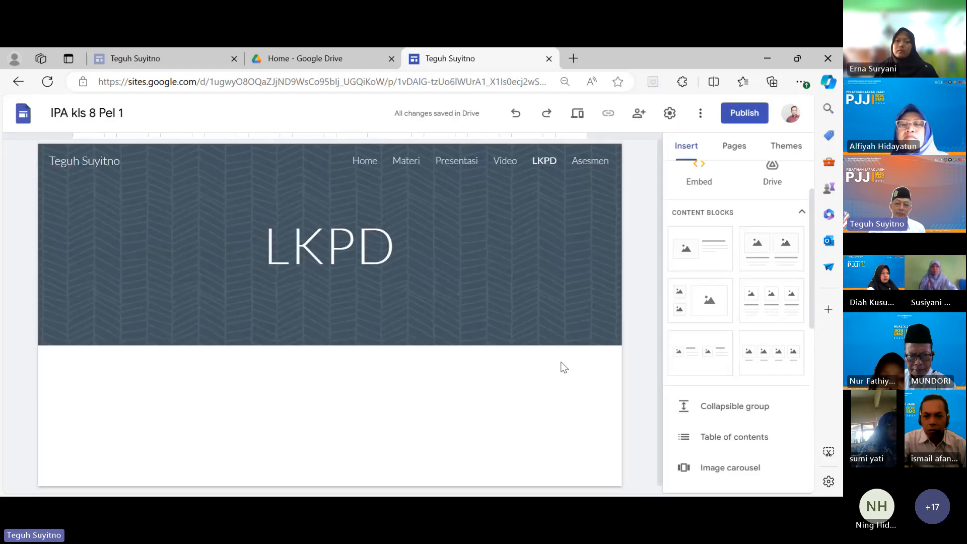
# Step: Return to the home page and apply a link from the Asesmen image to the site's Asesmen page
pyautogui.click(364, 162)
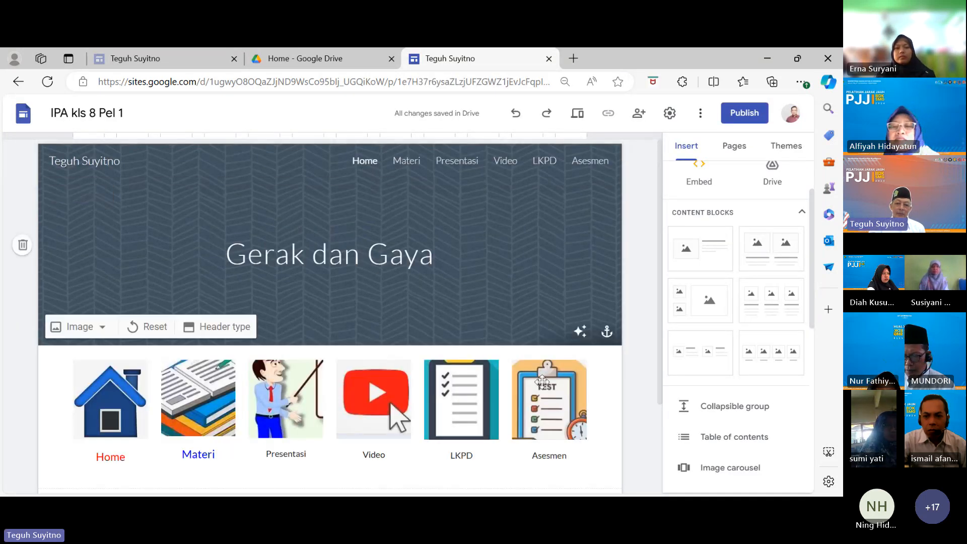
pyautogui.doubleClick(547, 415)
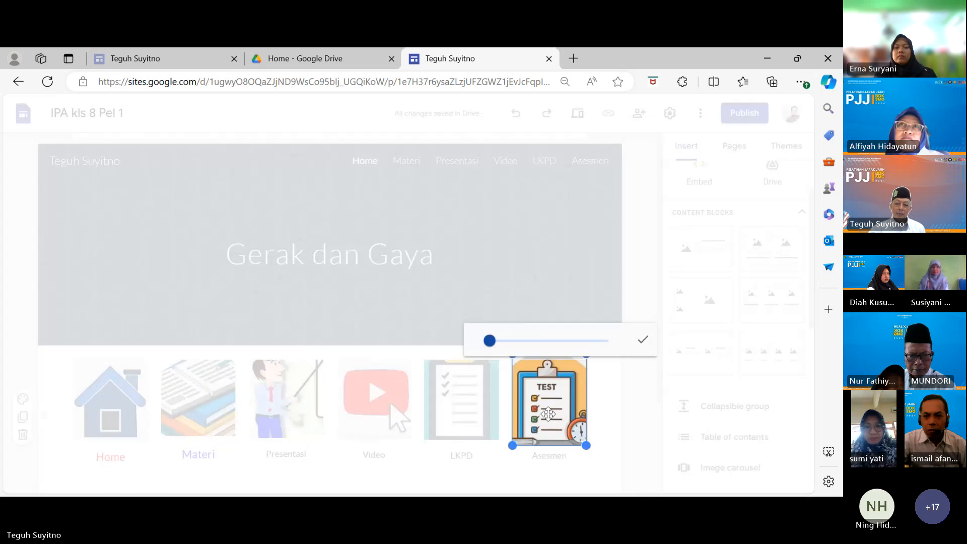
pyautogui.click(642, 386)
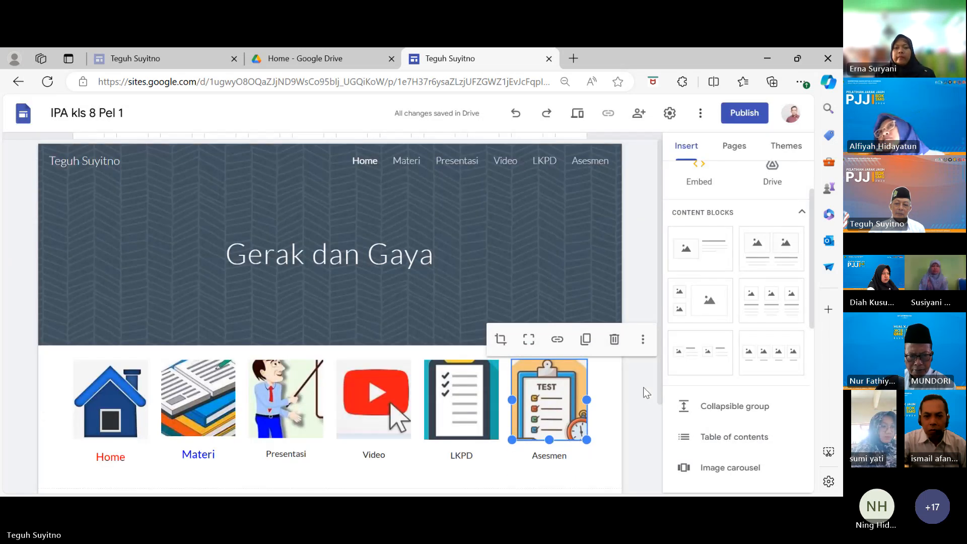
pyautogui.click(558, 341)
pyautogui.click(555, 345)
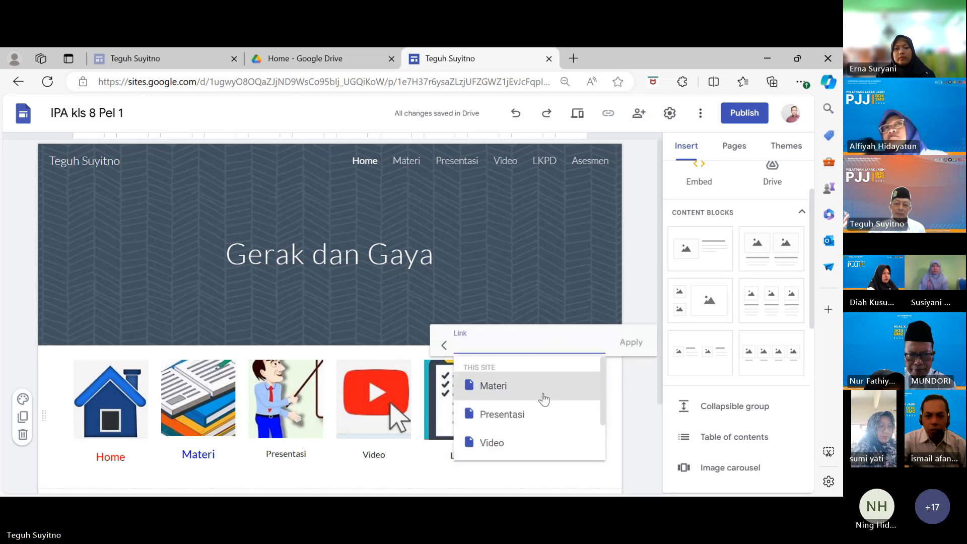
pyautogui.scroll(-2, 541, 398)
pyautogui.click(512, 446)
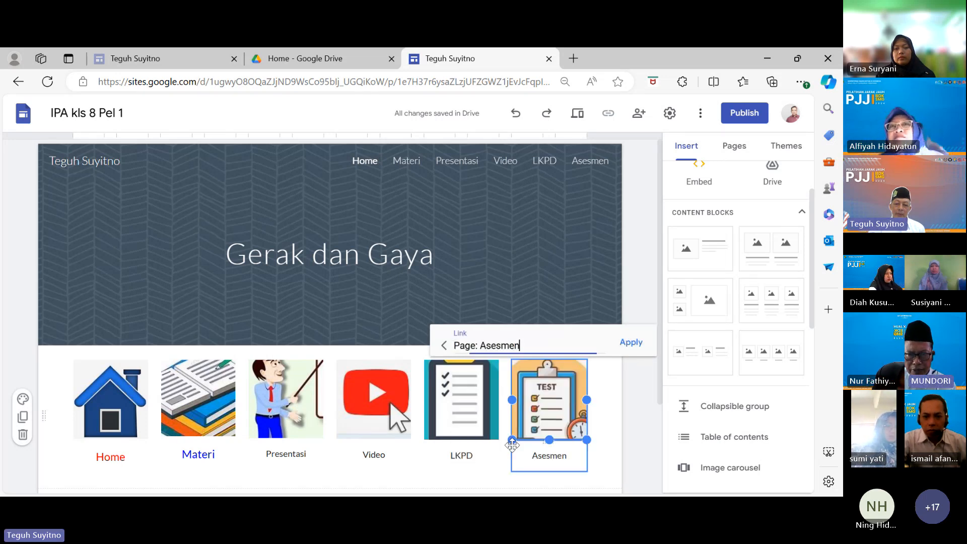
pyautogui.click(636, 342)
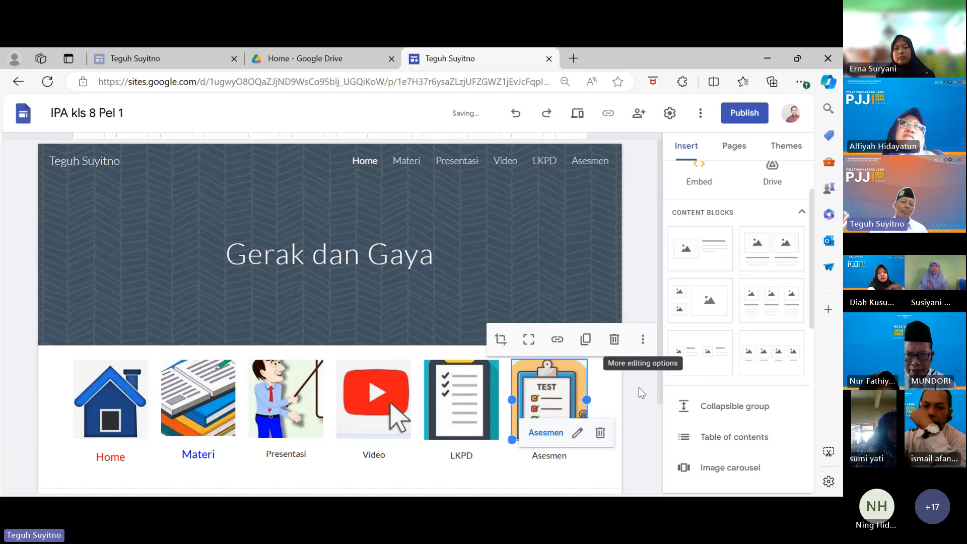
pyautogui.click(645, 428)
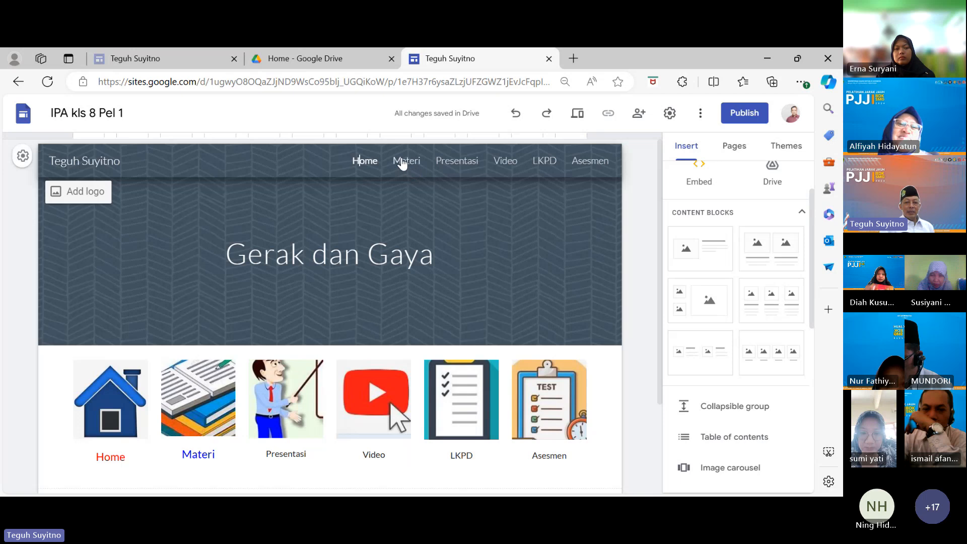
# Step: Open the Materi page and set its header title's font size to 30
pyautogui.click(195, 402)
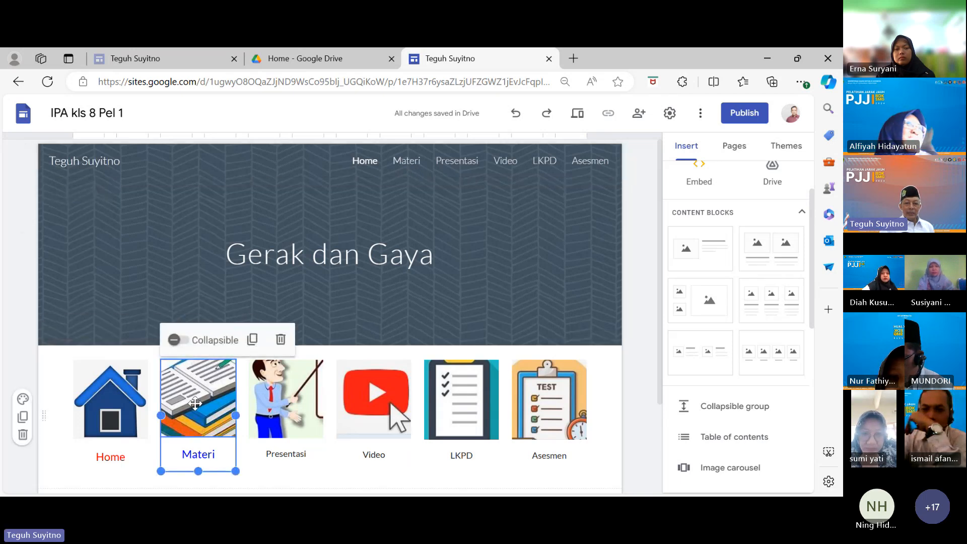
pyautogui.click(407, 161)
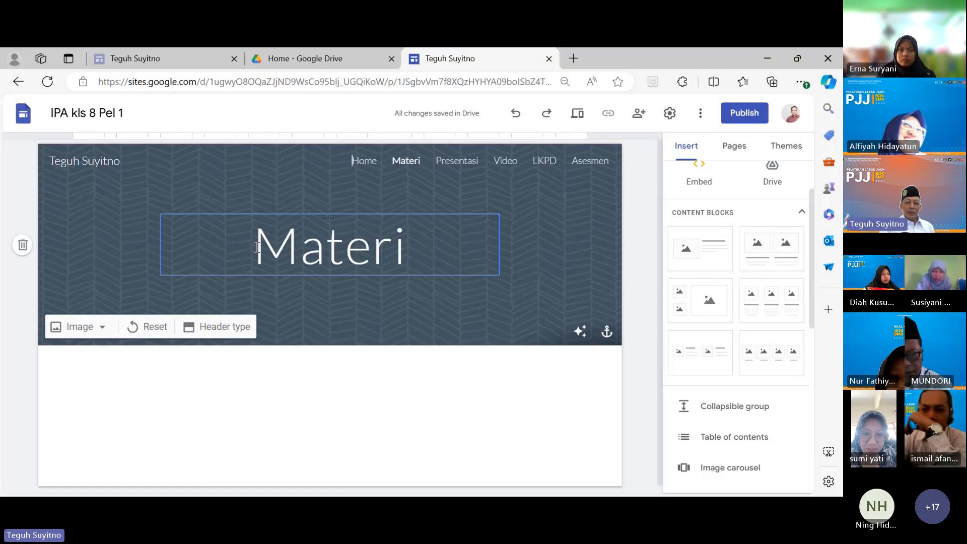
pyautogui.moveTo(256, 247); pyautogui.dragTo(409, 256)
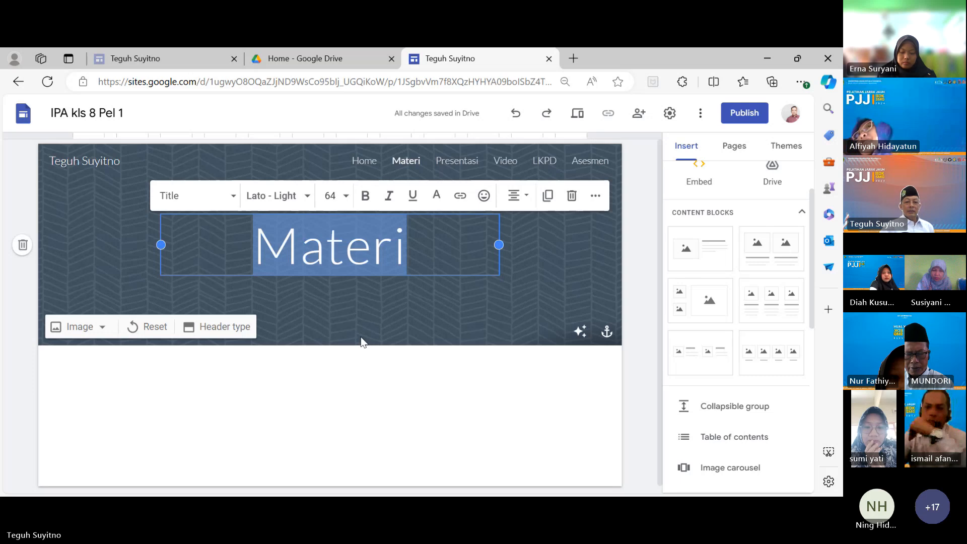
pyautogui.click(345, 198)
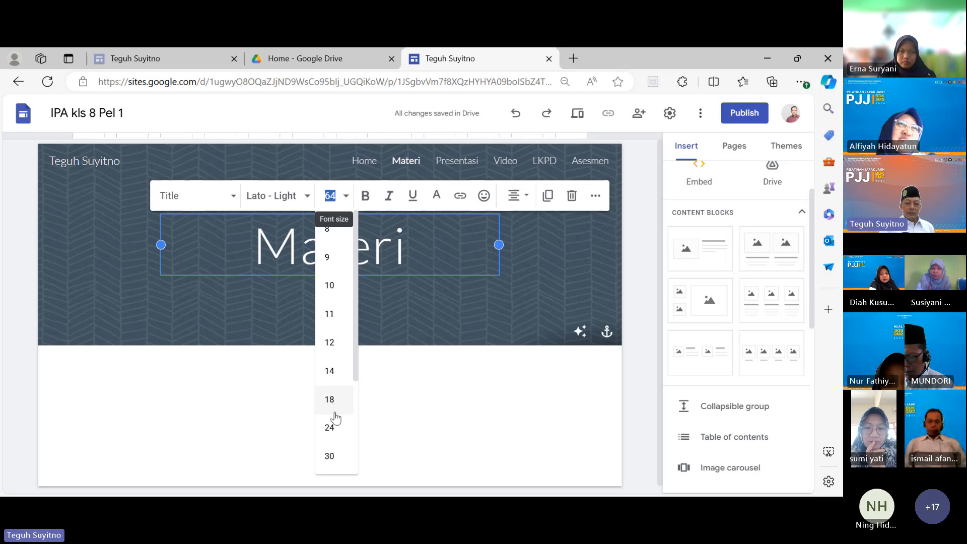
pyautogui.click(330, 455)
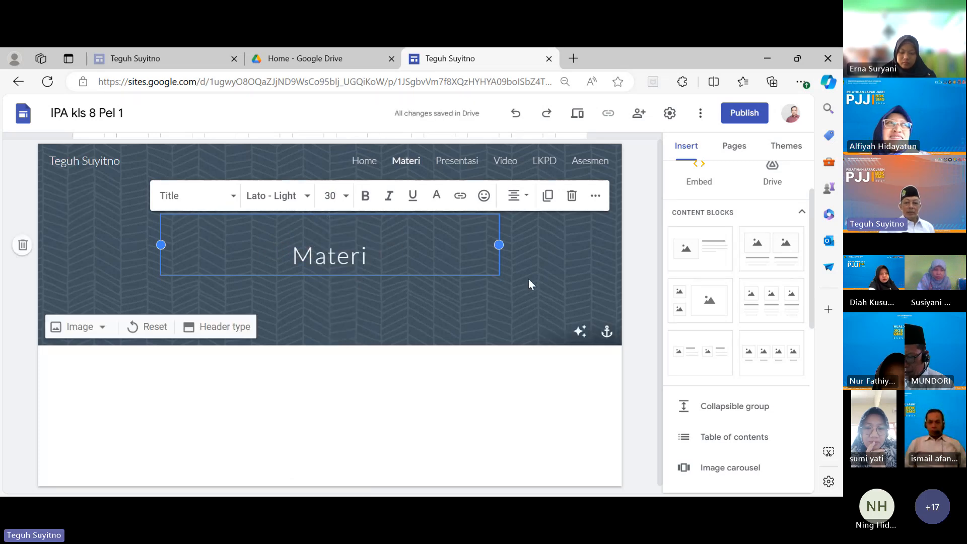
pyautogui.click(645, 284)
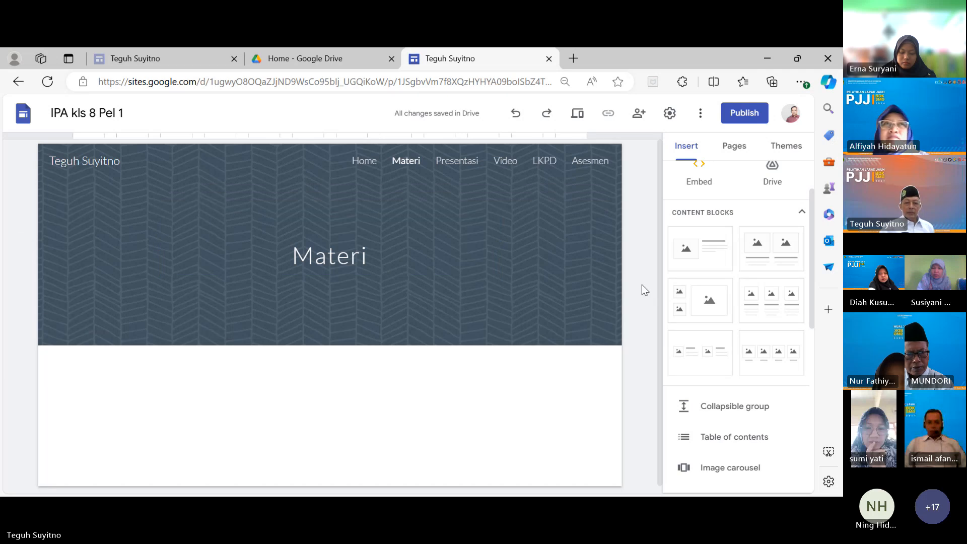
# Step: Link the "Materi" title in the Materi page's header to the site's Home page
pyautogui.click(361, 163)
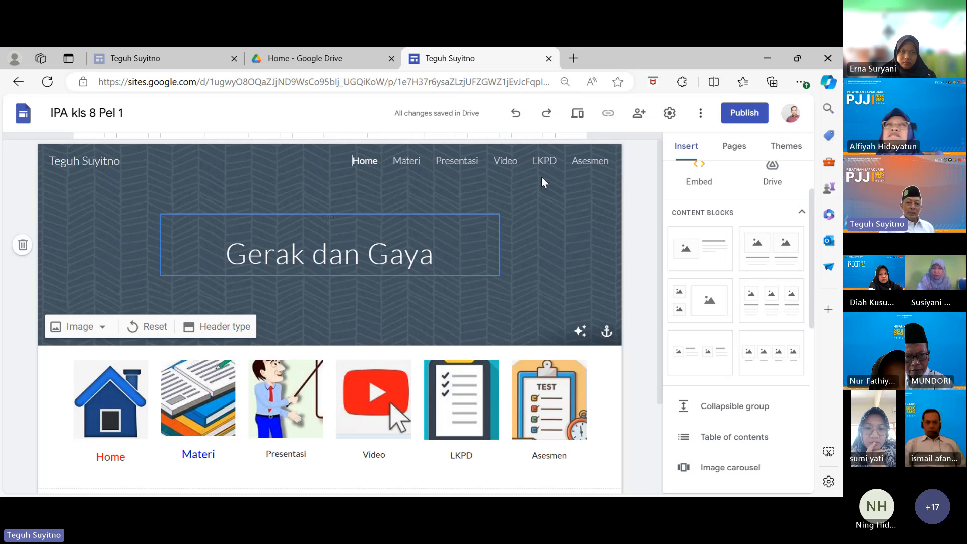
pyautogui.click(405, 163)
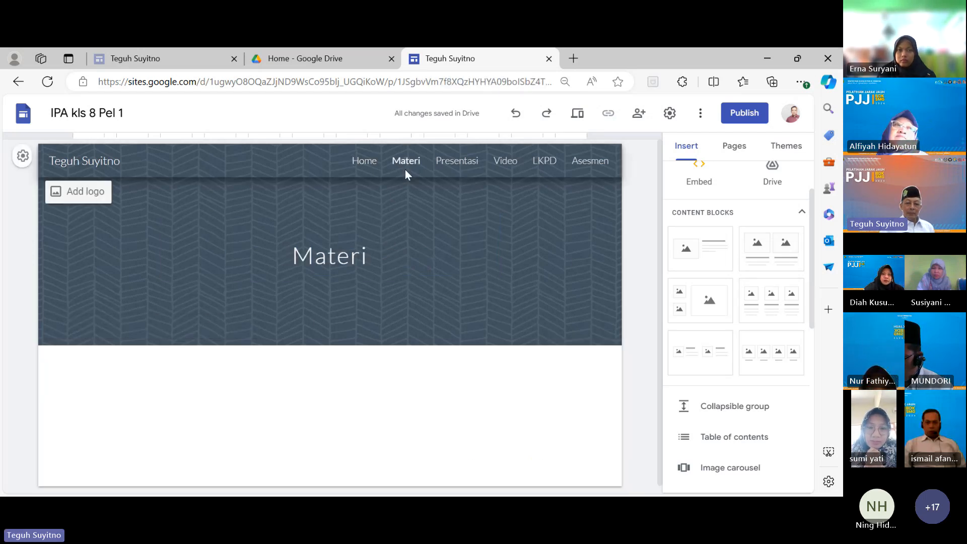
pyautogui.moveTo(301, 256); pyautogui.dragTo(379, 258)
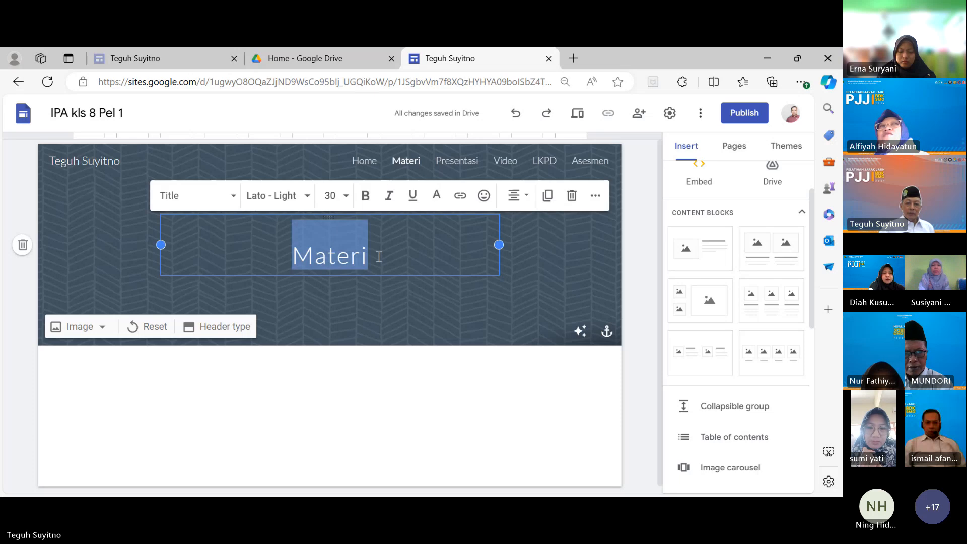
pyautogui.click(461, 200)
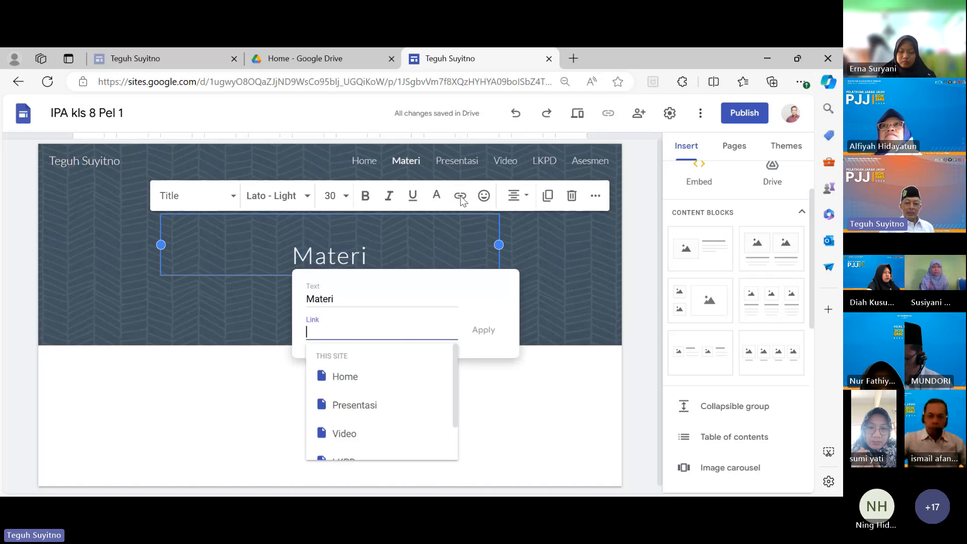
pyautogui.click(344, 378)
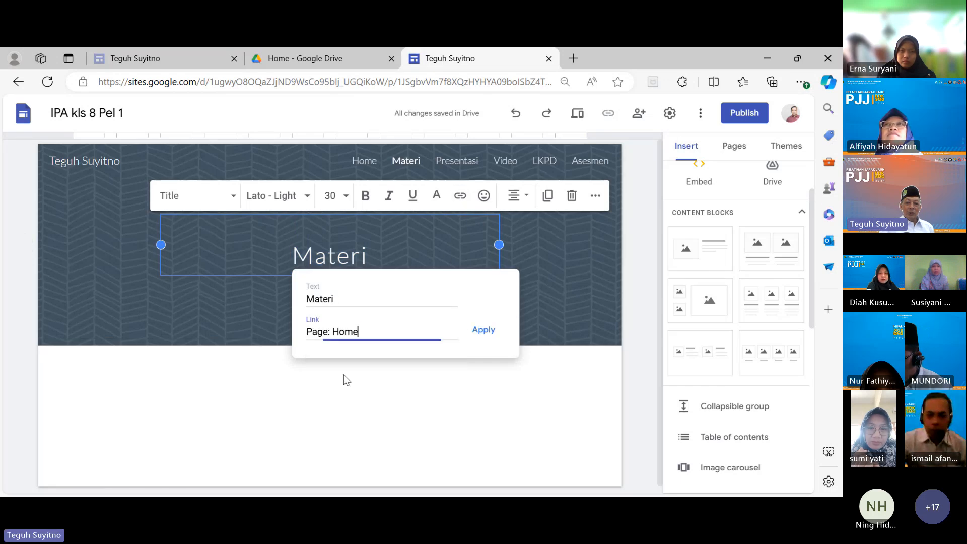
pyautogui.click(482, 331)
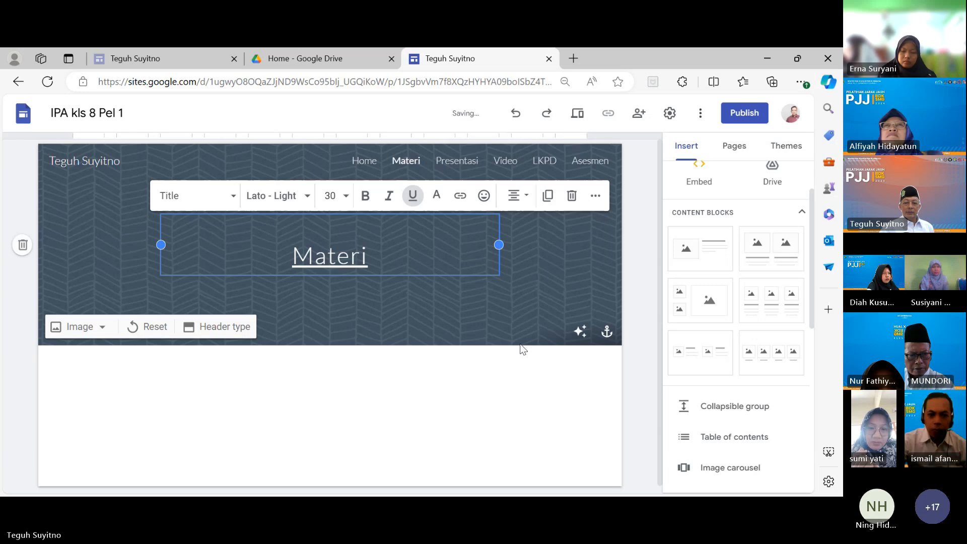
pyautogui.click(625, 368)
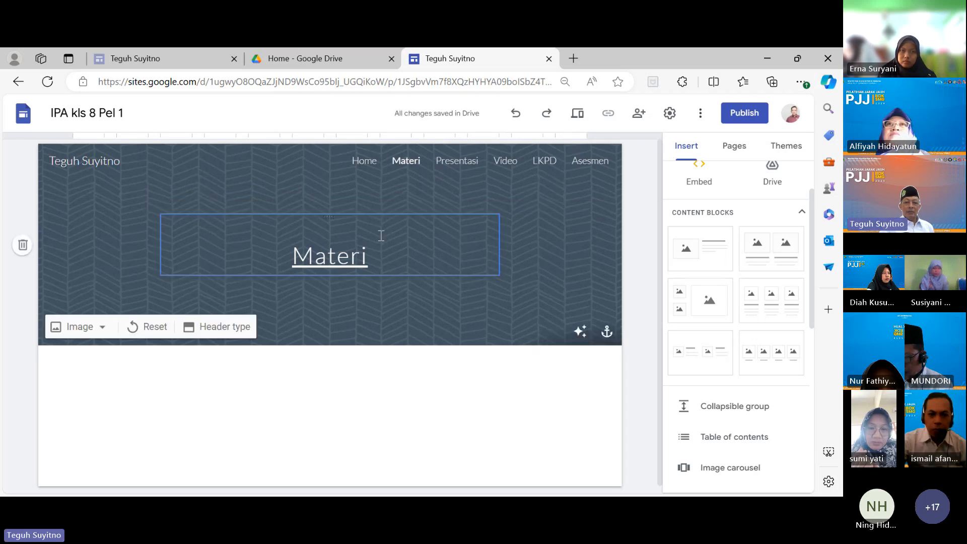
# Step: Open the Presentasi page and link its header title to the site's Home page
pyautogui.click(460, 171)
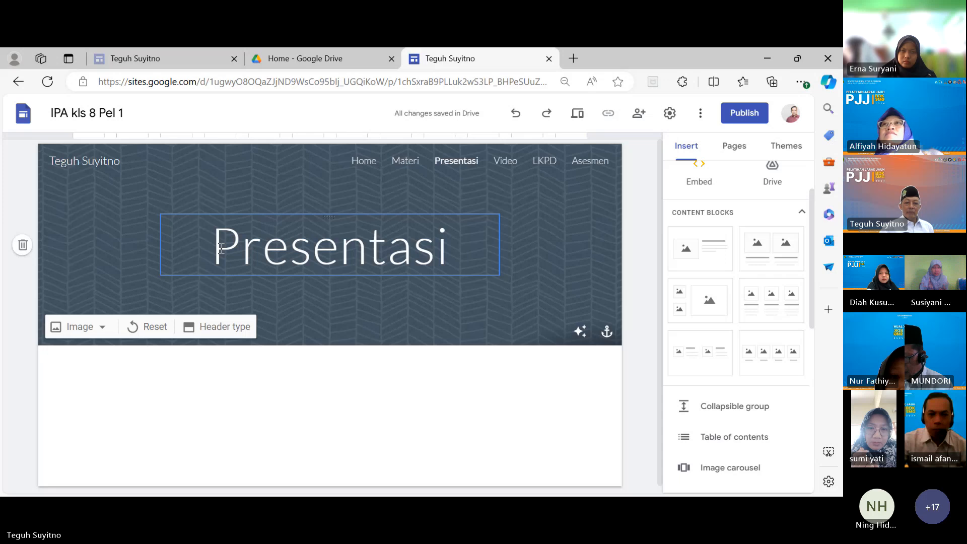
pyautogui.moveTo(220, 247); pyautogui.dragTo(454, 244)
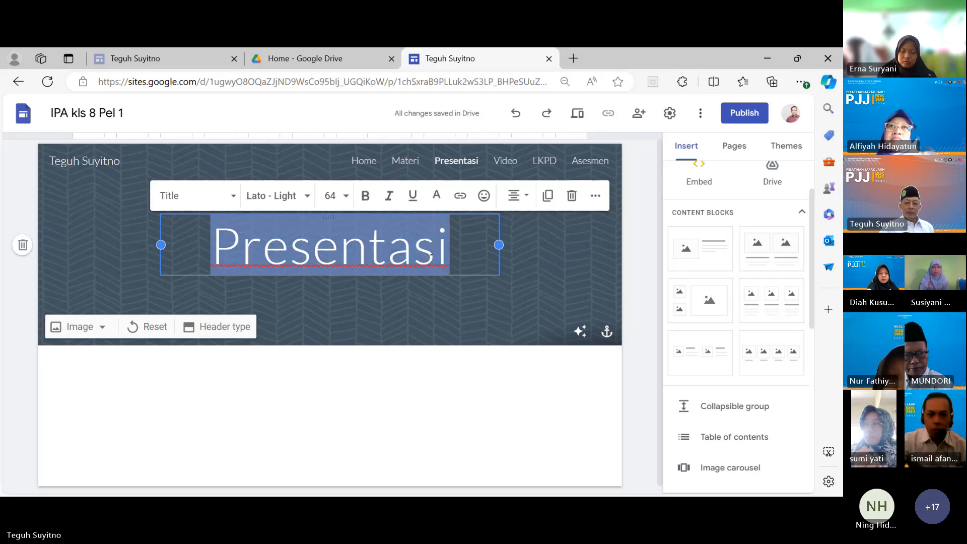
pyautogui.click(459, 200)
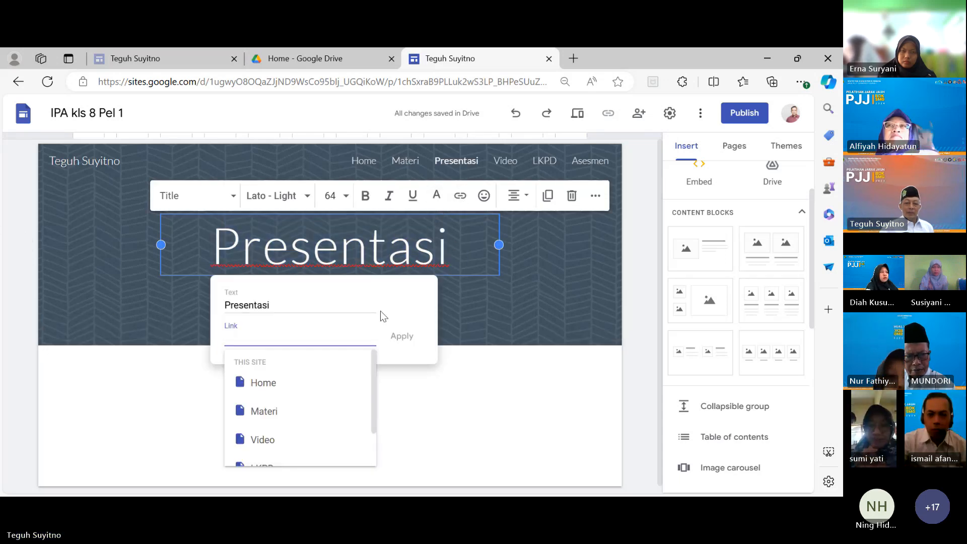
pyautogui.click(263, 383)
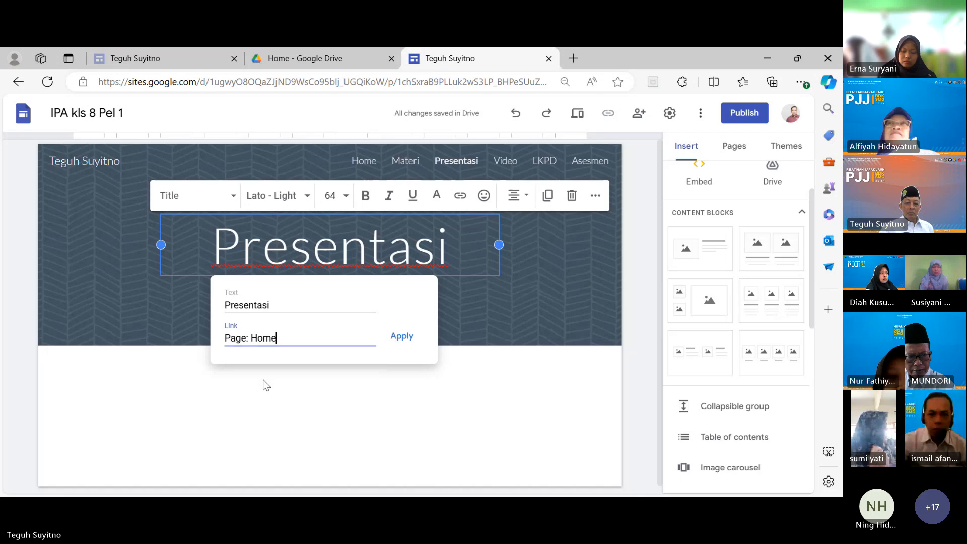
pyautogui.click(403, 338)
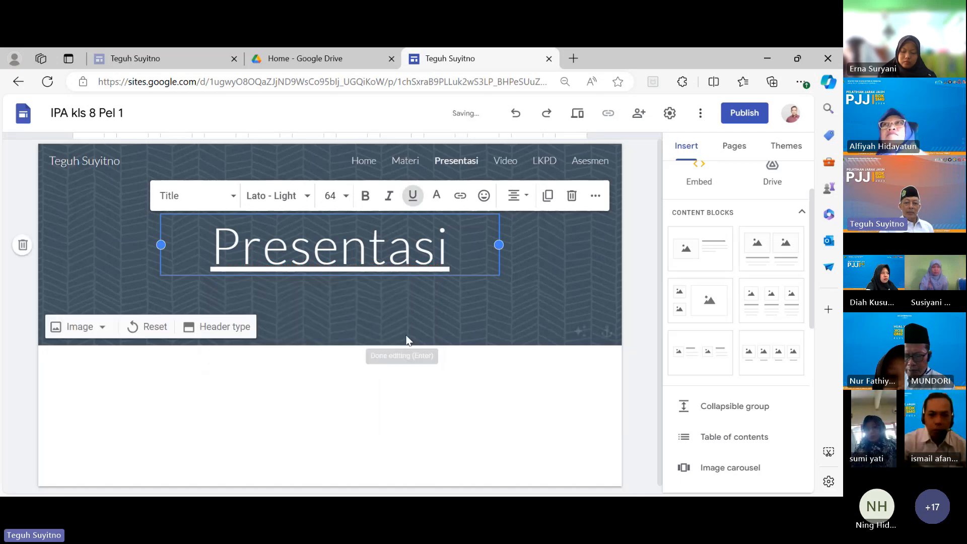
pyautogui.click(642, 331)
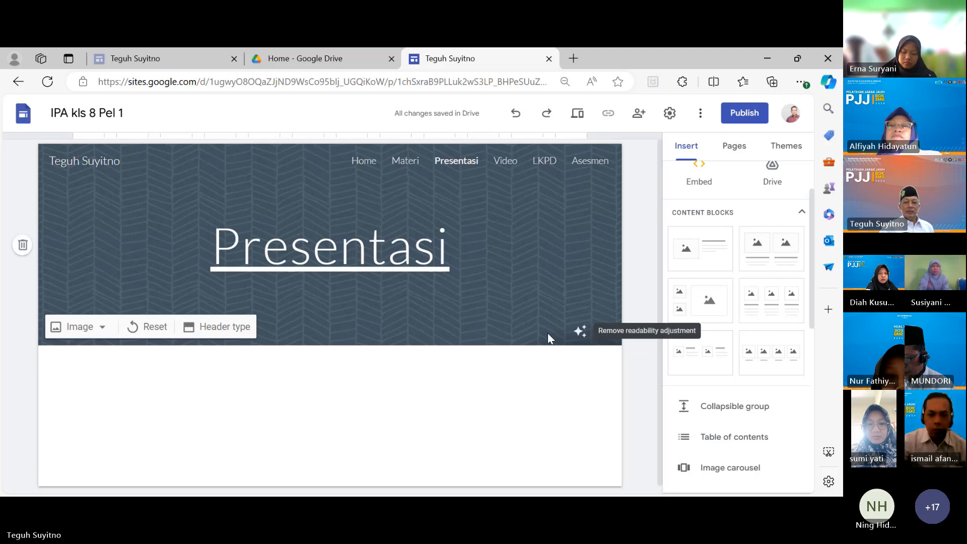
# Step: Open the Video page and link its header title to the site's Home page
pyautogui.click(506, 162)
pyautogui.moveTo(263, 244); pyautogui.dragTo(400, 252)
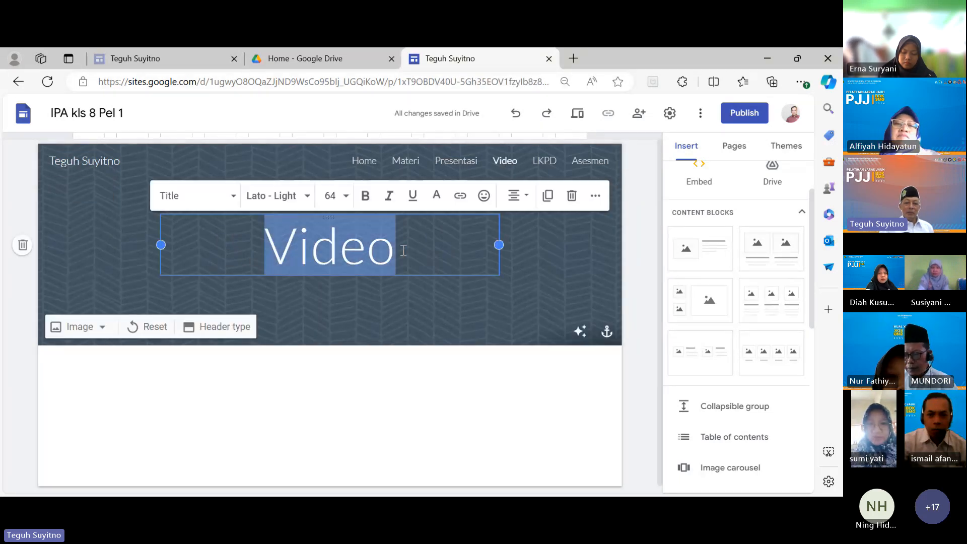
pyautogui.click(458, 201)
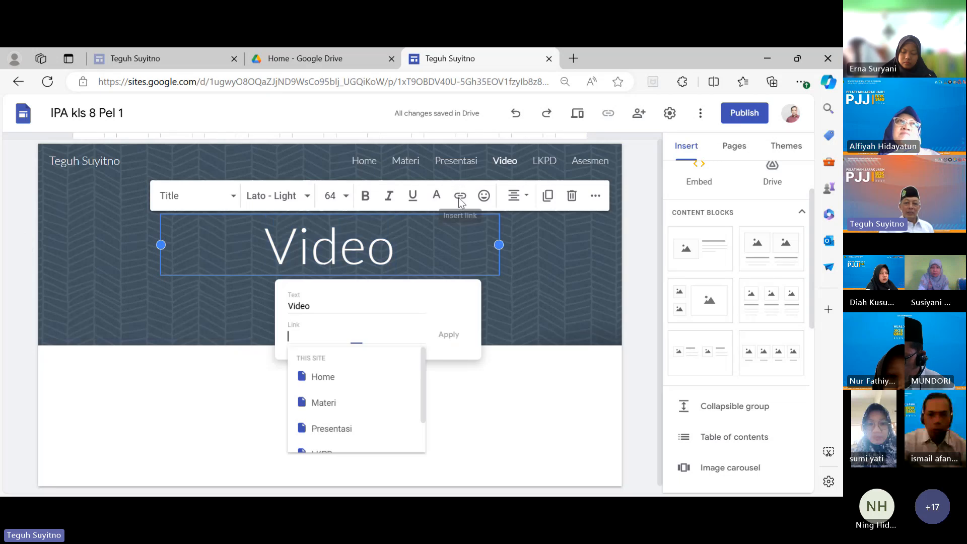
pyautogui.click(318, 388)
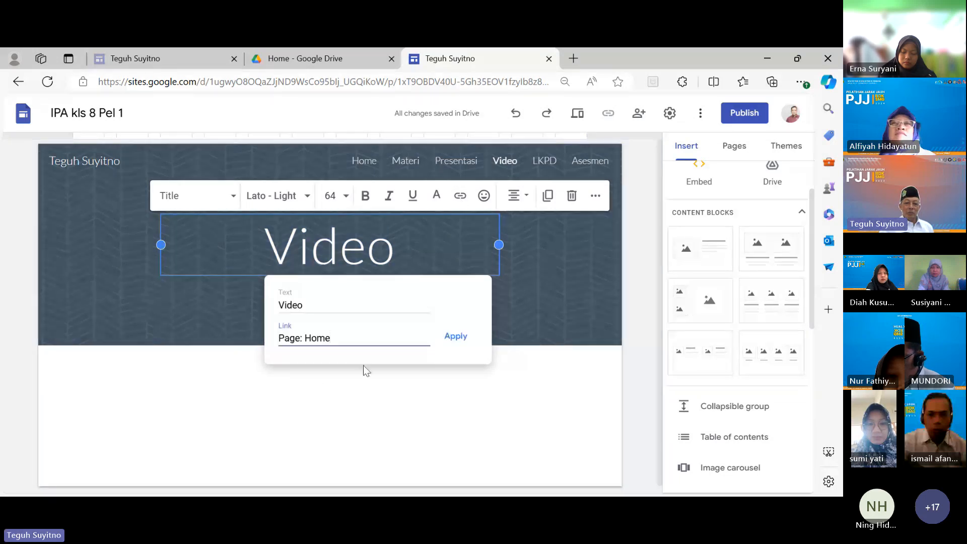
pyautogui.click(455, 336)
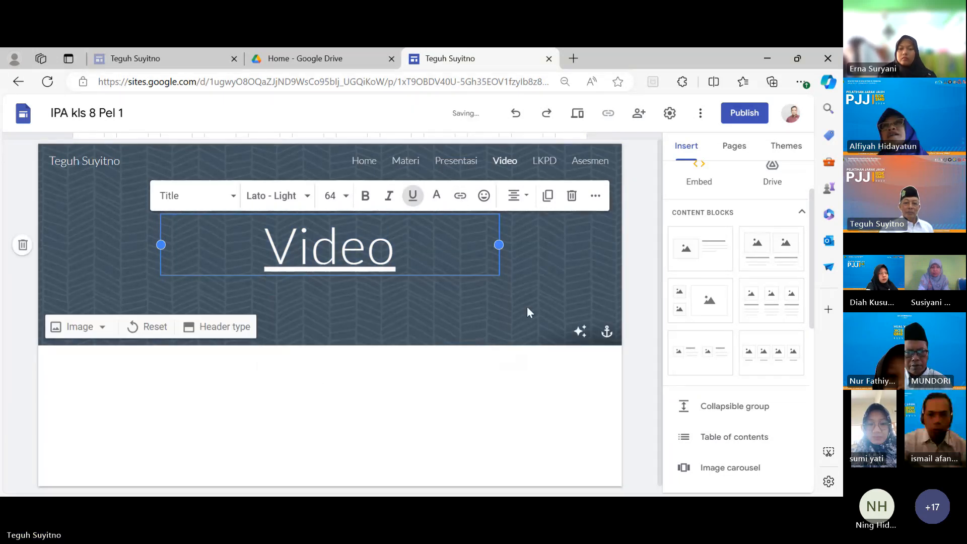
pyautogui.click(637, 295)
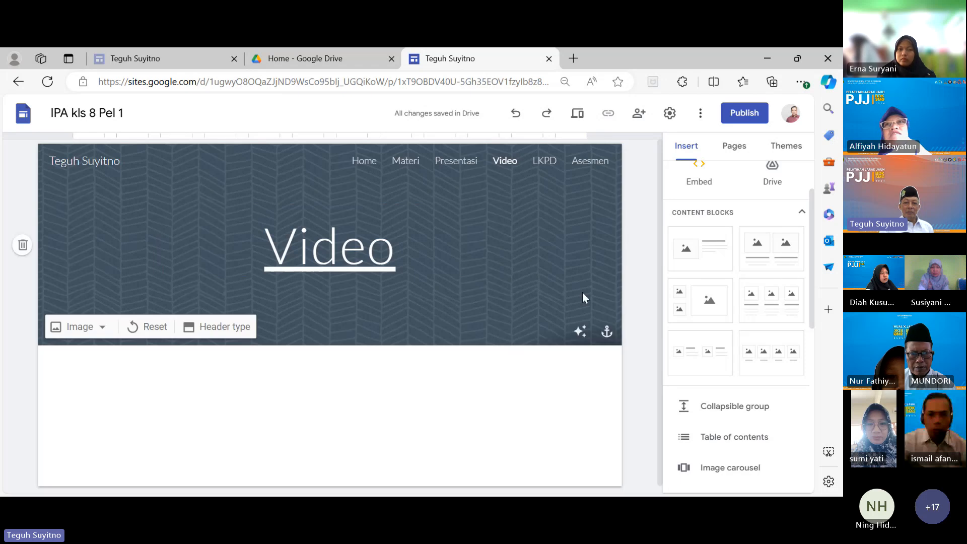
# Step: Open the LKPD page and link its header title to the site's Home page
pyautogui.click(544, 161)
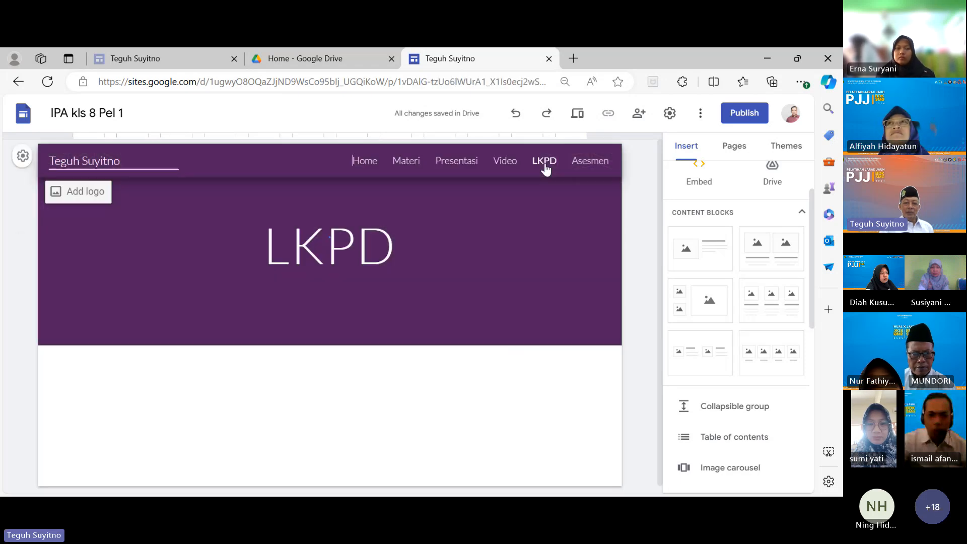
pyautogui.moveTo(270, 244); pyautogui.dragTo(409, 246)
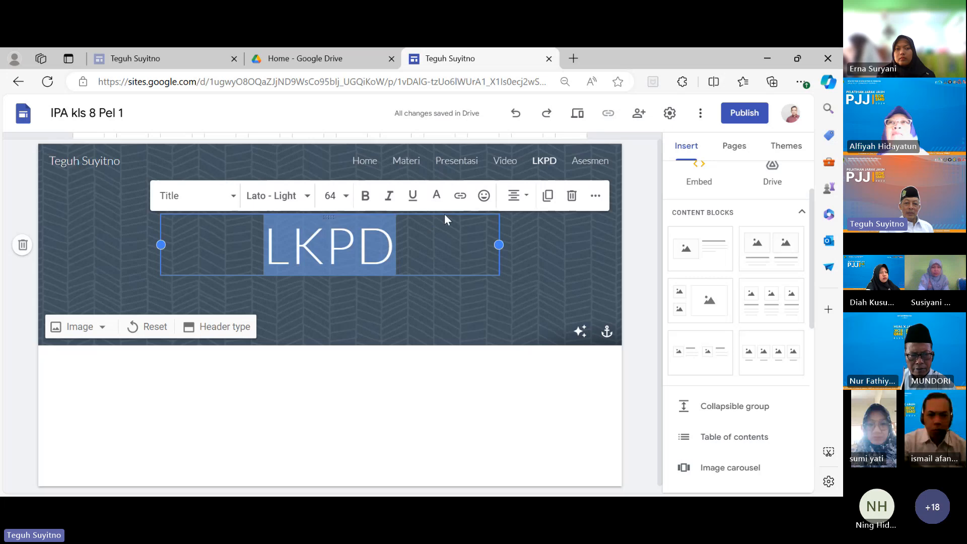
pyautogui.click(458, 196)
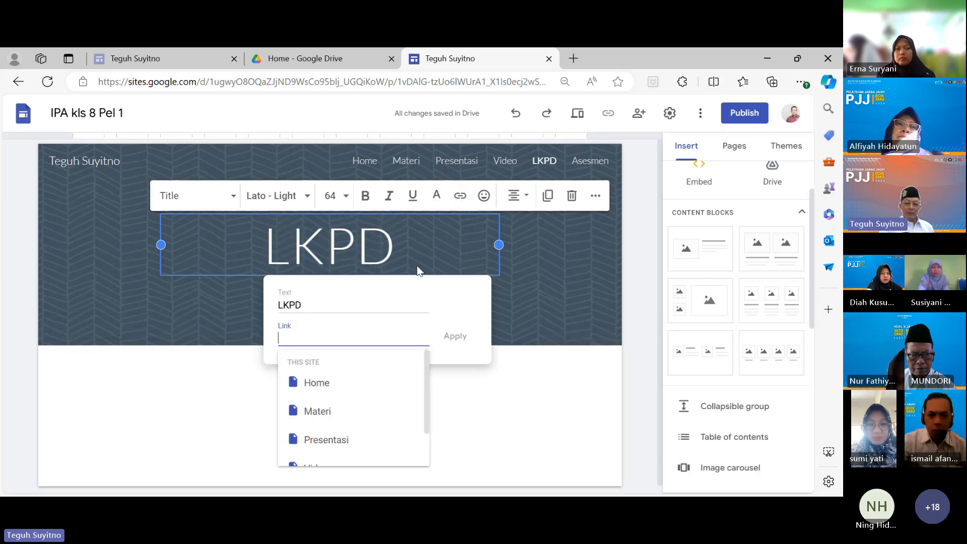
pyautogui.click(312, 382)
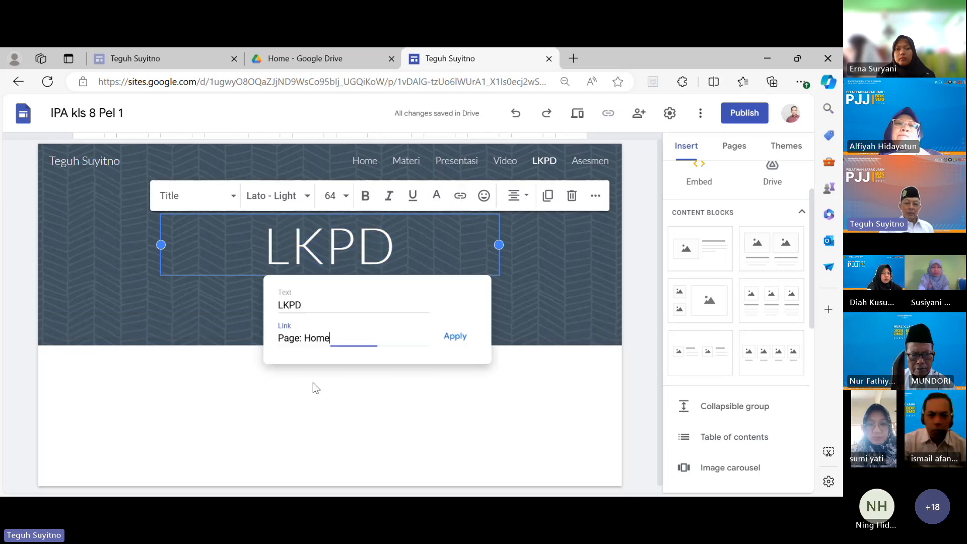
pyautogui.click(456, 335)
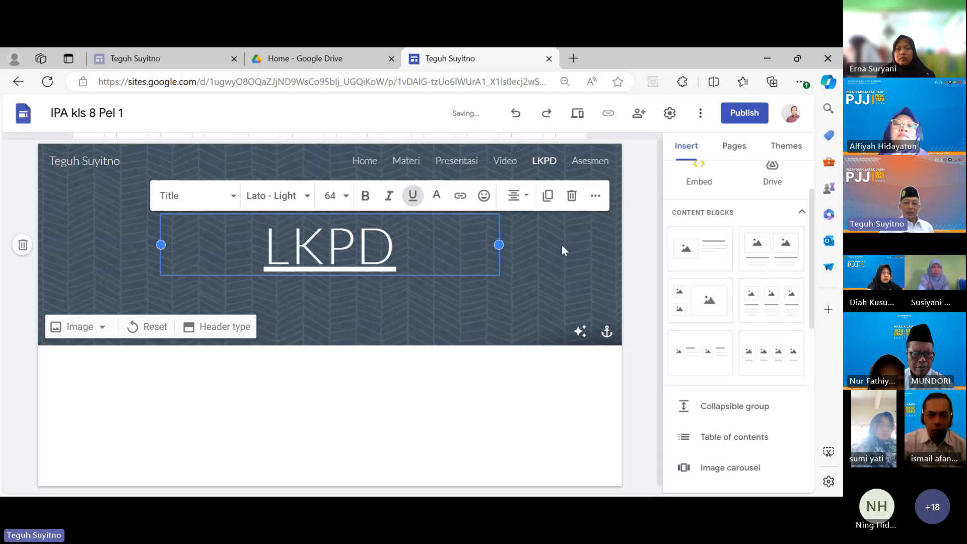
# Step: Try to link the Asesmen page's header title to the site's Home page
pyautogui.click(585, 171)
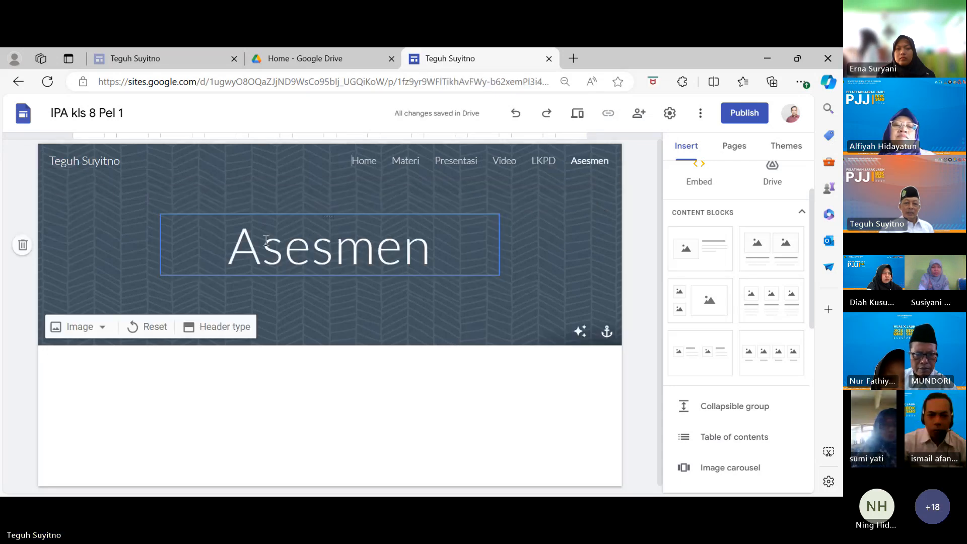
pyautogui.moveTo(229, 247); pyautogui.dragTo(432, 250)
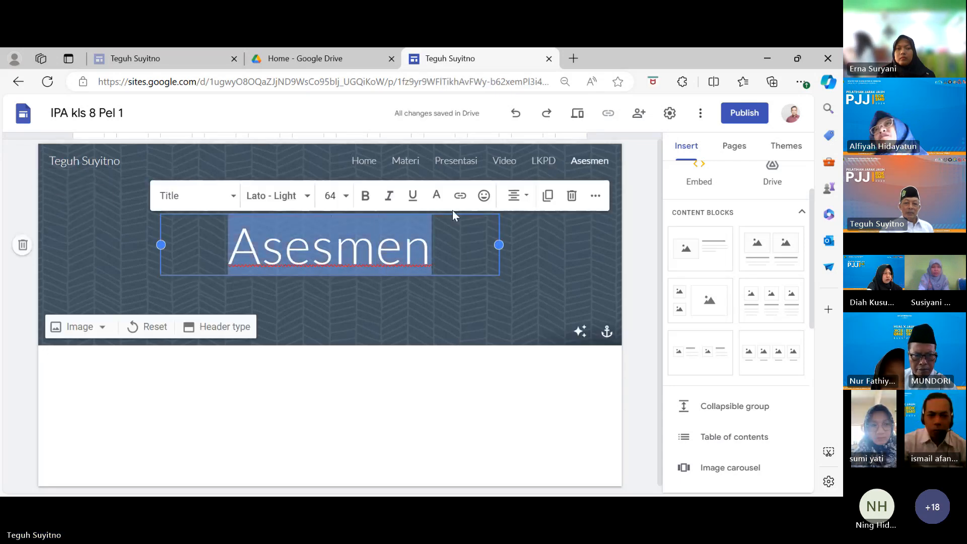
pyautogui.click(460, 197)
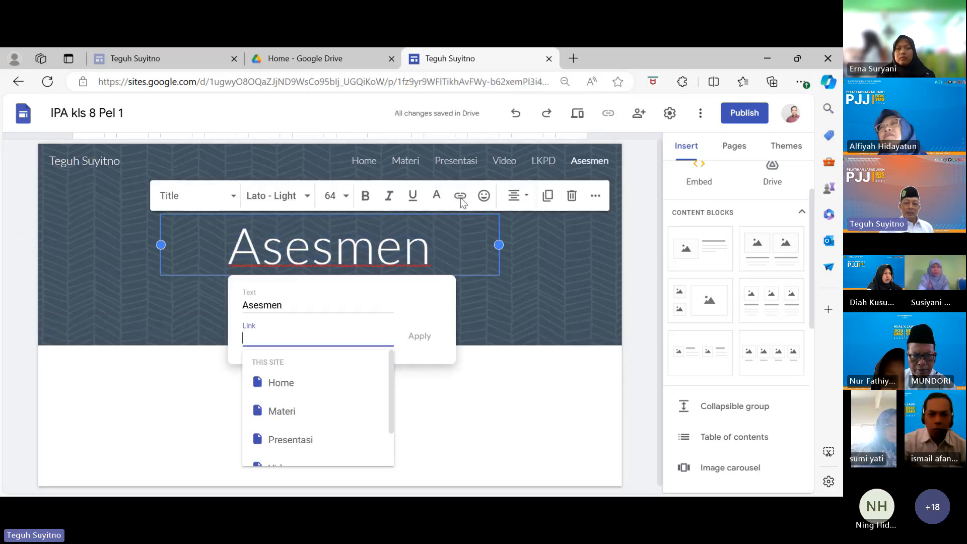
pyautogui.click(281, 381)
pyautogui.click(641, 355)
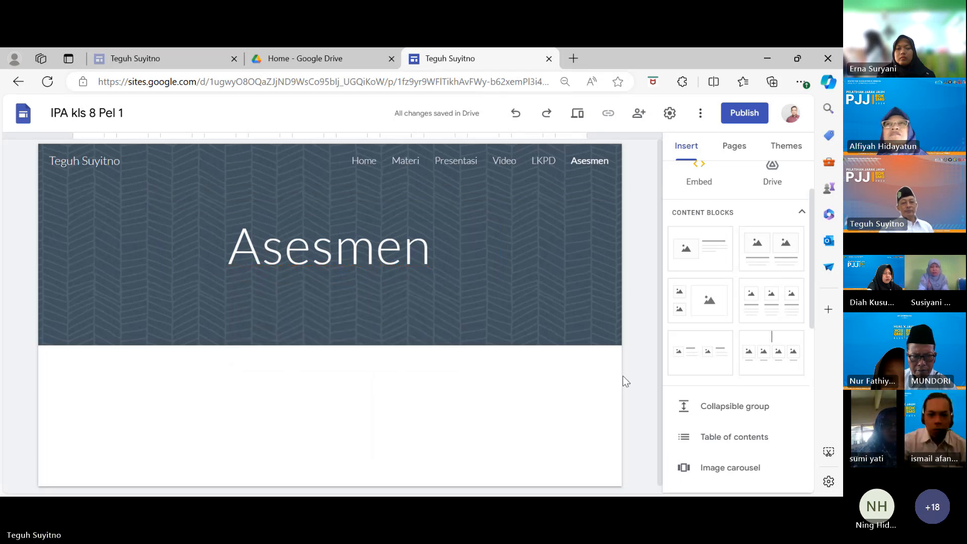
# Step: Preview the site from the Home page and test each icon's page link and the page titles' links back to Home
pyautogui.click(363, 169)
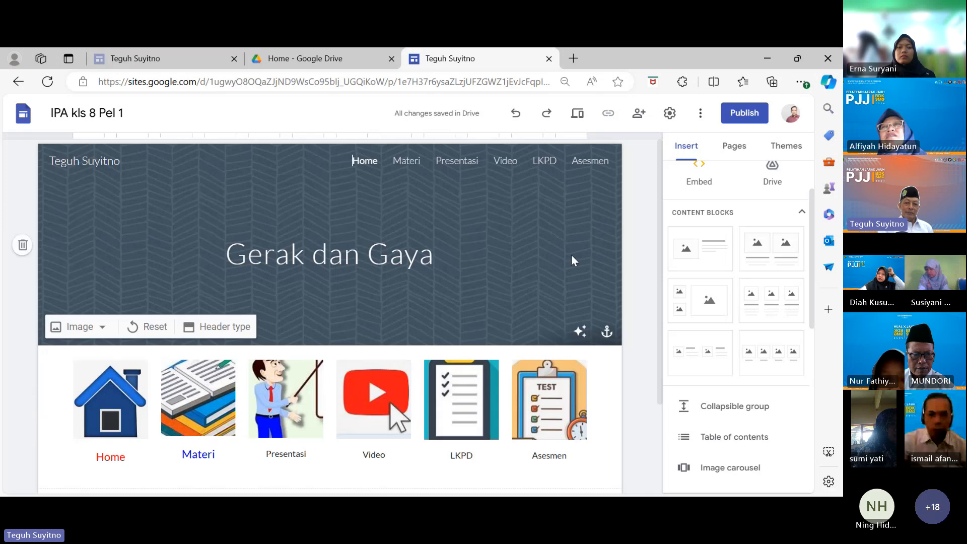
pyautogui.click(578, 115)
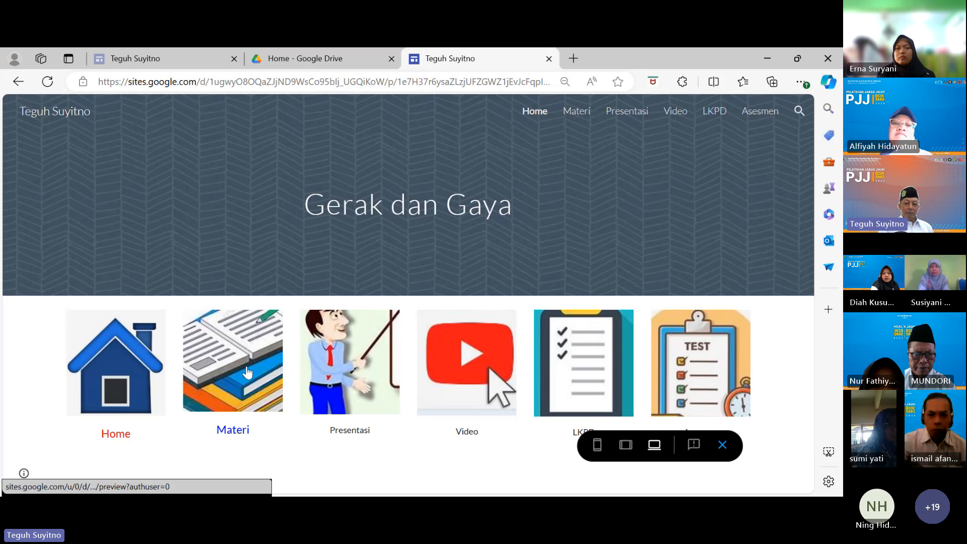
pyautogui.click(241, 374)
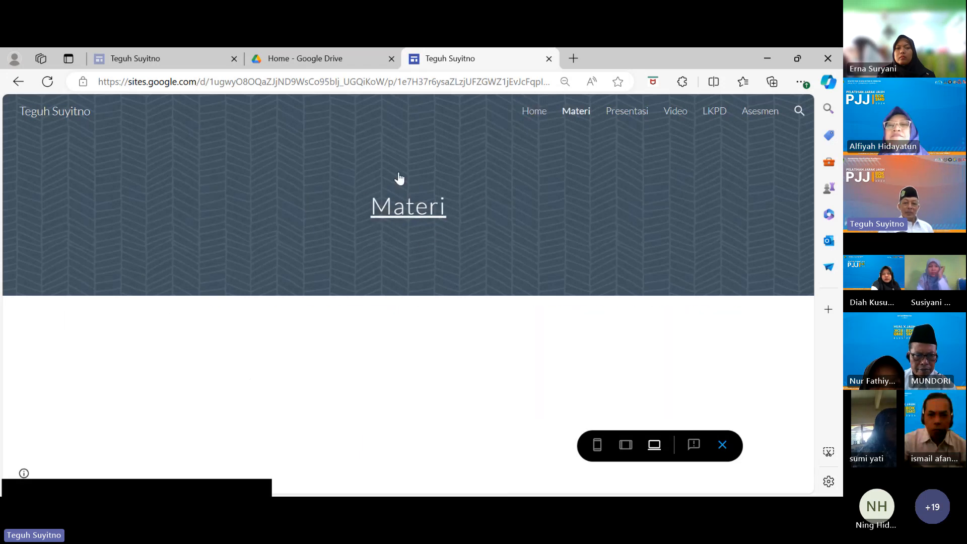
pyautogui.click(416, 214)
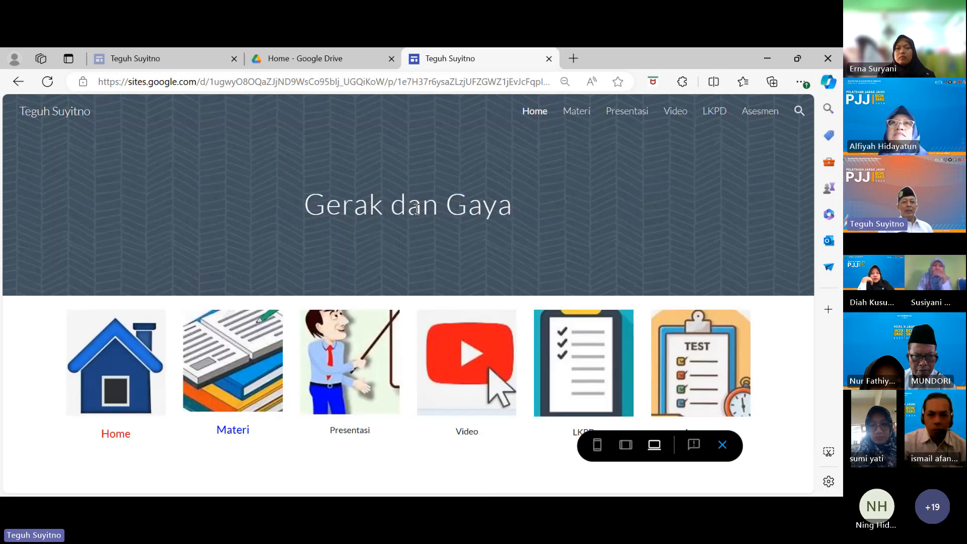
pyautogui.click(338, 360)
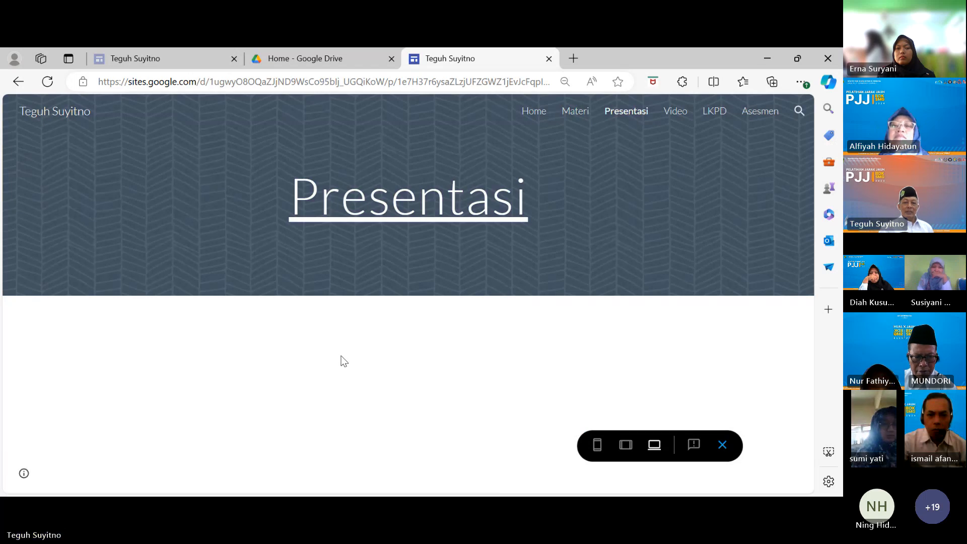
pyautogui.click(417, 211)
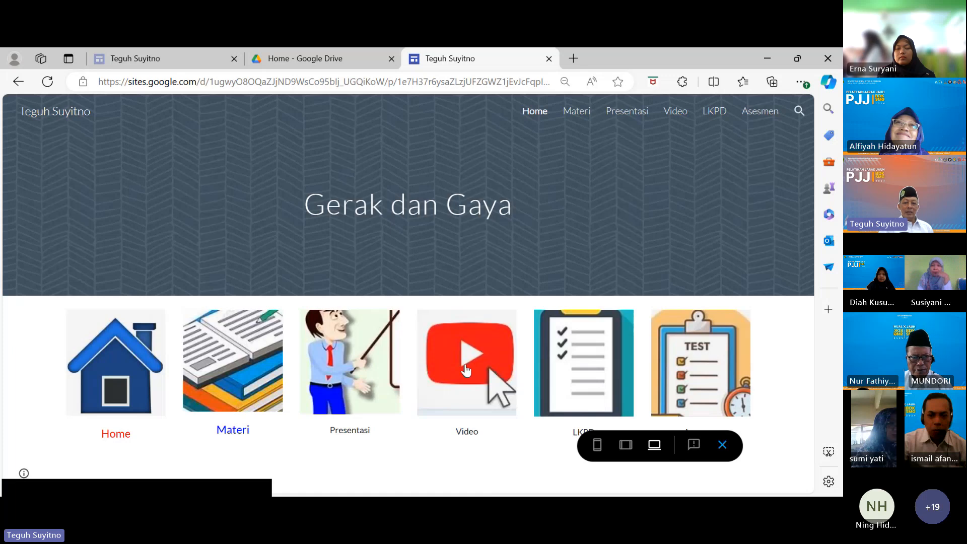
pyautogui.click(464, 367)
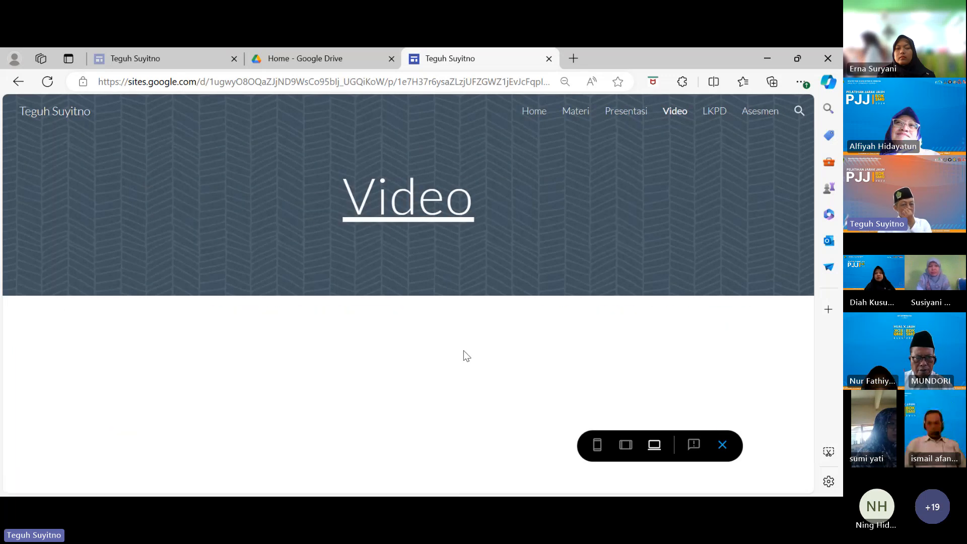
pyautogui.click(433, 212)
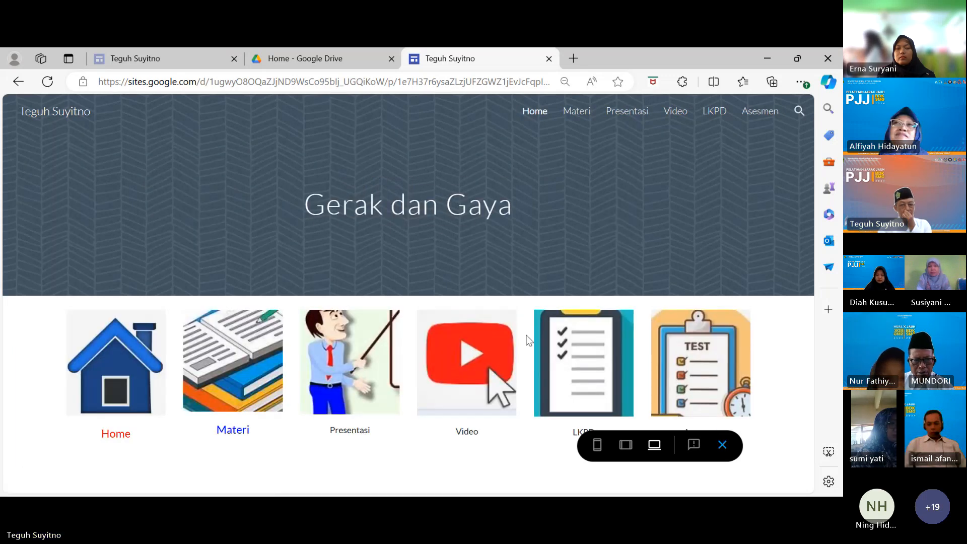
pyautogui.click(564, 357)
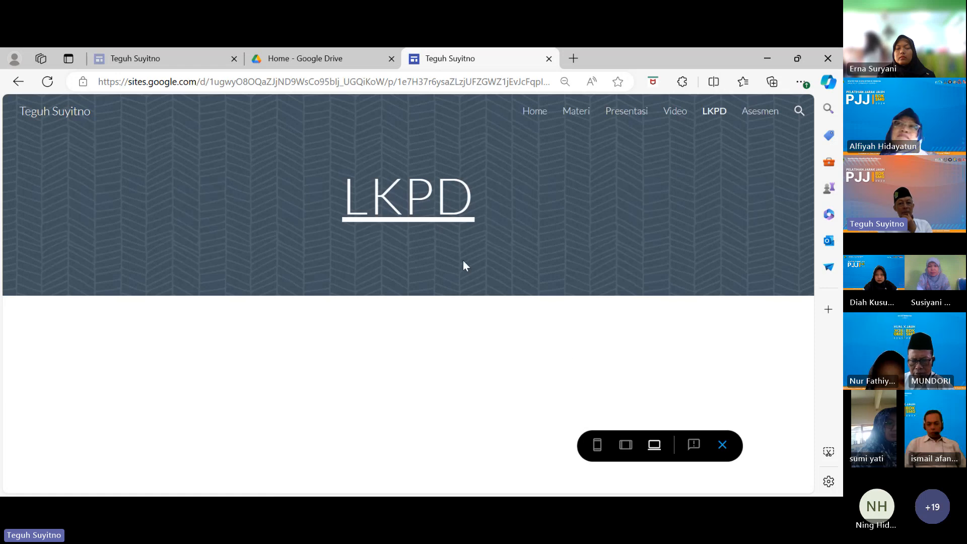
pyautogui.click(416, 202)
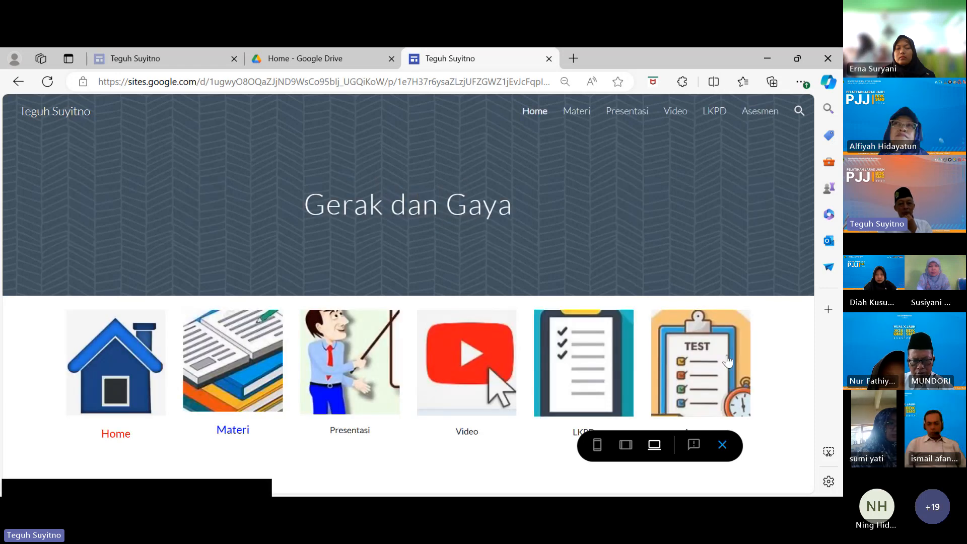
pyautogui.click(709, 363)
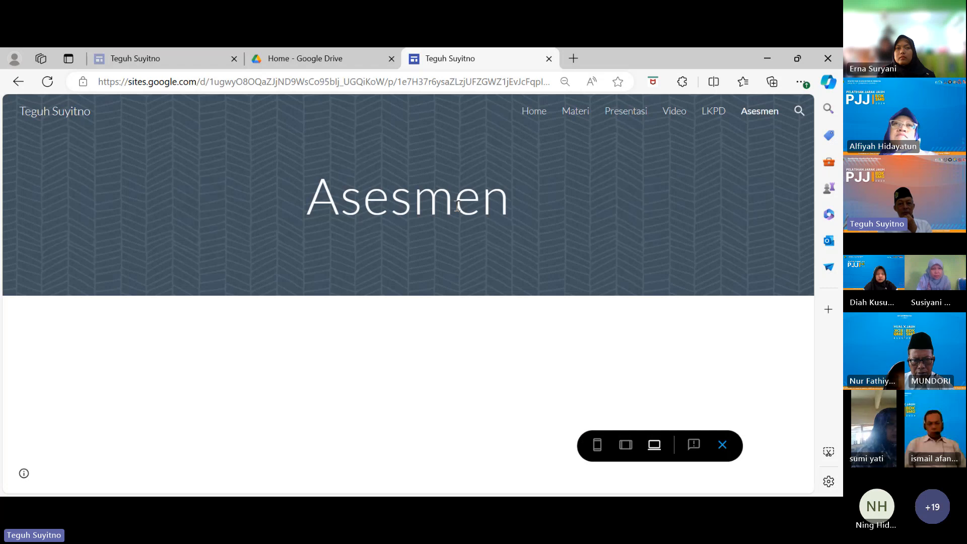
pyautogui.click(722, 444)
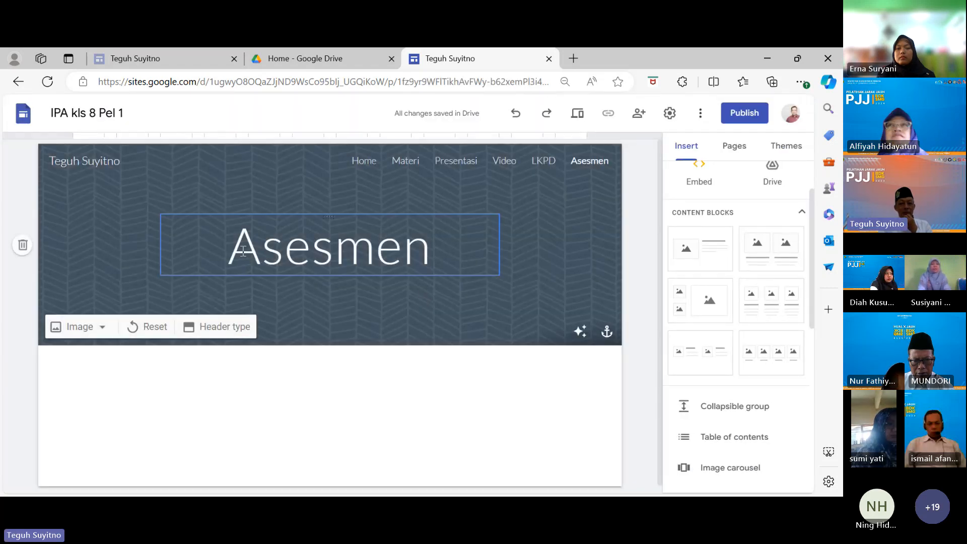
# Step: Link the Asesmen page's header title to the site's Home page
pyautogui.moveTo(241, 250); pyautogui.dragTo(468, 264)
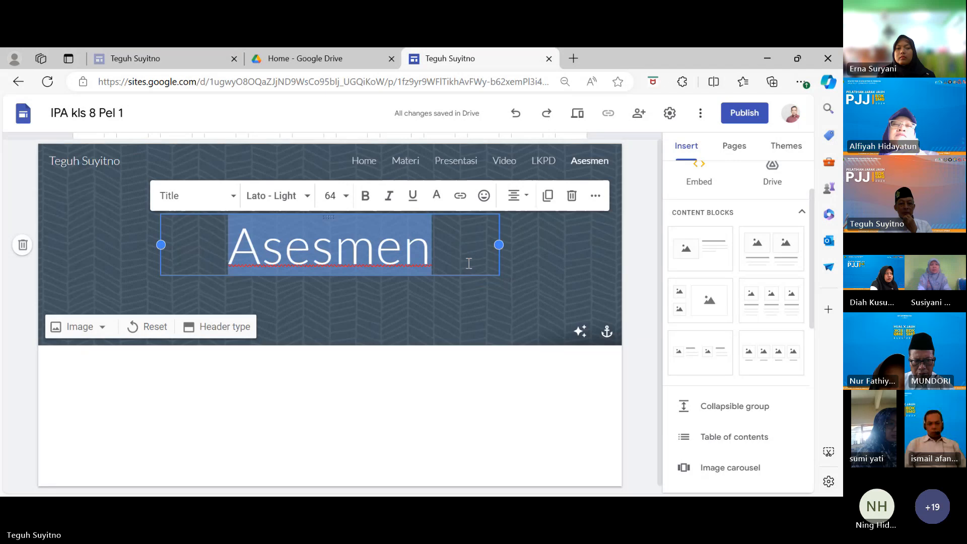
pyautogui.click(460, 196)
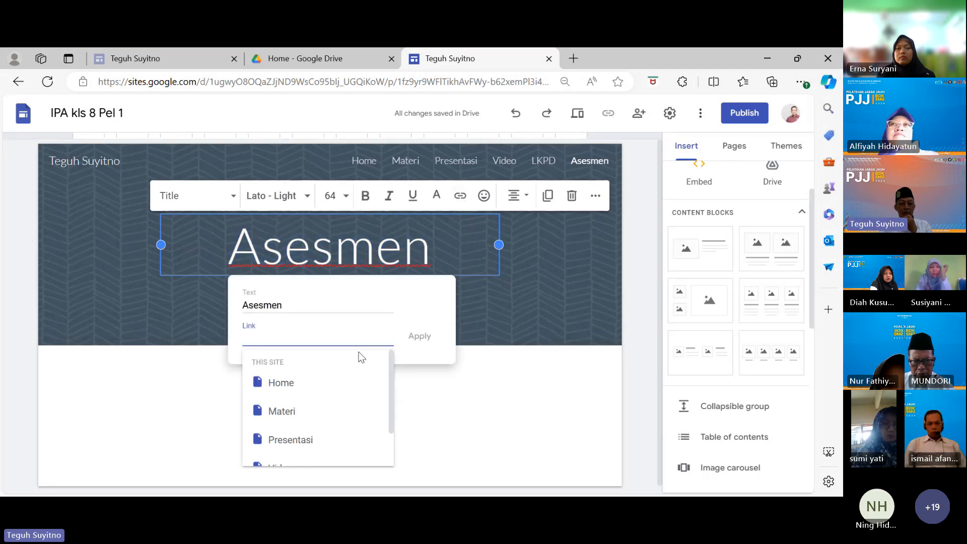
pyautogui.click(294, 388)
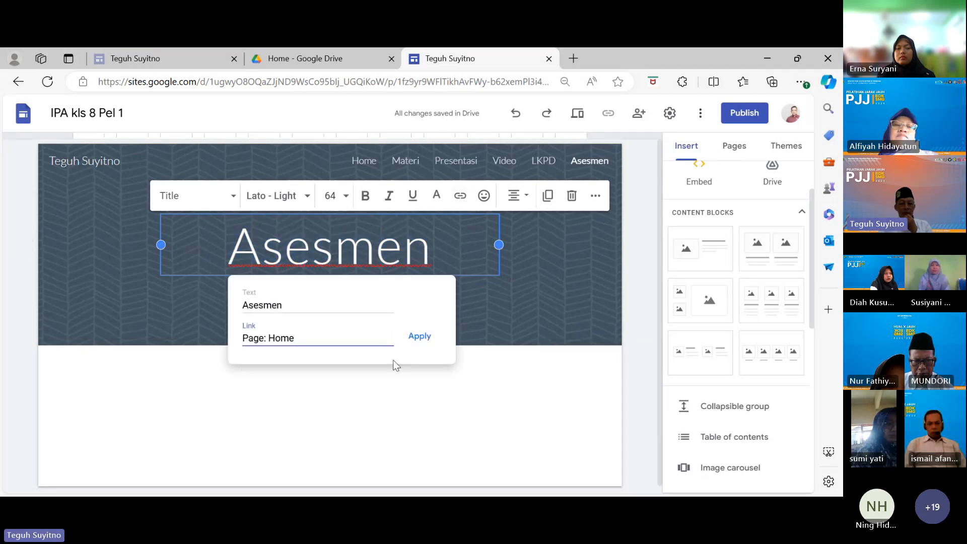
pyautogui.click(420, 336)
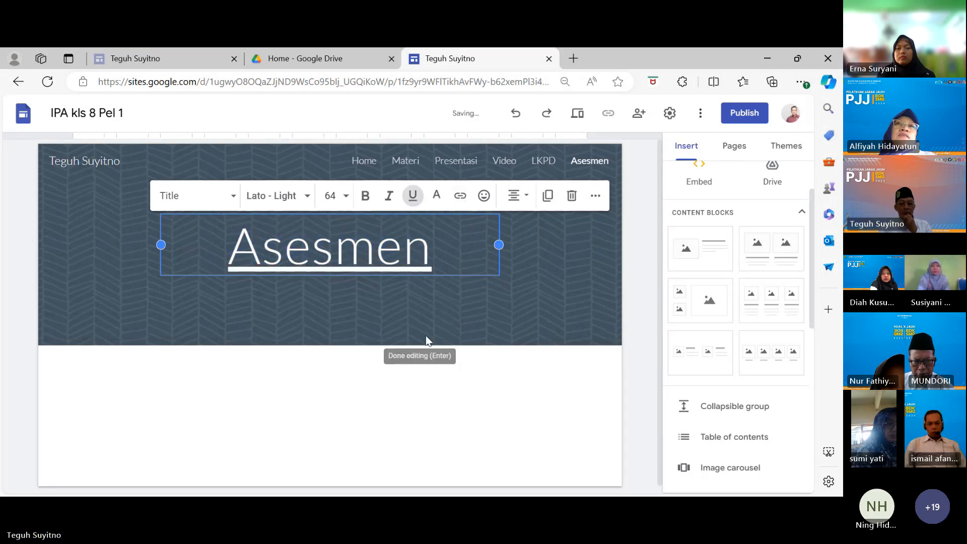
pyautogui.click(638, 390)
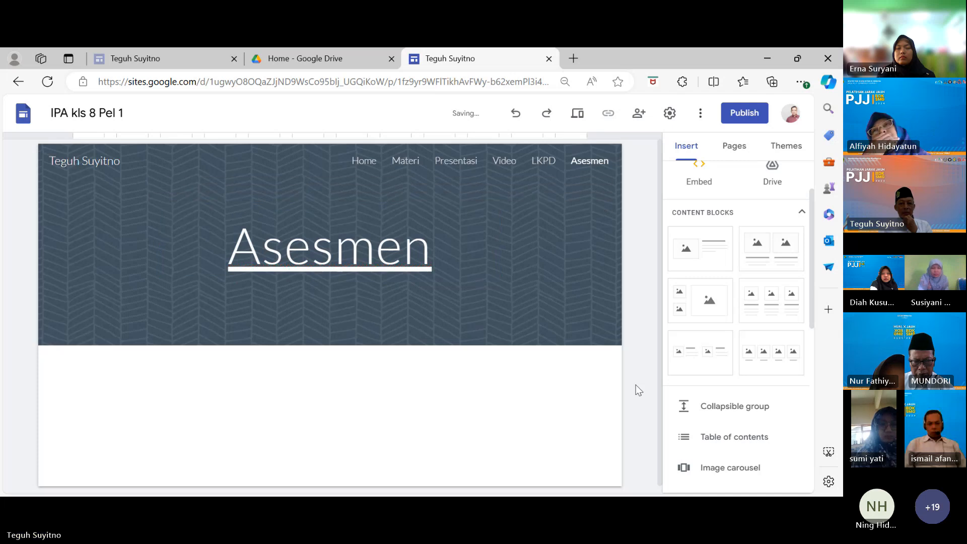
# Step: Return to the Home page and hide the Asesmen and LKPD pages from the site navigation
pyautogui.click(369, 166)
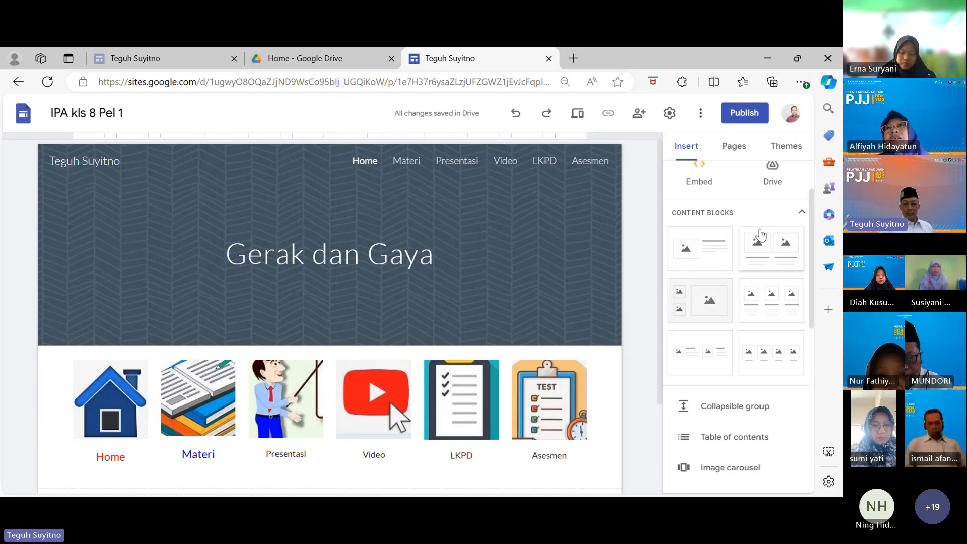
pyautogui.click(734, 147)
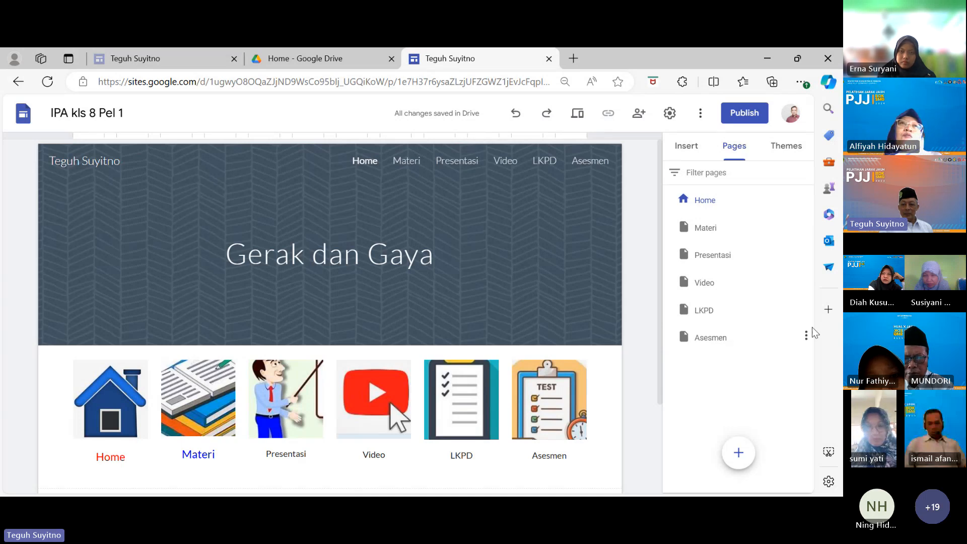
pyautogui.click(806, 339)
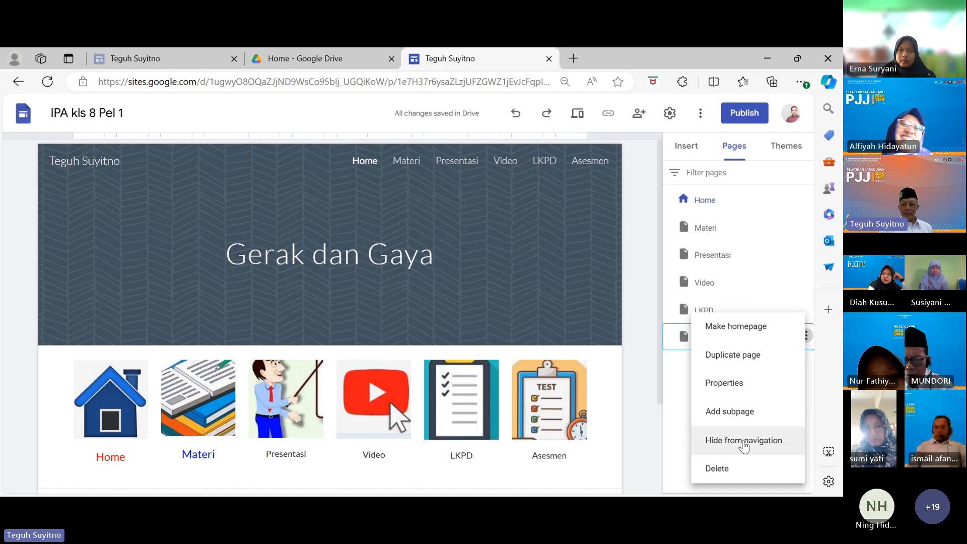
pyautogui.click(747, 441)
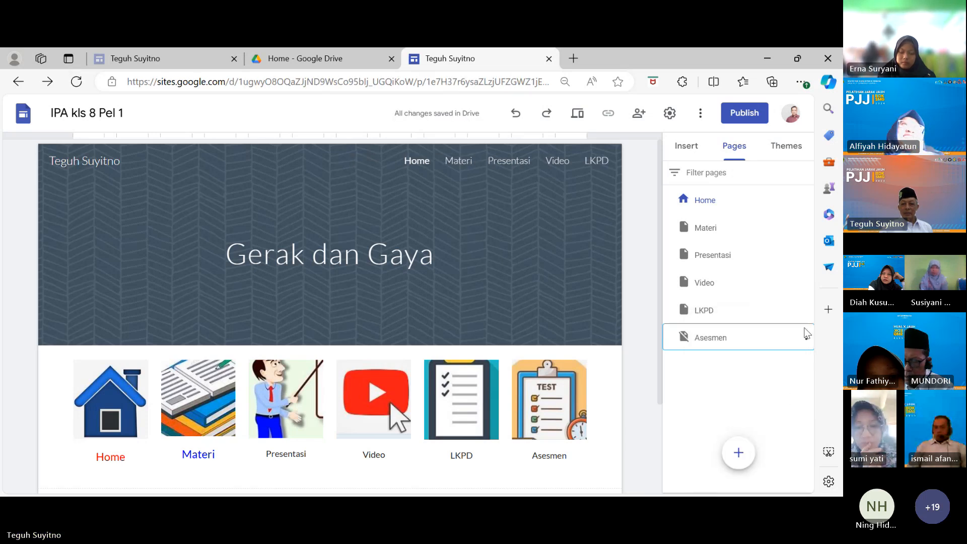
pyautogui.click(806, 310)
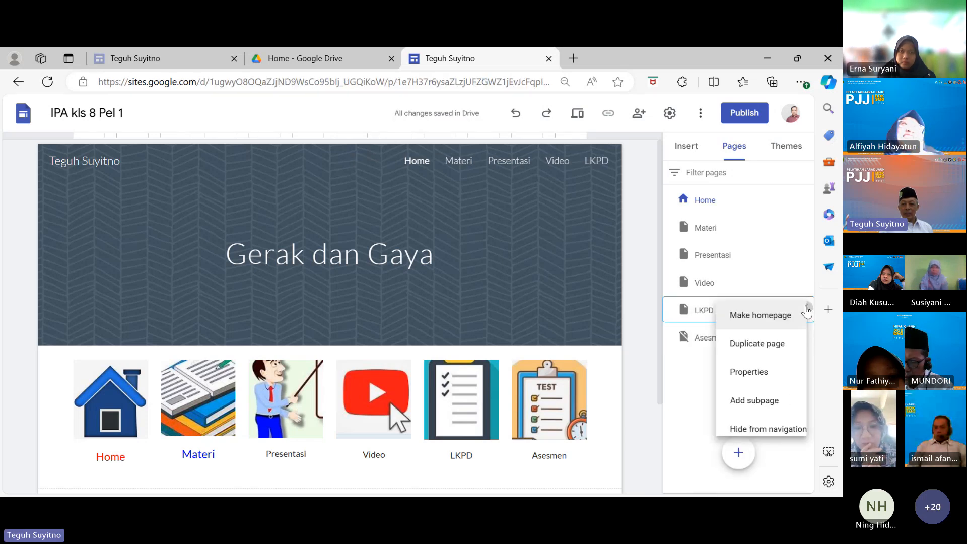
pyautogui.click(745, 430)
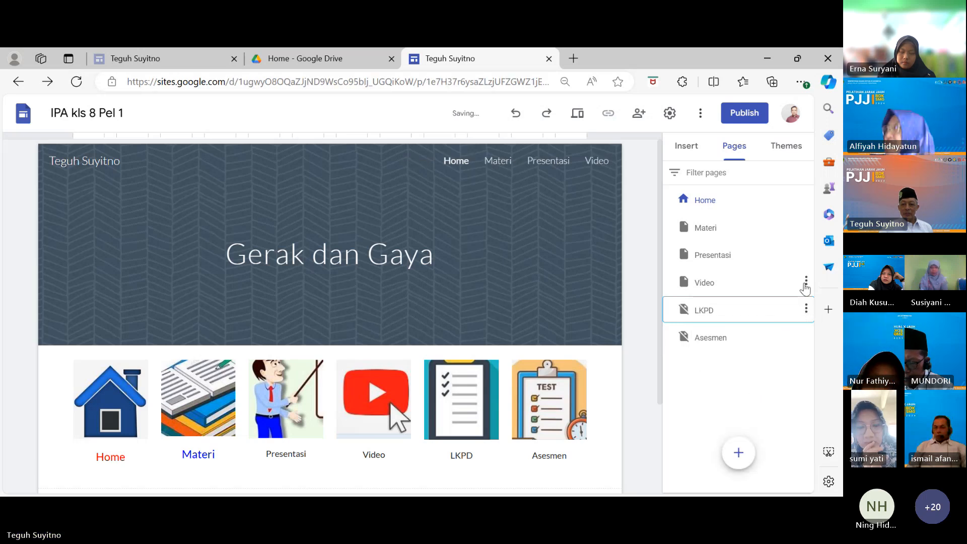
# Step: Hide the Video, Presentasi and Materi pages from the site navigation
pyautogui.click(805, 282)
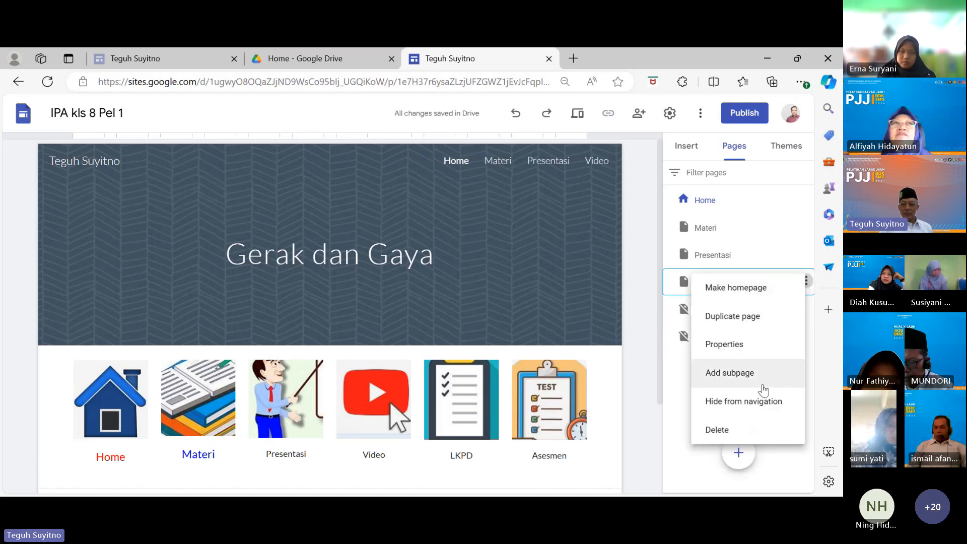
pyautogui.click(754, 401)
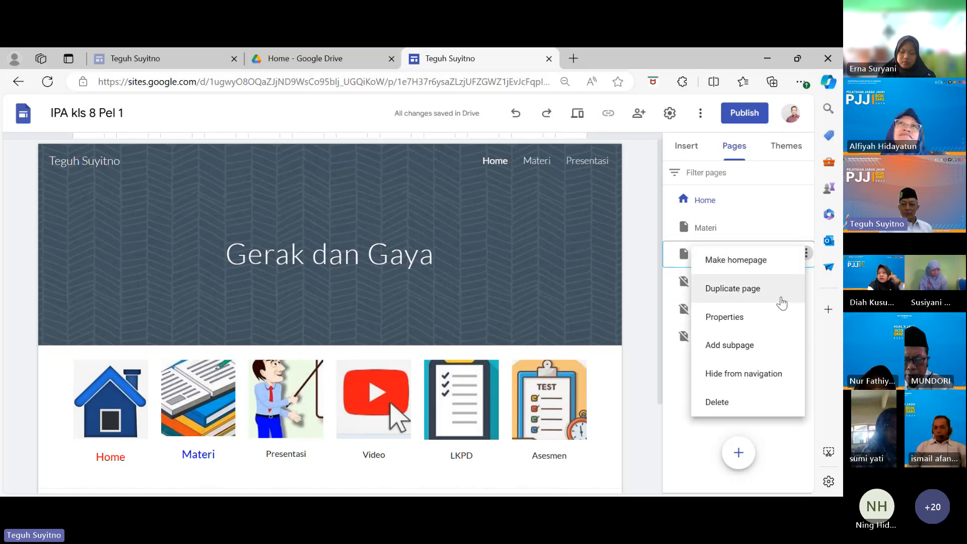
pyautogui.click(743, 373)
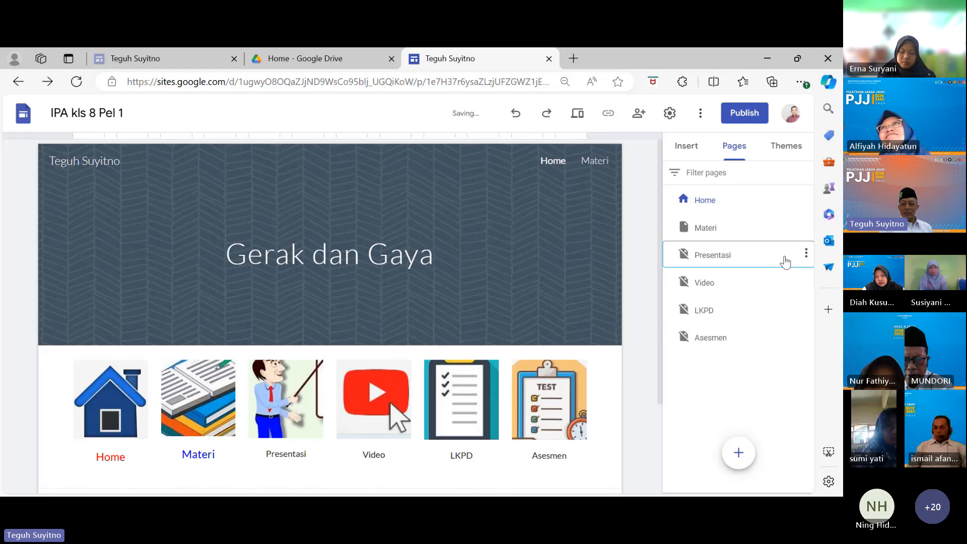
pyautogui.click(805, 226)
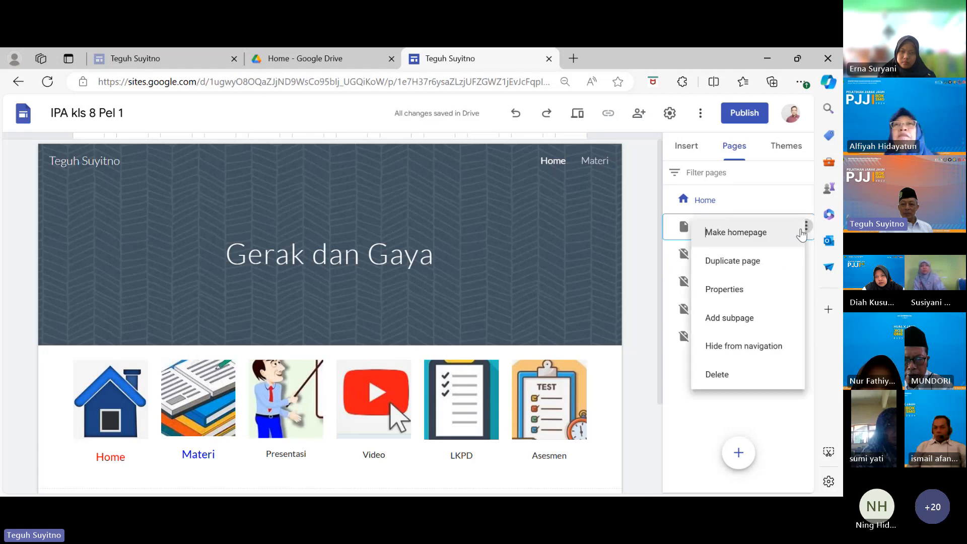
pyautogui.click(753, 346)
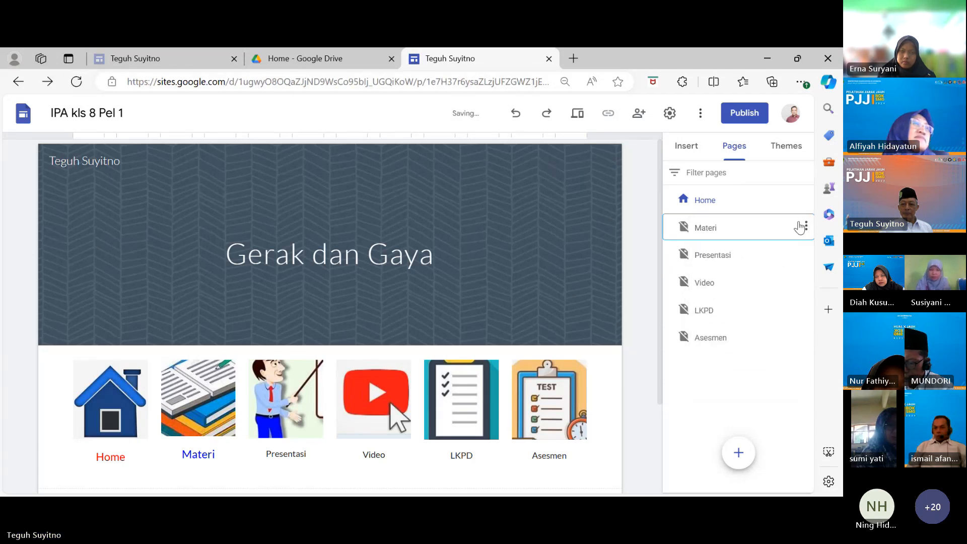
pyautogui.click(805, 202)
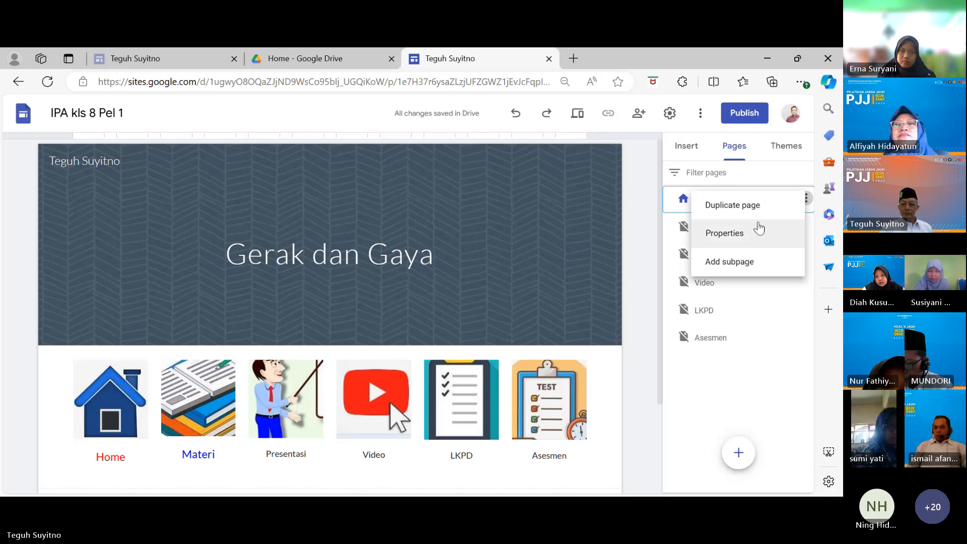
pyautogui.click(724, 388)
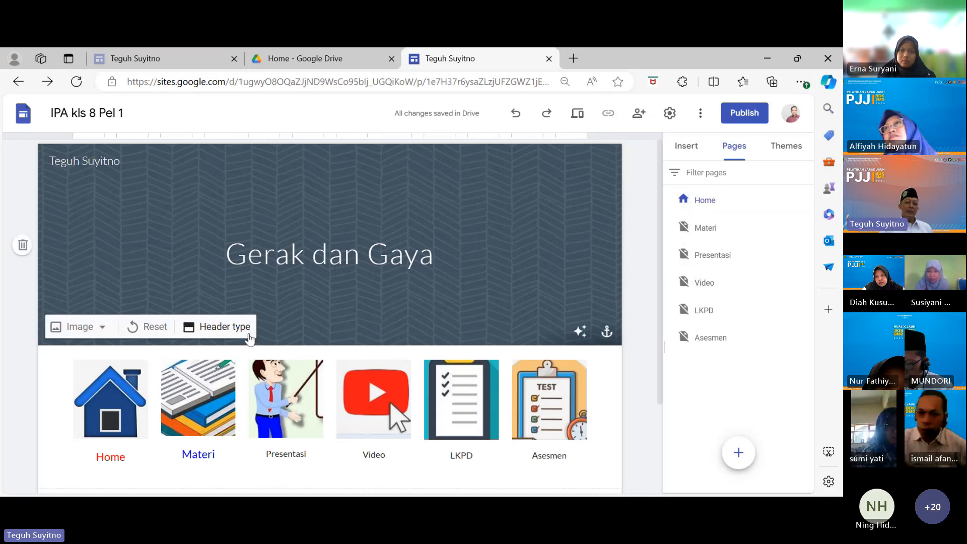
# Step: Add a footer to the site containing "copyright@", the site owner's full name and the year 2024
pyautogui.scroll(-1, 246, 334)
pyautogui.scroll(1, 247, 334)
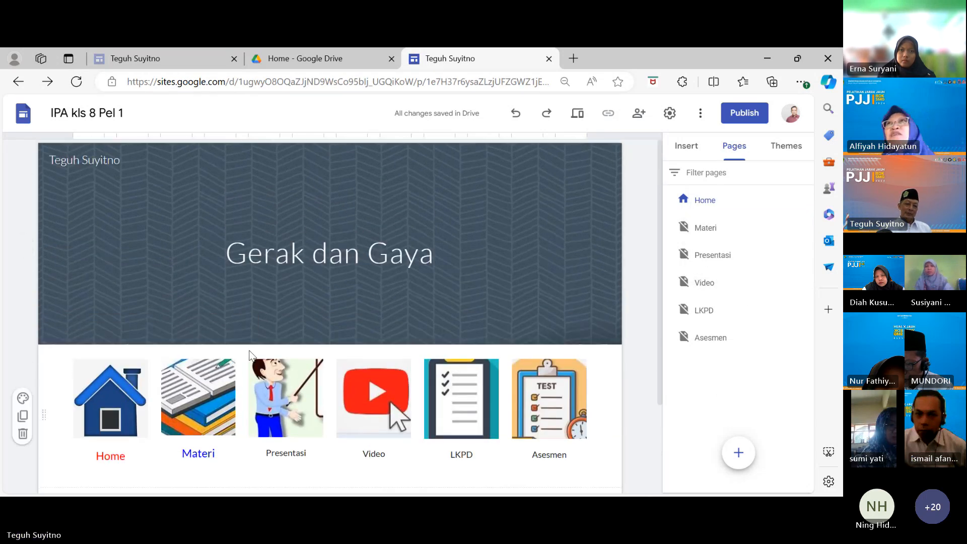
pyautogui.scroll(-2, 246, 334)
pyautogui.click(249, 346)
pyautogui.moveTo(220, 402)
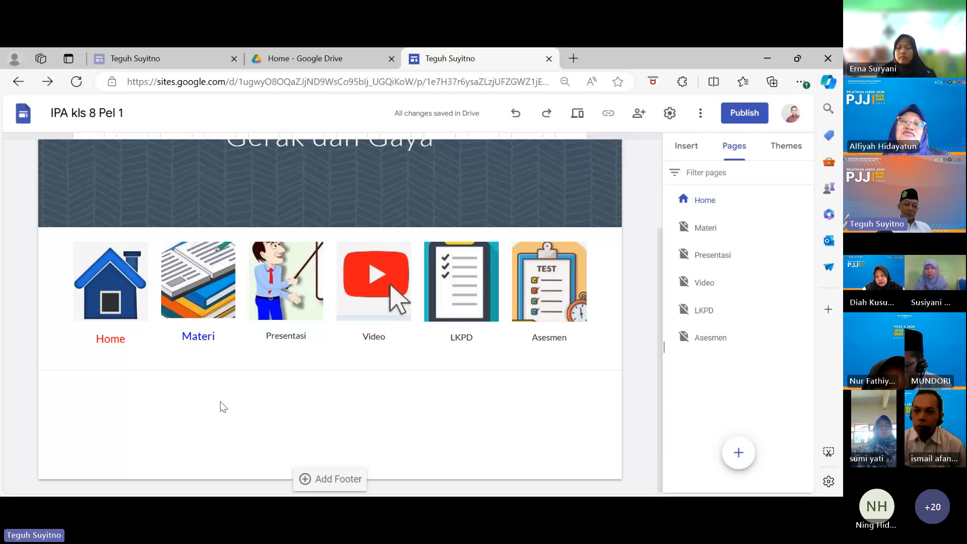
pyautogui.click(340, 481)
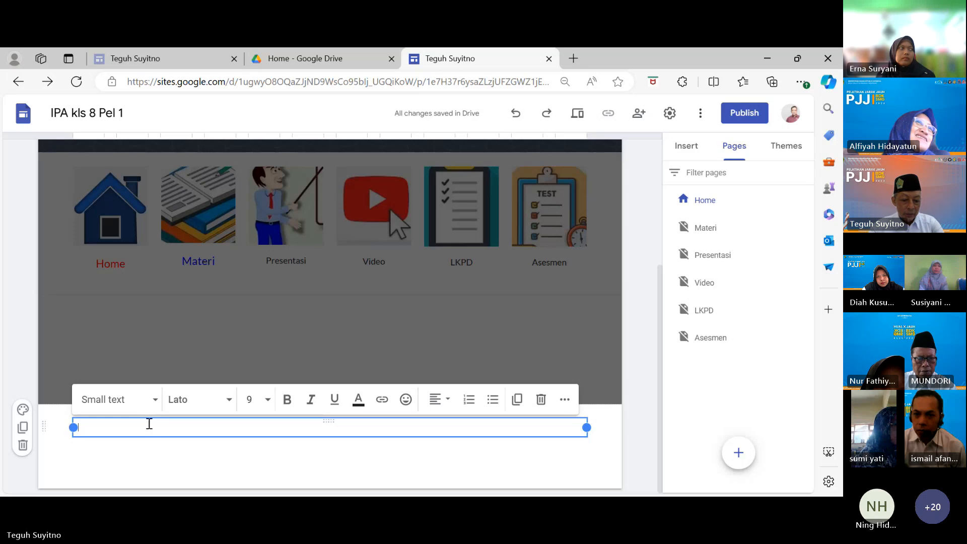
pyautogui.write('copyri')
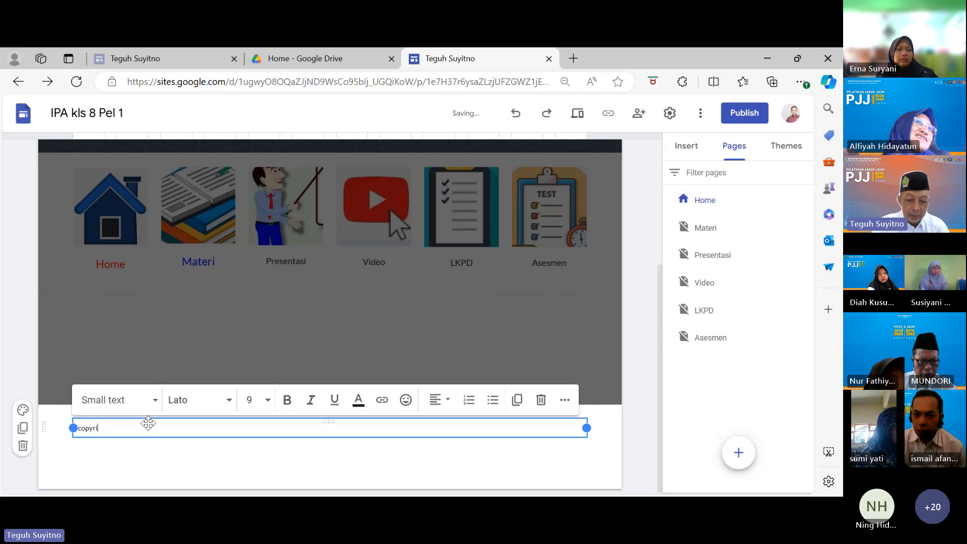
pyautogui.write('ght')
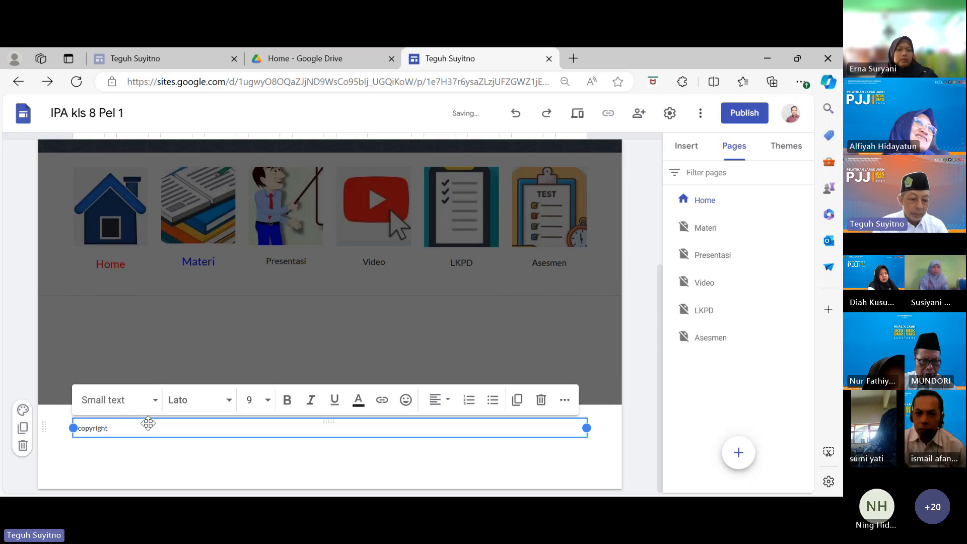
pyautogui.write('@')
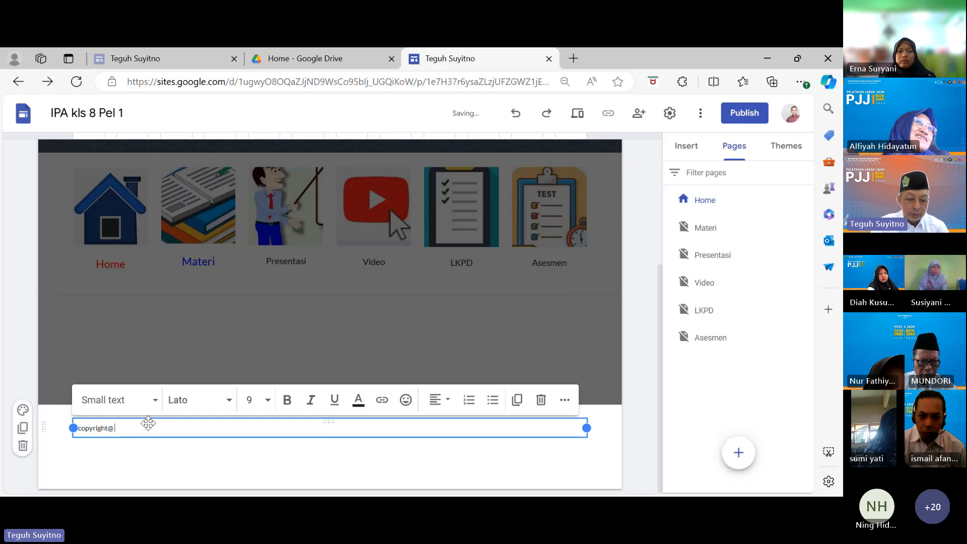
pyautogui.write(' Teguh ')
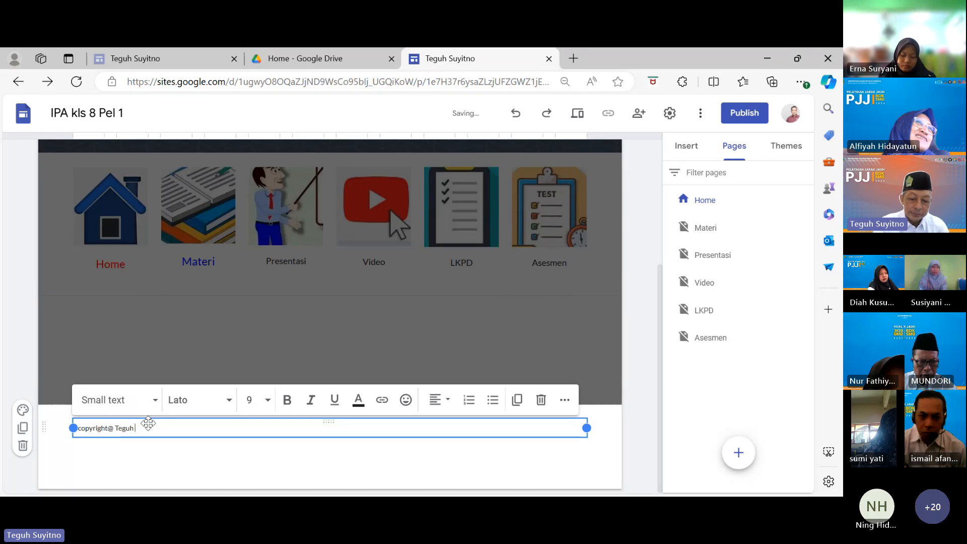
pyautogui.write('Suyitn')
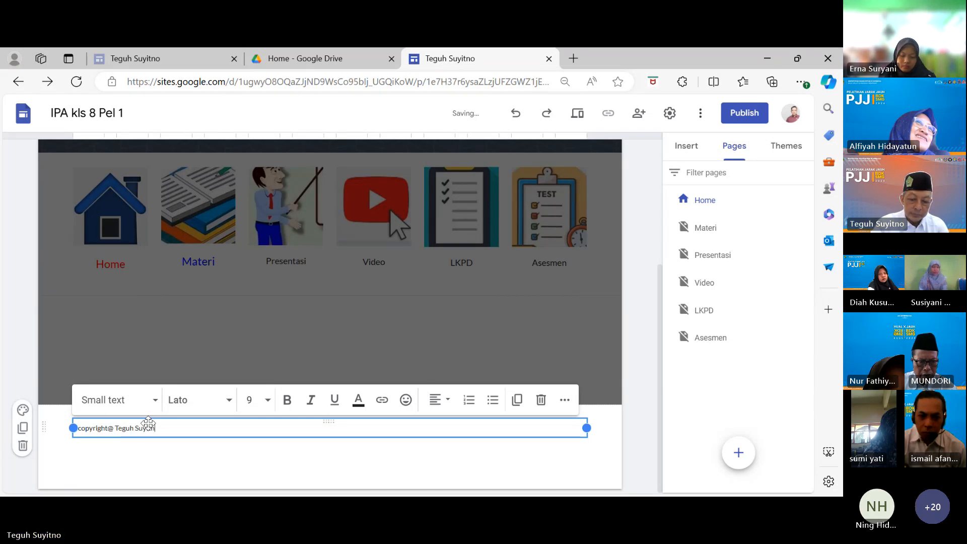
pyautogui.write('o 2024')
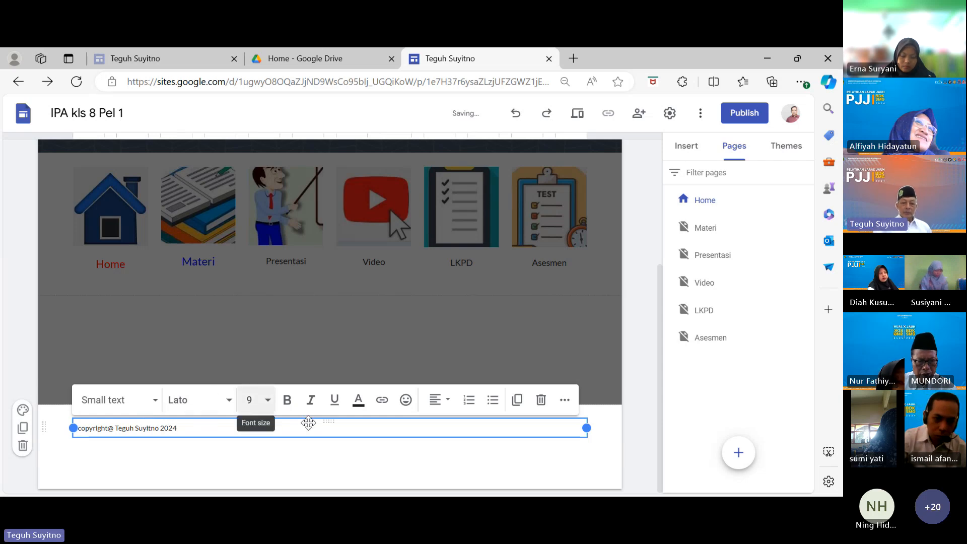
# Step: Center the footer's copyright text and format it at size 14 in bold italic
pyautogui.click(446, 401)
pyautogui.click(436, 465)
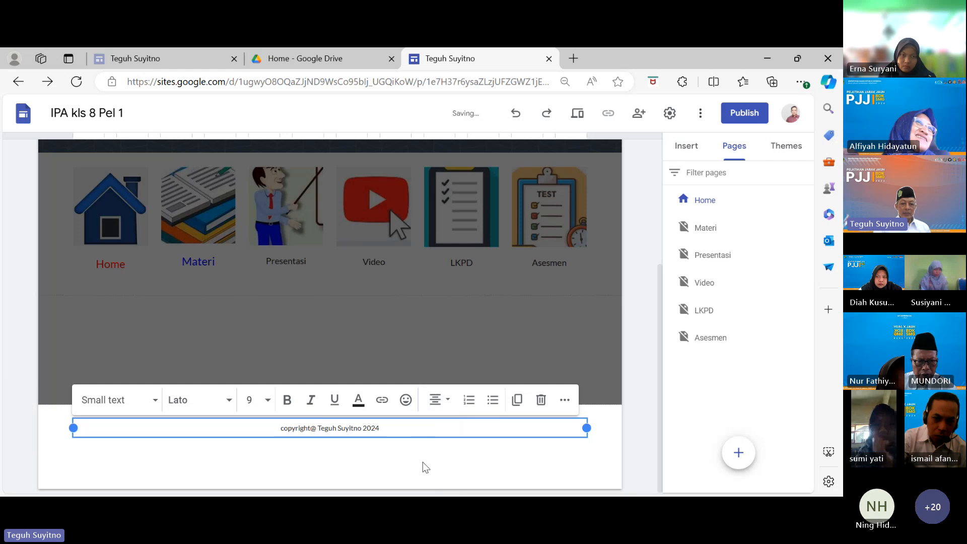
pyautogui.moveTo(280, 429); pyautogui.dragTo(379, 430)
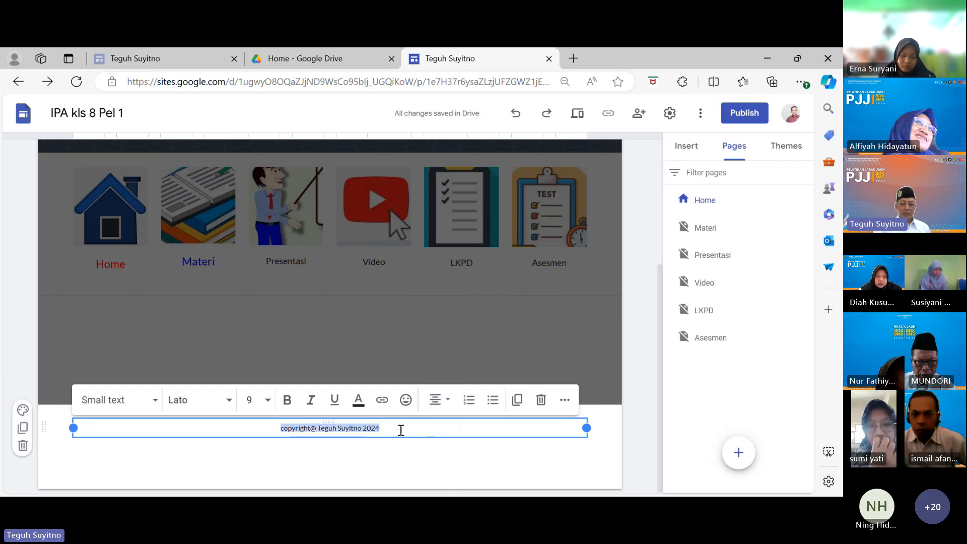
pyautogui.click(267, 401)
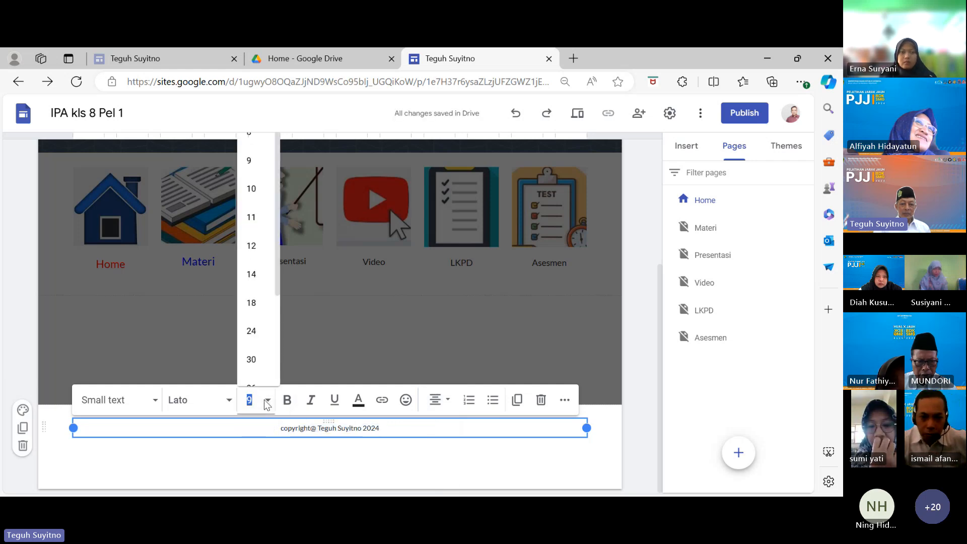
pyautogui.click(255, 274)
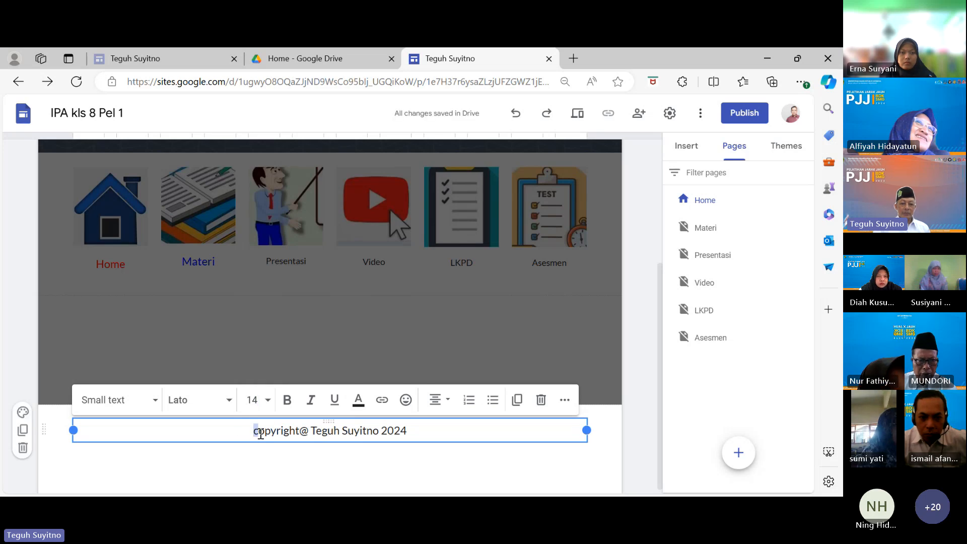
pyautogui.moveTo(261, 434); pyautogui.dragTo(407, 436)
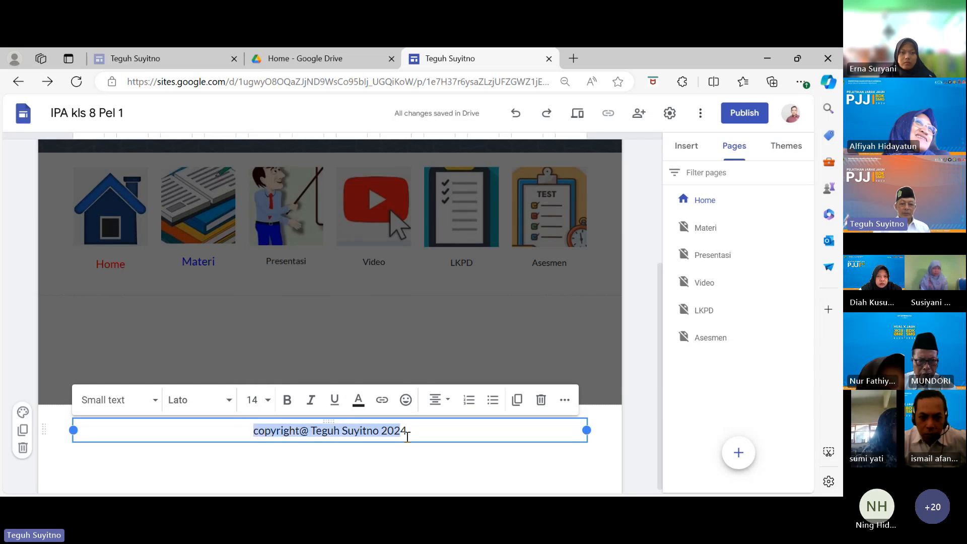
pyautogui.click(311, 400)
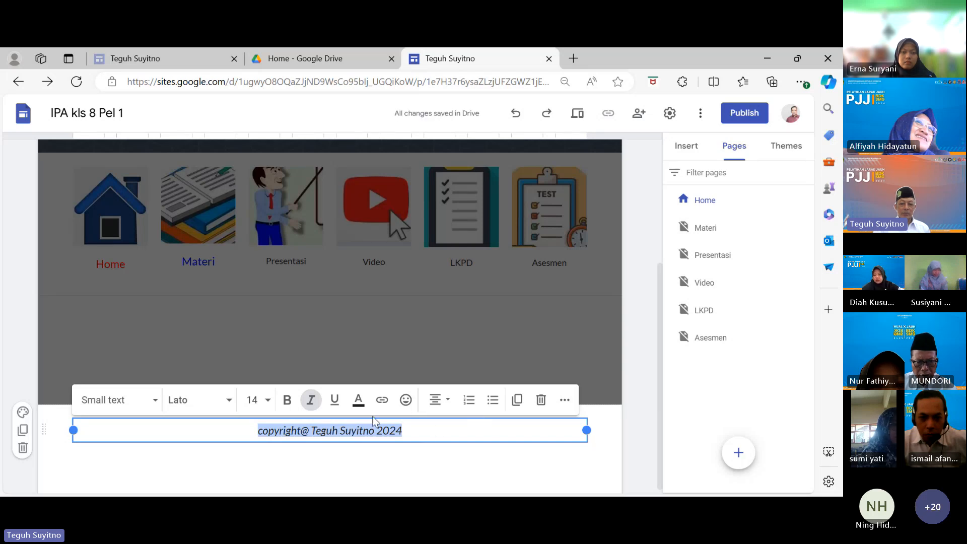
pyautogui.click(287, 401)
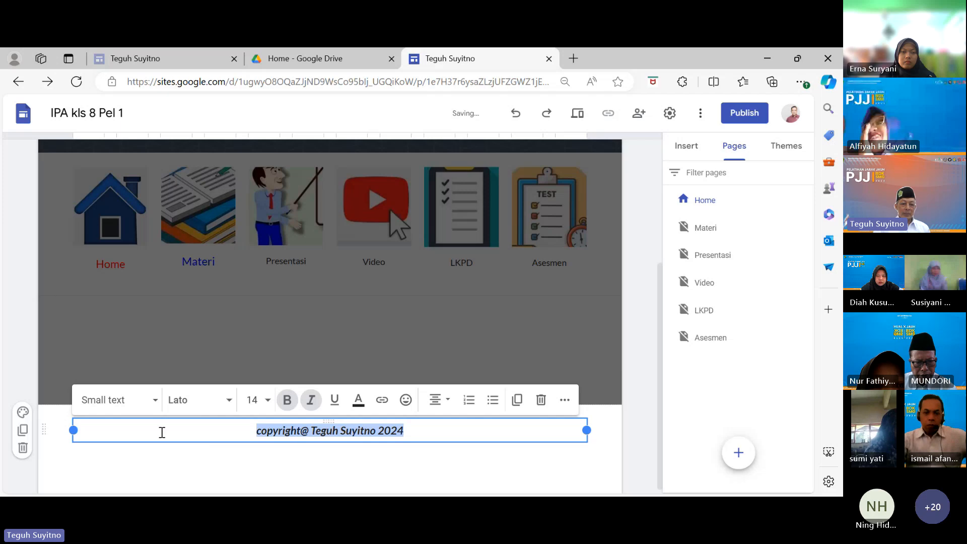
# Step: Try section color Style 2 on the footer, and set its background to the dark blue patterned gallery image instead
pyautogui.click(23, 412)
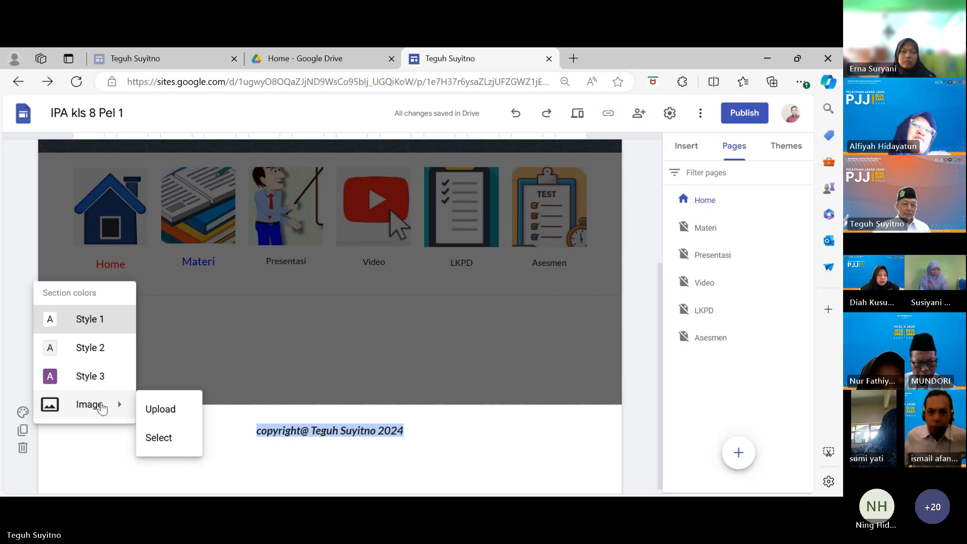
pyautogui.click(94, 350)
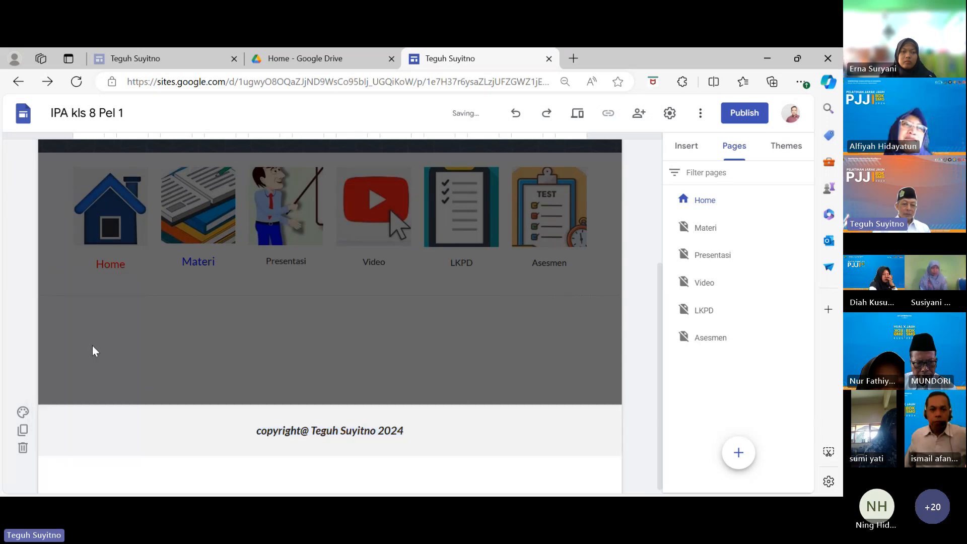
pyautogui.click(23, 413)
pyautogui.moveTo(87, 406)
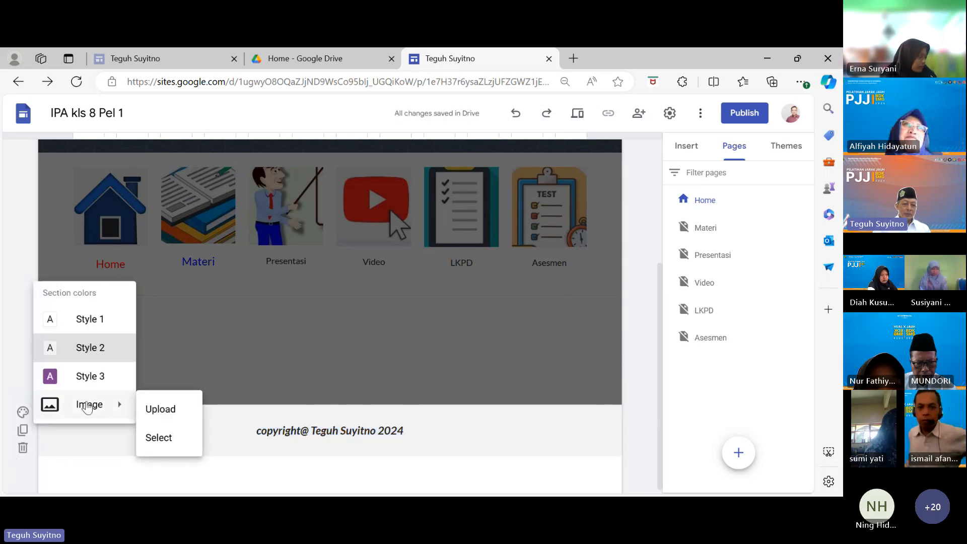
pyautogui.click(159, 438)
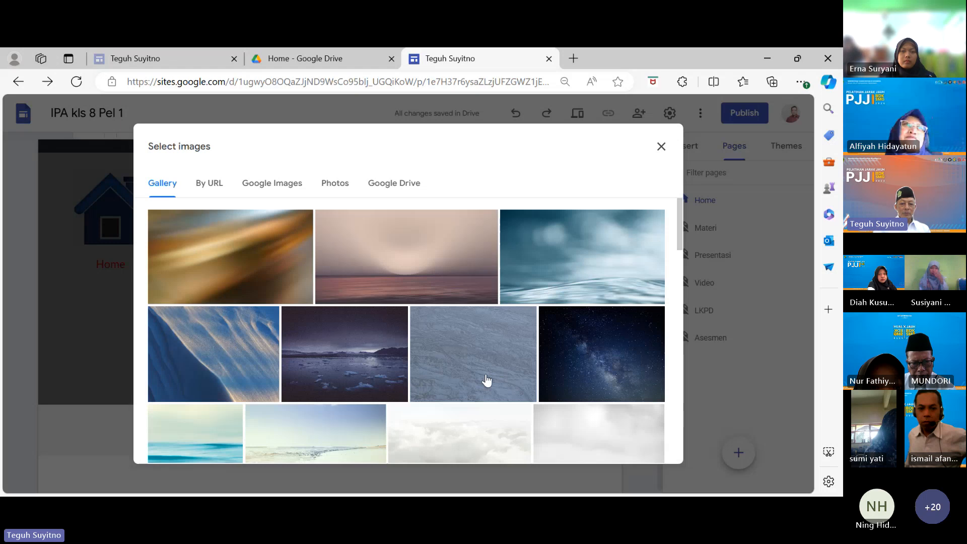
pyautogui.scroll(-15, 487, 380)
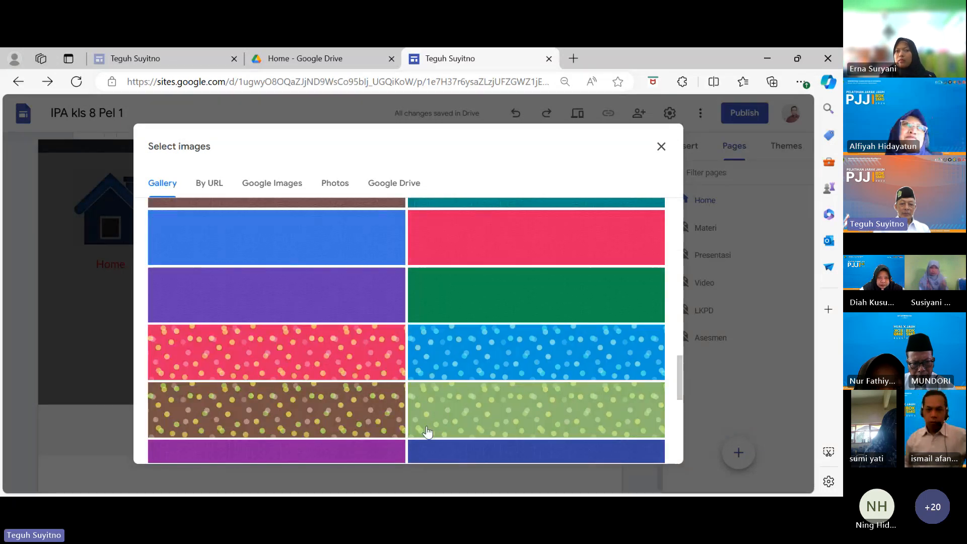
pyautogui.scroll(-1, 432, 448)
pyautogui.click(433, 452)
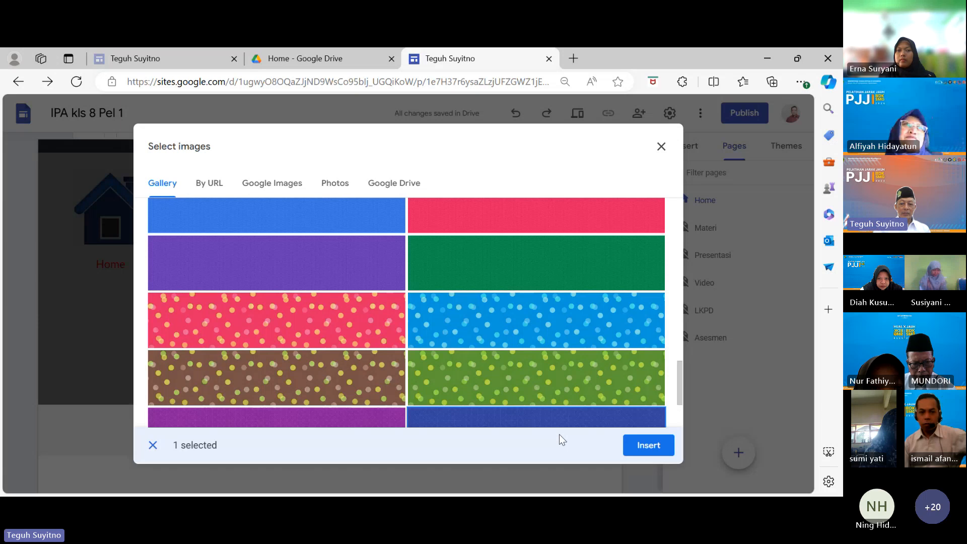
pyautogui.click(644, 446)
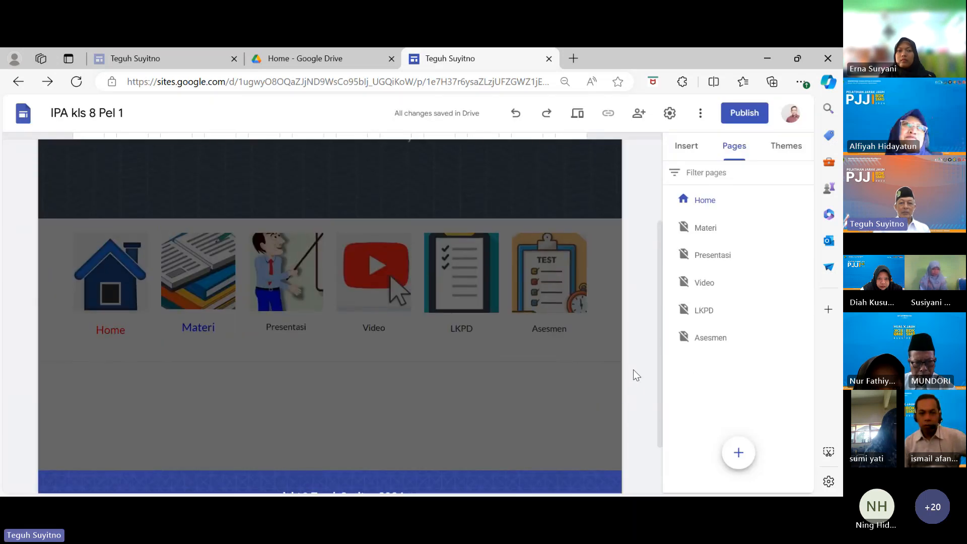
# Step: Preview the site and check the footer on the Materi, Presentasi, Video, LKPD and Asesmen pages, returning Home through each page title
pyautogui.click(578, 114)
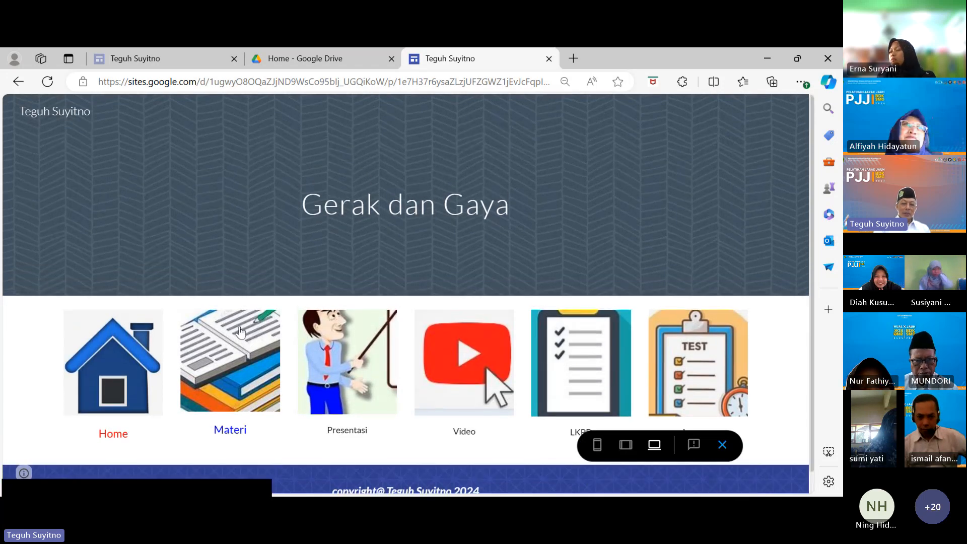
pyautogui.click(225, 384)
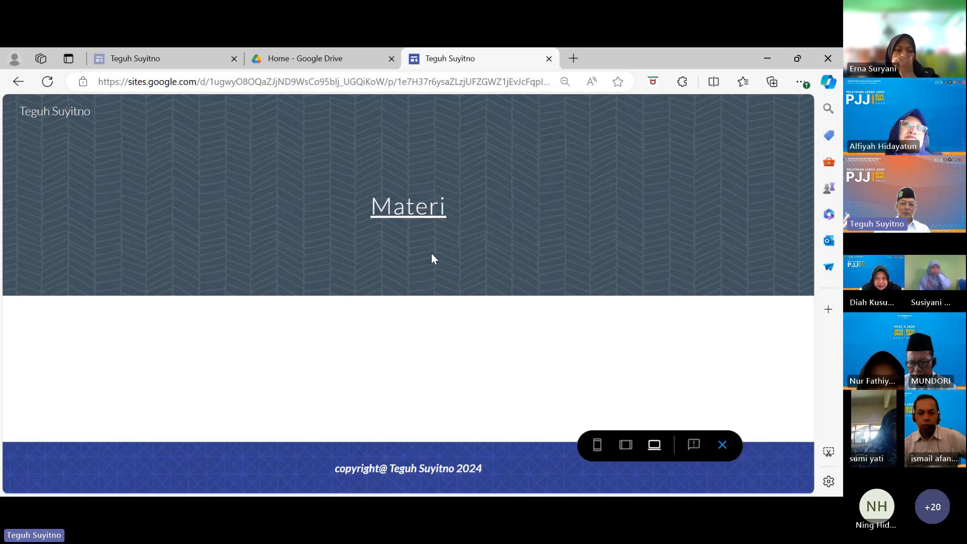
pyautogui.click(409, 213)
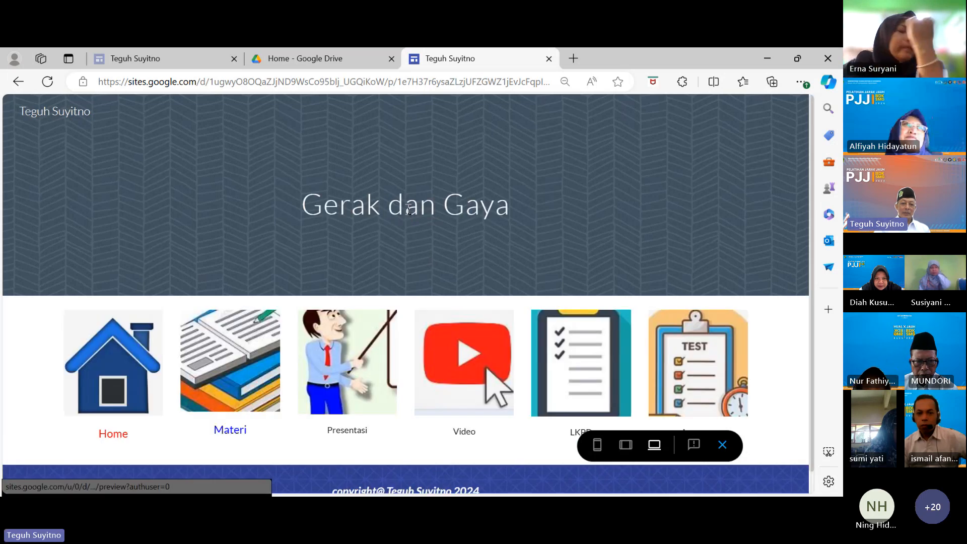
pyautogui.click(336, 376)
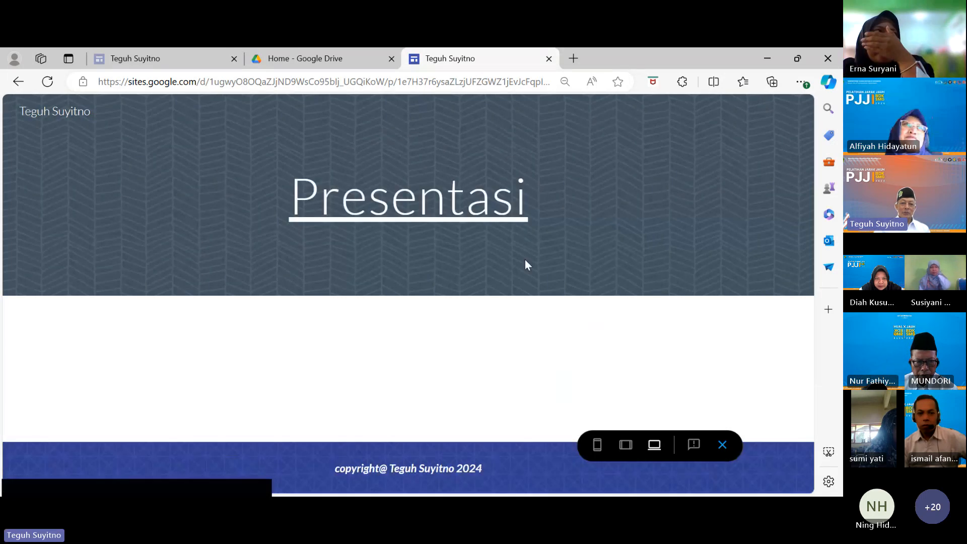
pyautogui.click(477, 203)
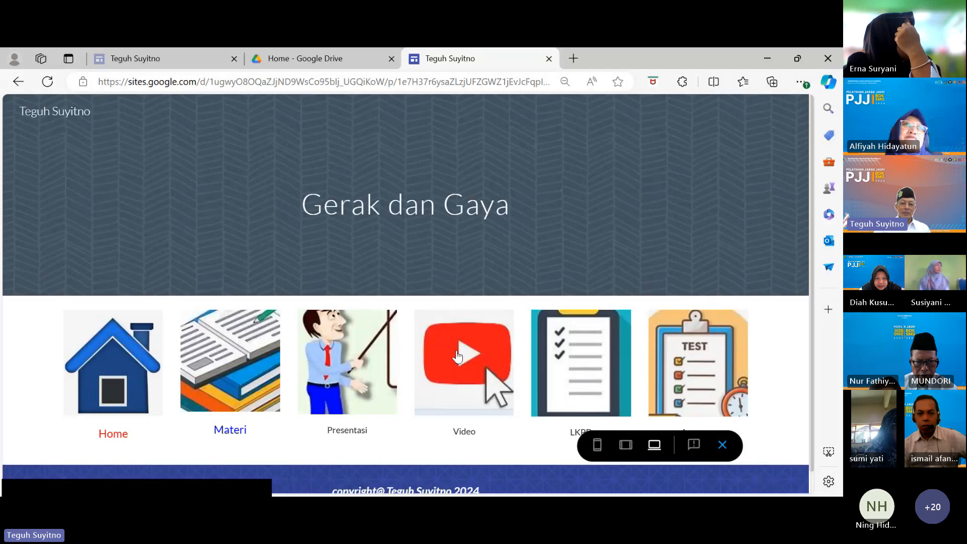
pyautogui.click(457, 357)
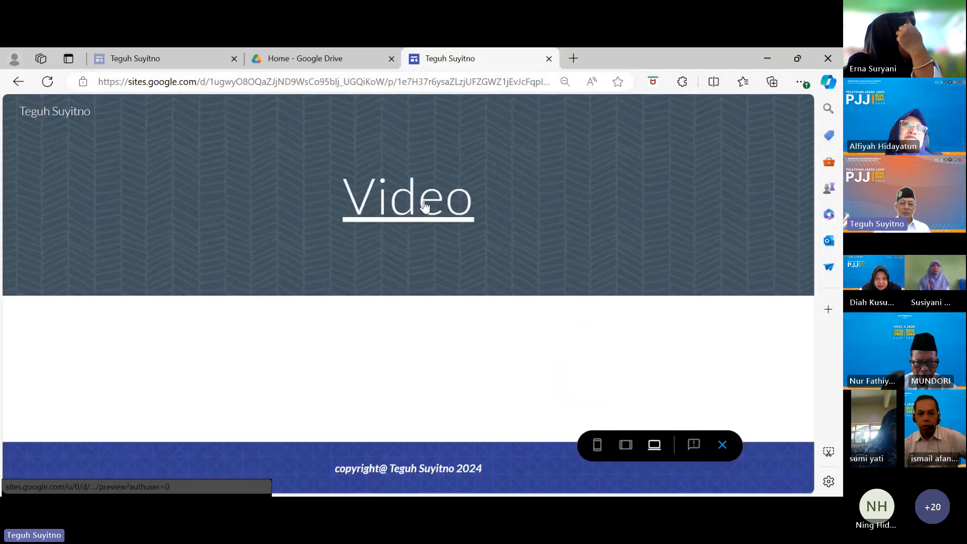
pyautogui.click(424, 206)
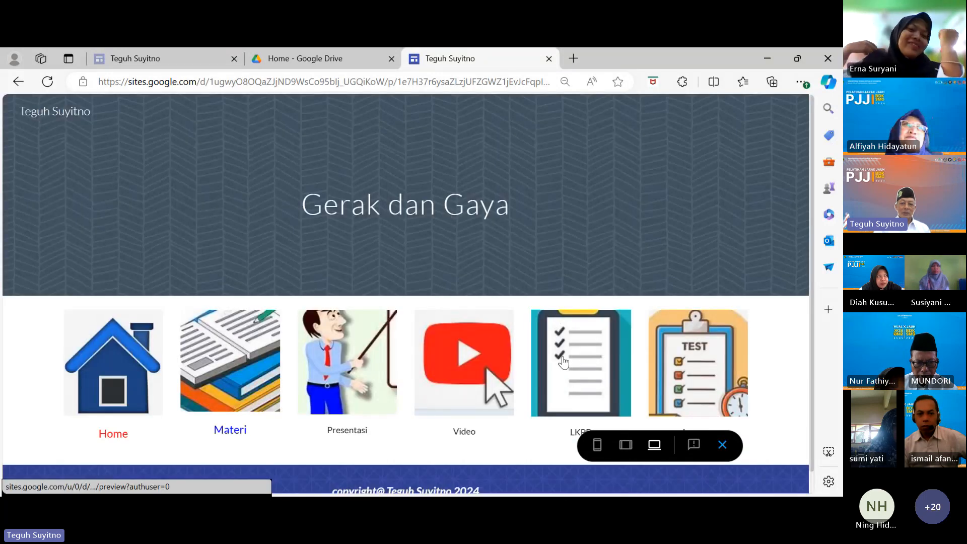
pyautogui.click(563, 360)
pyautogui.click(428, 209)
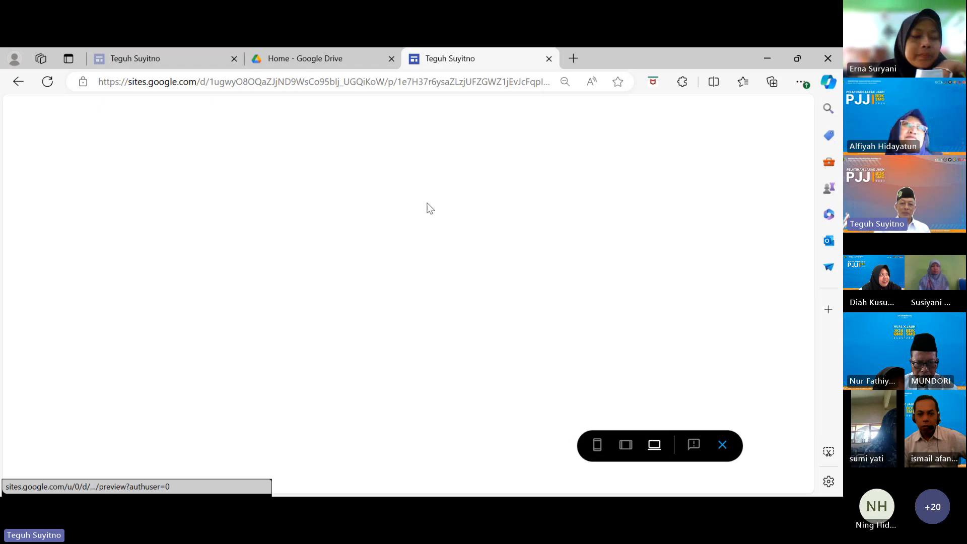
pyautogui.click(687, 371)
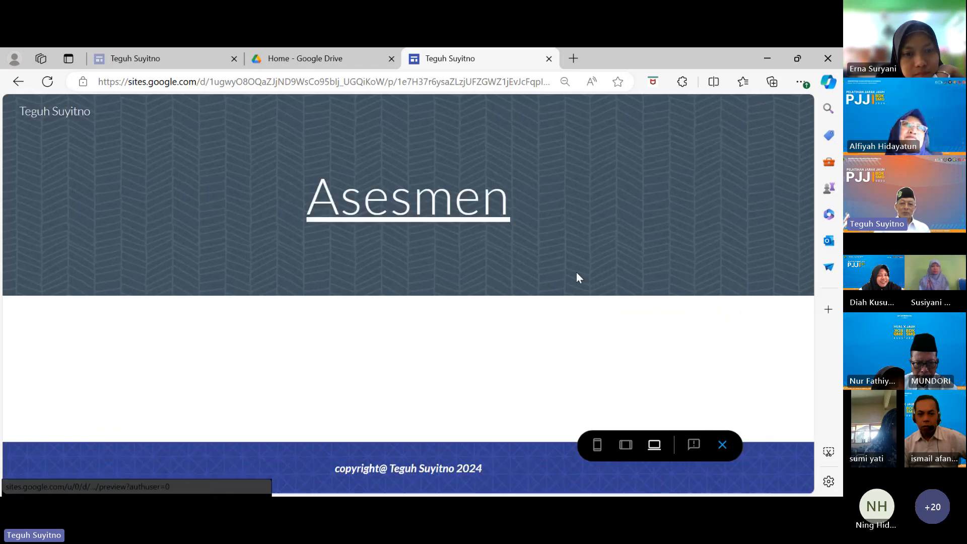
pyautogui.click(473, 212)
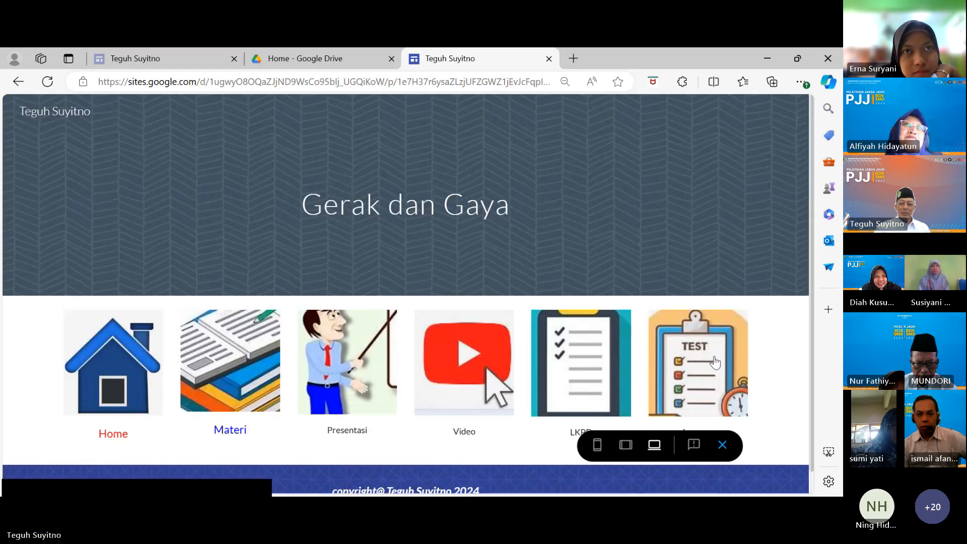
pyautogui.click(723, 445)
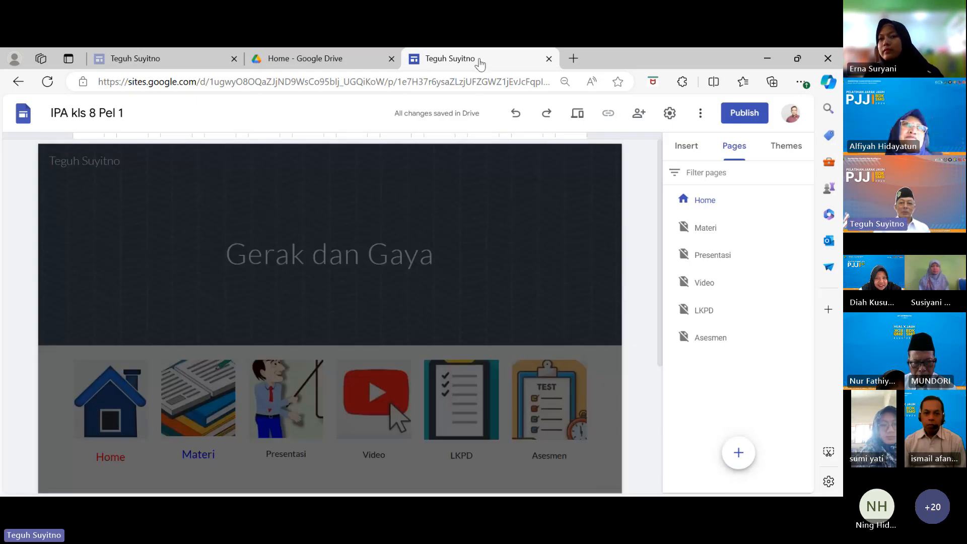